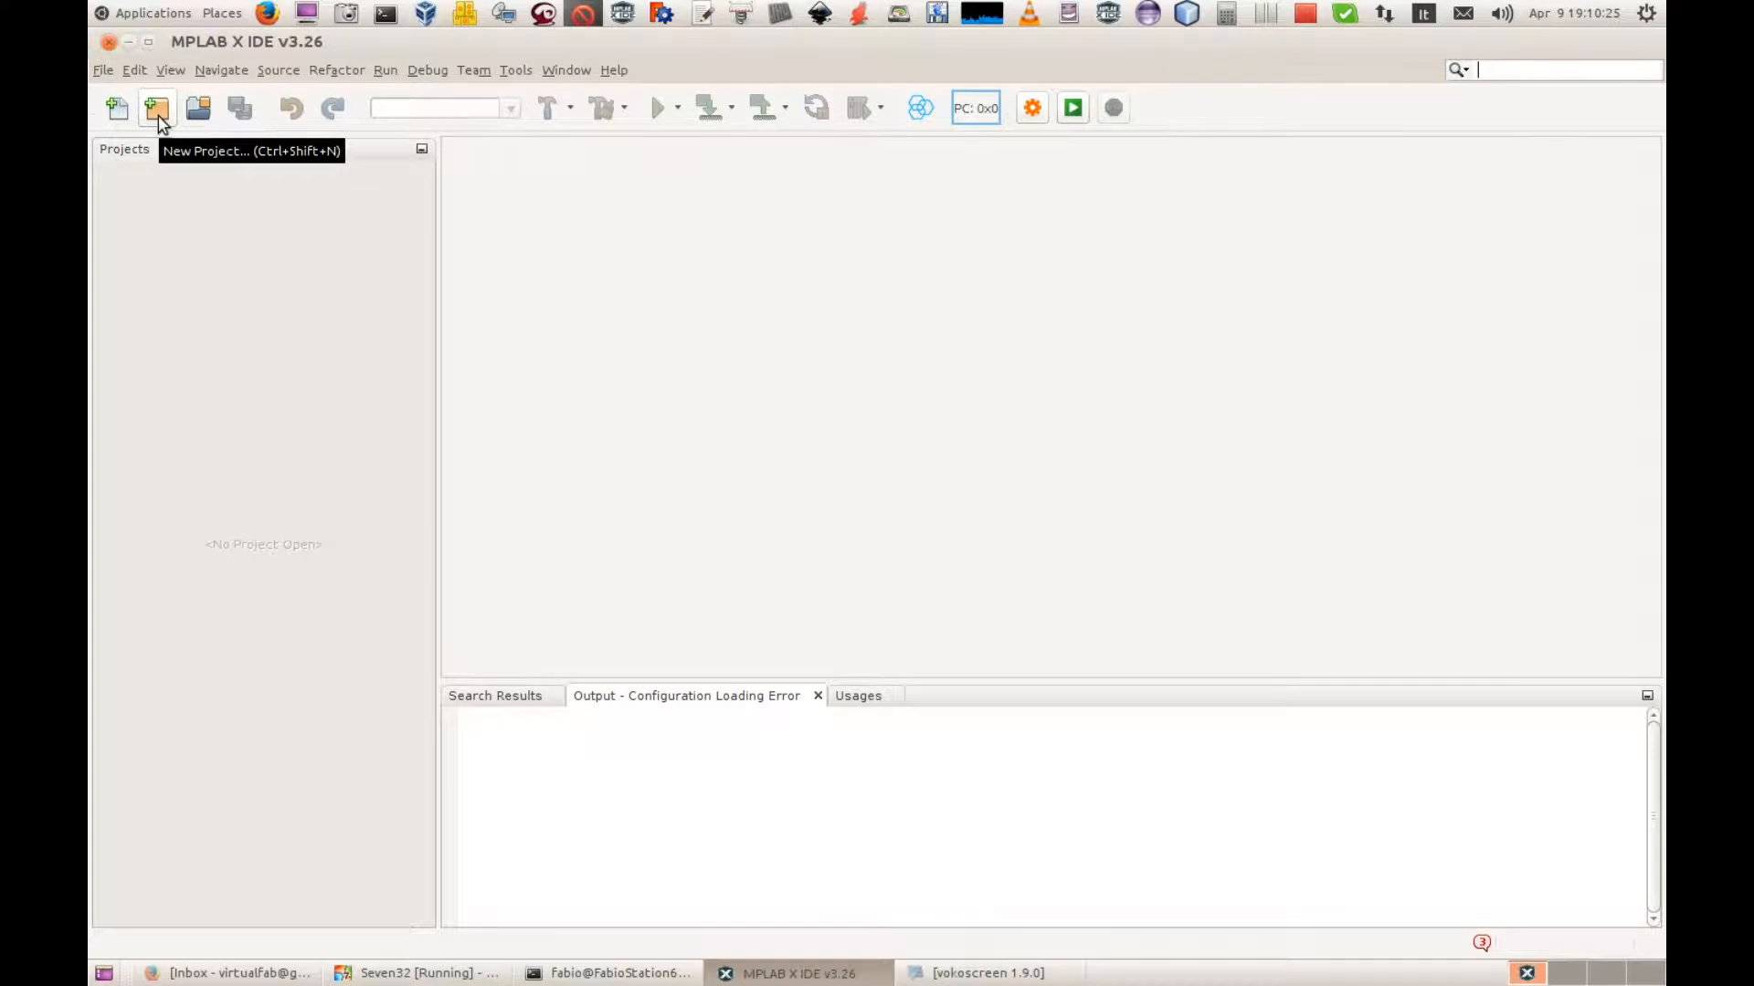
Start a new 32-bit MPLAB Harmony project named VGDDMultiPlatformDemo in the Harmony v1_07_01 apps folder.
{"action": "left_click", "coordinate": [160, 110]}
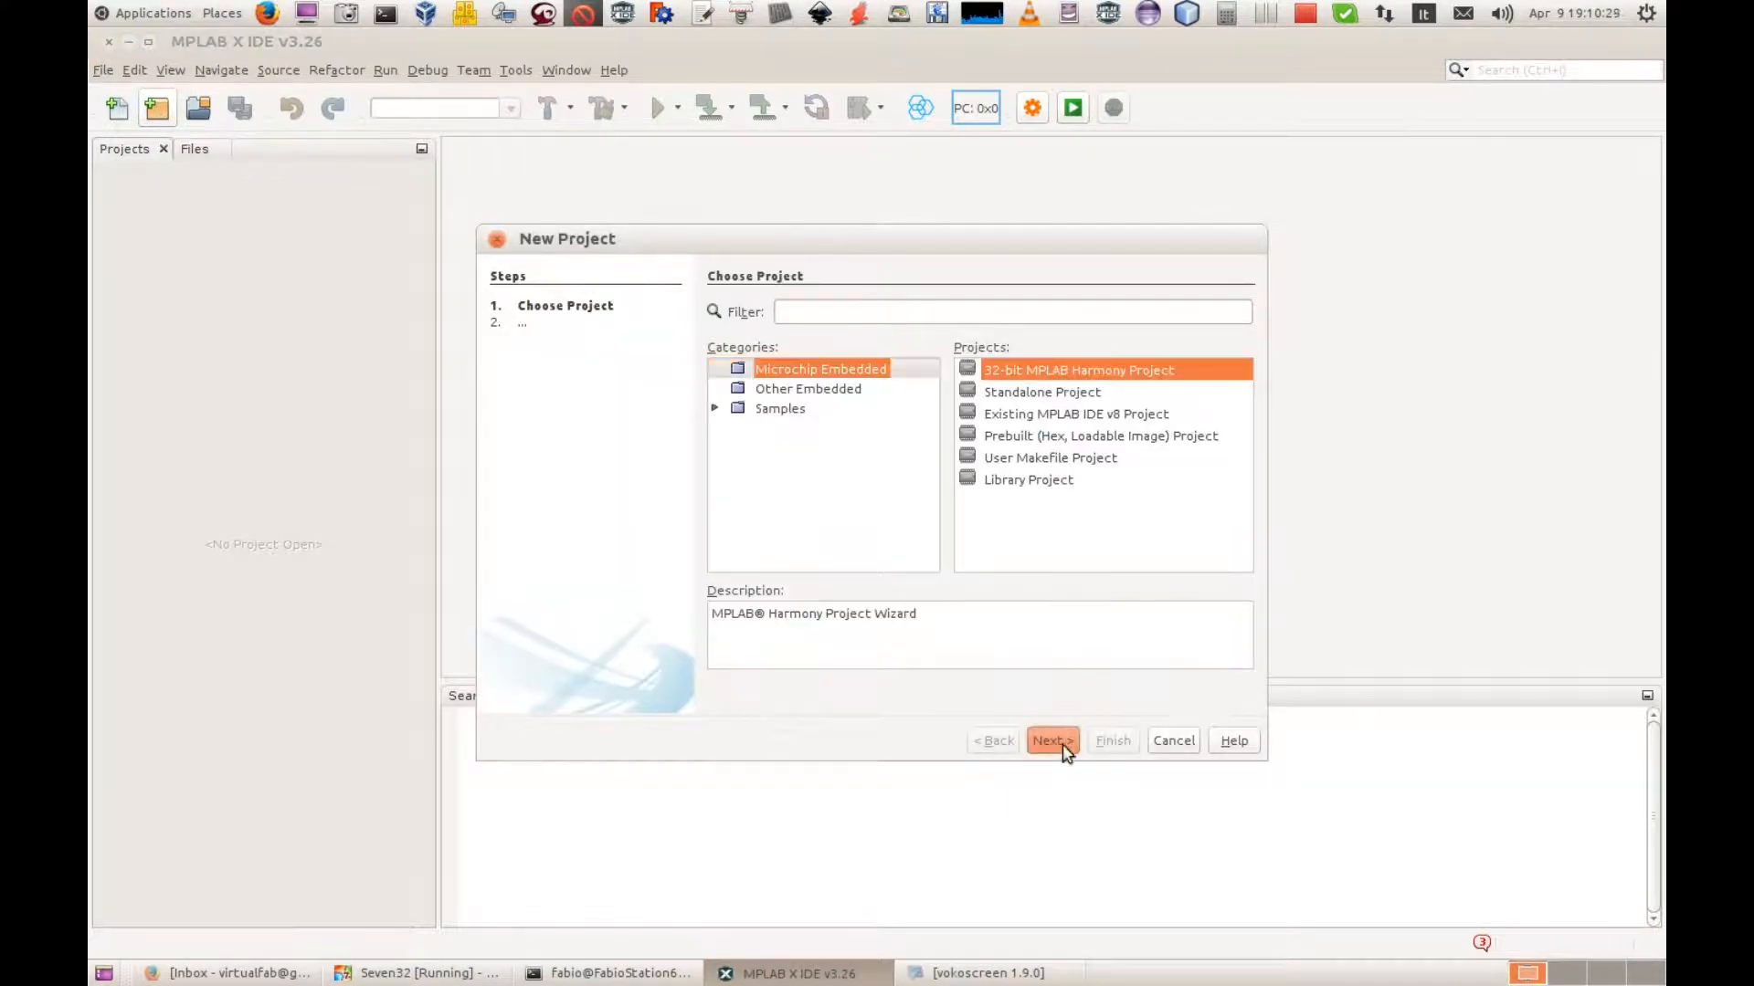
{"action": "left_click", "coordinate": [1055, 737]}
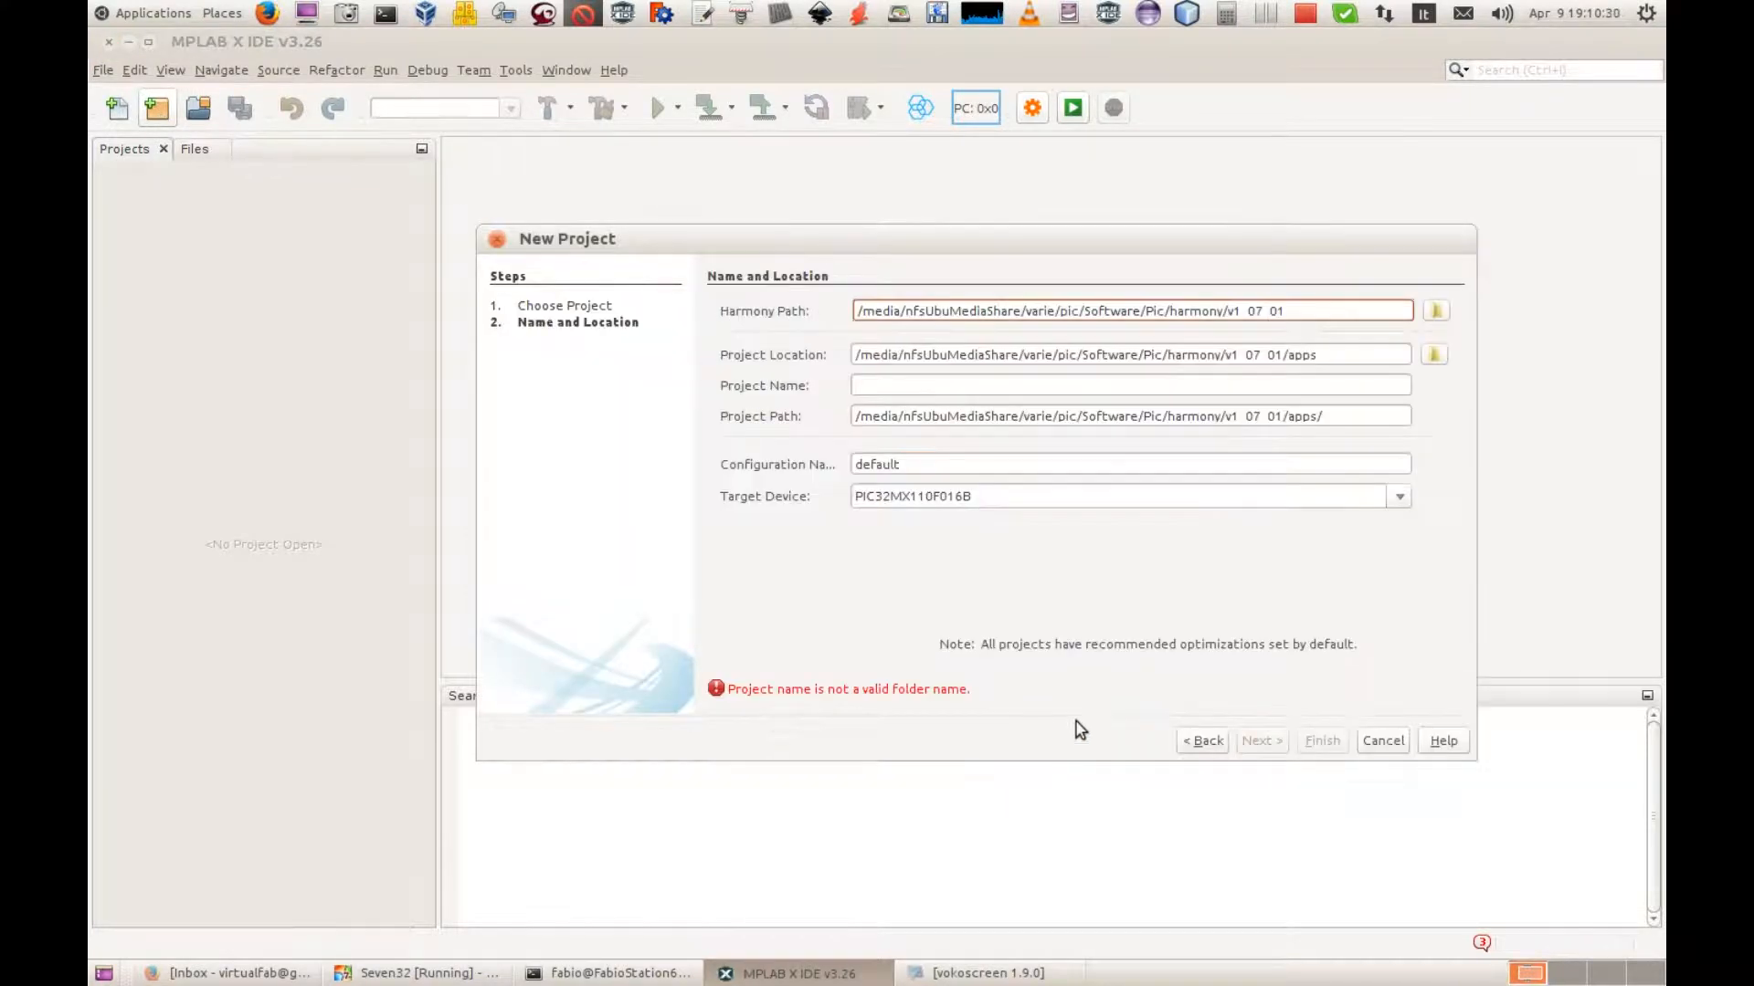
{"action": "left_click", "coordinate": [1333, 356]}
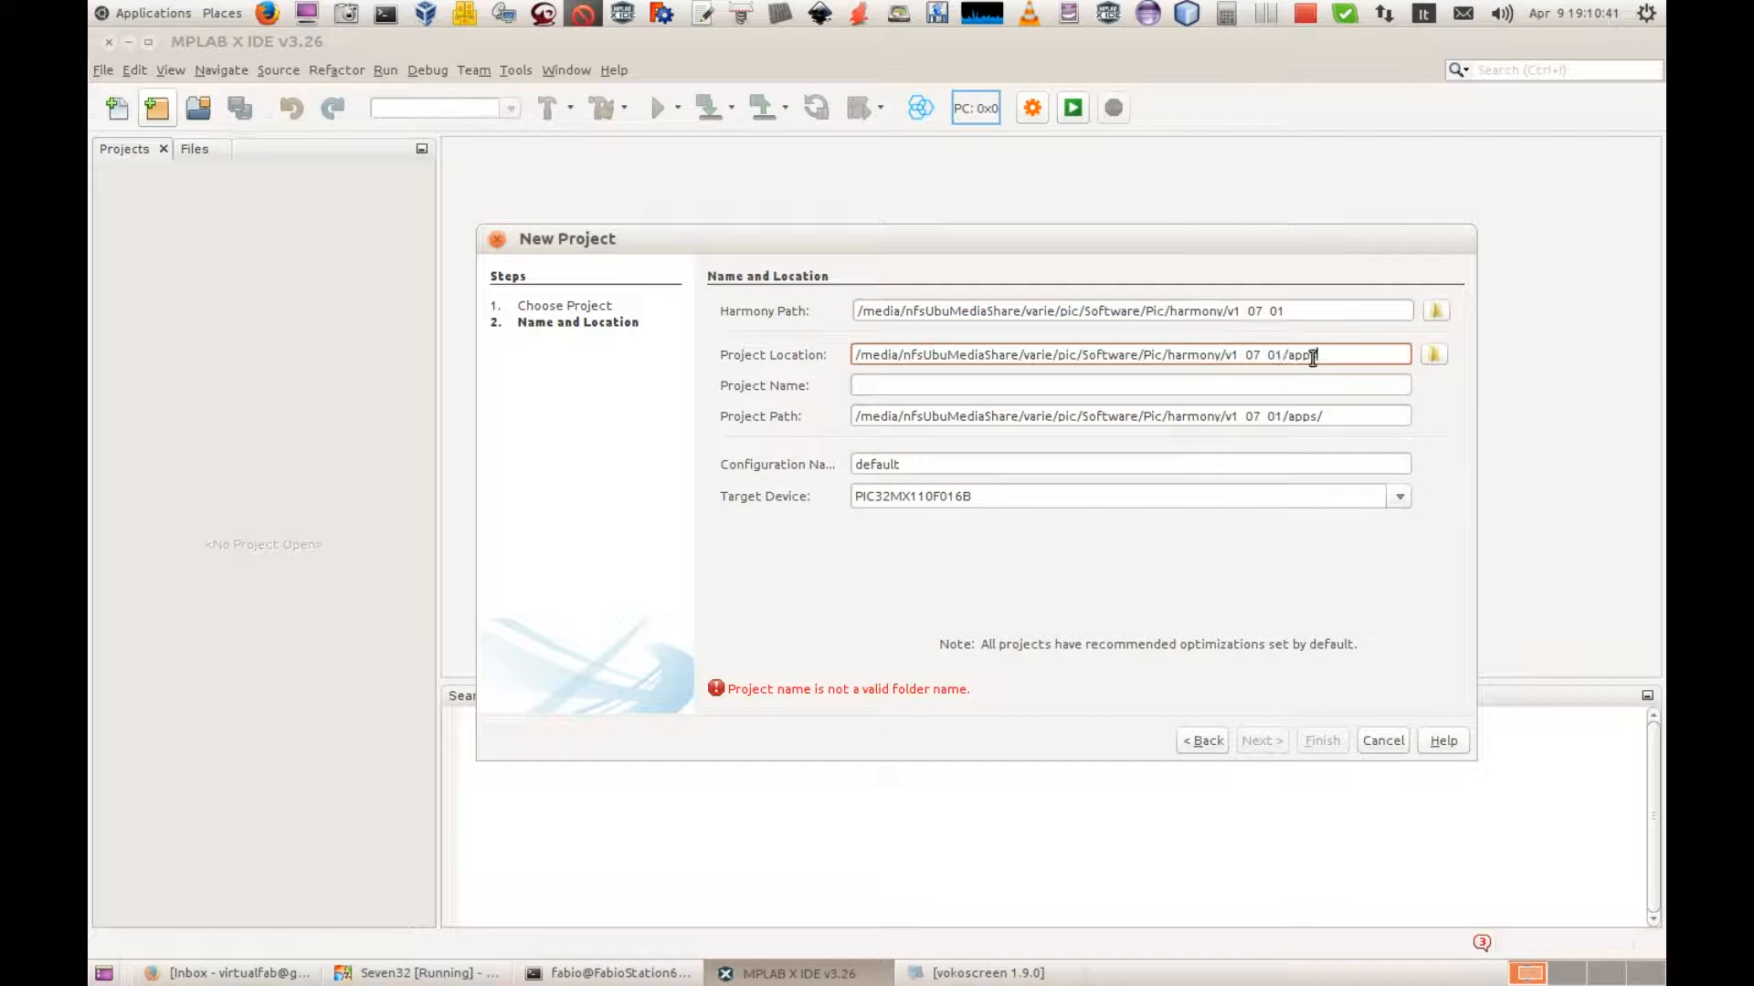
{"action": "left_click", "coordinate": [1033, 391]}
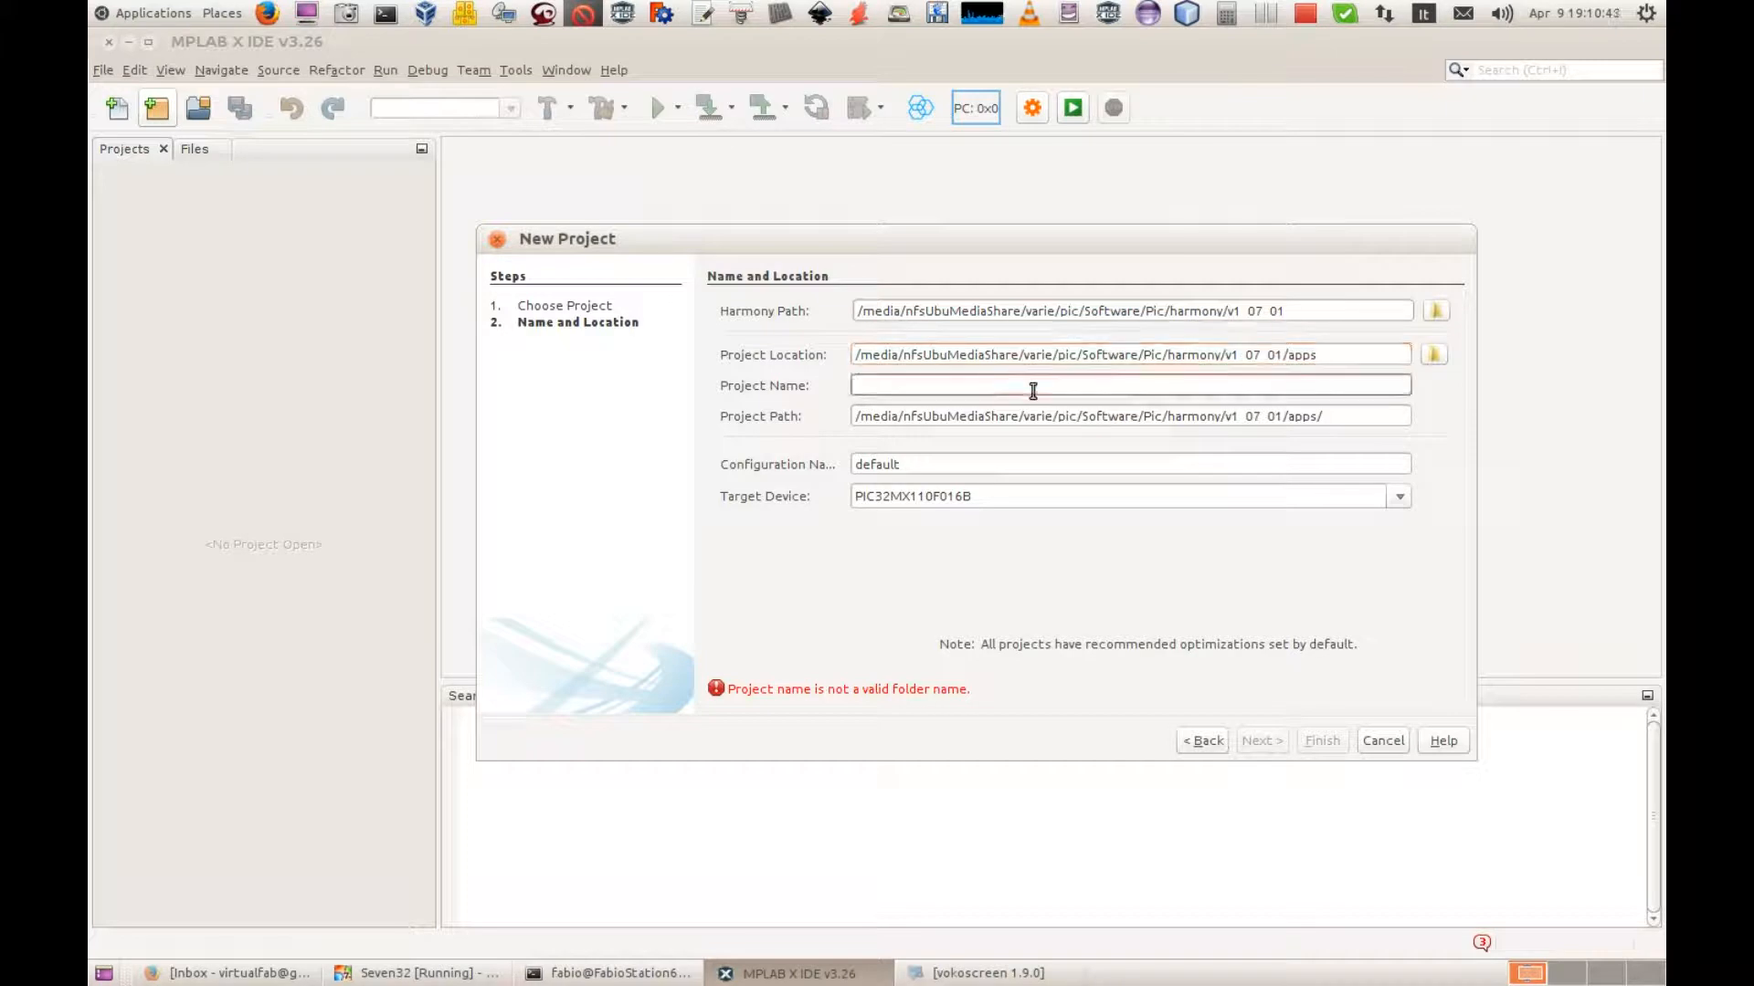
{"action": "type", "text": "VGDDMultiPlatformDemo"}
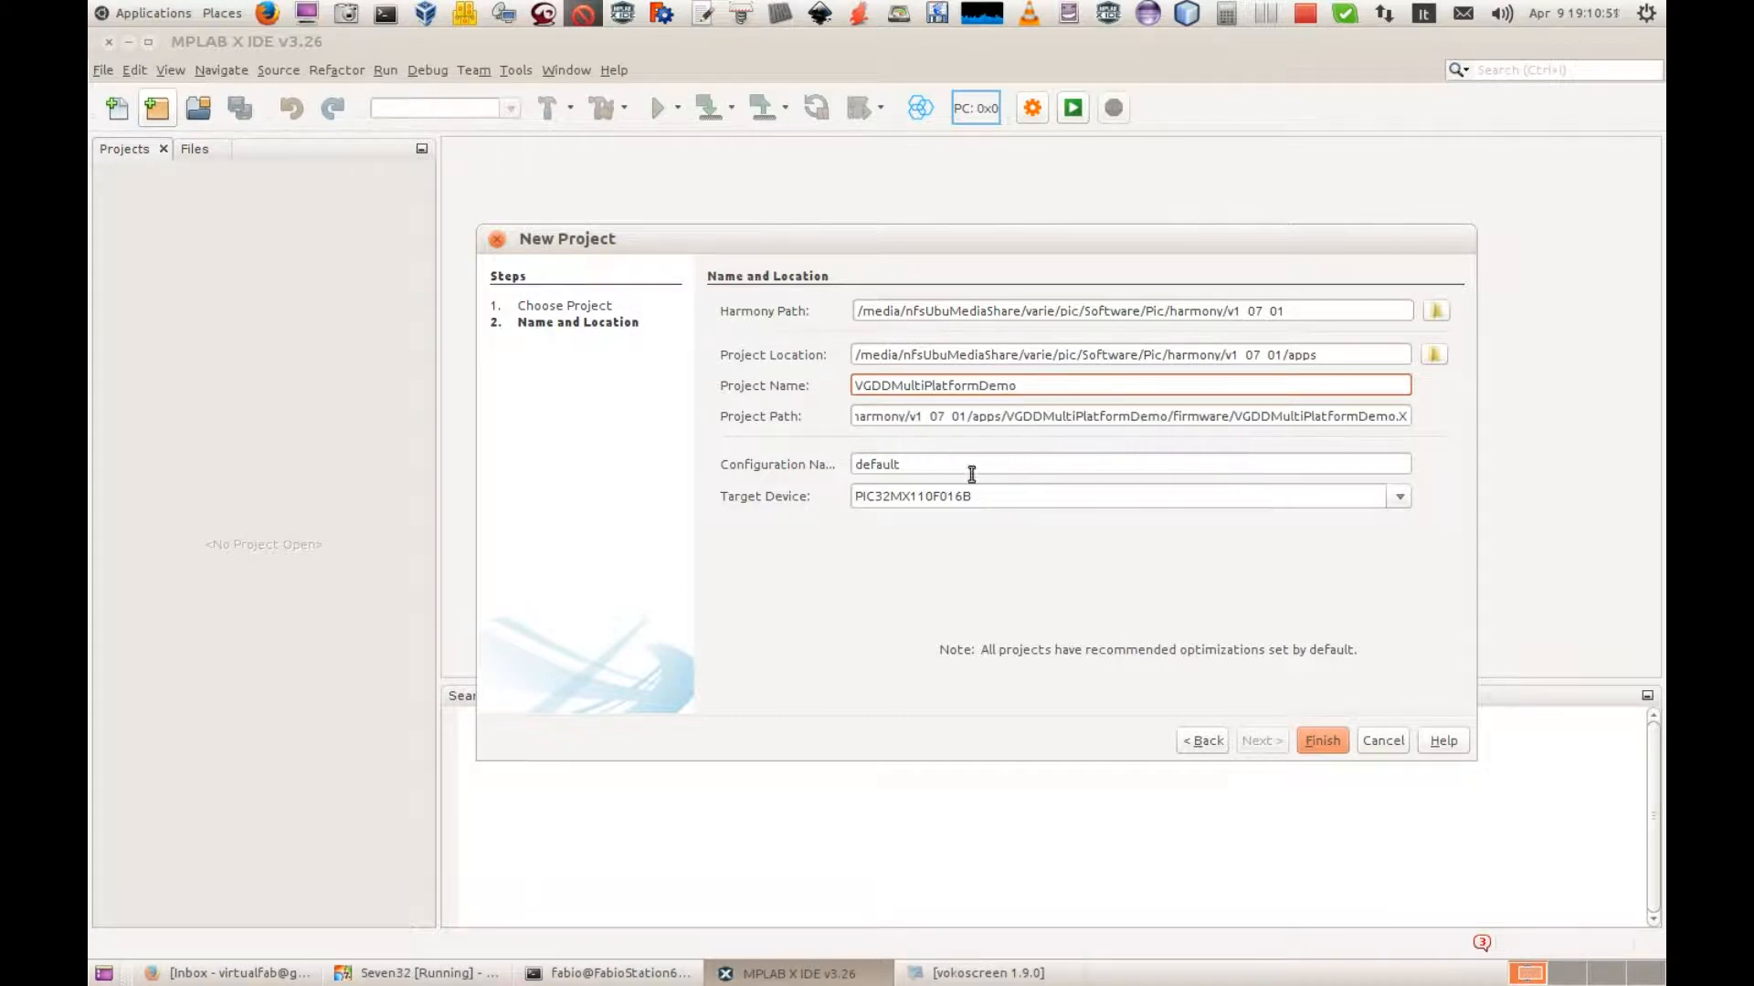
Name the configuration pic32mx-usbsk2-lcc-wqvga, set the target device to PIC32MX795F512L and create the project.
{"action": "left_click_drag", "start_coordinate": [968, 467], "coordinate": [813, 470]}
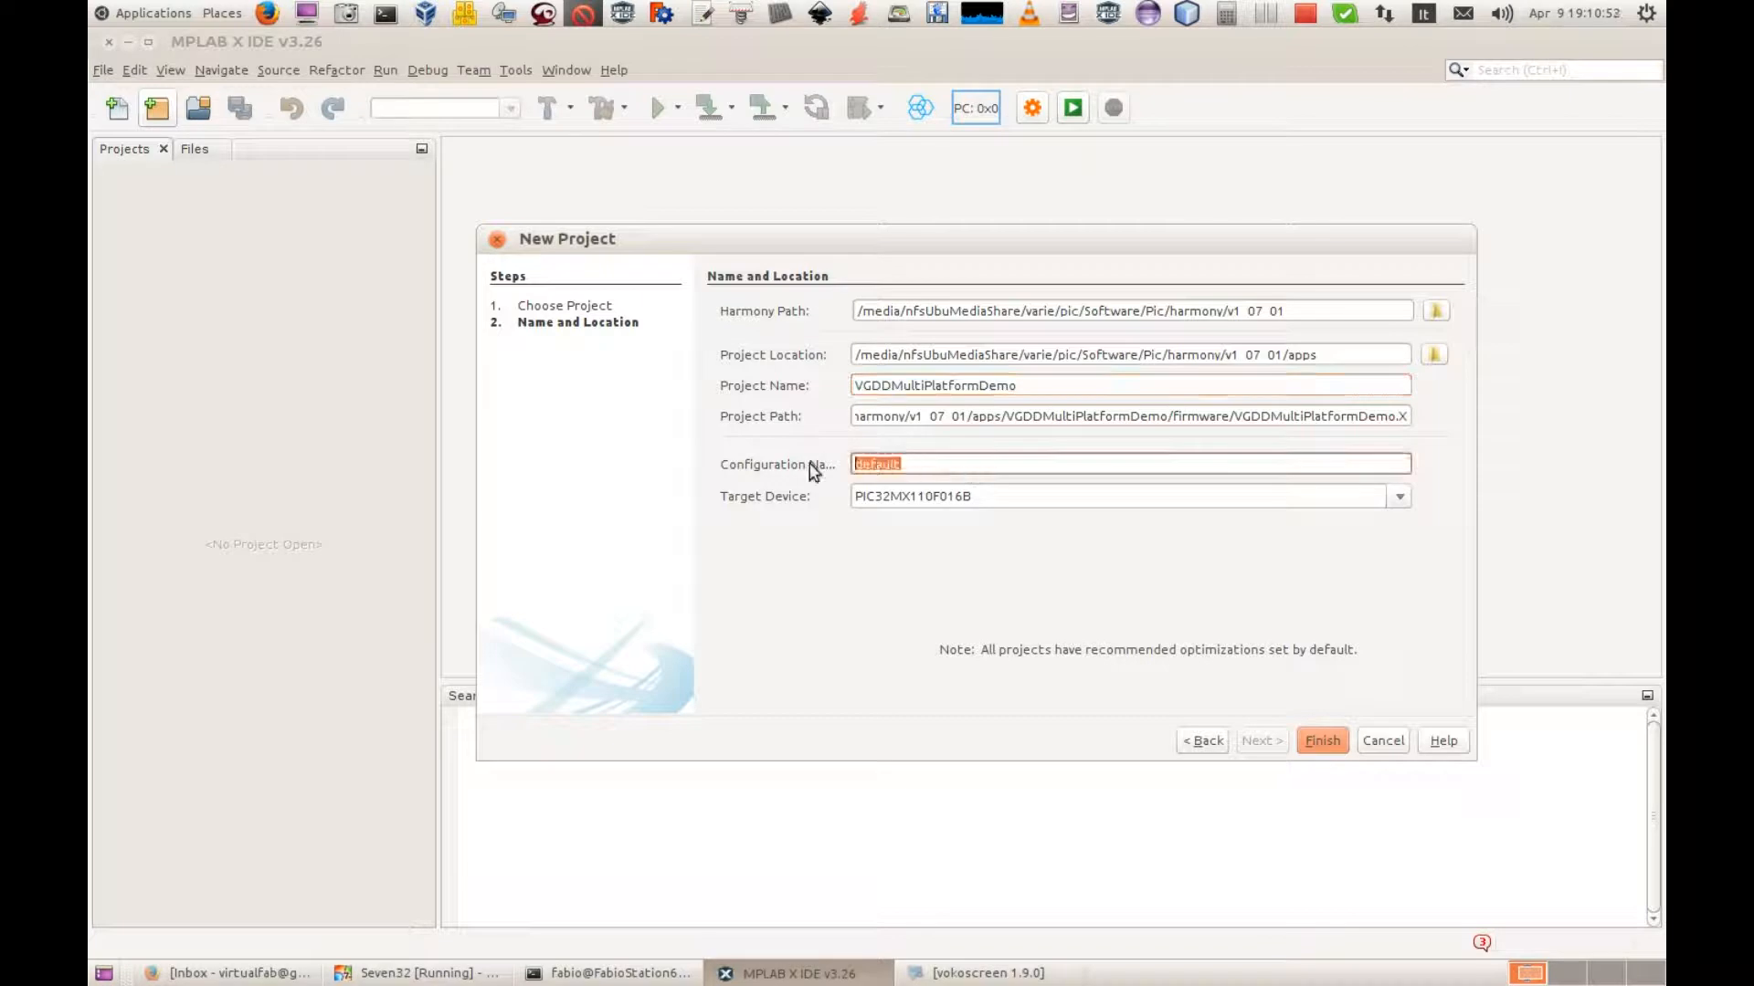
{"action": "type", "text": "pic32mx-usbsk"}
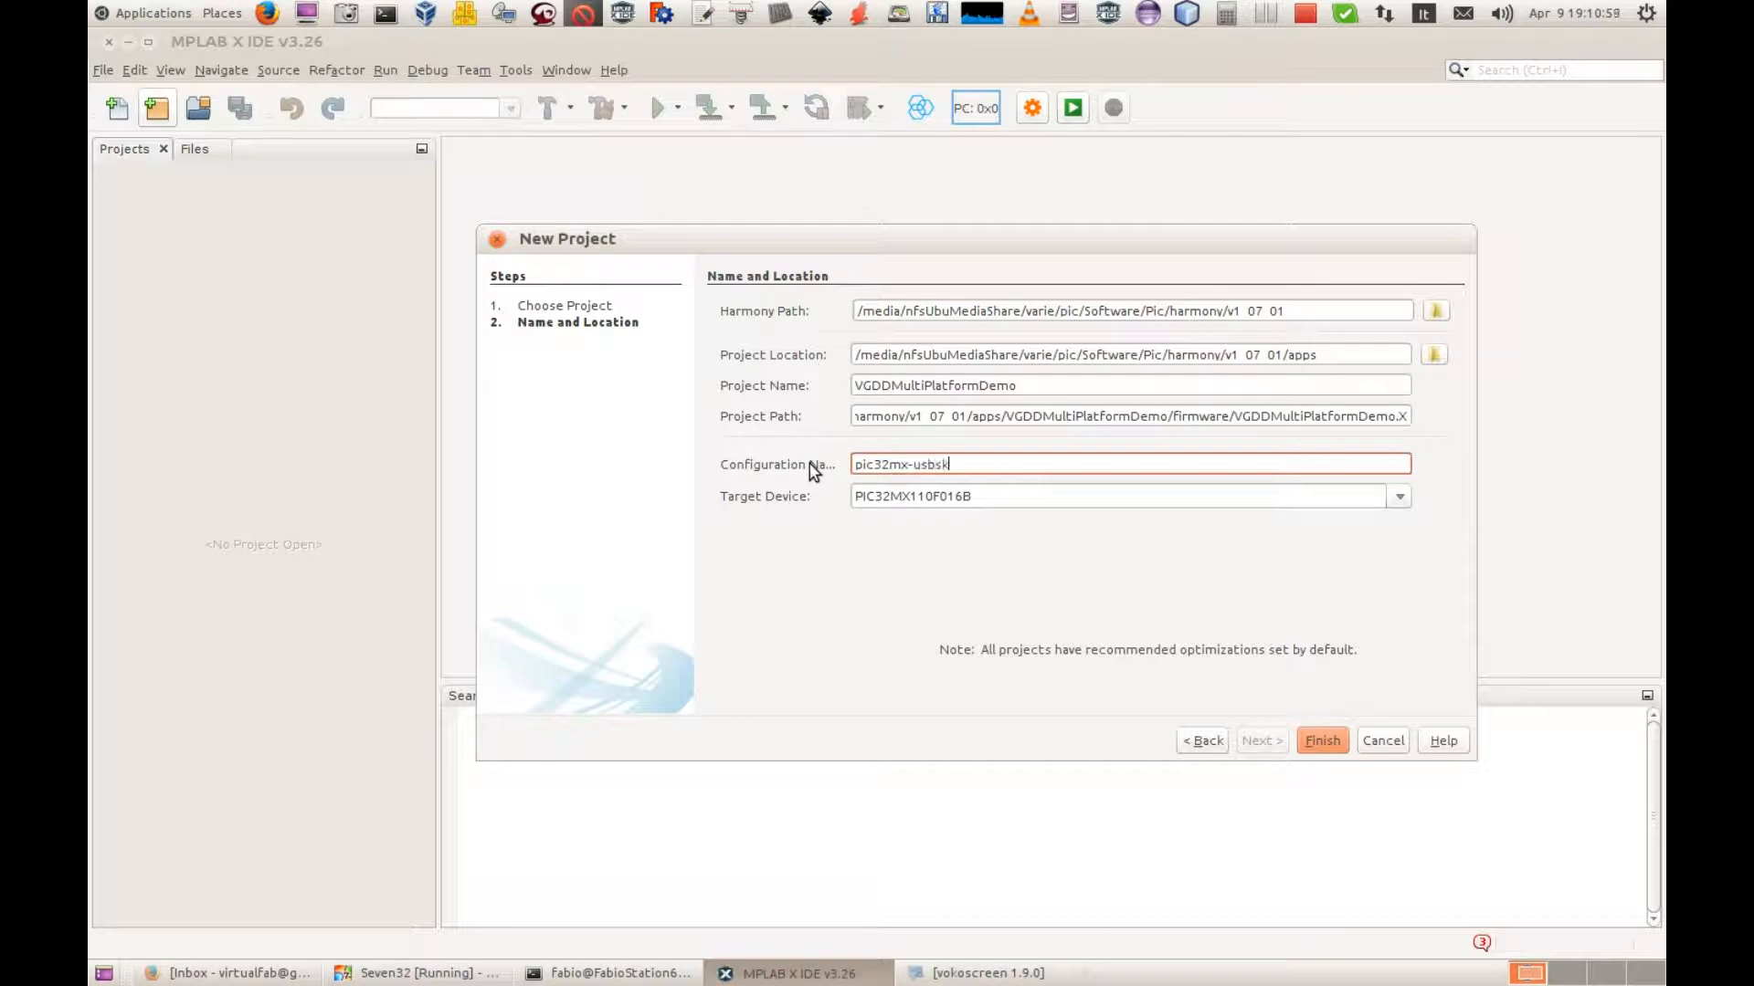
{"action": "type", "text": "2-lcc-wqvga"}
{"action": "left_click", "coordinate": [1399, 496]}
{"action": "left_click_drag", "start_coordinate": [1402, 550], "coordinate": [1389, 628]}
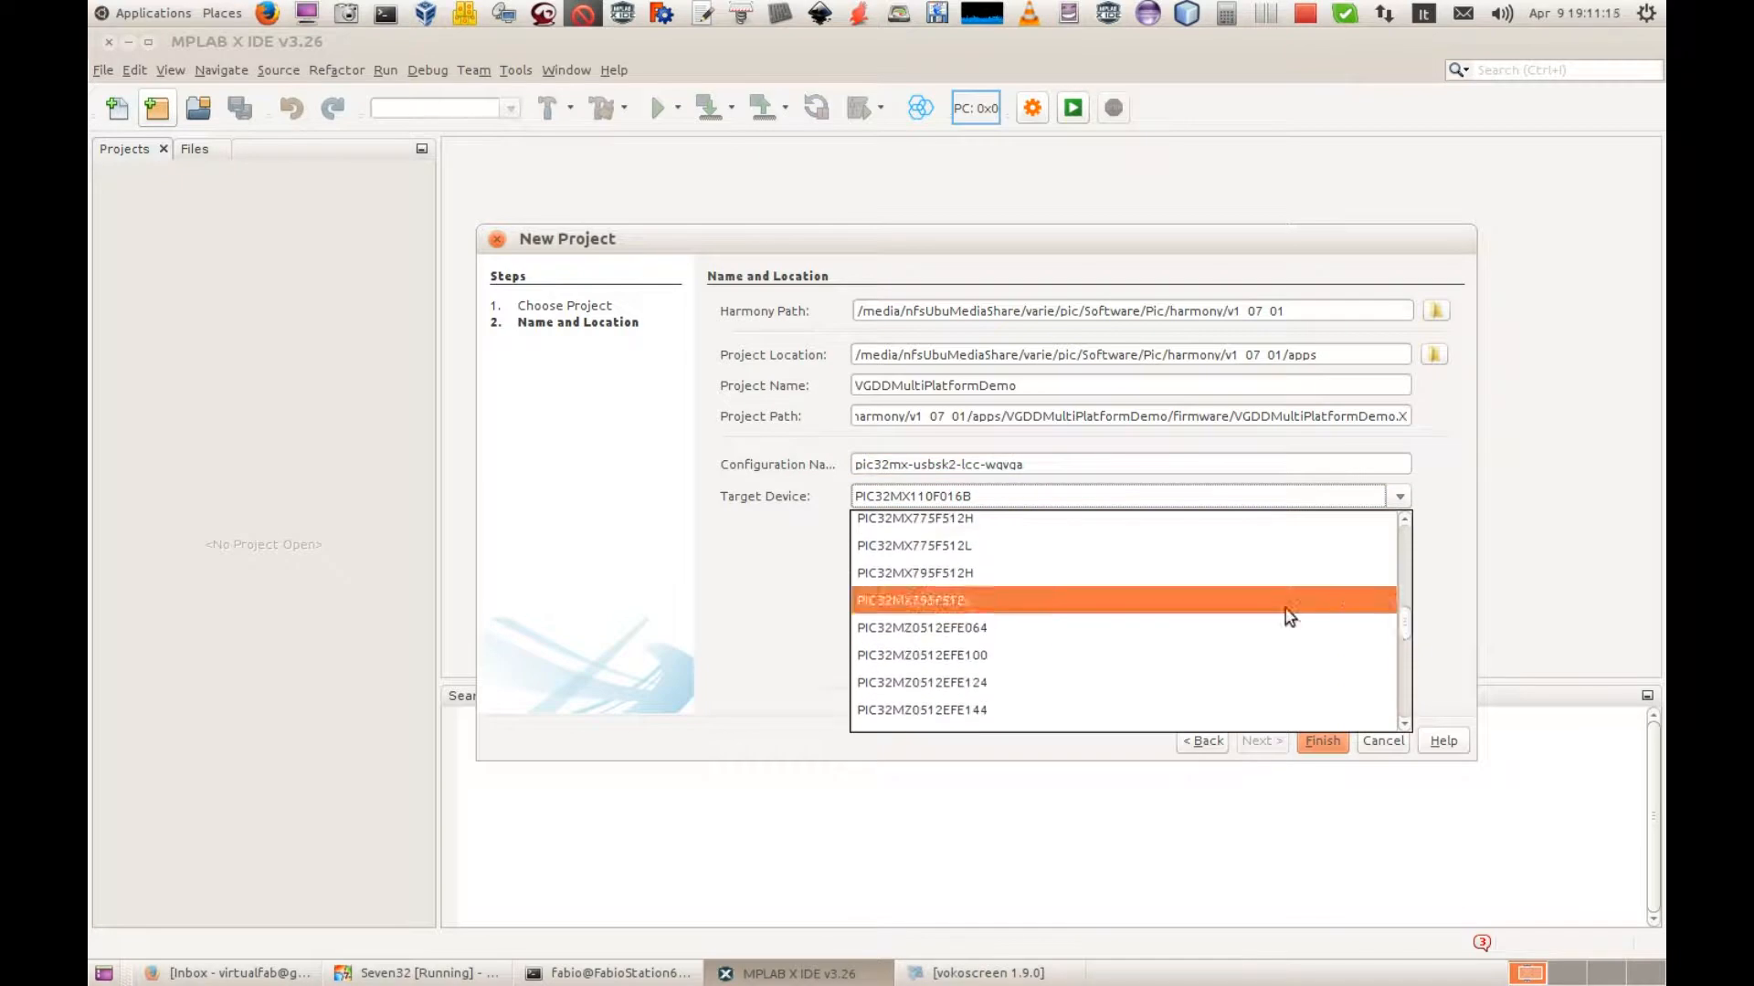
{"action": "left_click", "coordinate": [1243, 610]}
{"action": "left_click", "coordinate": [1330, 754]}
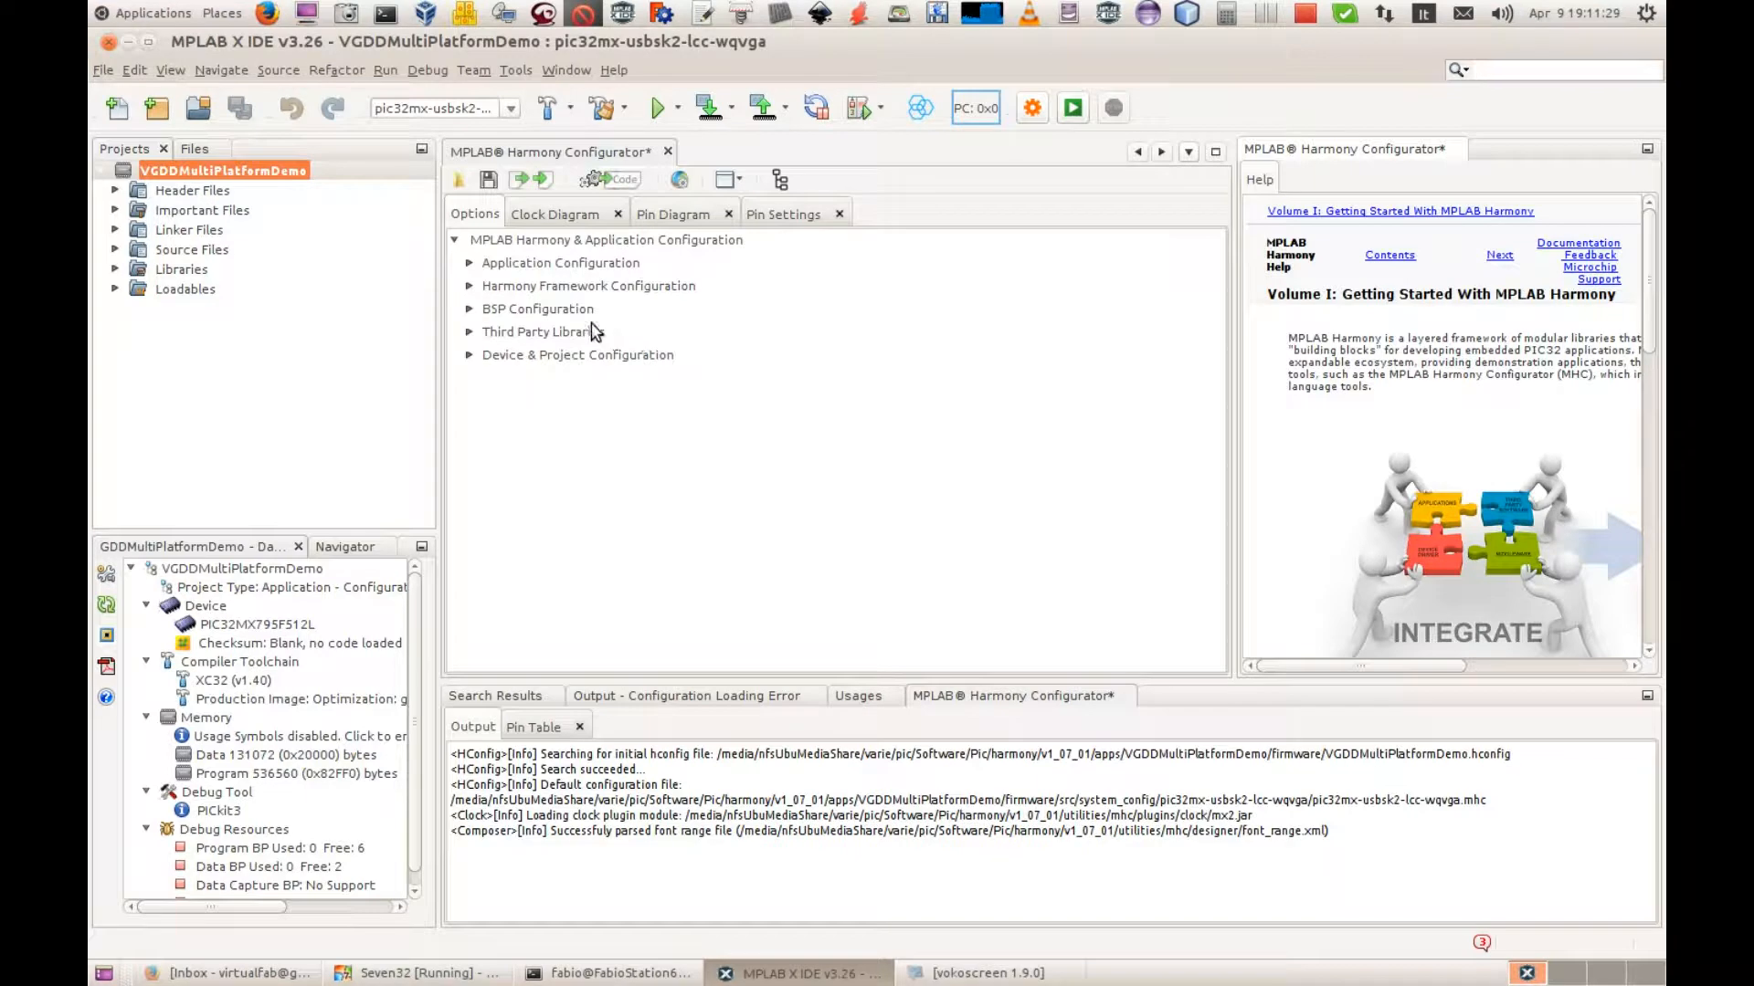
Enable the BSP and select PIC32MX USB Starter Kit 2 w/ LCC Pictail+ and WQVGA glass.
{"action": "left_click", "coordinate": [469, 310]}
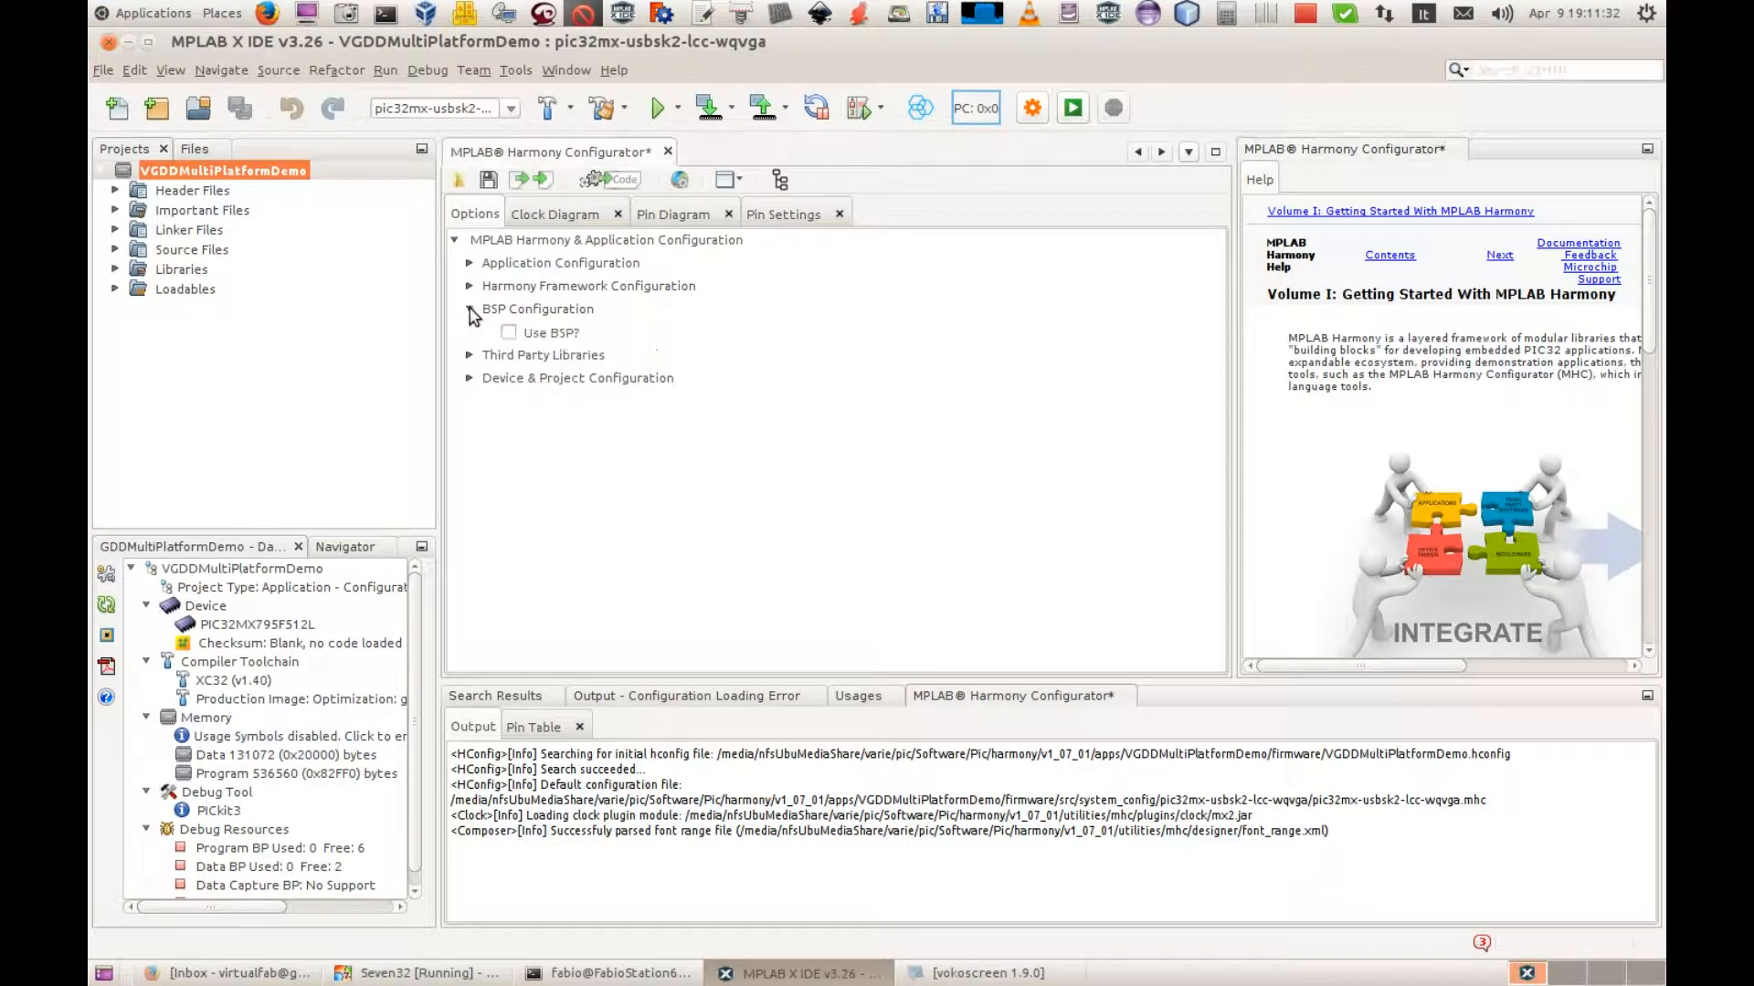
{"action": "left_click", "coordinate": [509, 334]}
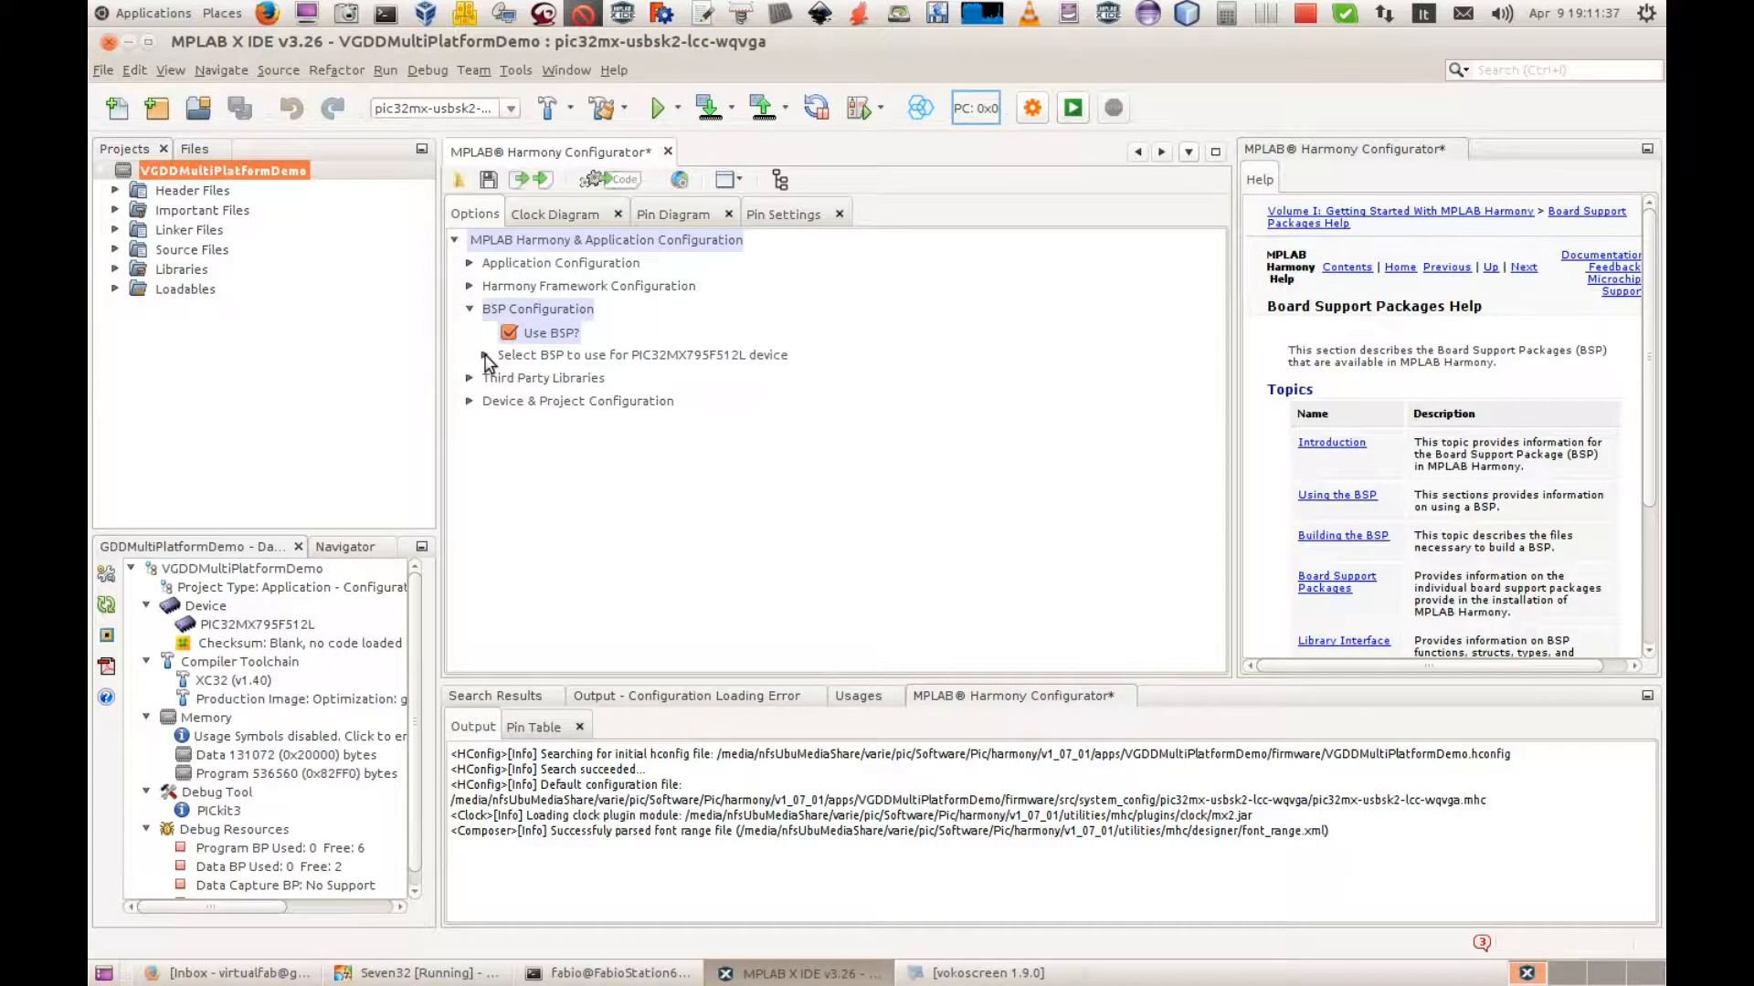
{"action": "left_click", "coordinate": [485, 356]}
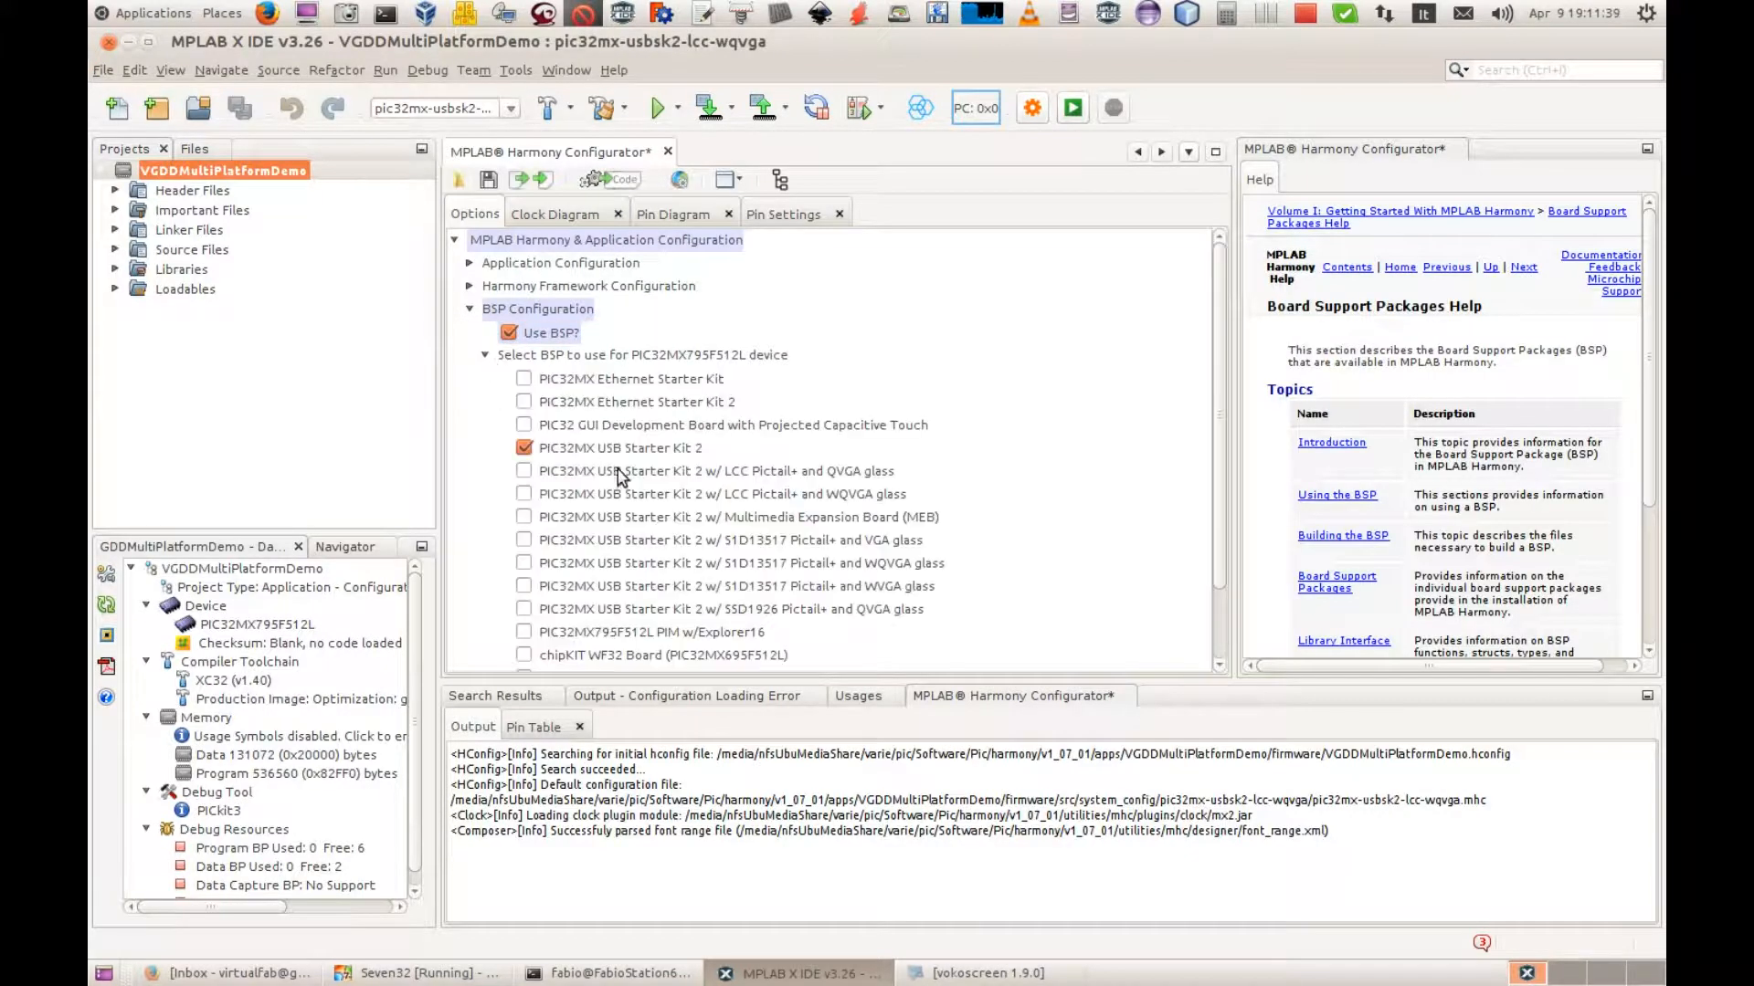
{"action": "left_click", "coordinate": [523, 494]}
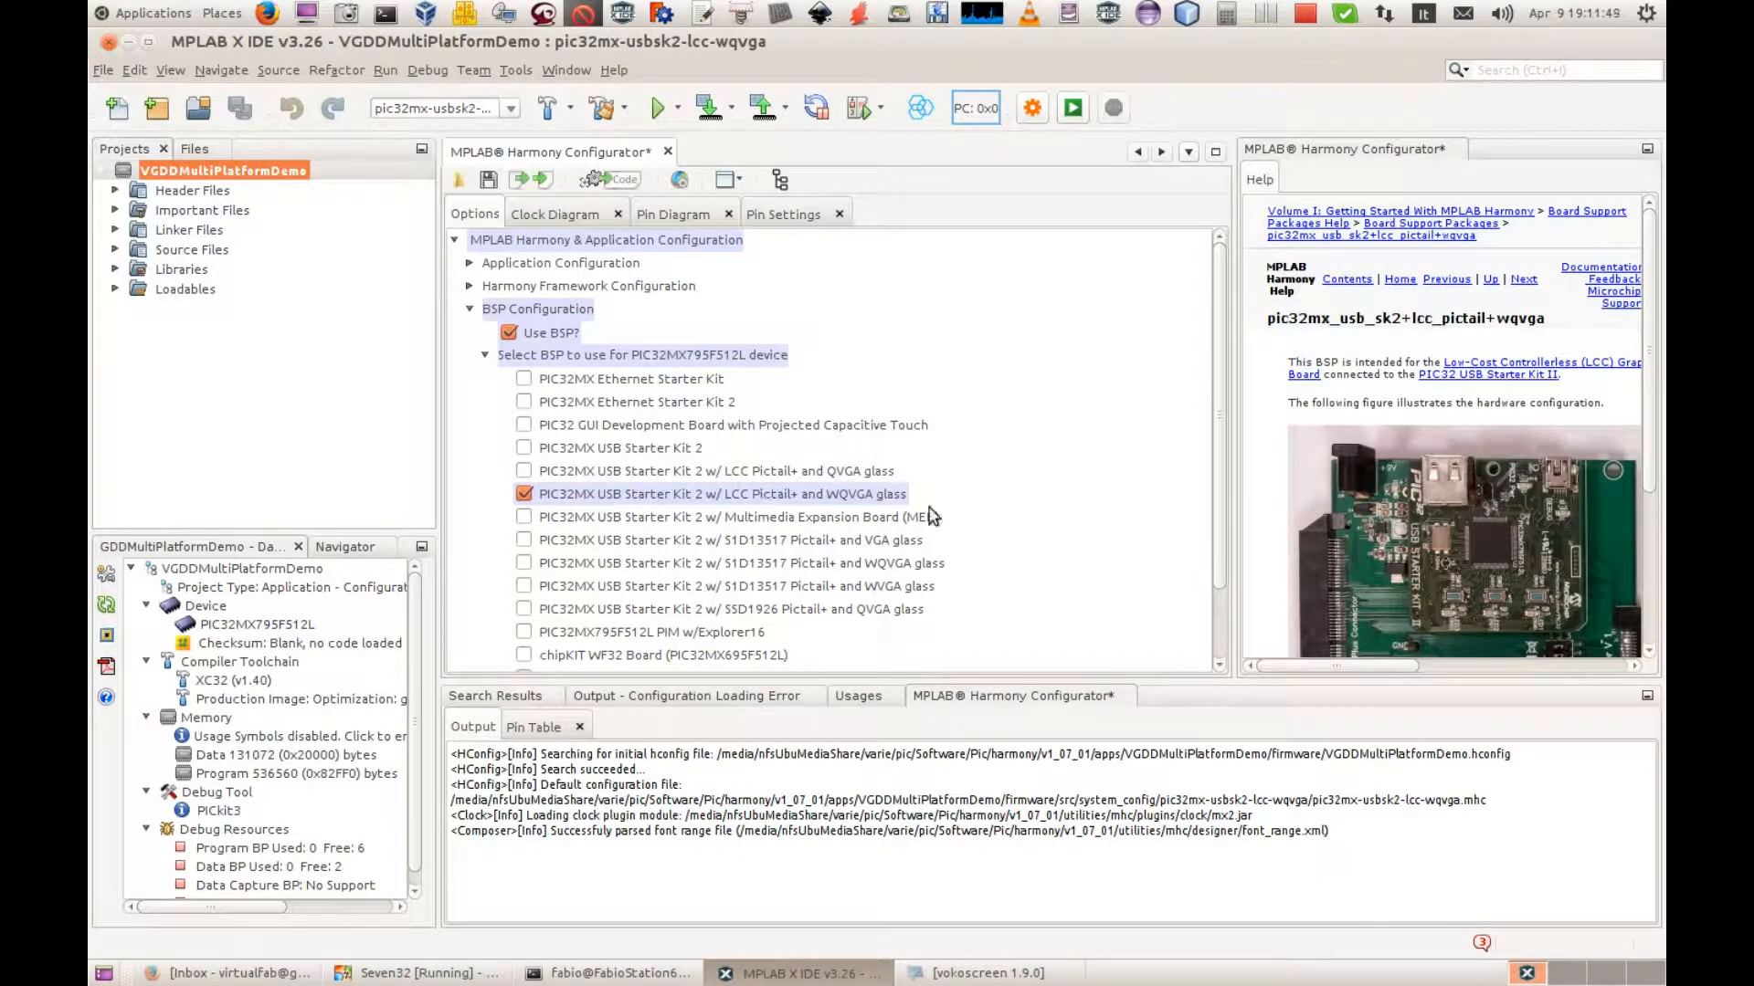
Enable the Harmony Graphics Library in the Harmony Framework Configuration.
{"action": "left_click", "coordinate": [470, 288]}
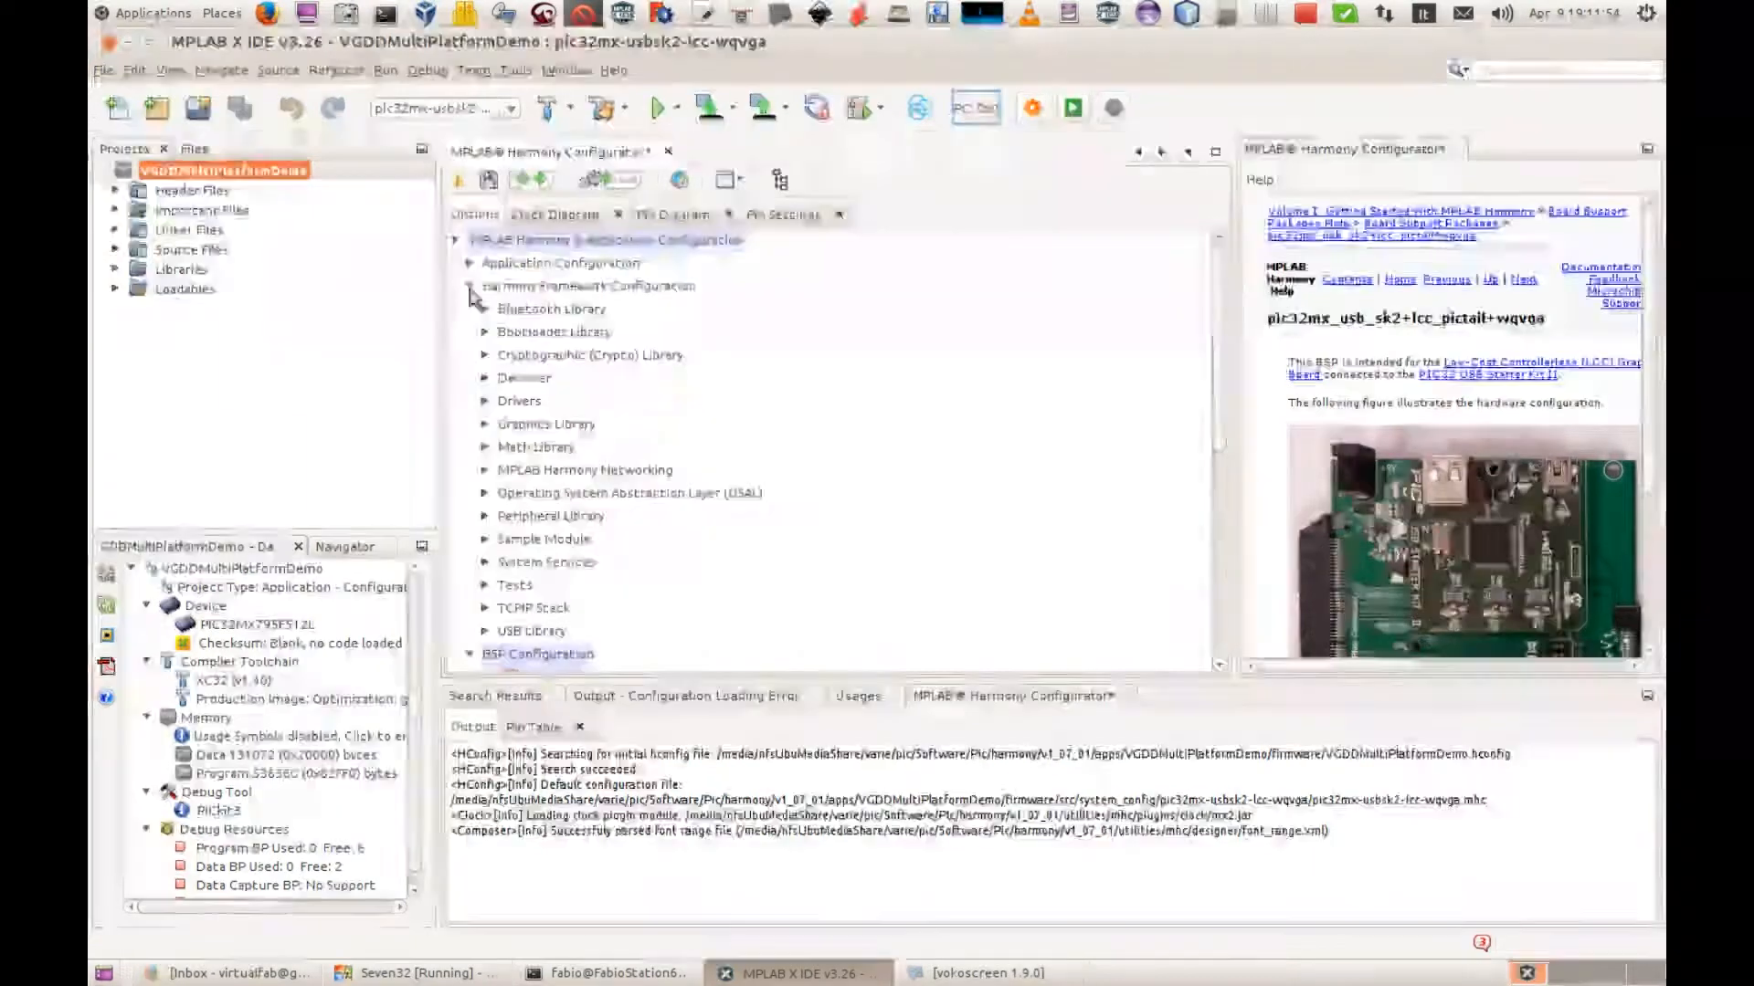
{"action": "left_click", "coordinate": [484, 424]}
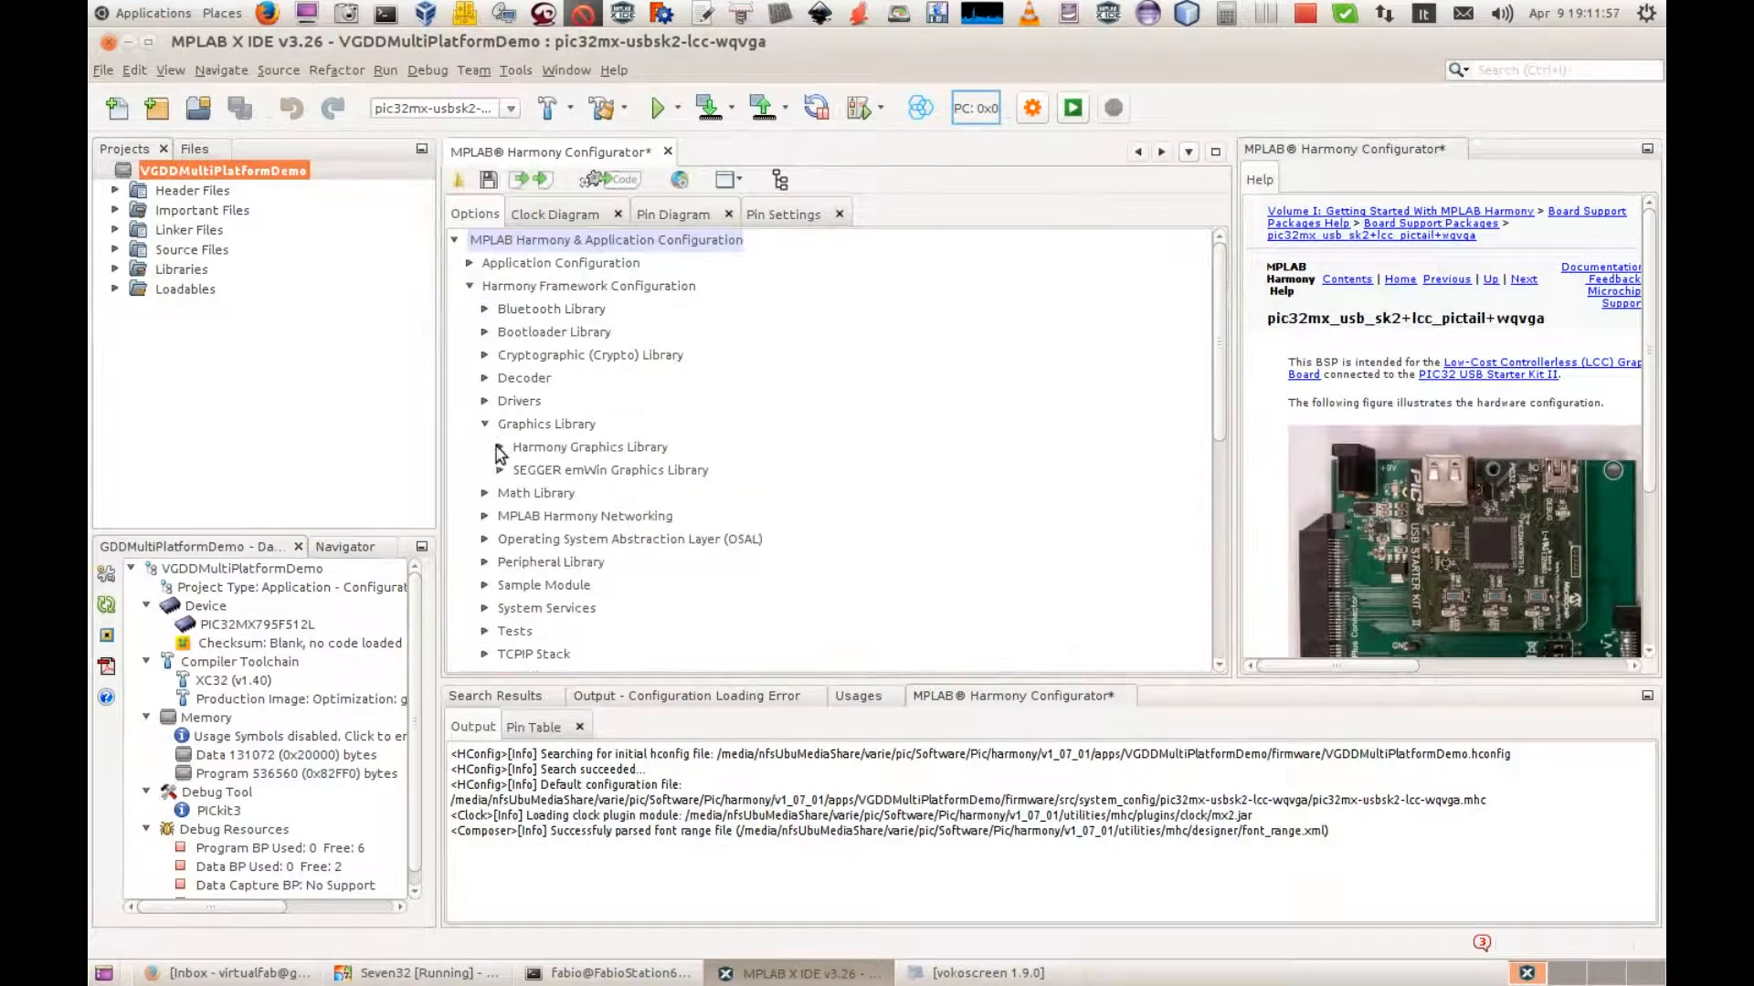
{"action": "left_click", "coordinate": [501, 447]}
{"action": "left_click", "coordinate": [538, 470]}
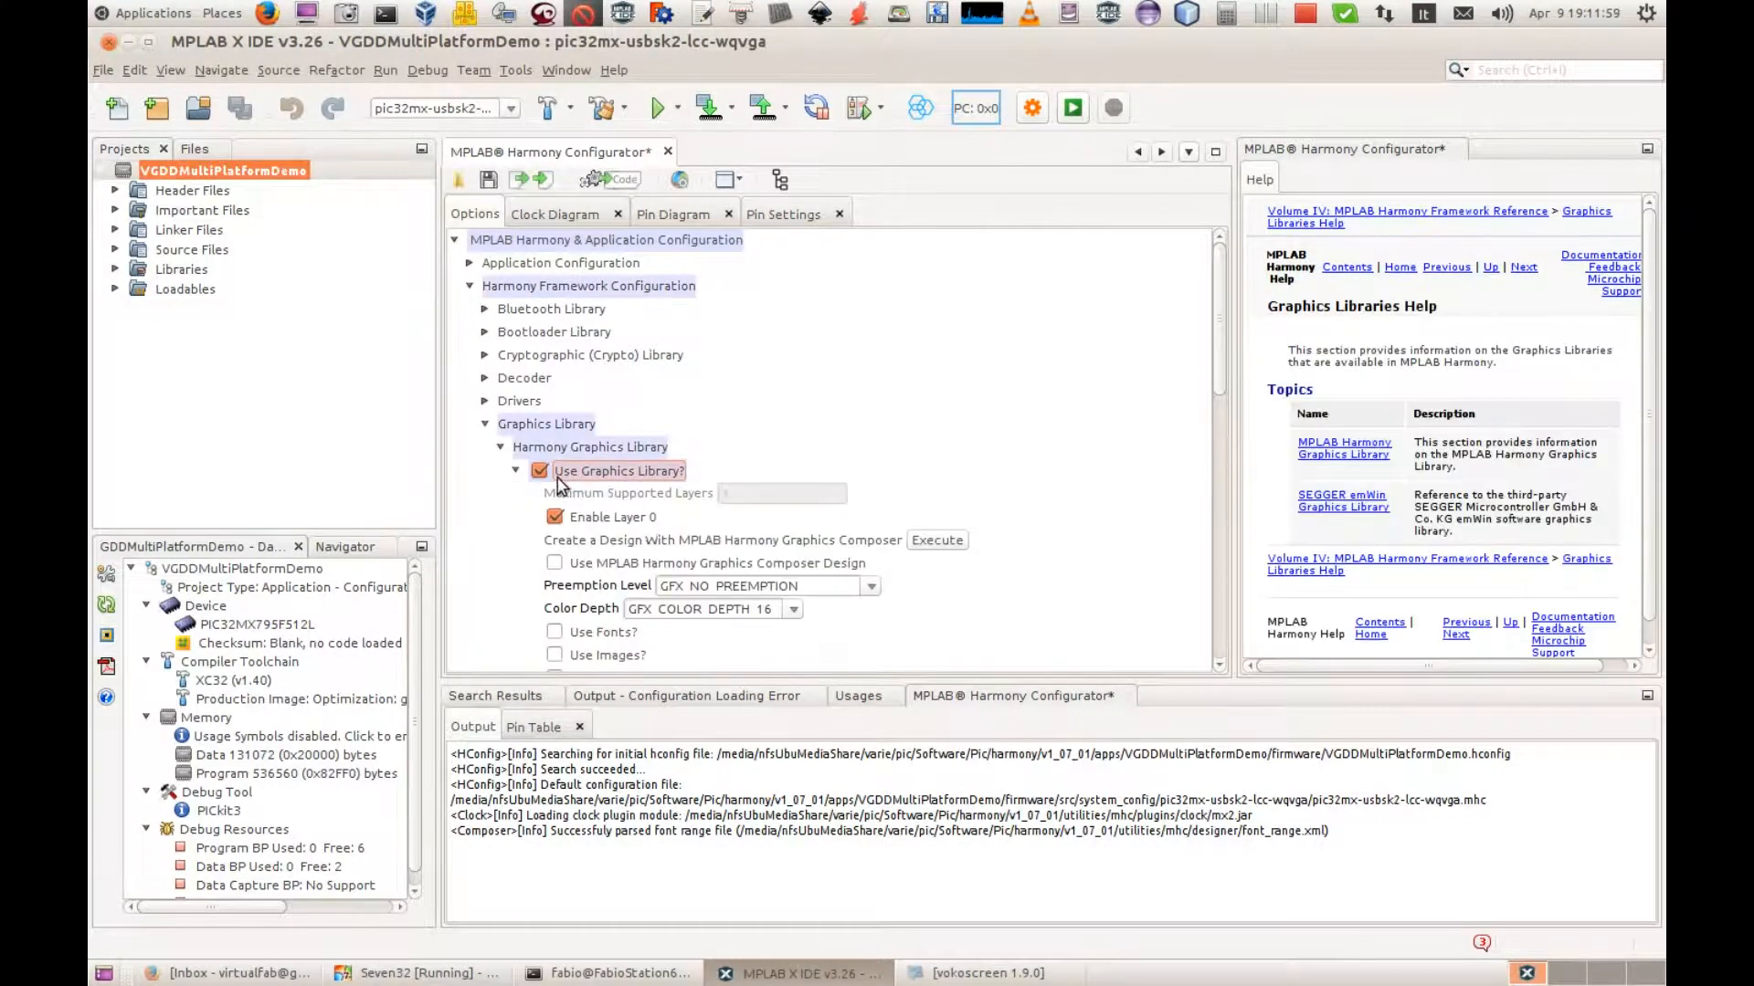
Enable fonts and images from internal program flash memory in the graphics library, including RLE decoding of images.
{"action": "scroll", "coordinate": [633, 559], "scroll_direction": "down", "scroll_amount": 1}
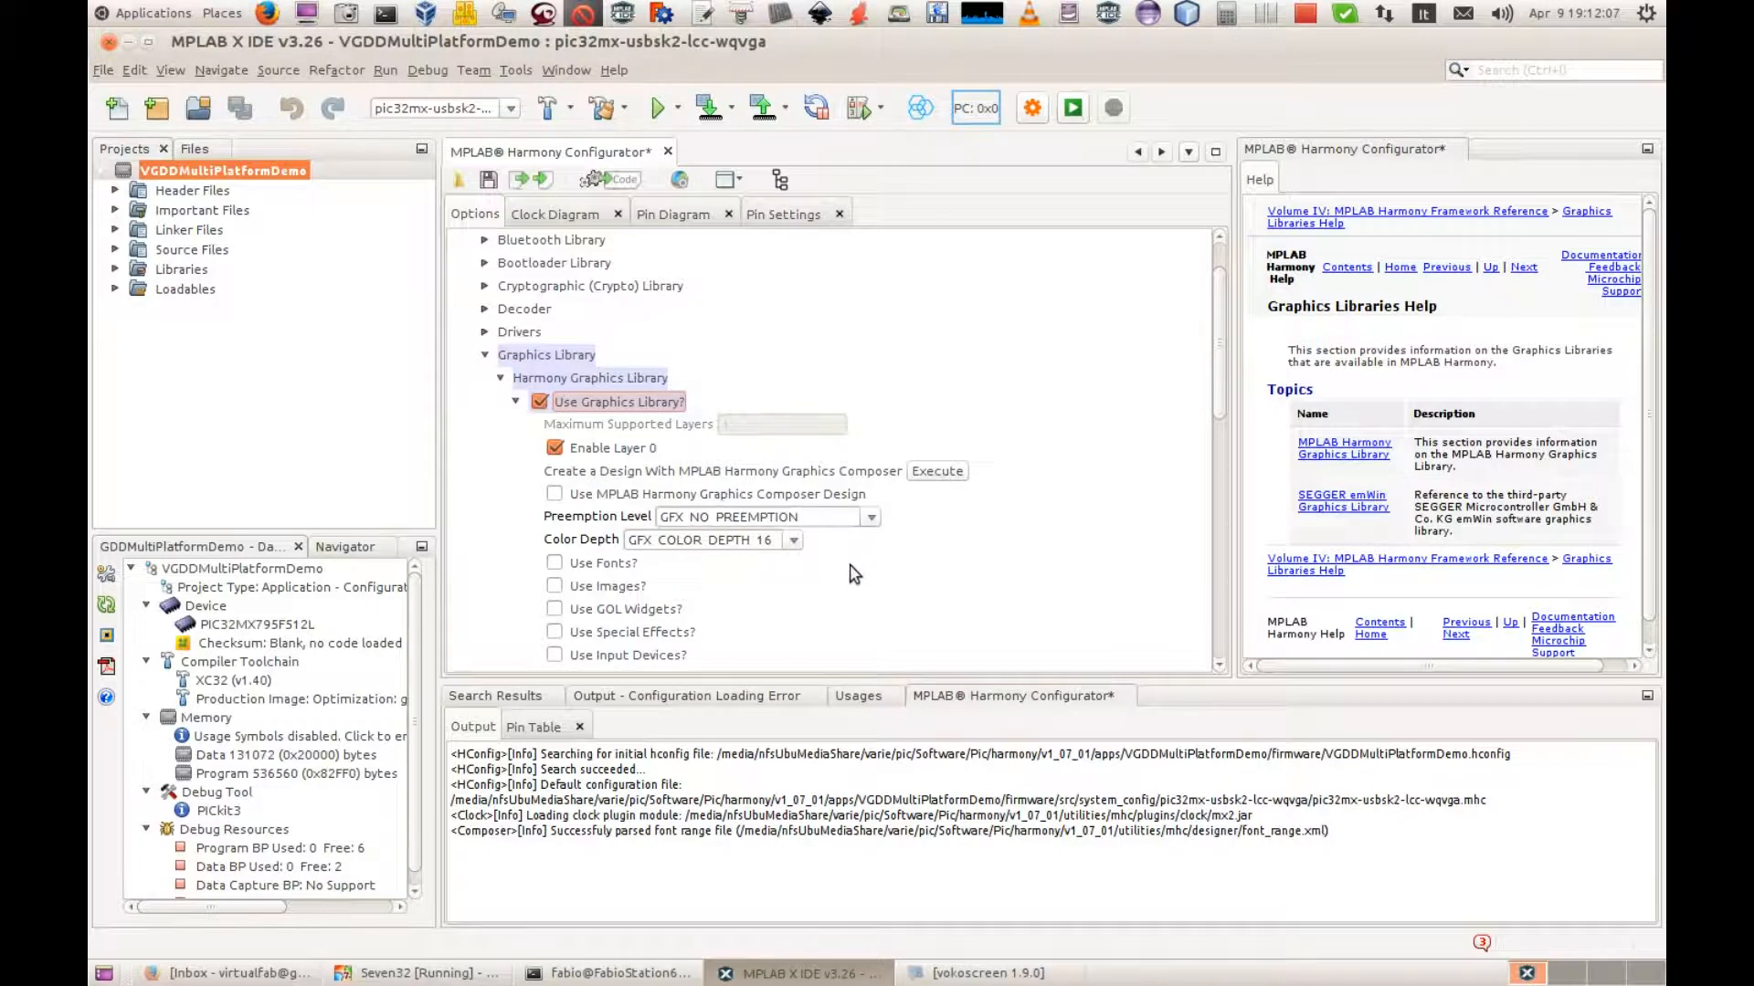
{"action": "left_click", "coordinate": [555, 562]}
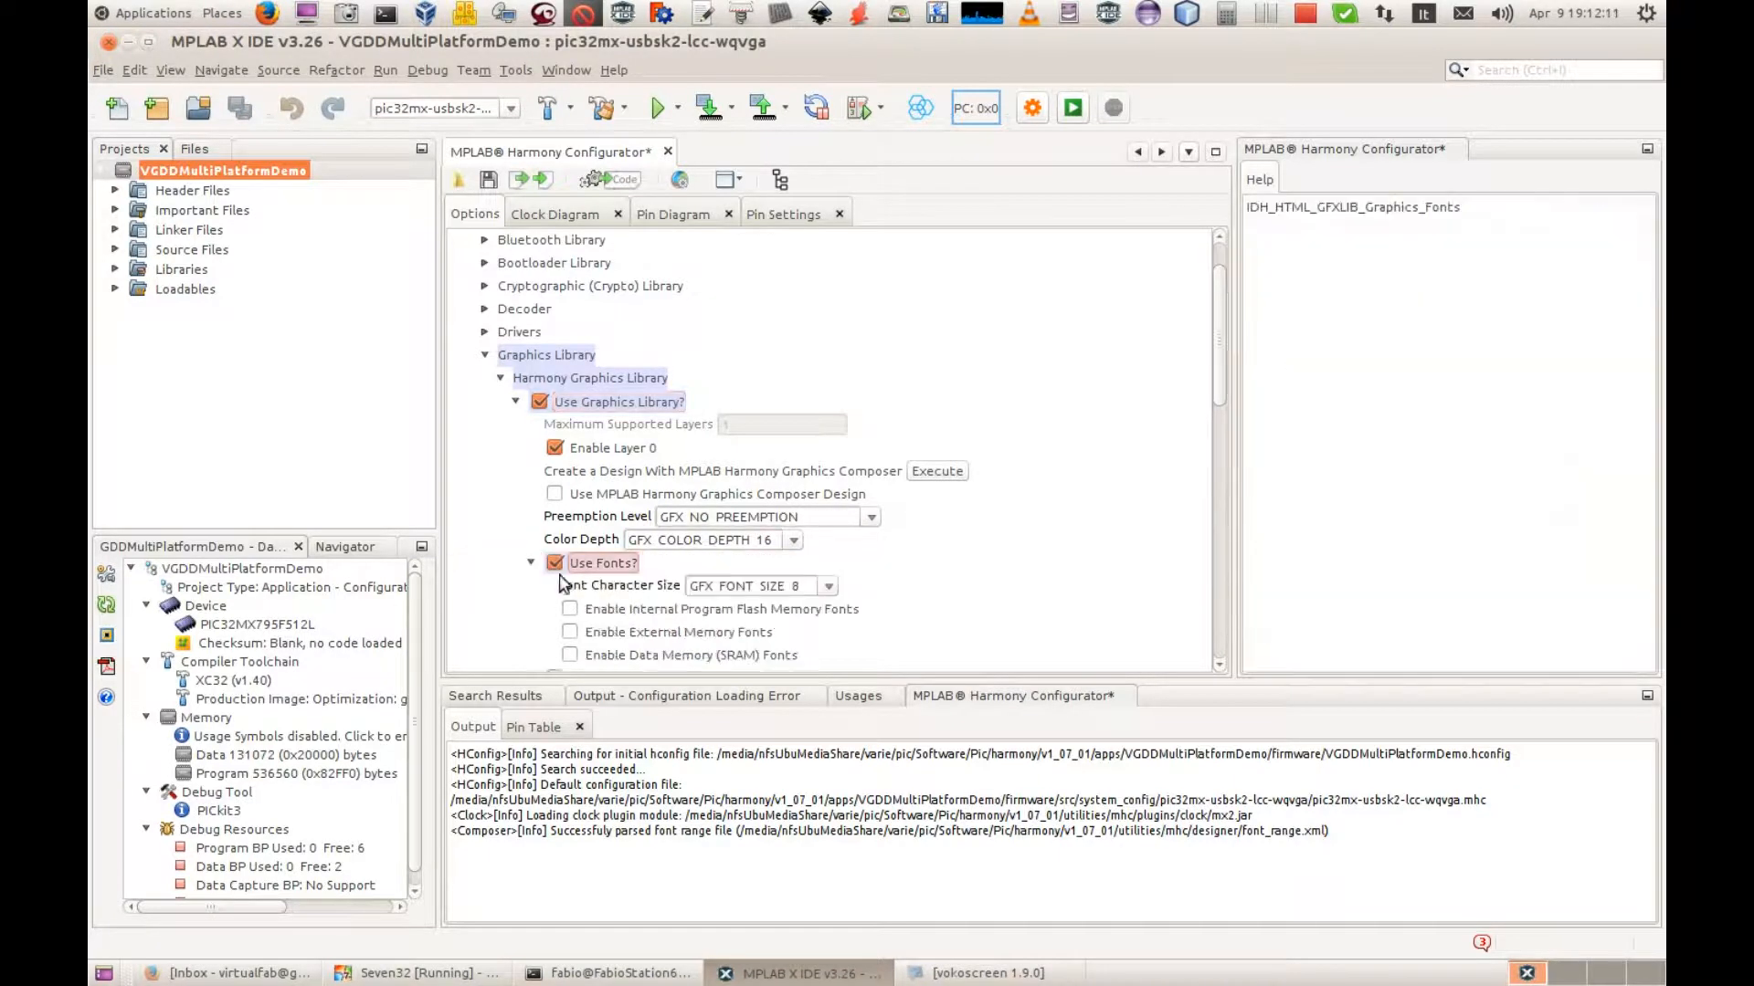
{"action": "left_click", "coordinate": [569, 609]}
{"action": "scroll", "coordinate": [541, 585], "scroll_direction": "down", "scroll_amount": 3}
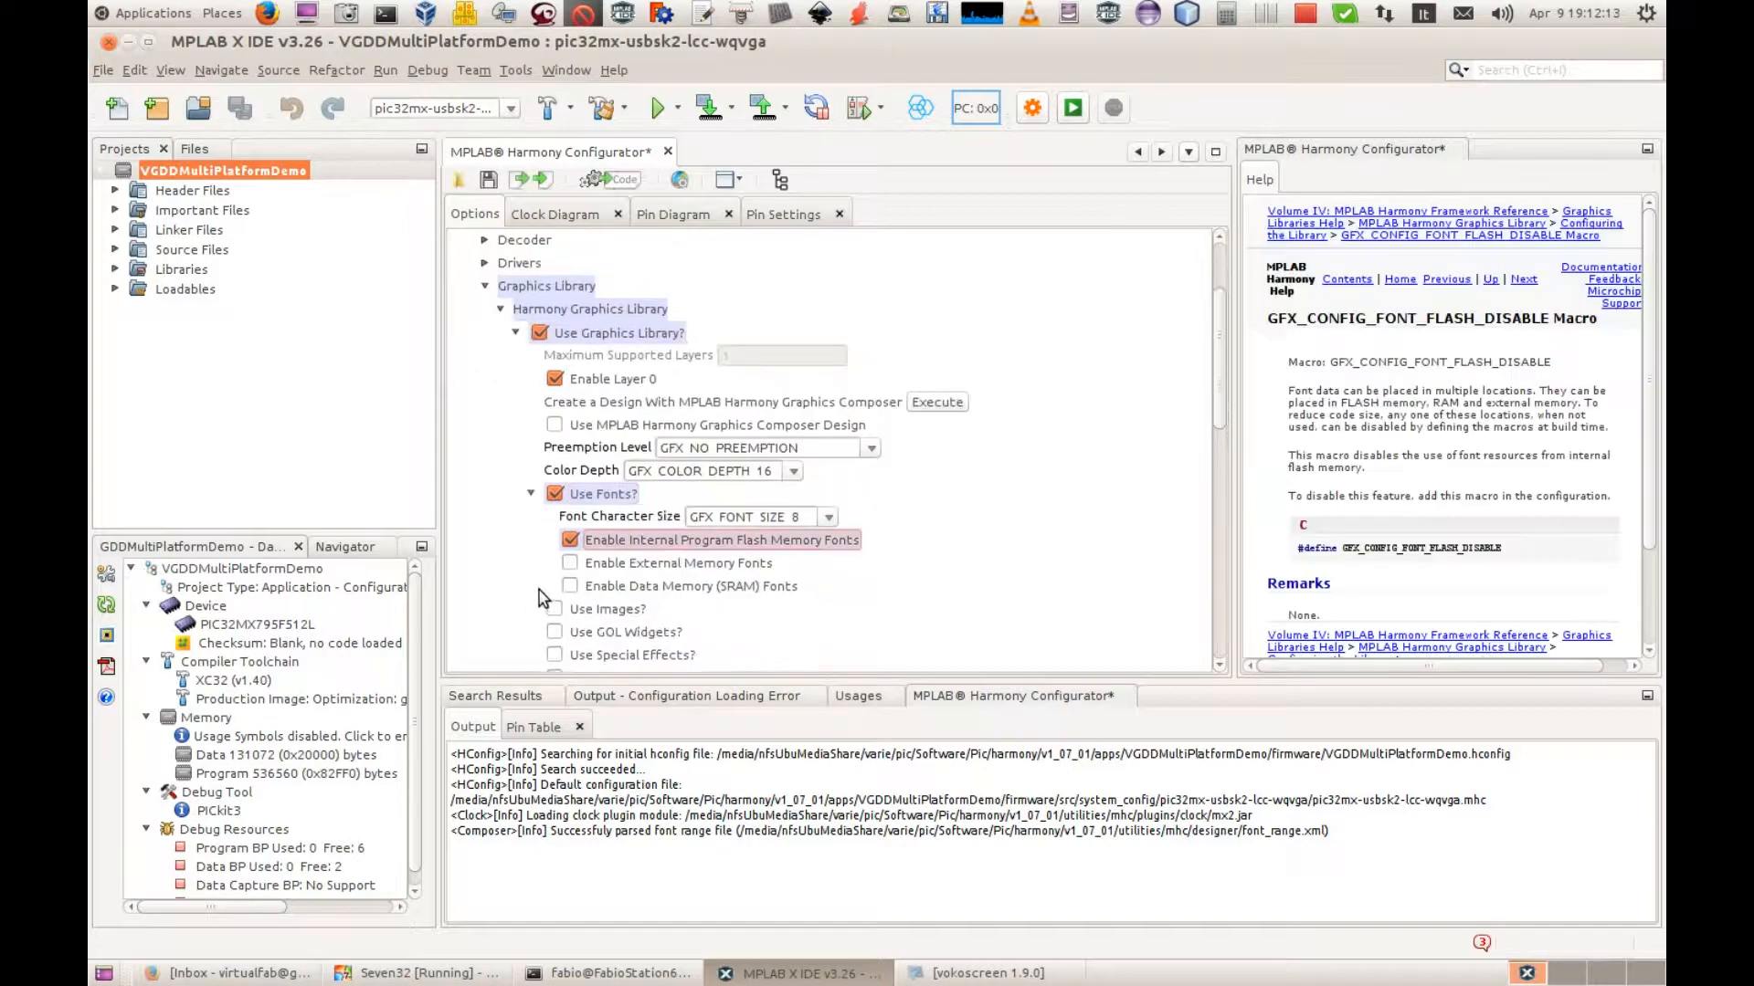
{"action": "left_click", "coordinate": [554, 540]}
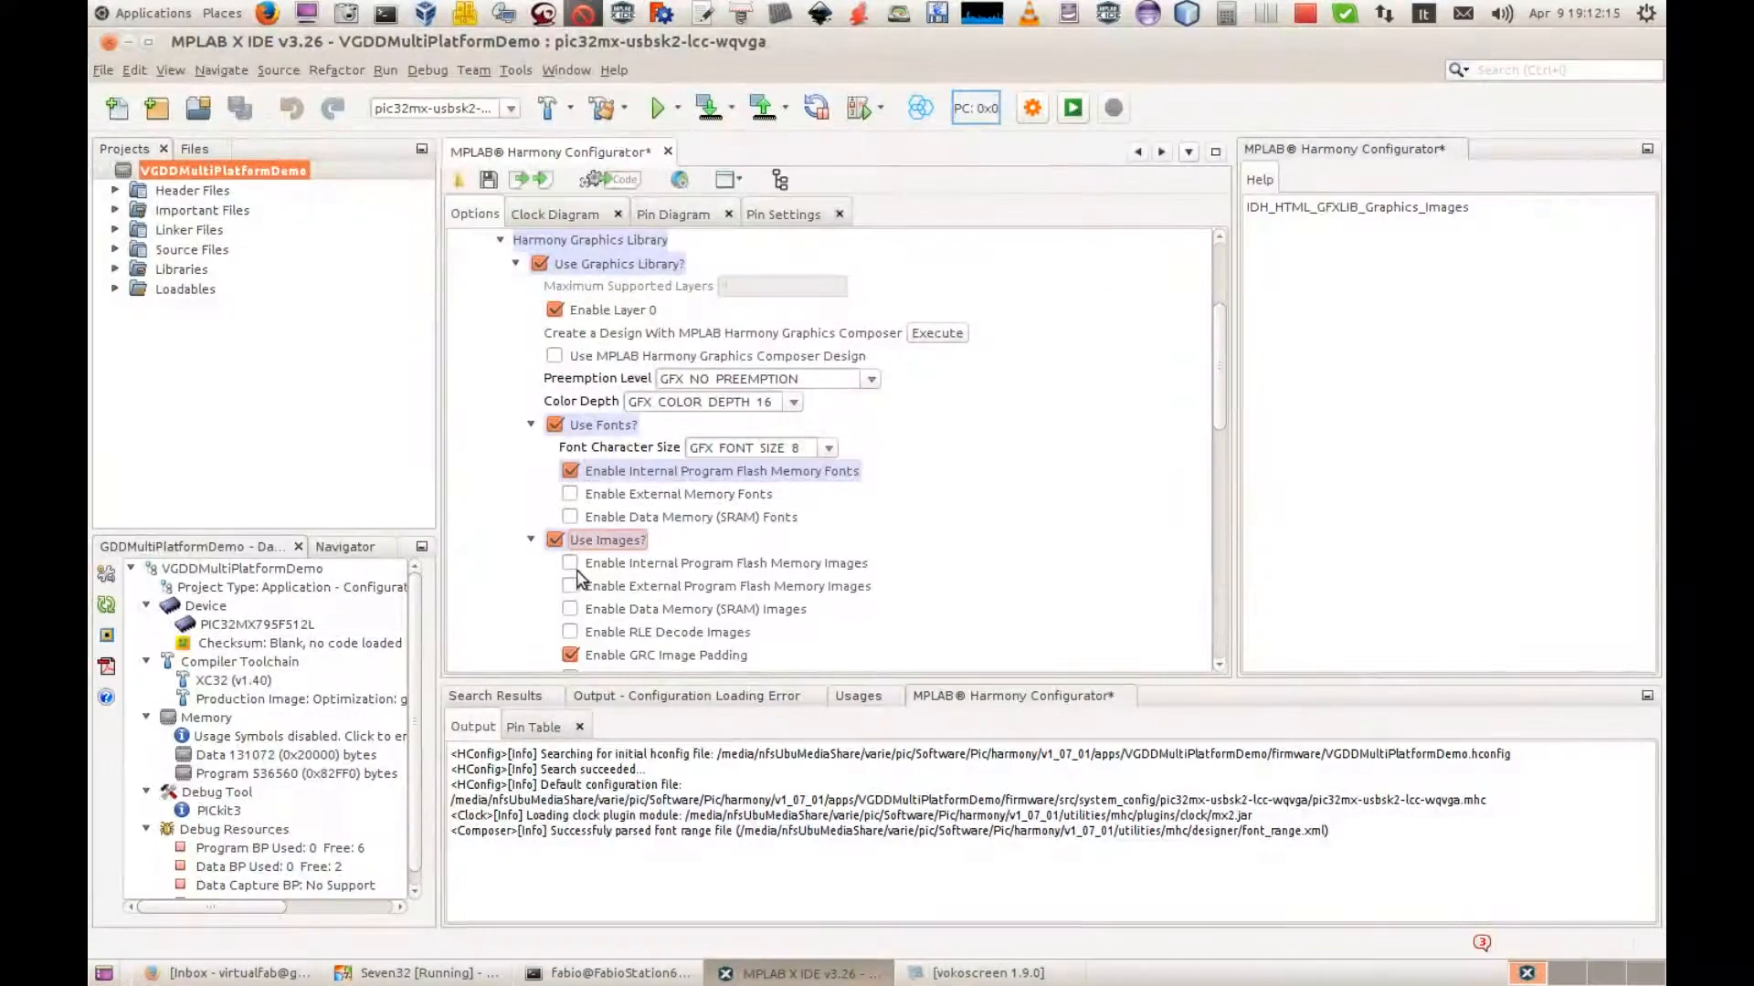
{"action": "left_click", "coordinate": [570, 564]}
{"action": "scroll", "coordinate": [539, 539], "scroll_direction": "down", "scroll_amount": 4}
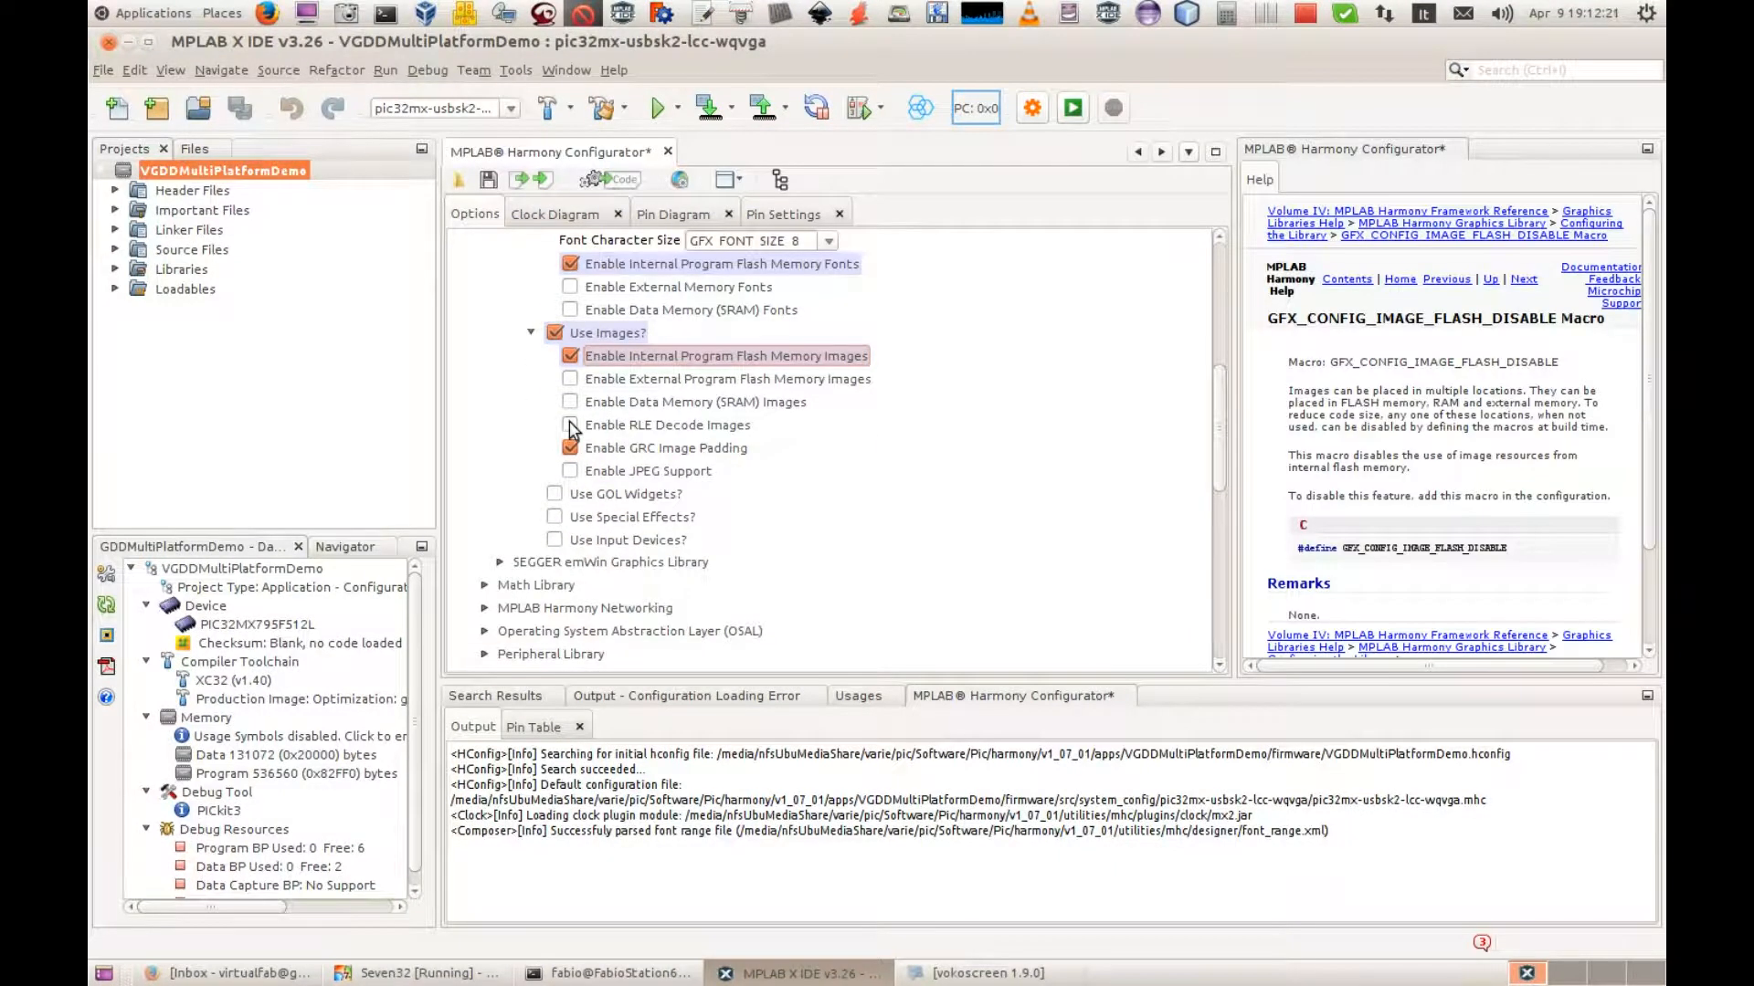
{"action": "left_click", "coordinate": [570, 425]}
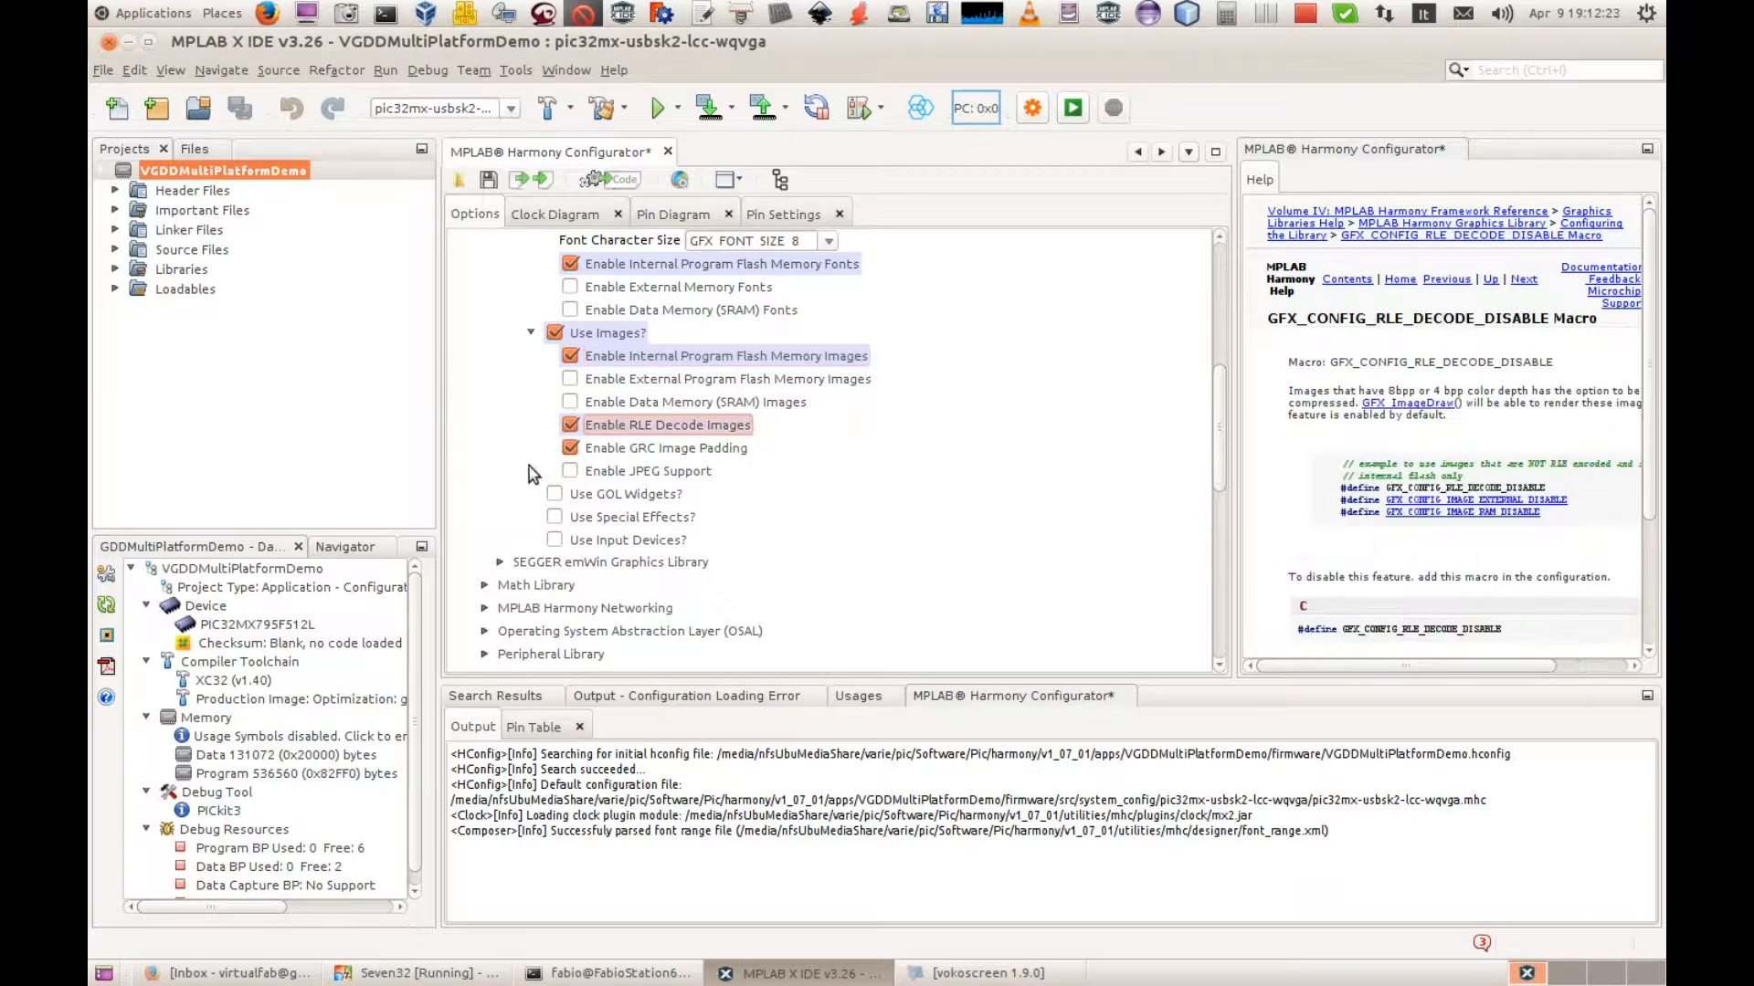
Turn on GOL widgets and include the Button, Check Box, Edit Box and Group Box widgets.
{"action": "left_click", "coordinate": [554, 494]}
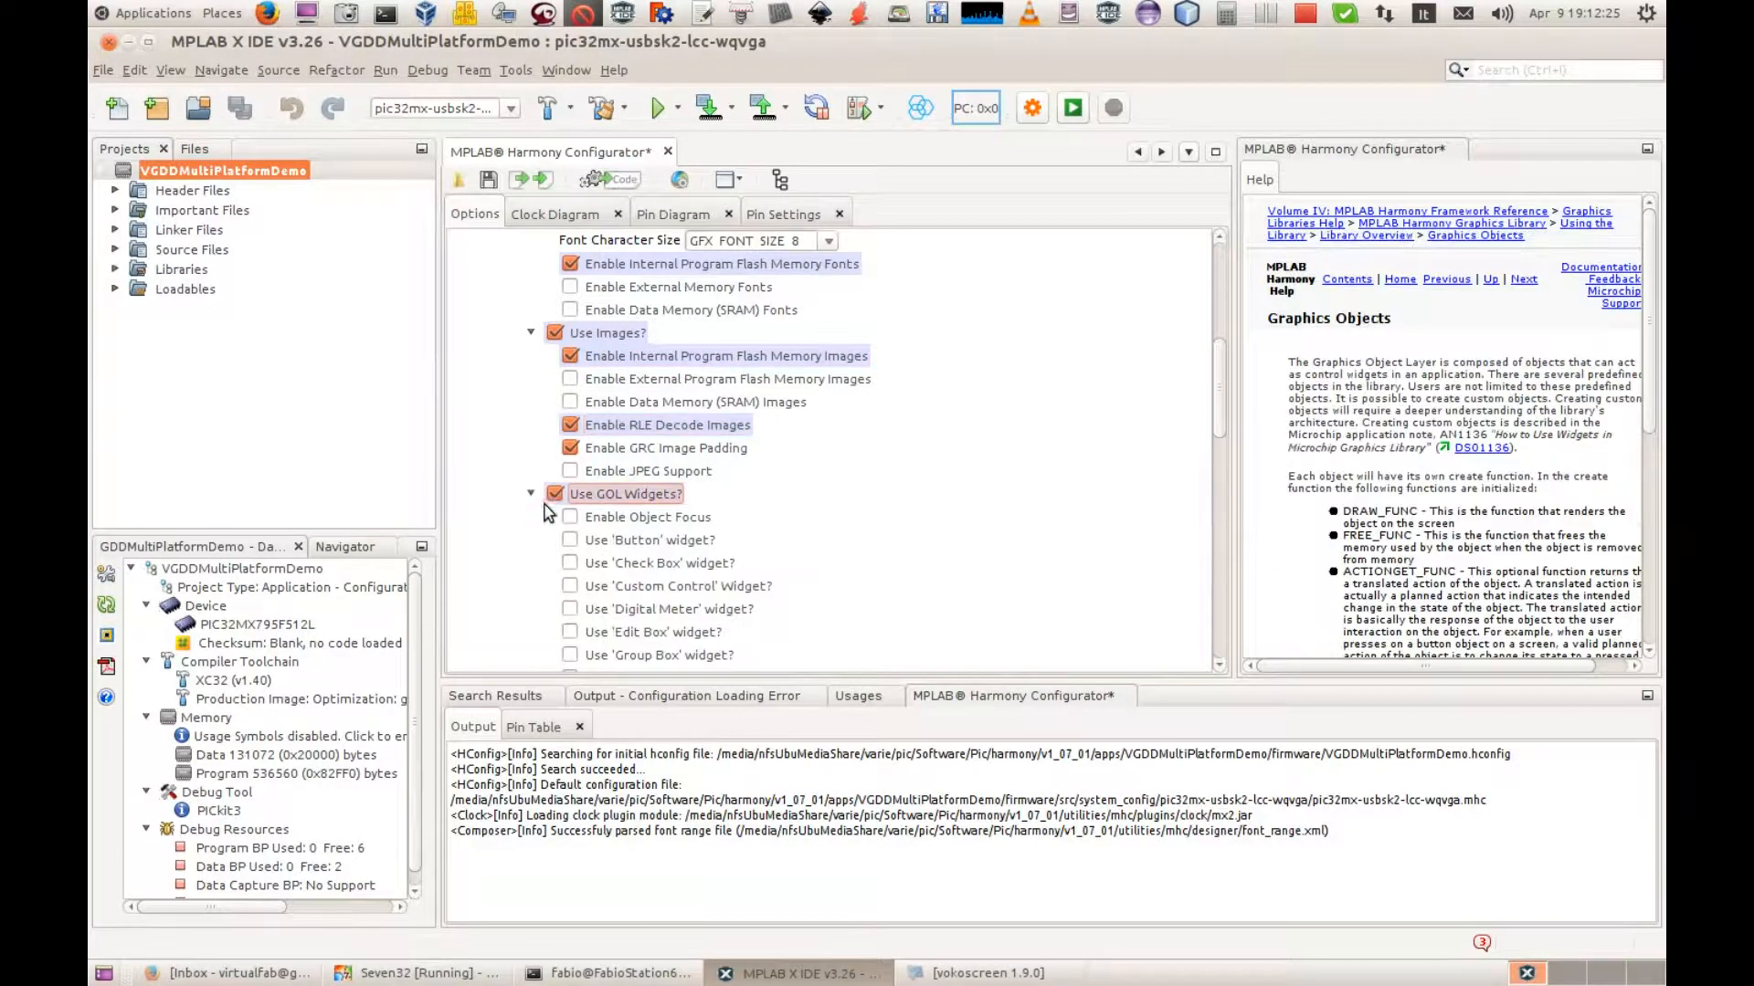
{"action": "left_click", "coordinate": [570, 541]}
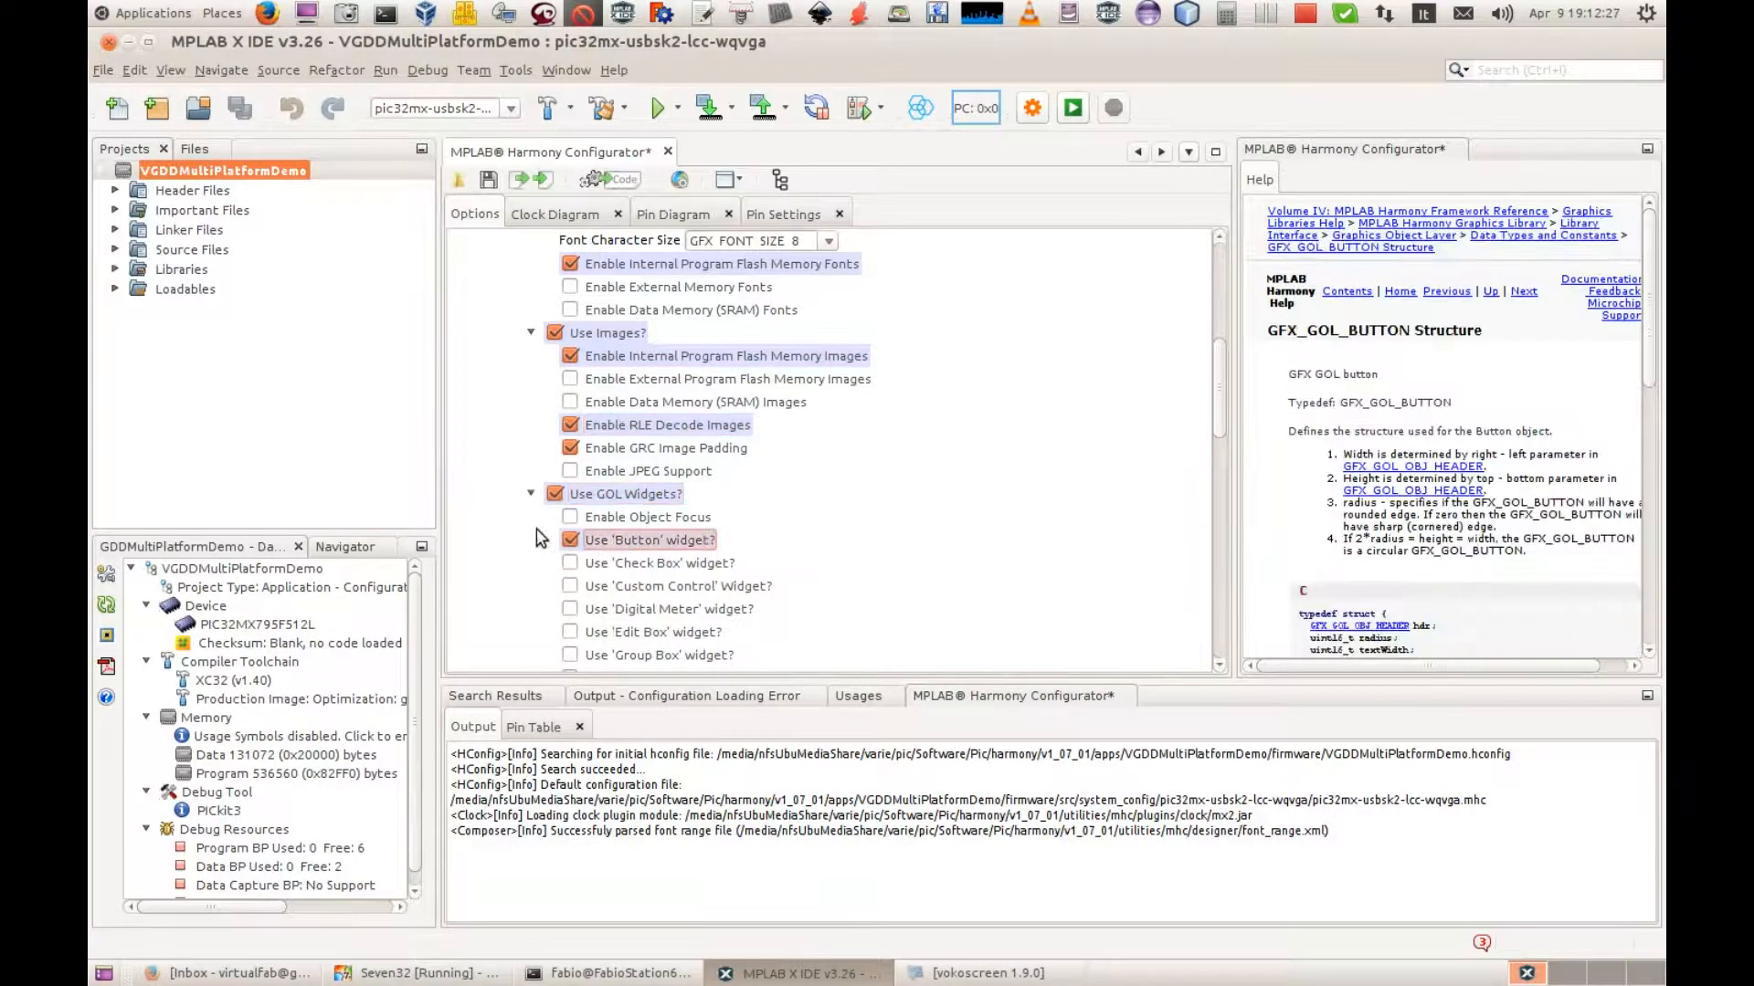
{"action": "scroll", "coordinate": [519, 525], "scroll_direction": "down", "scroll_amount": 3}
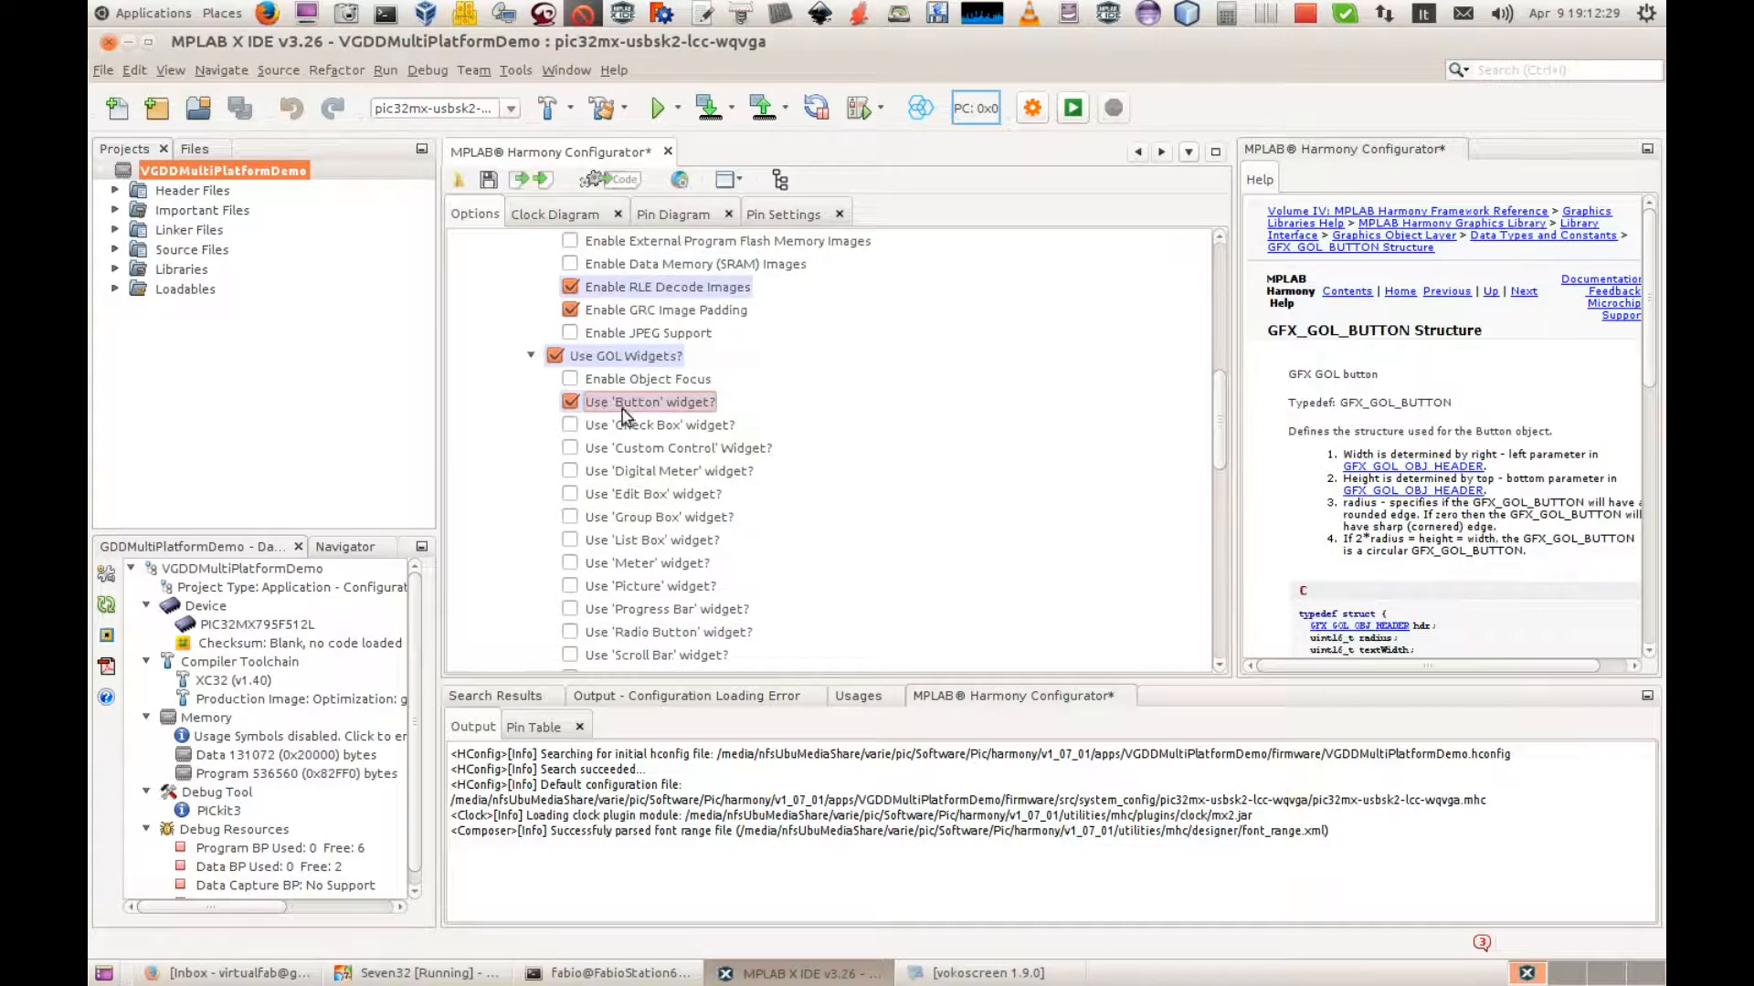
{"action": "left_click", "coordinate": [570, 426]}
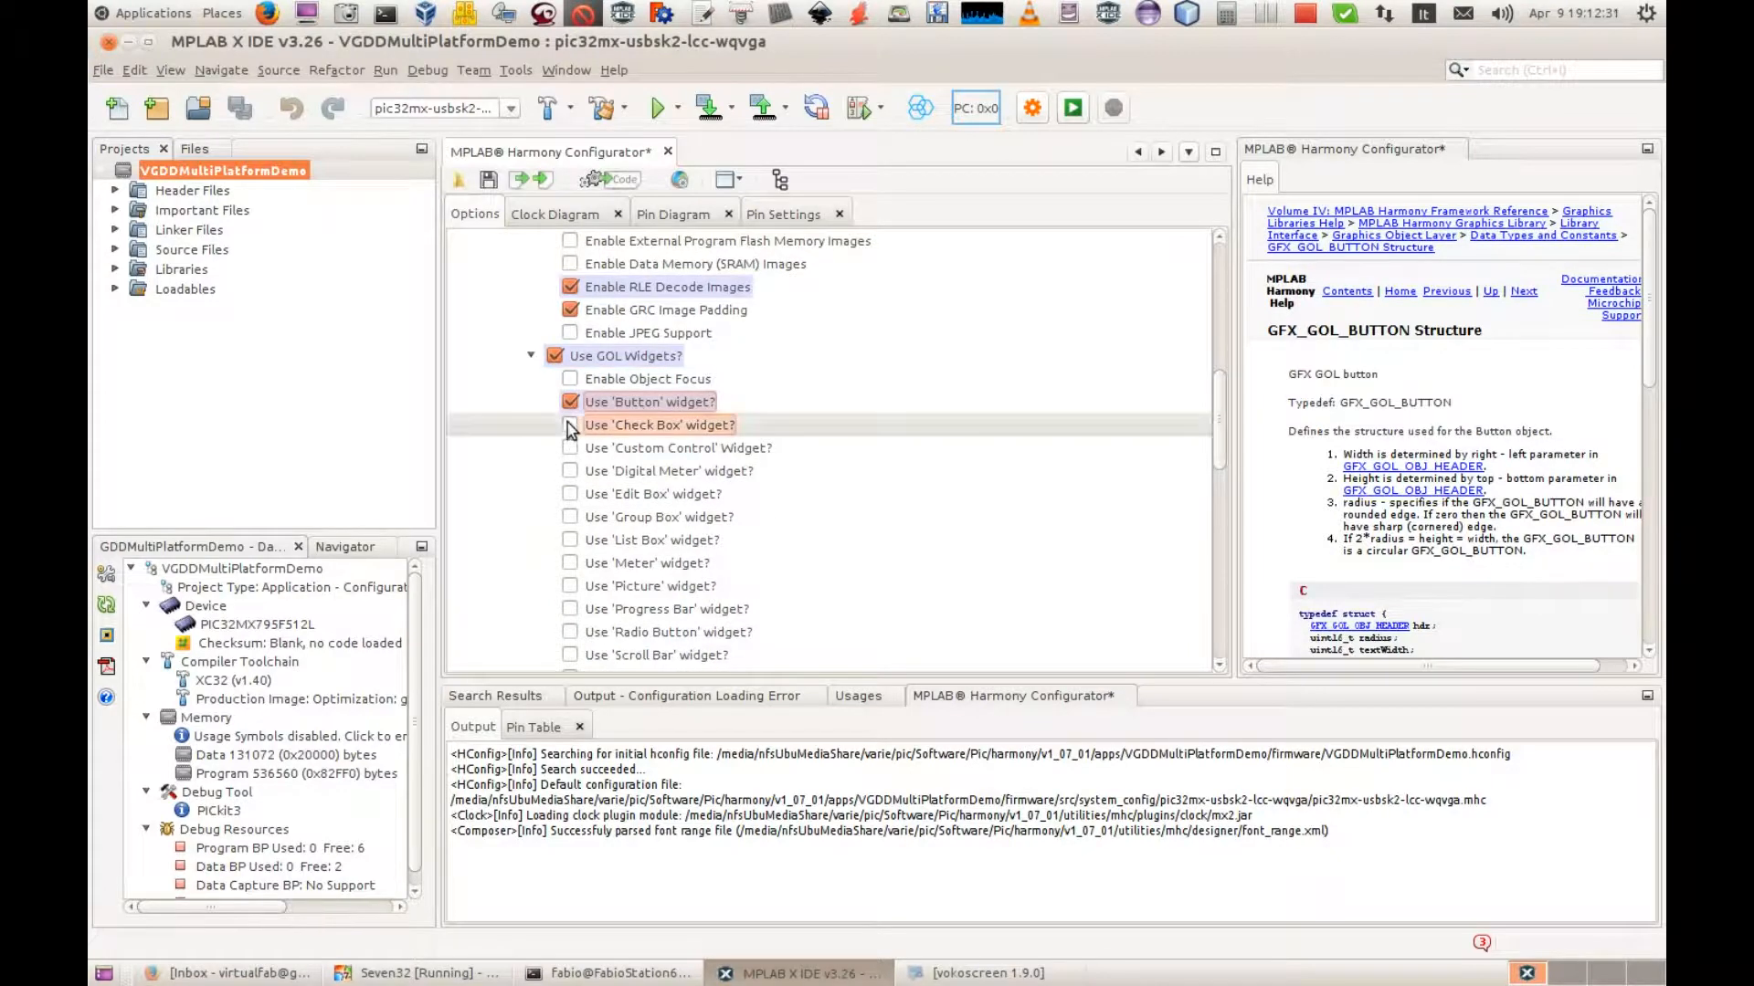
{"action": "left_click", "coordinate": [570, 494]}
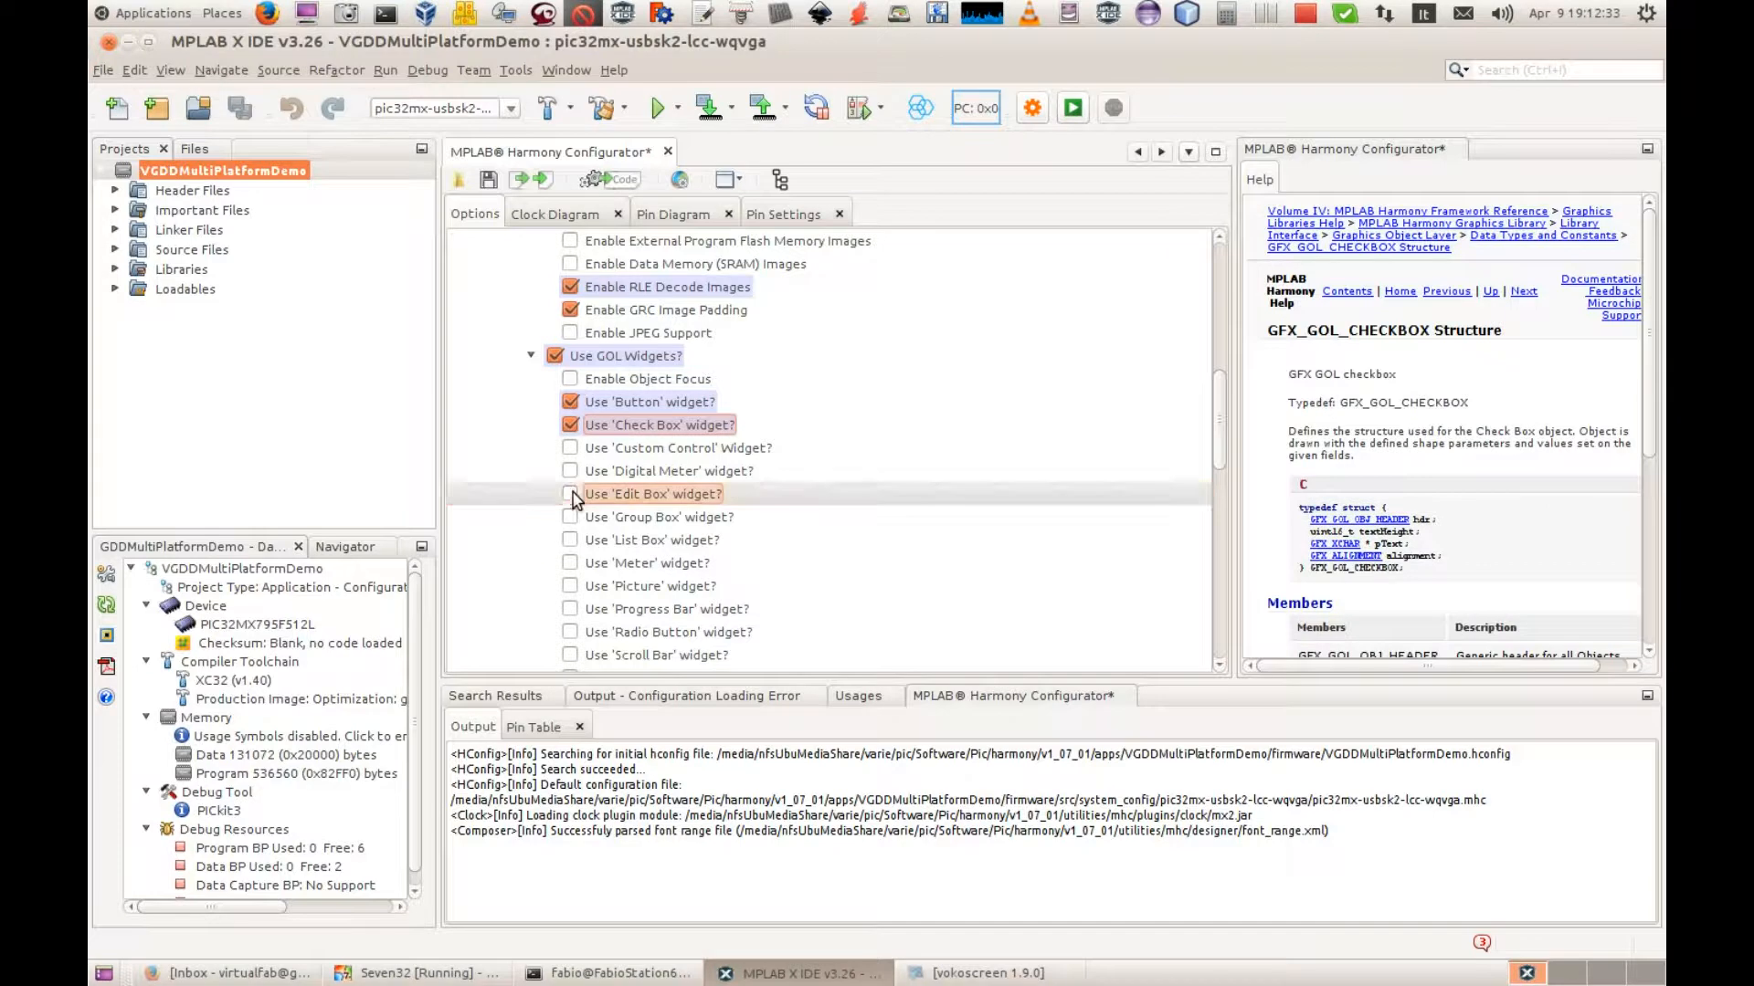
{"action": "left_click", "coordinate": [572, 517]}
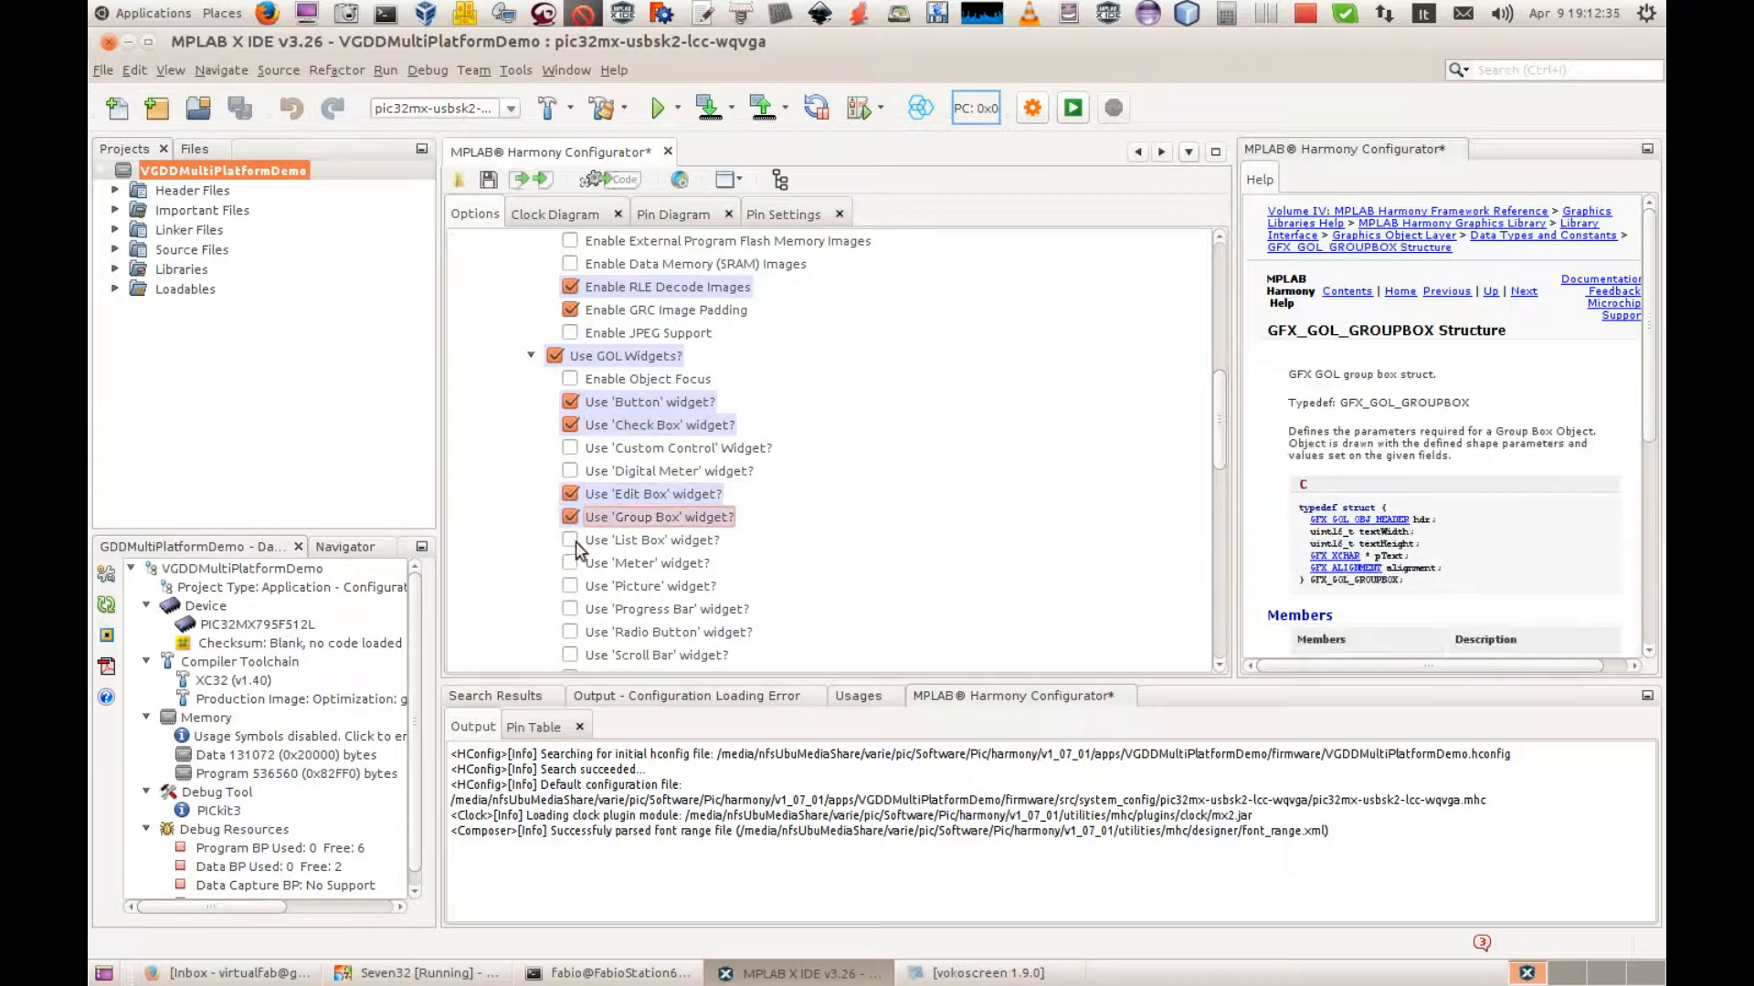
Include the List Box, Picture, Progress Bar, Radio Button, Scroll Bar and Static Text widgets in the GOL widgets.
{"action": "left_click", "coordinate": [570, 541]}
{"action": "left_click", "coordinate": [569, 586]}
{"action": "left_click", "coordinate": [570, 609]}
{"action": "left_click", "coordinate": [570, 632]}
{"action": "left_click", "coordinate": [571, 655]}
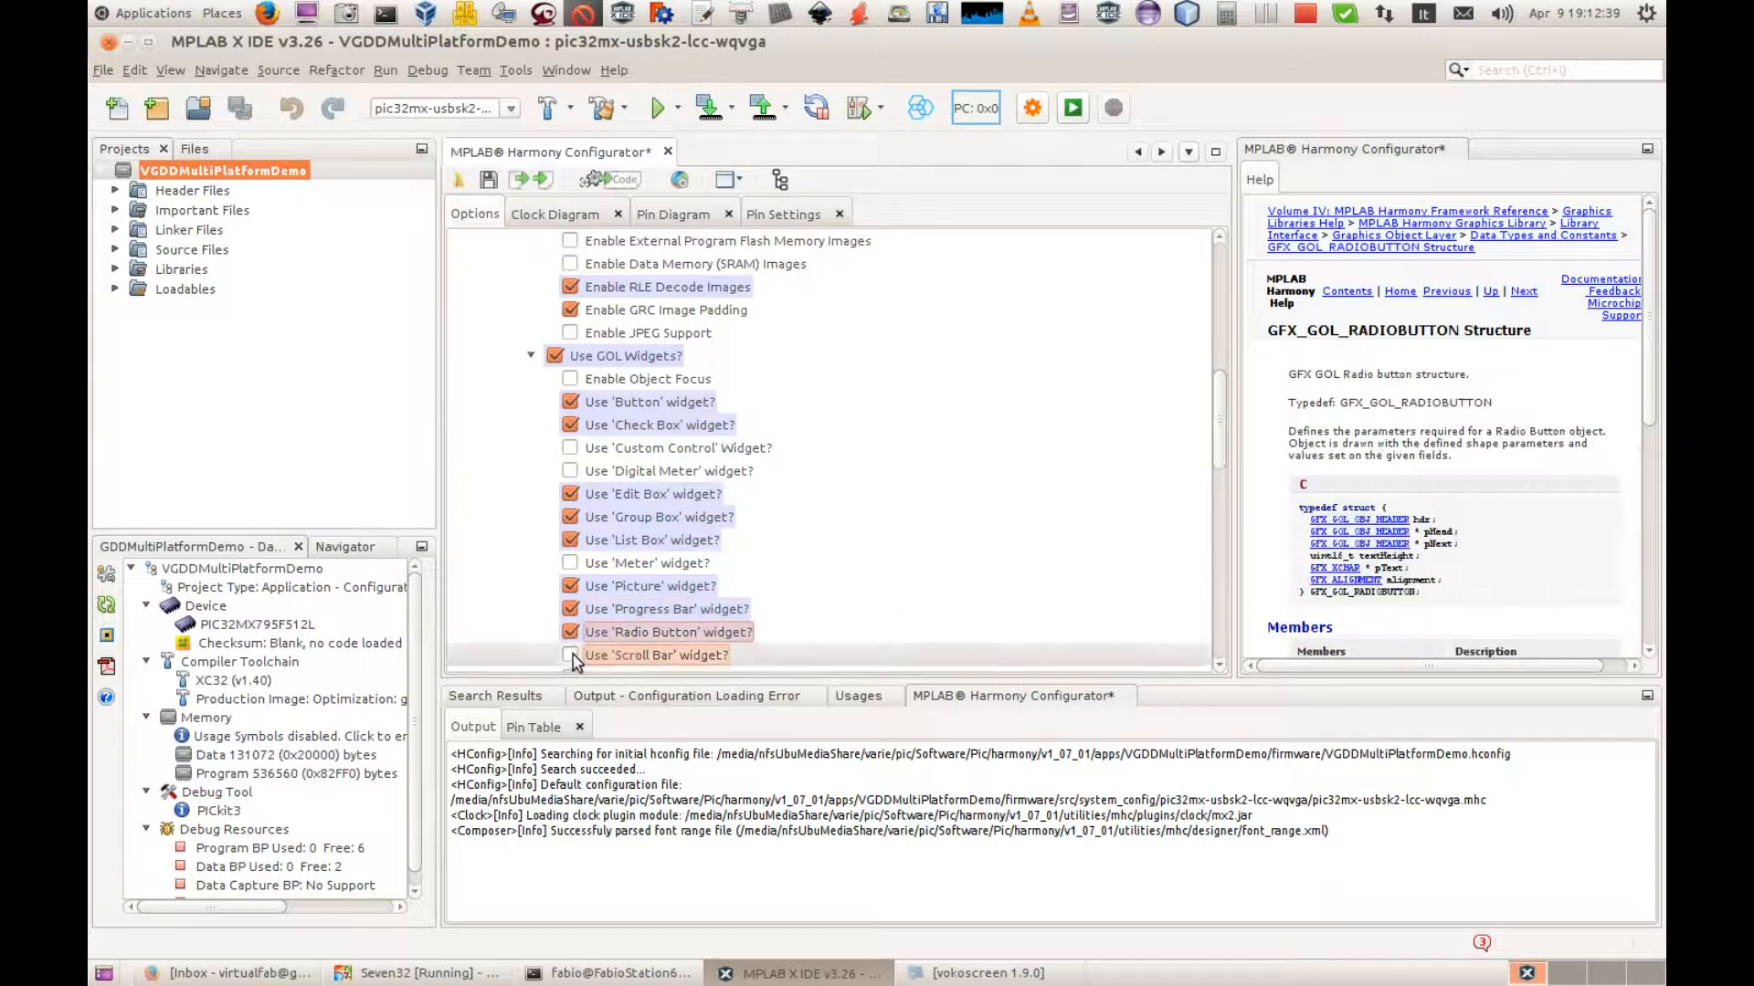
{"action": "scroll", "coordinate": [505, 590], "scroll_direction": "down", "scroll_amount": 1}
{"action": "left_click", "coordinate": [570, 609]}
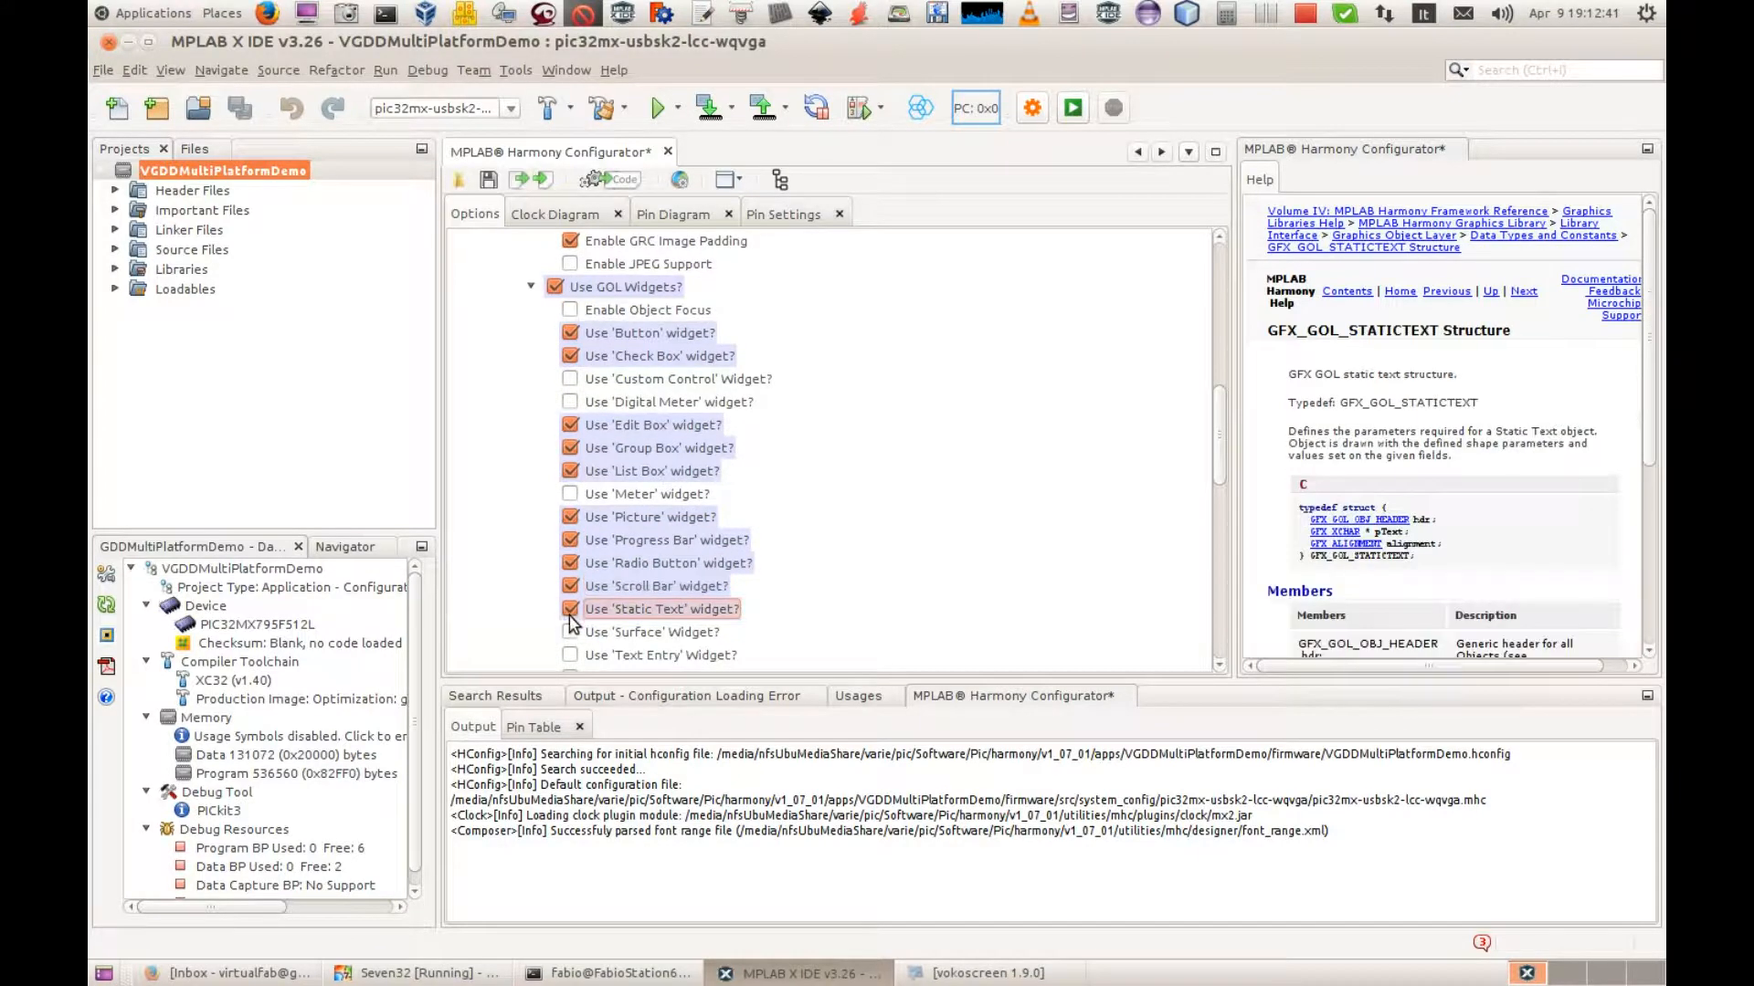
Turn on special effects for the graphics library and enable gradient fill.
{"action": "scroll", "coordinate": [520, 582], "scroll_direction": "down", "scroll_amount": 1}
{"action": "scroll", "coordinate": [516, 575], "scroll_direction": "down", "scroll_amount": 2}
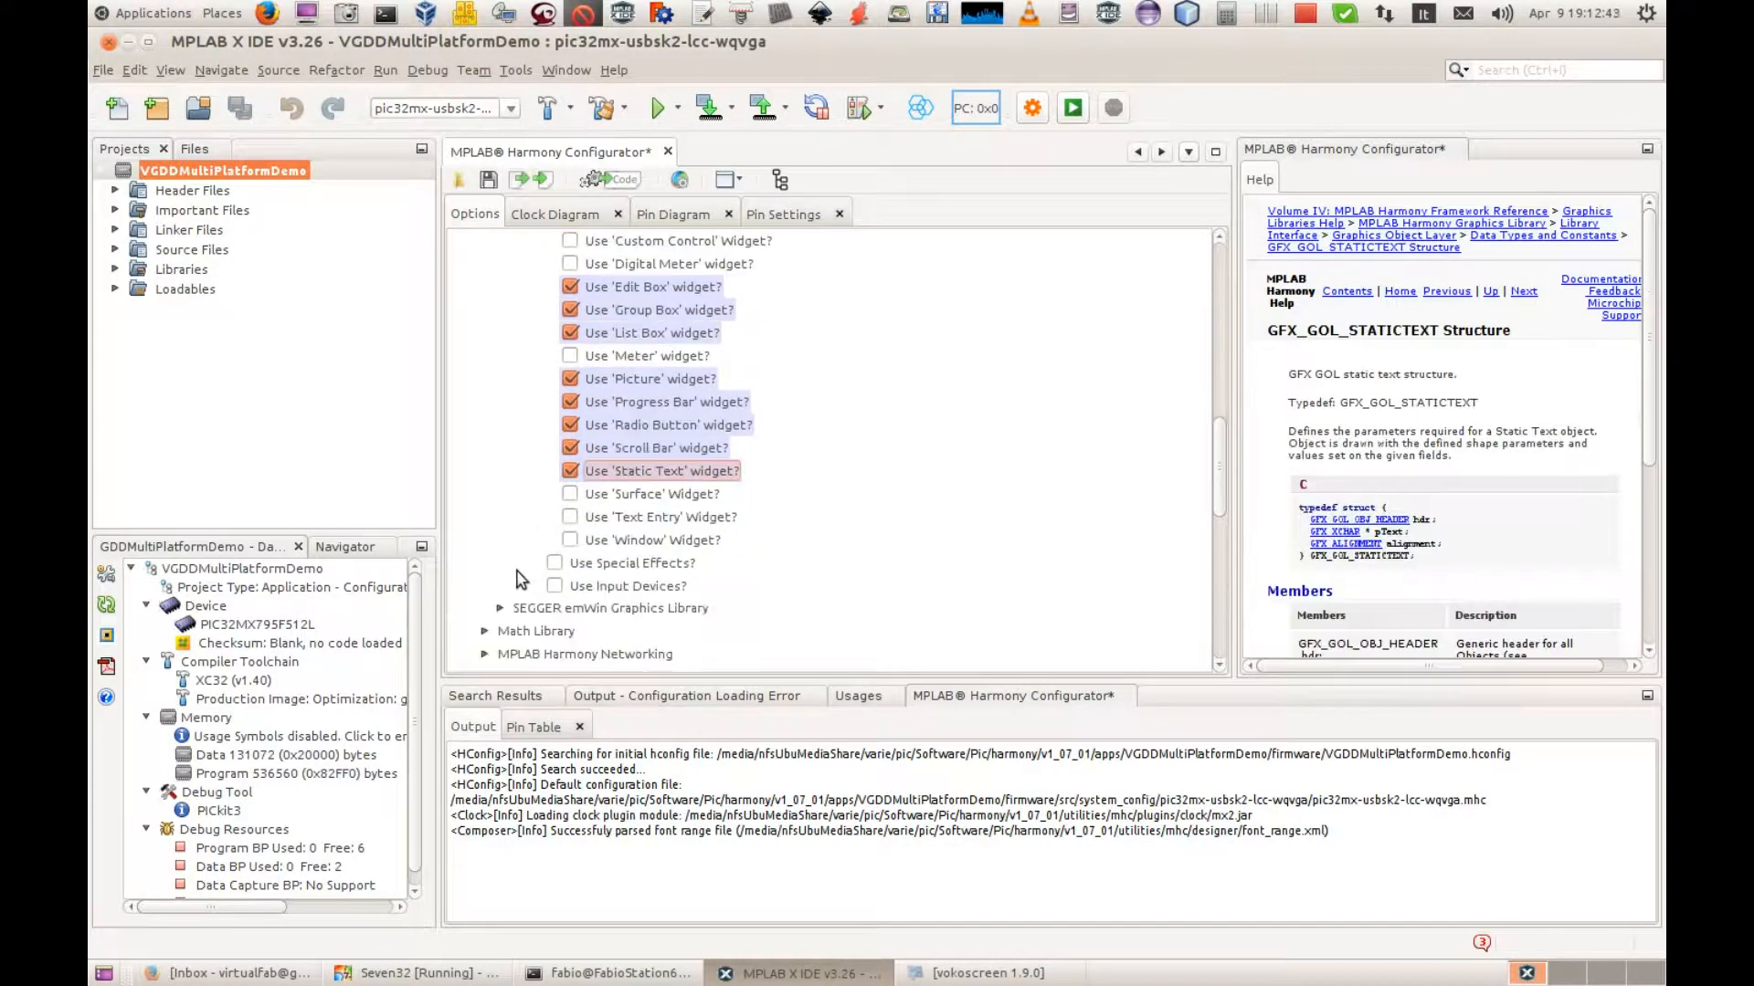
{"action": "left_click", "coordinate": [554, 495]}
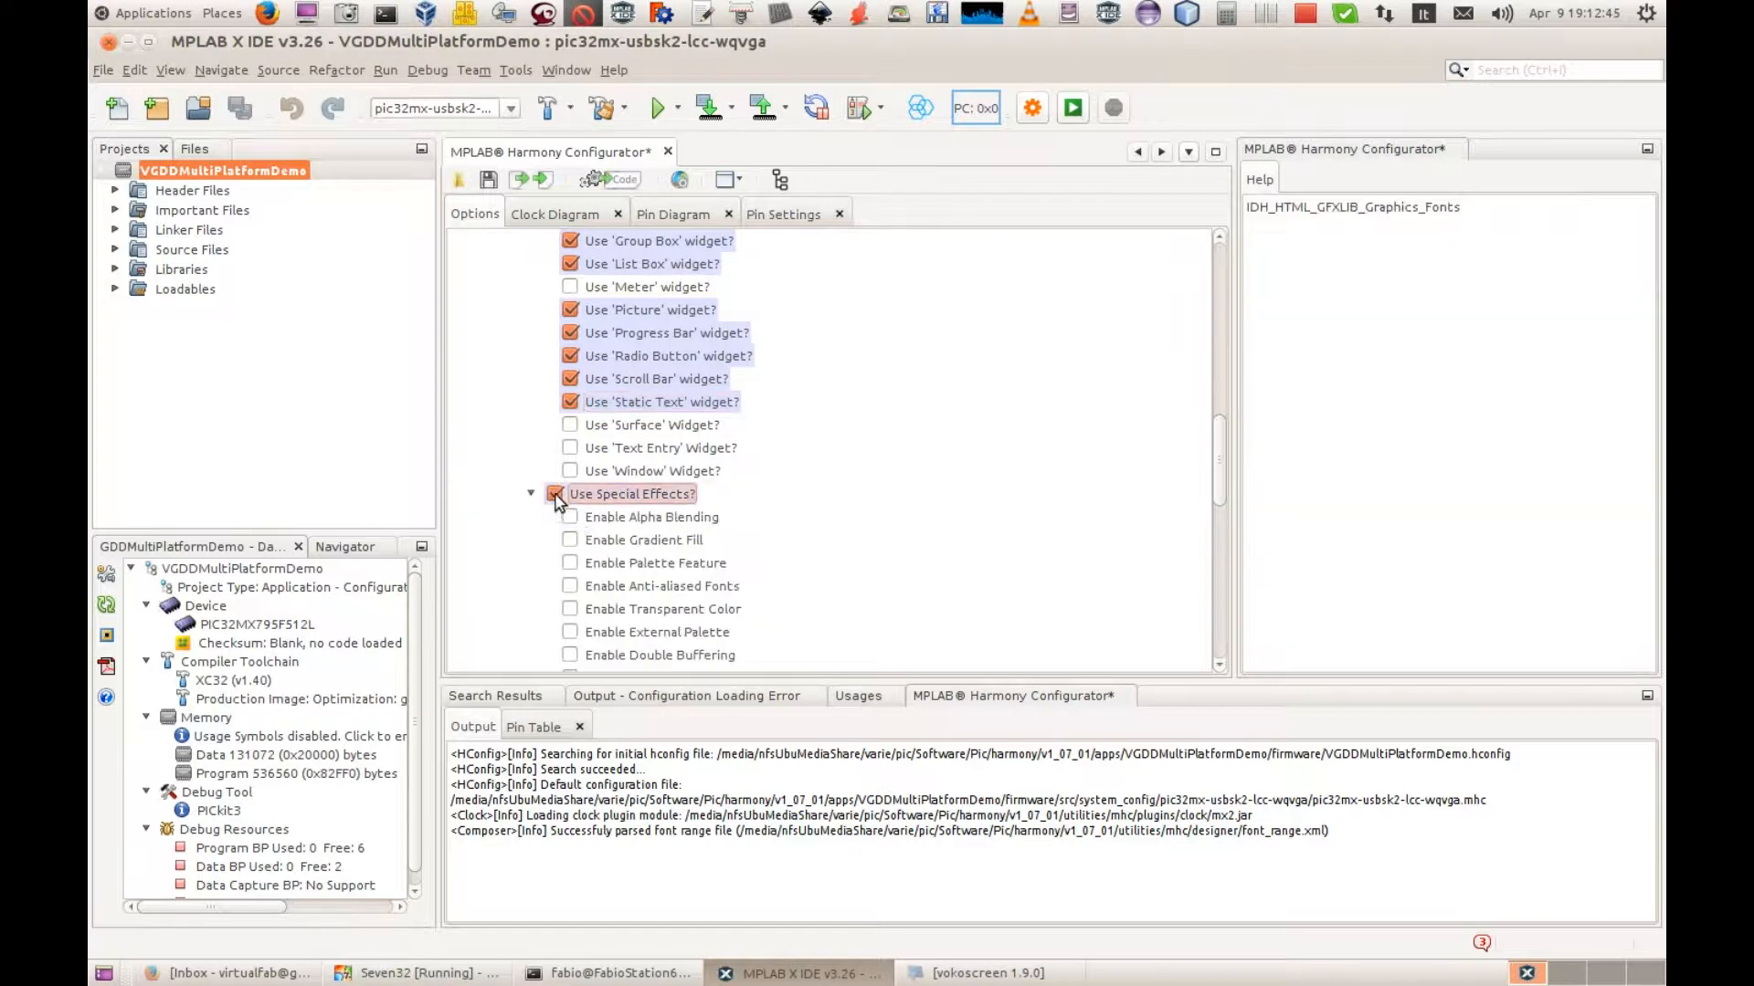
{"action": "left_click", "coordinate": [571, 542]}
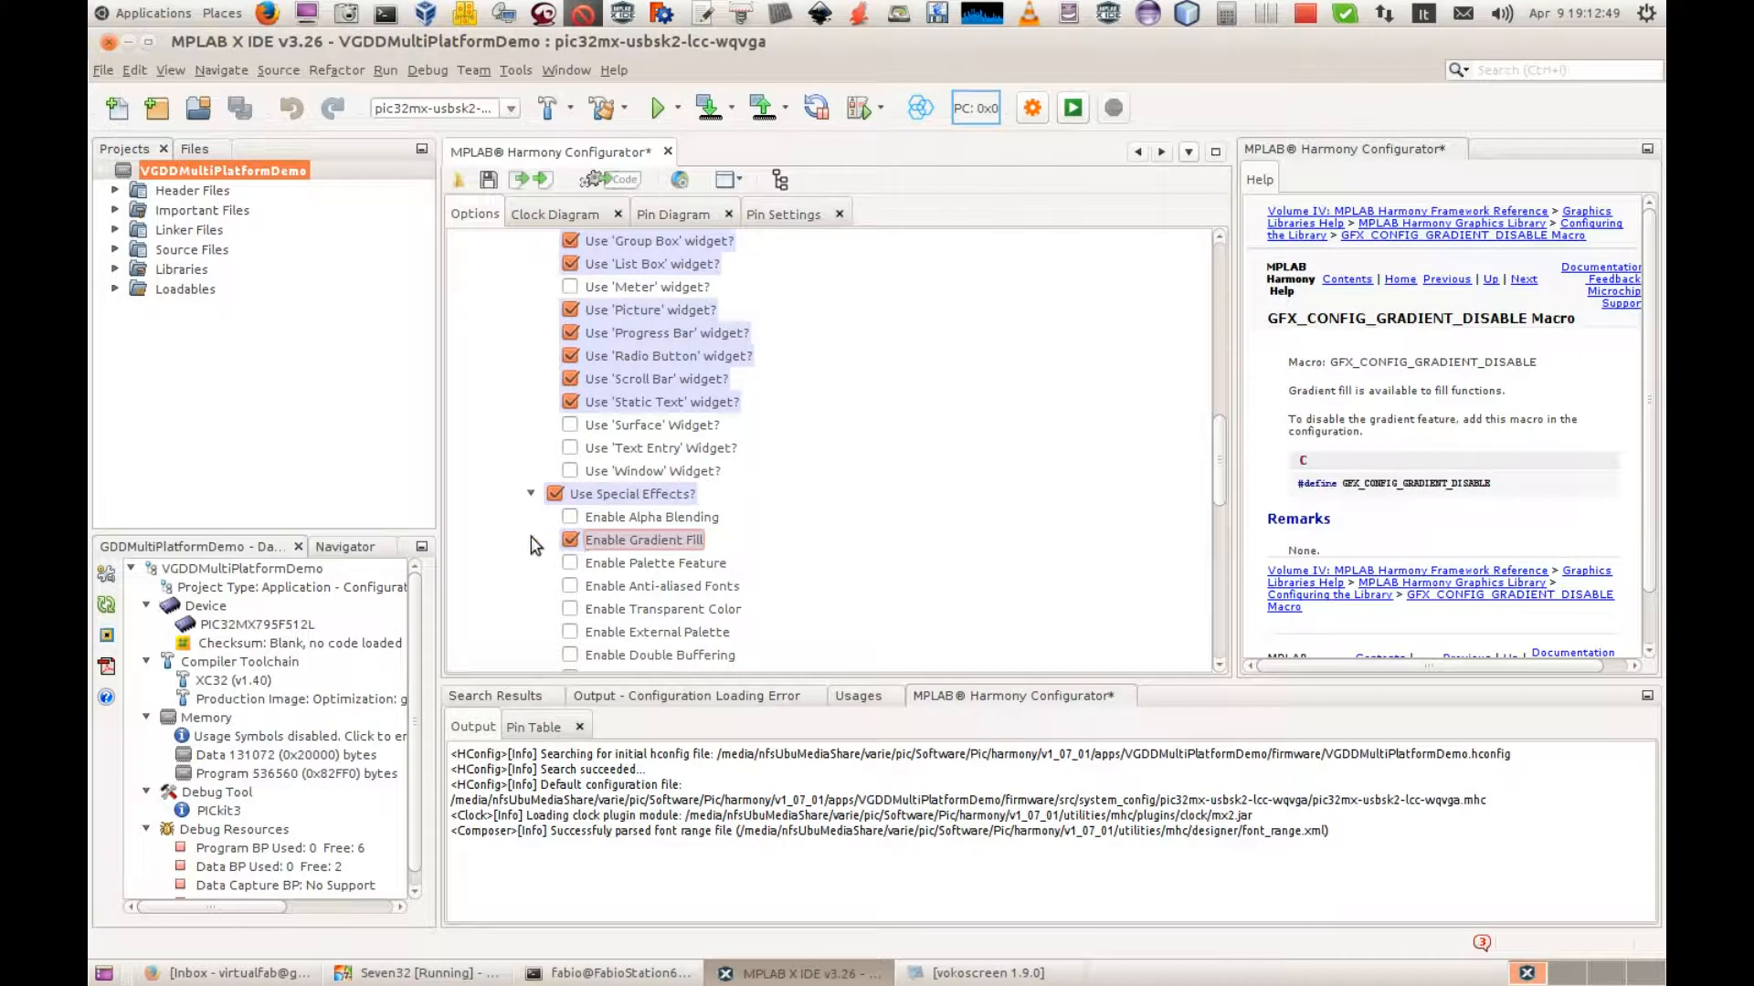
Turn on input devices for the graphics library and enable touchscreen support.
{"action": "scroll", "coordinate": [546, 540], "scroll_direction": "down", "scroll_amount": 3}
{"action": "left_click", "coordinate": [554, 494]}
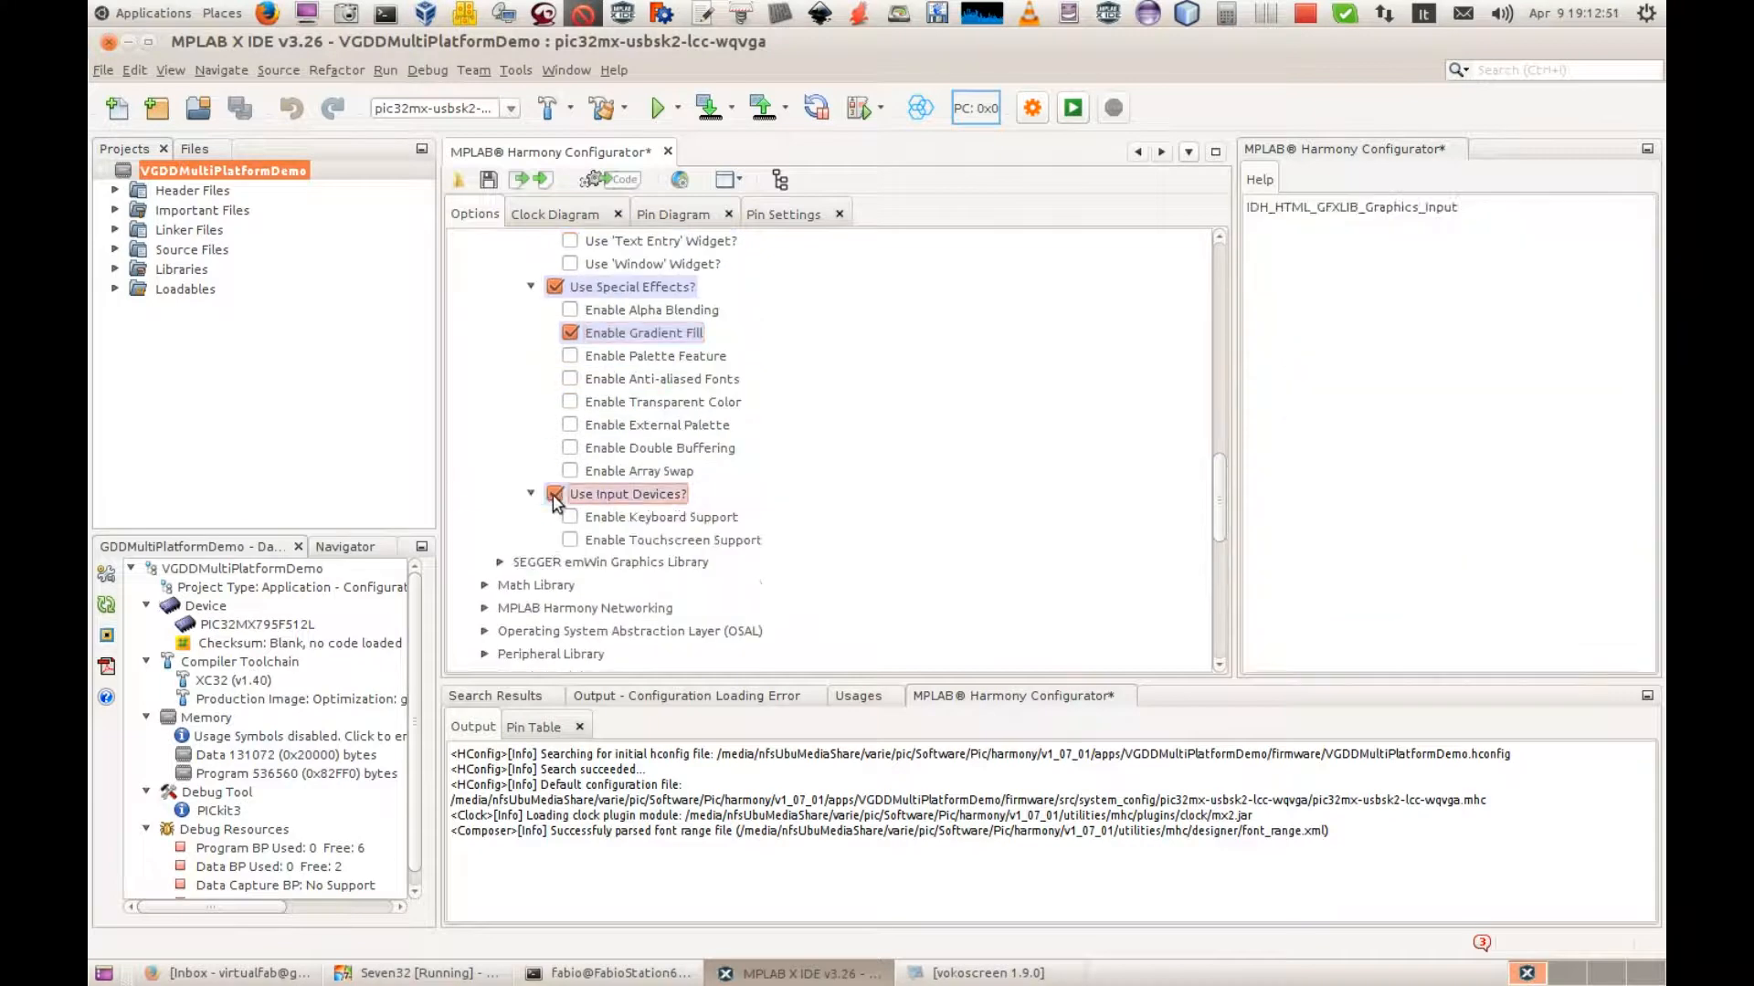
{"action": "left_click", "coordinate": [571, 542]}
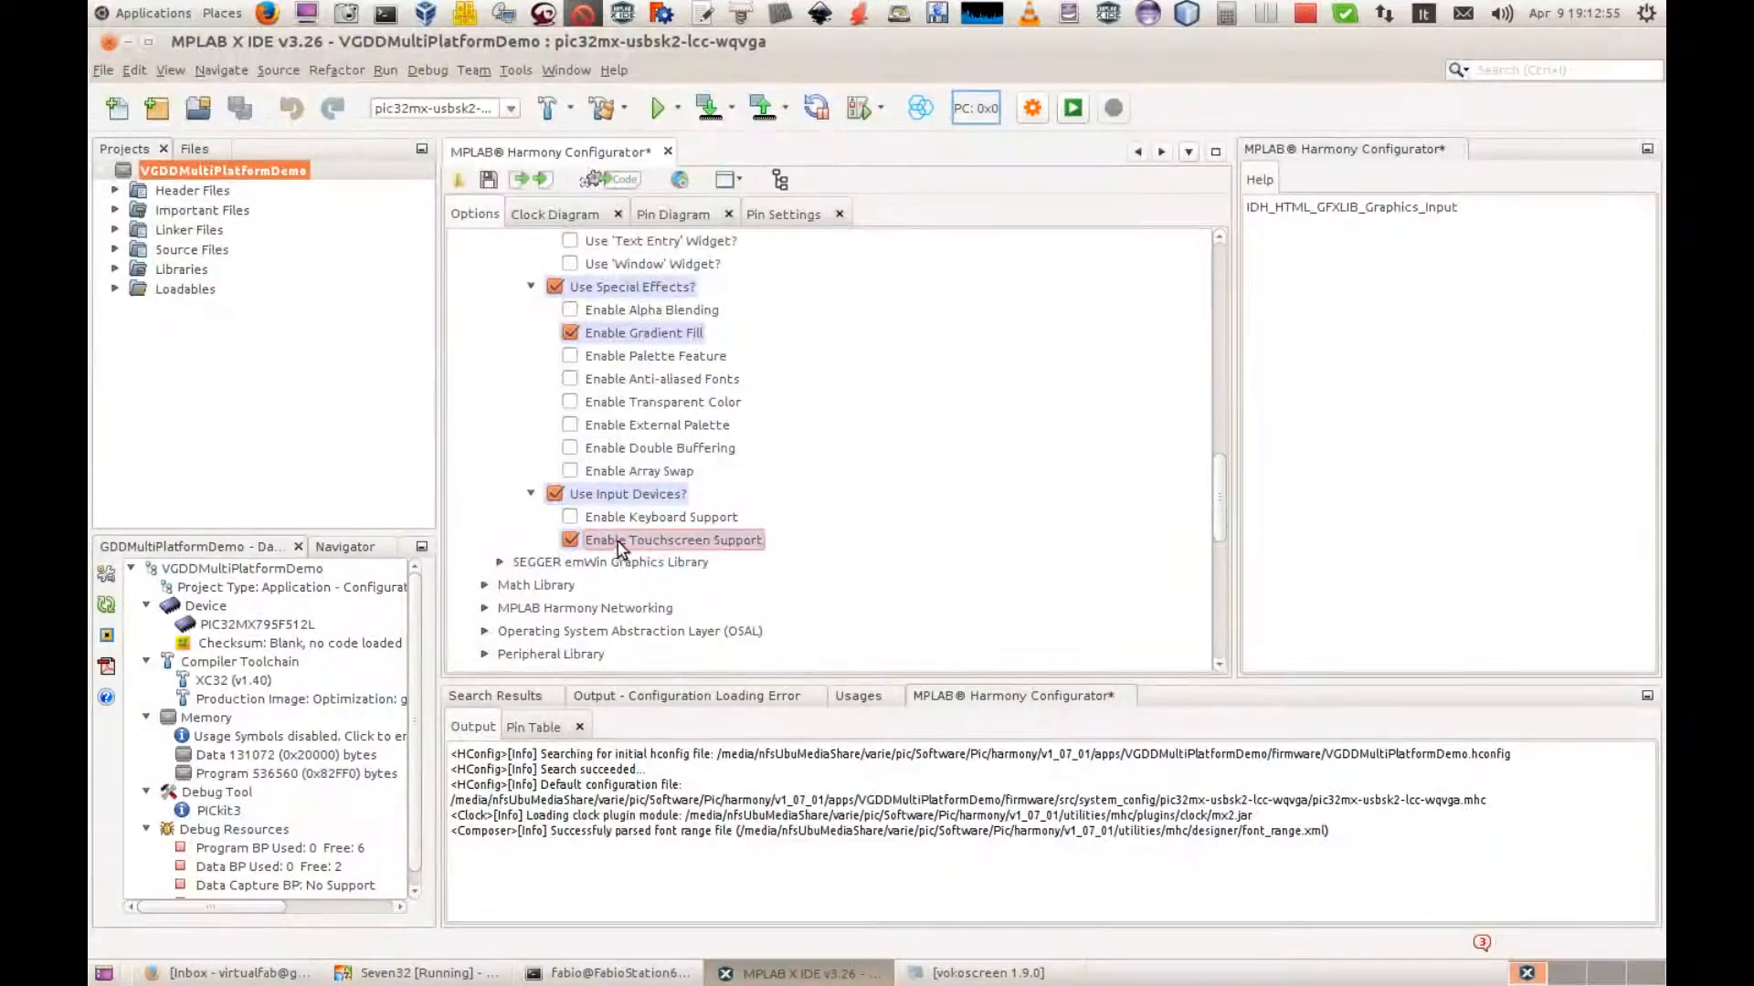
Enable the ADC10BIT driver among the touch drivers in the Harmony framework configuration.
{"action": "scroll", "coordinate": [537, 470], "scroll_direction": "up", "scroll_amount": 15}
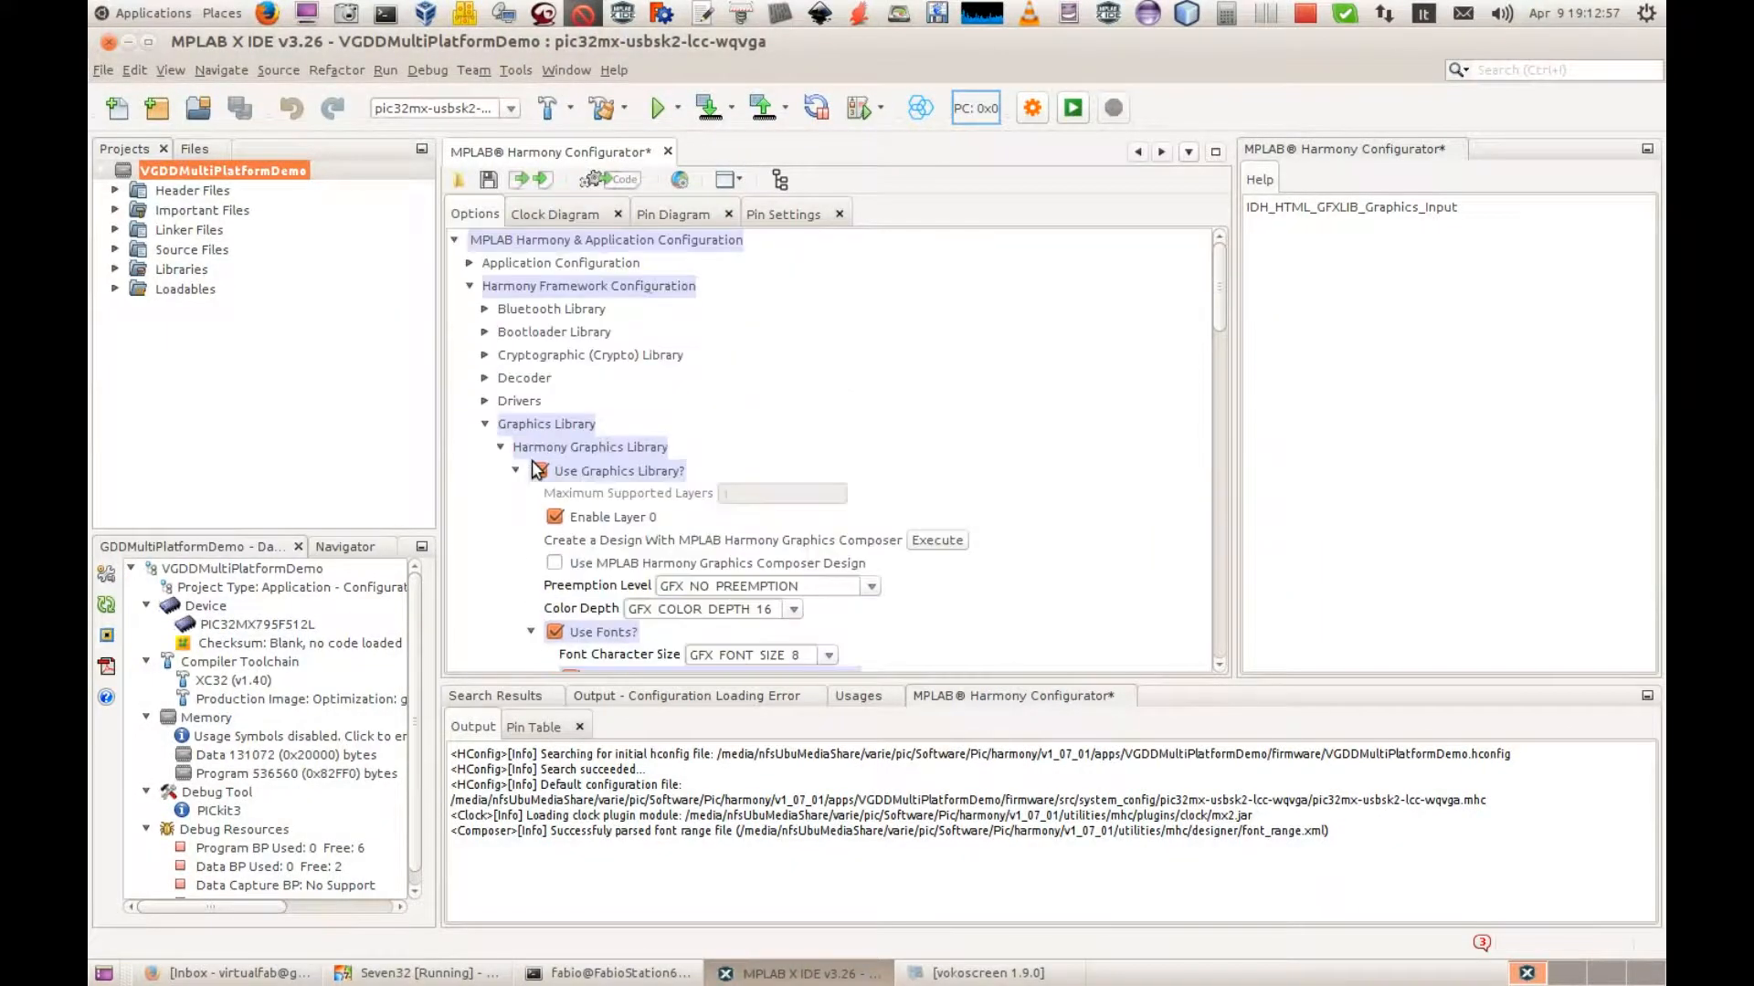
{"action": "left_click", "coordinate": [485, 401]}
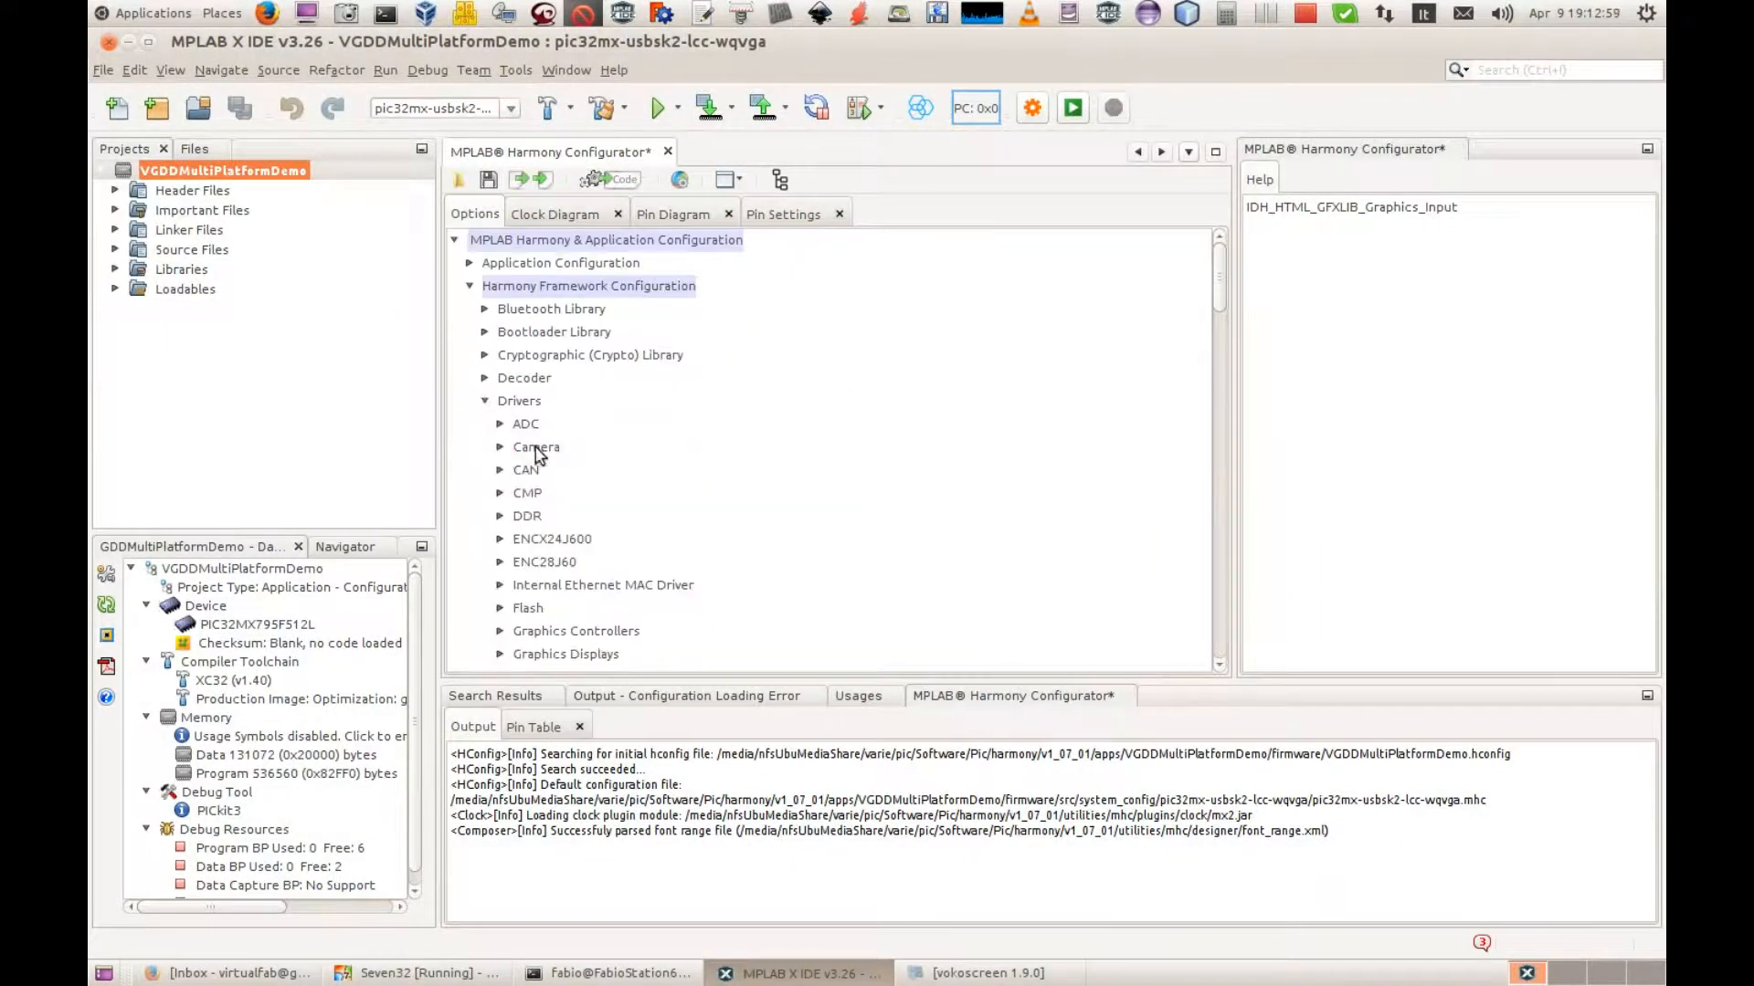
{"action": "scroll", "coordinate": [535, 438], "scroll_direction": "down", "scroll_amount": 5}
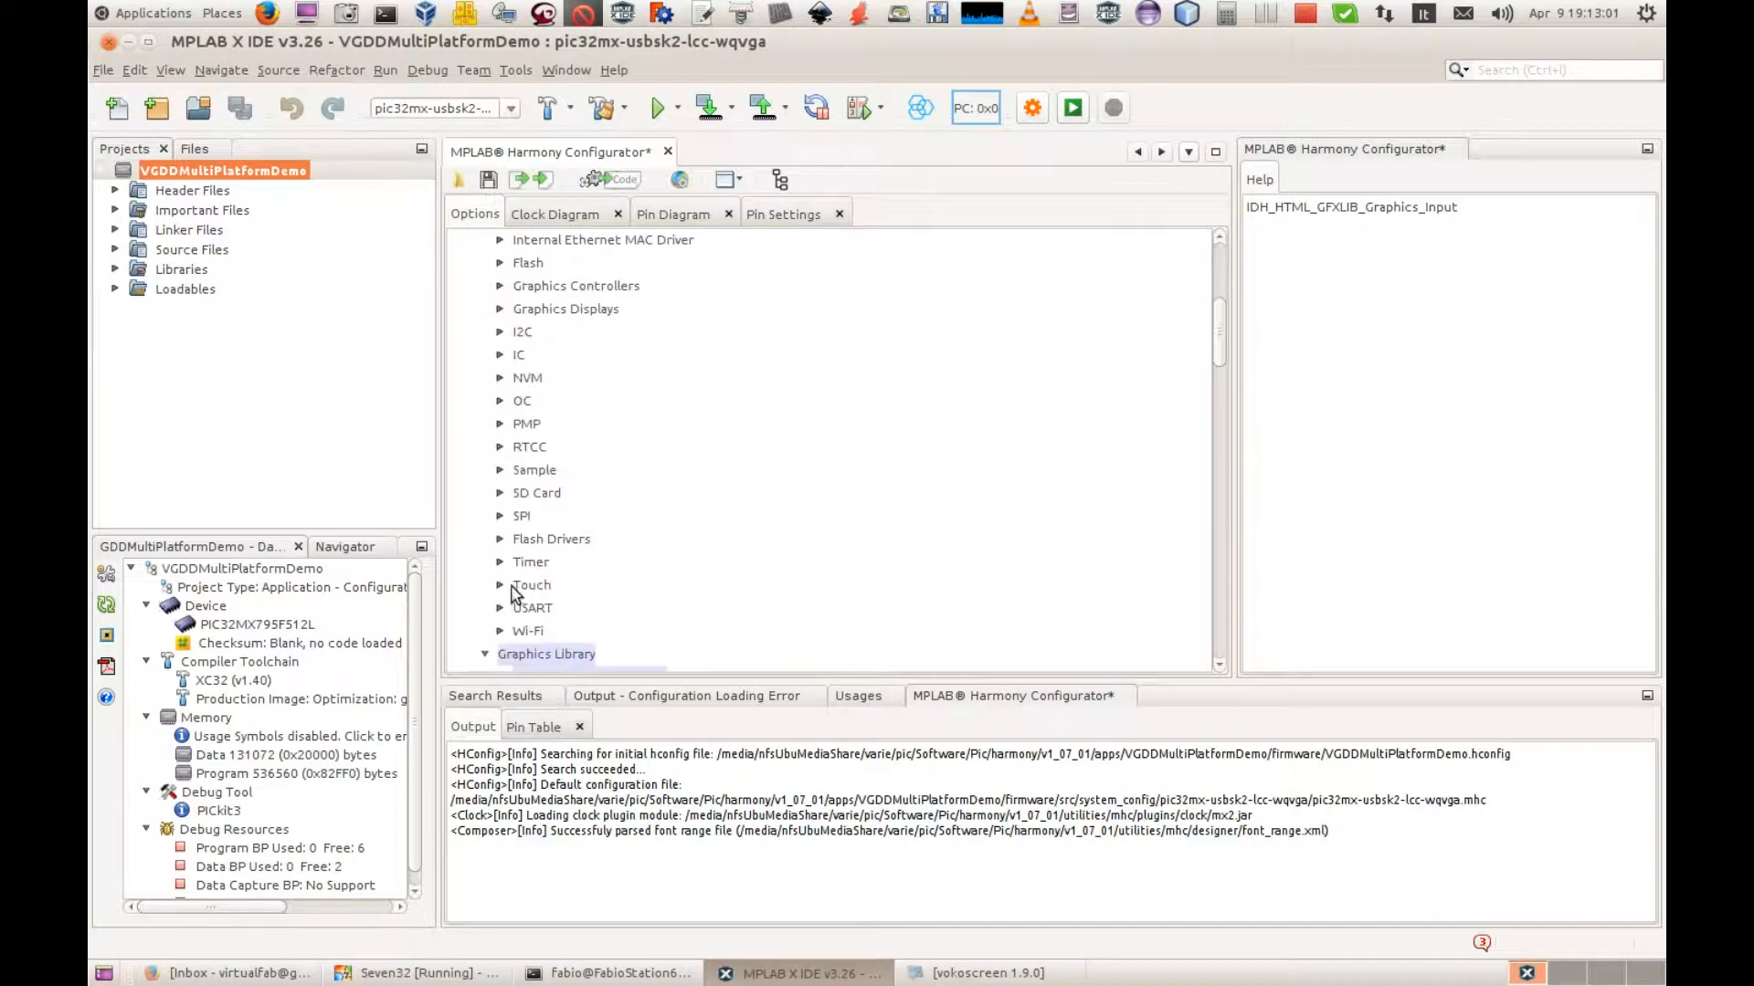
{"action": "left_click", "coordinate": [500, 586]}
{"action": "left_click", "coordinate": [515, 608]}
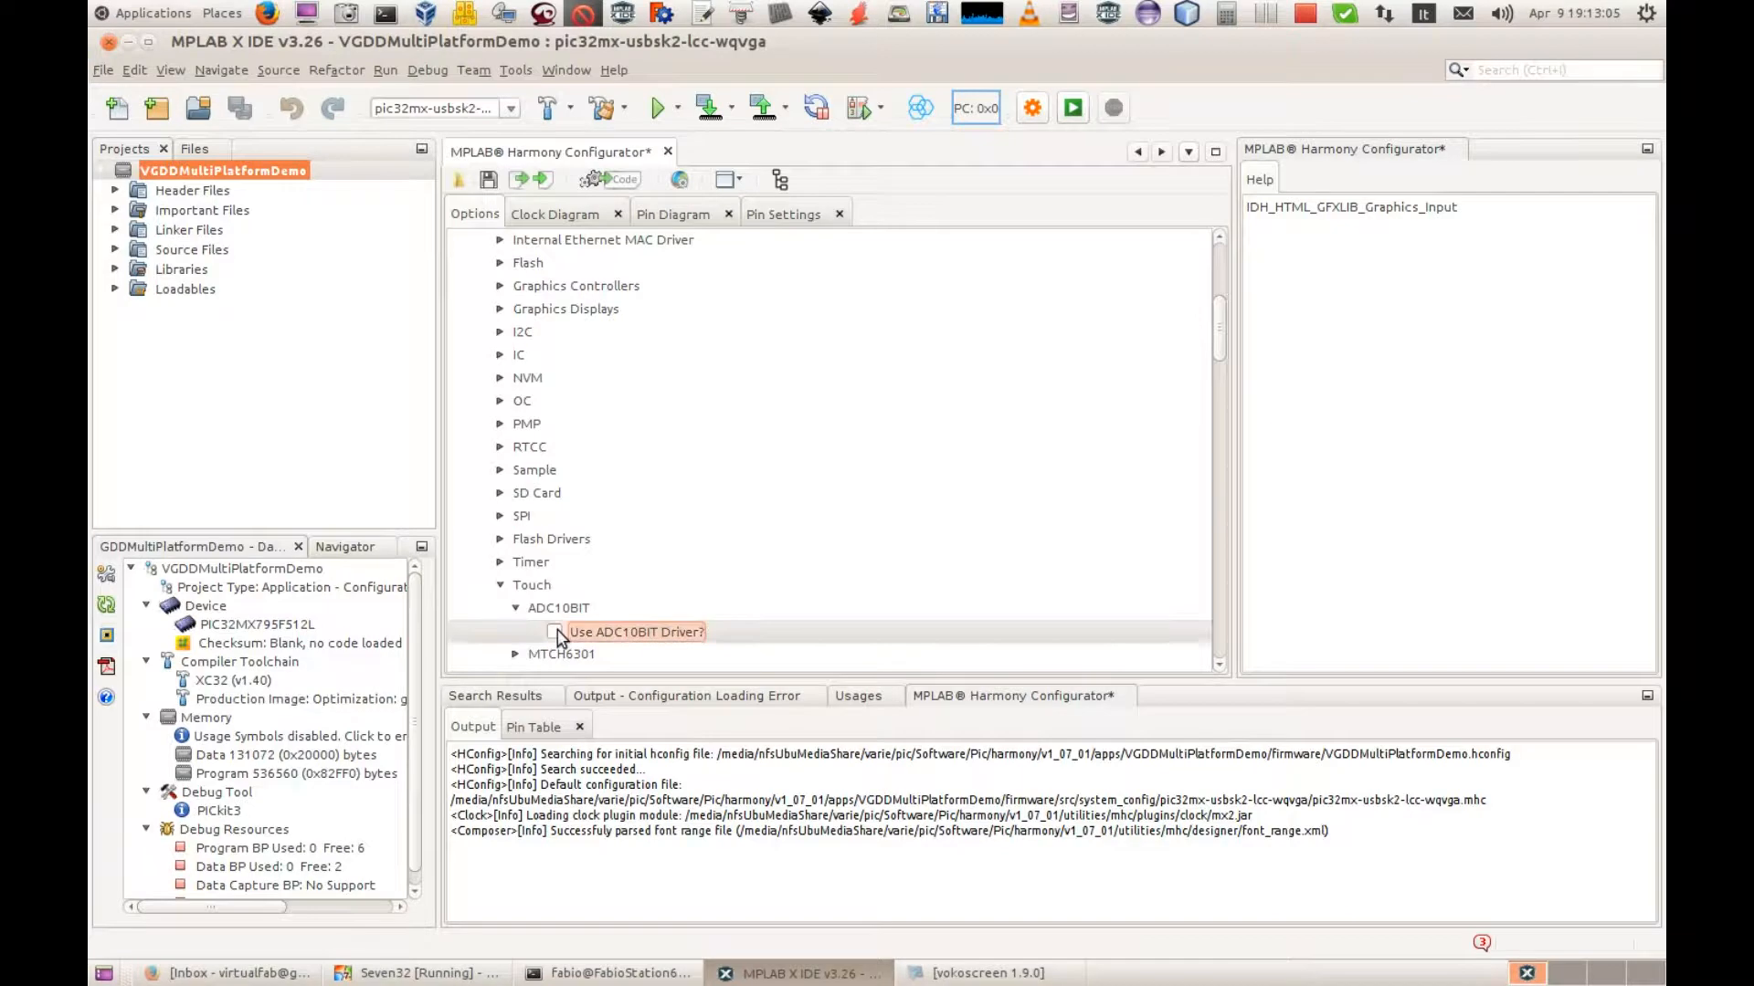
{"action": "left_click", "coordinate": [554, 632]}
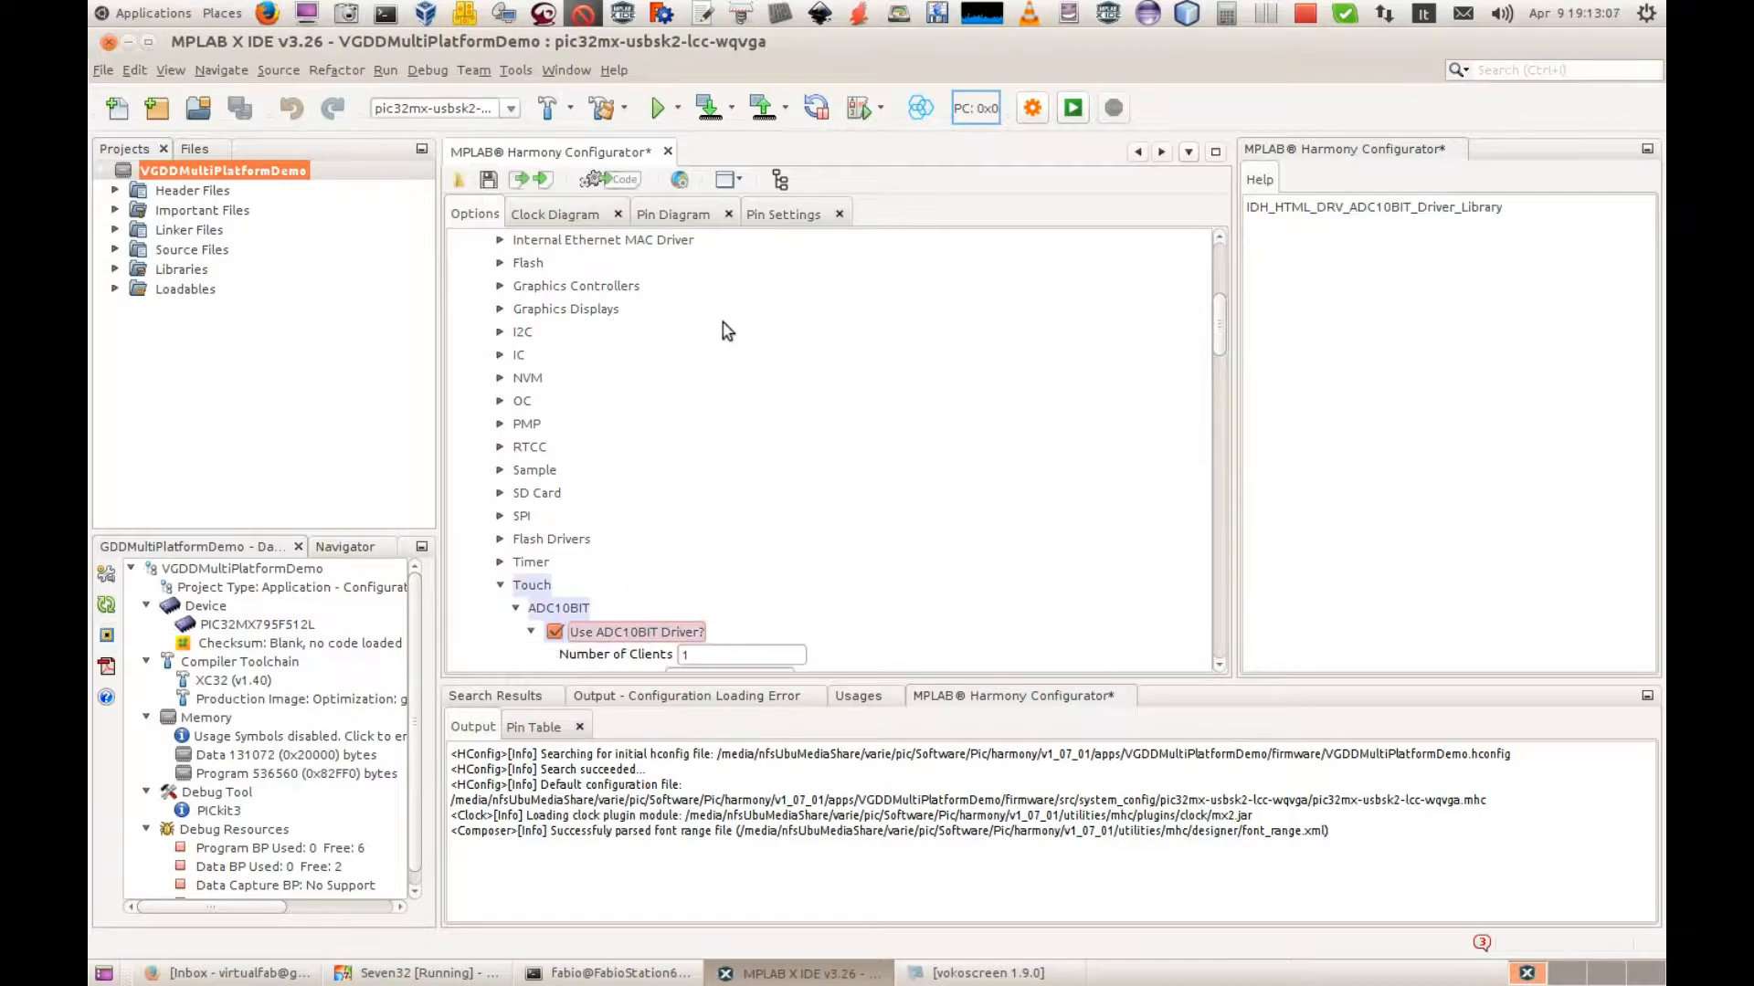
Save the Harmony configuration under its current path and generate the project code with the recommended compiler optimizations.
{"action": "left_click", "coordinate": [488, 180]}
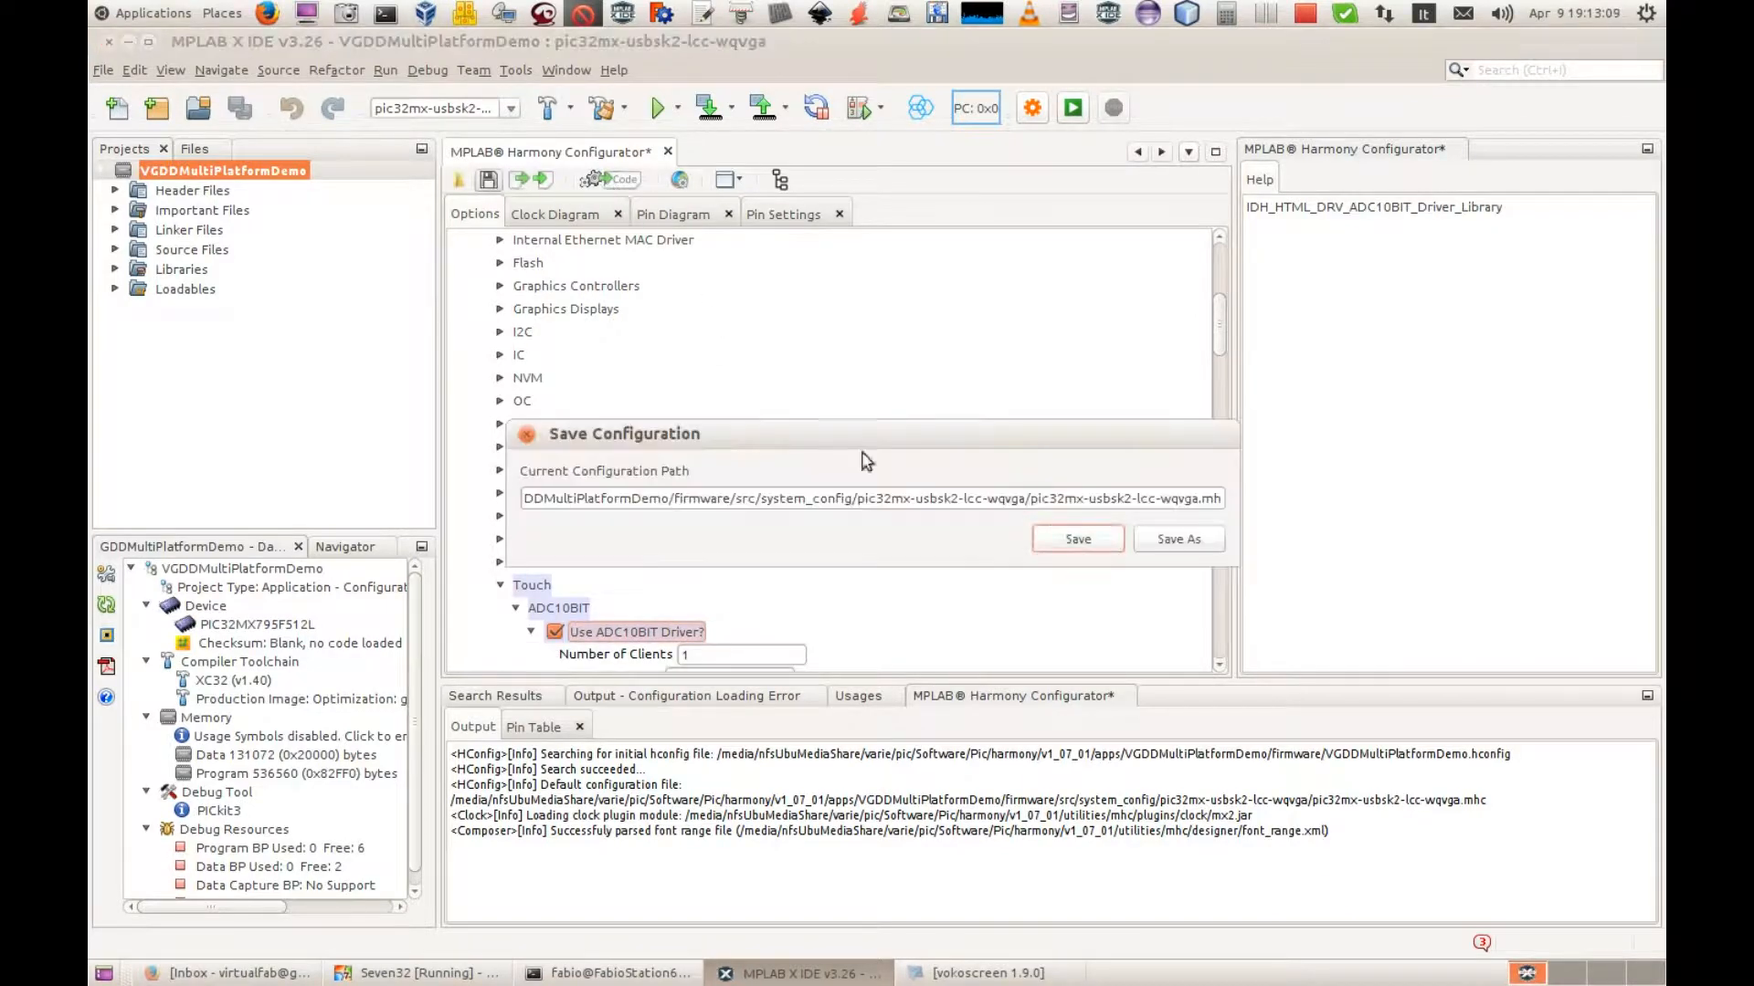
{"action": "left_click", "coordinate": [1069, 540]}
{"action": "left_click", "coordinate": [620, 178]}
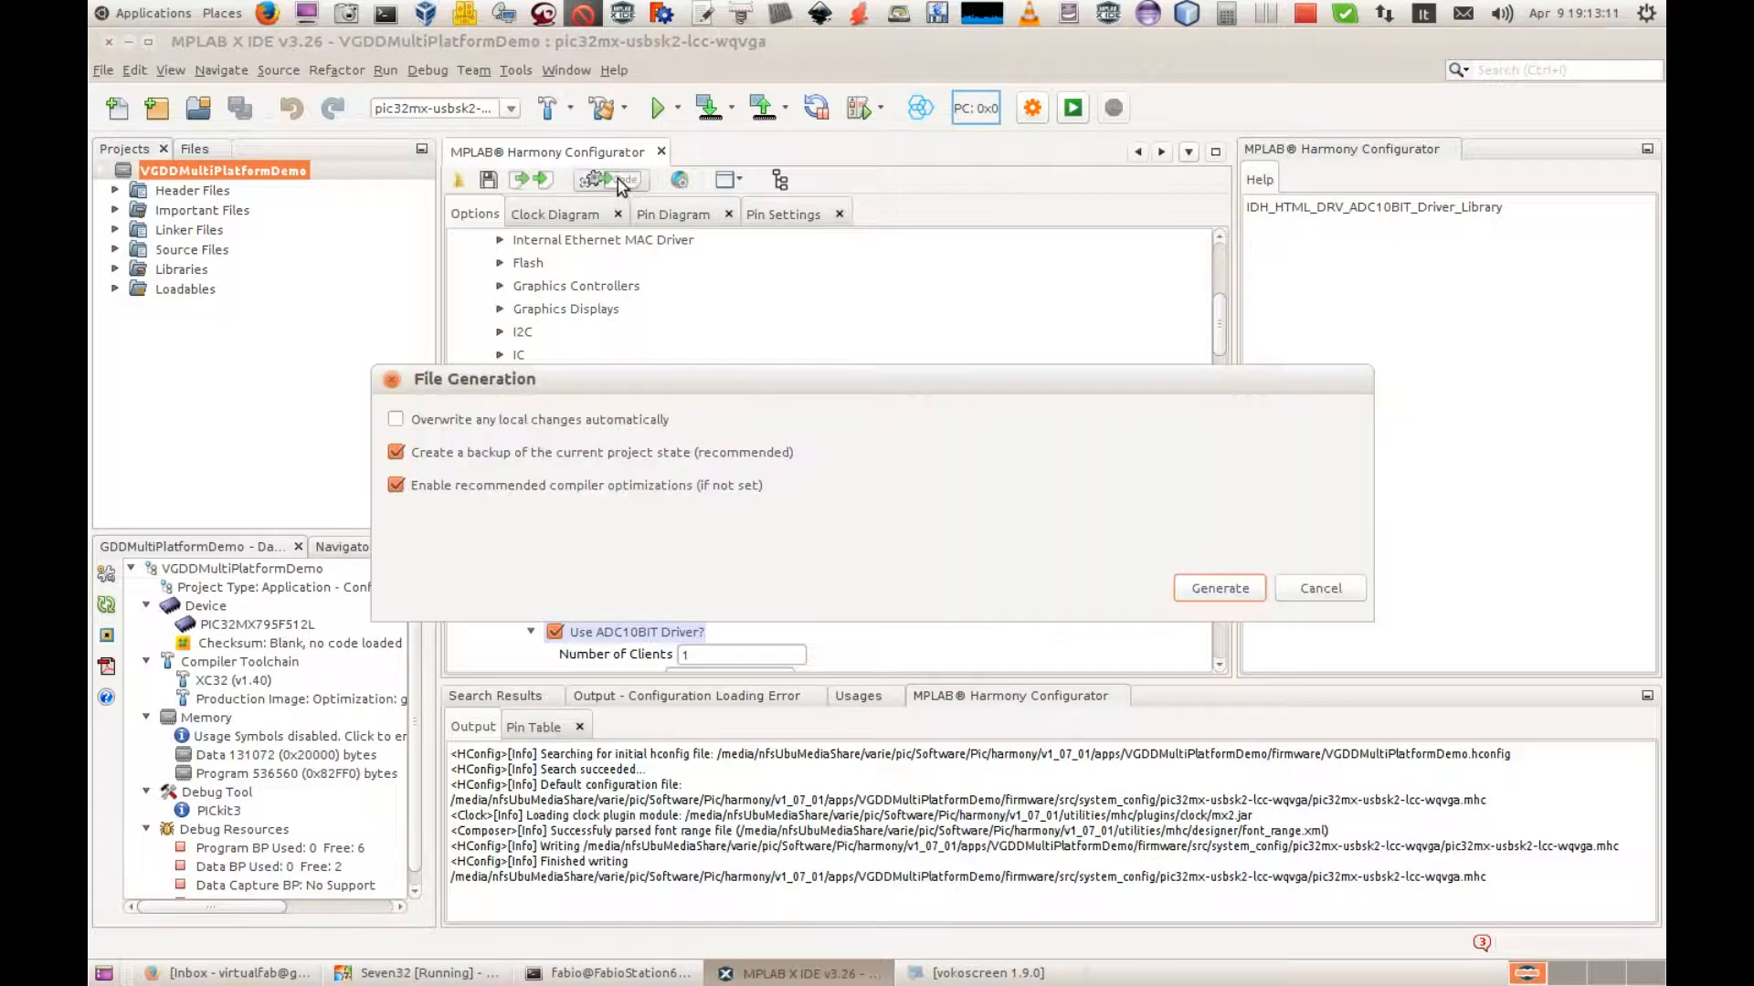
{"action": "left_click", "coordinate": [420, 454]}
{"action": "left_click", "coordinate": [1203, 587]}
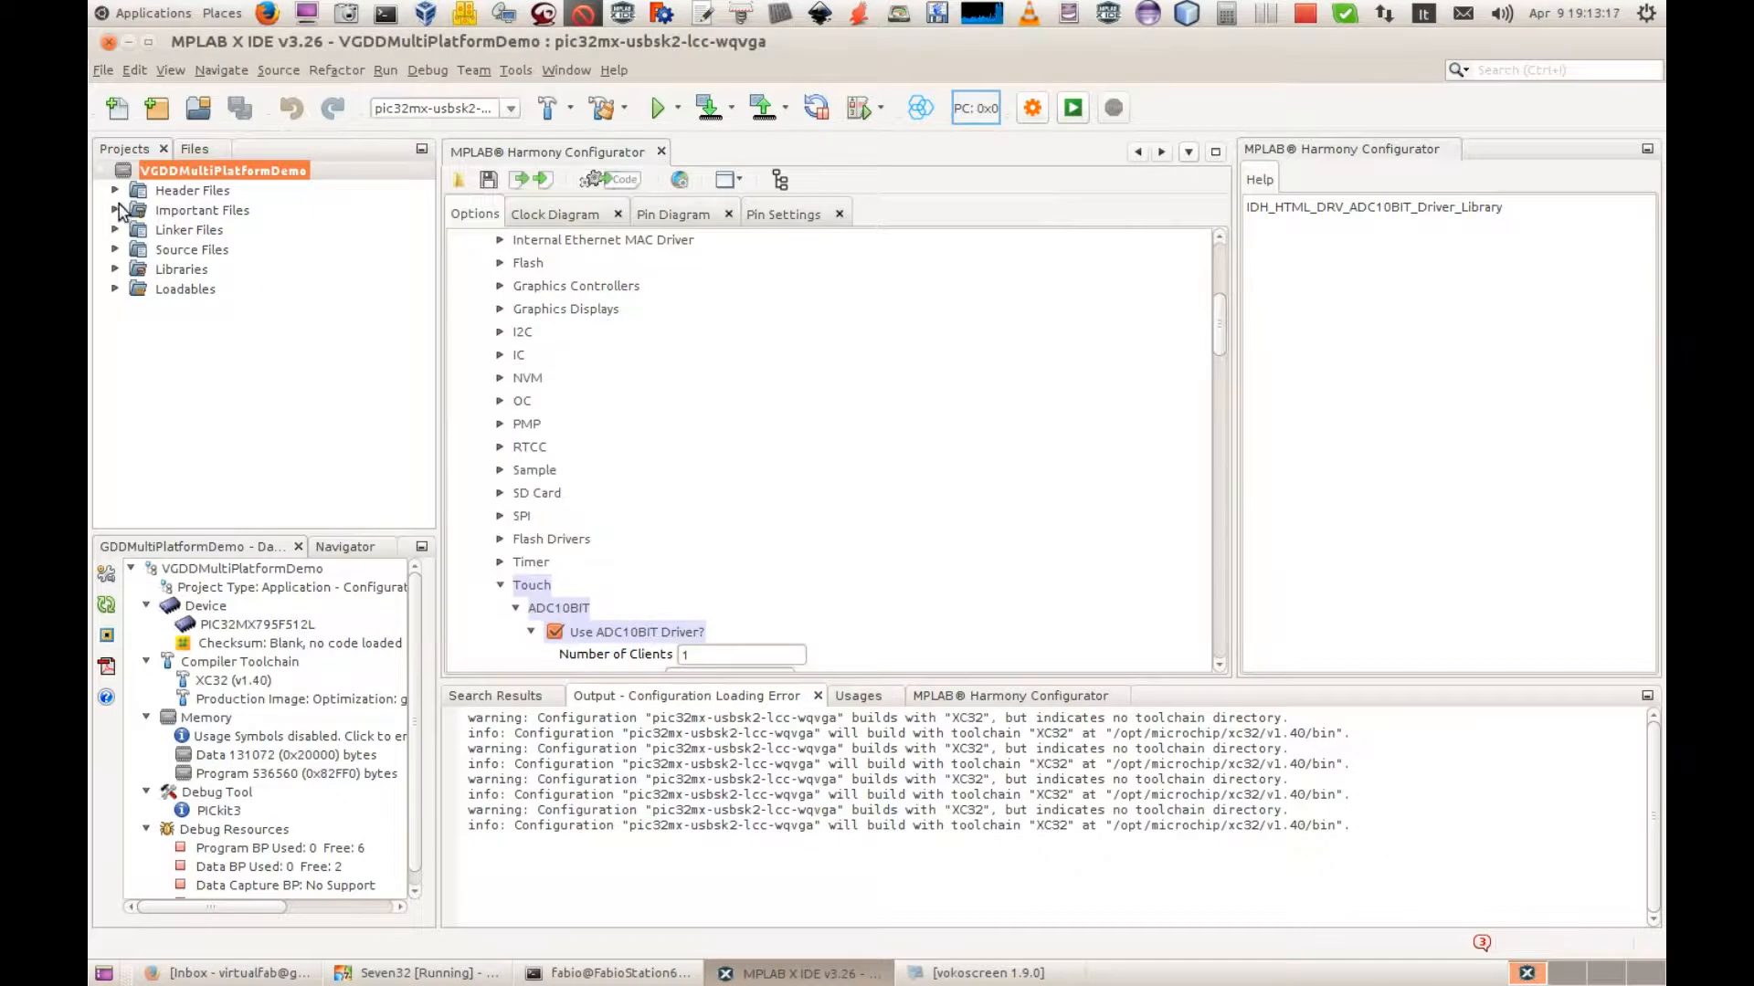
Expand the app source files down to the pic32mx-usbsk2-lcc-wqvga folder in system_config to inspect the generated files.
{"action": "left_click", "coordinate": [114, 249]}
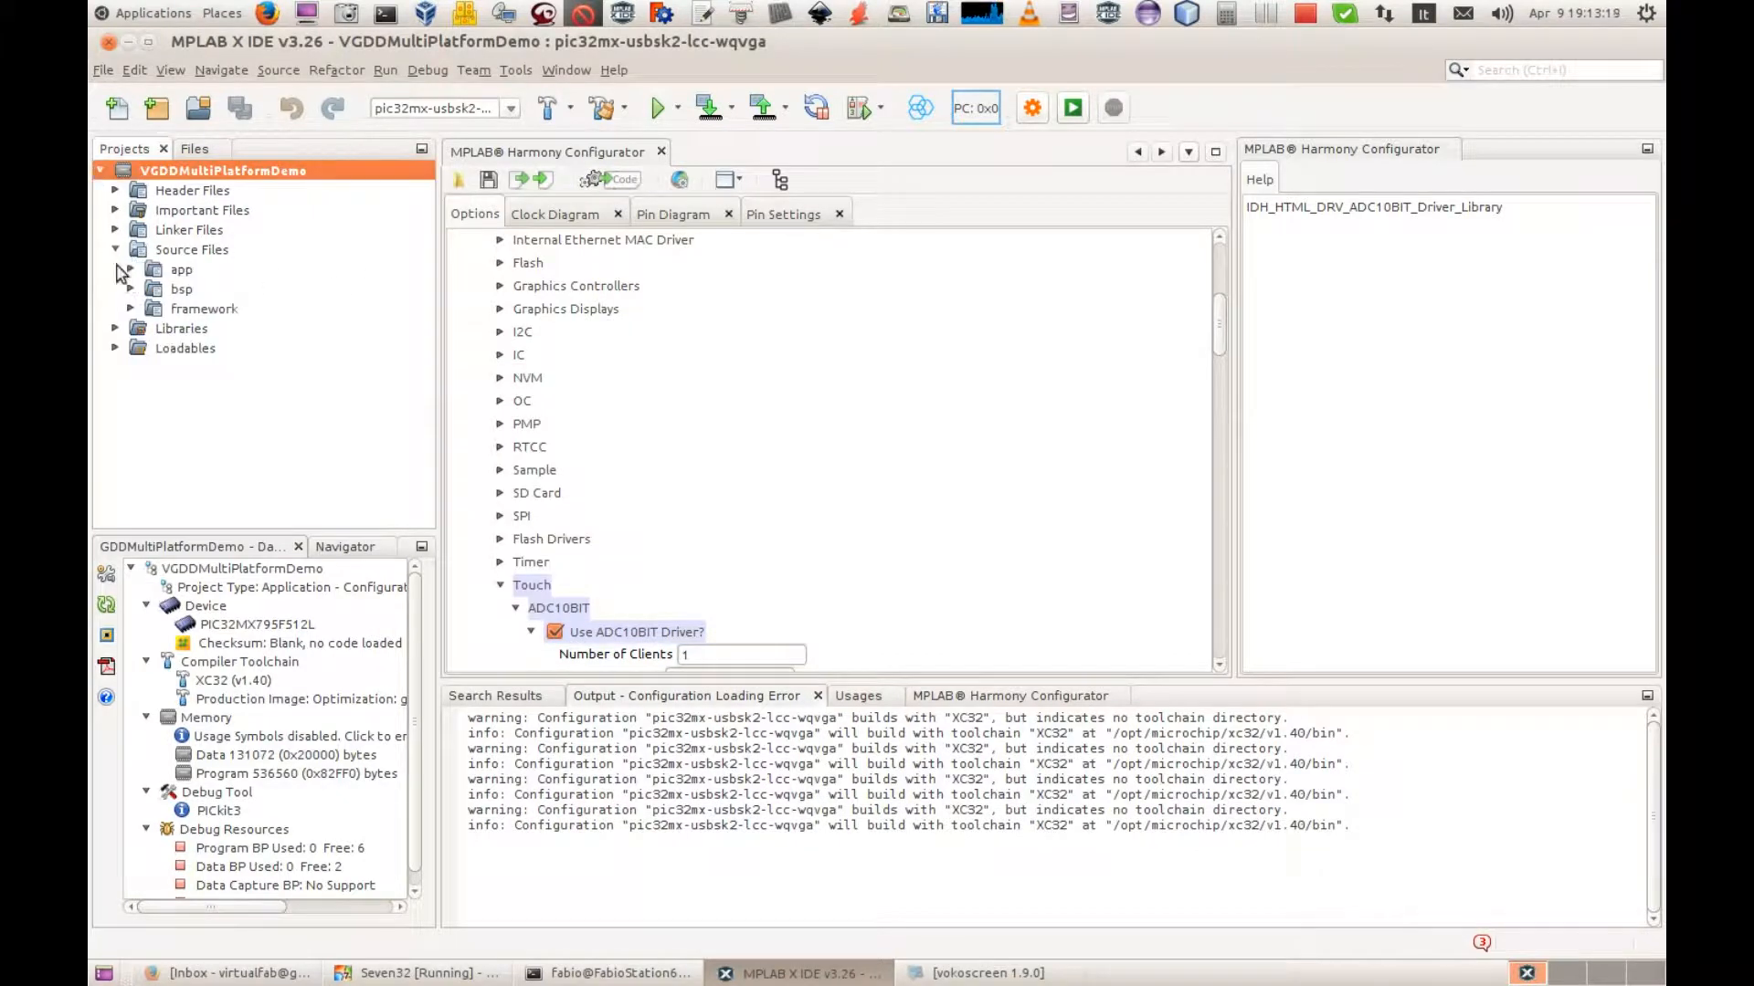
{"action": "left_click", "coordinate": [131, 270]}
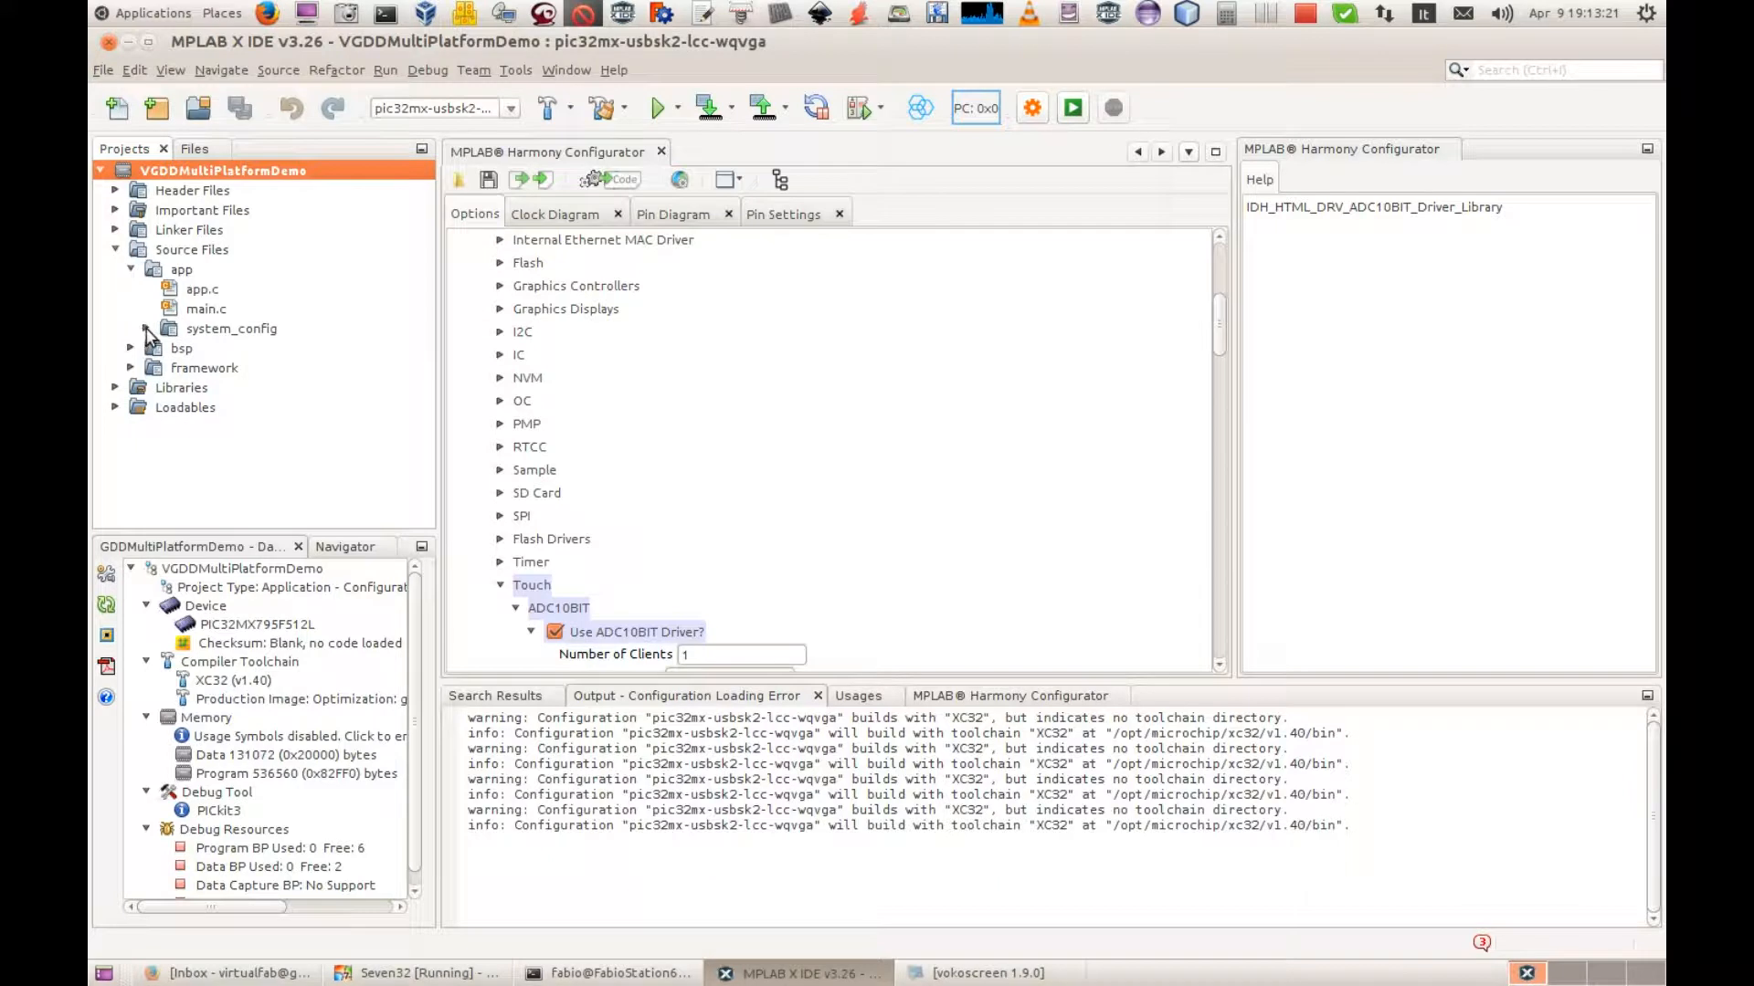
{"action": "left_click", "coordinate": [146, 330]}
{"action": "left_click", "coordinate": [161, 348]}
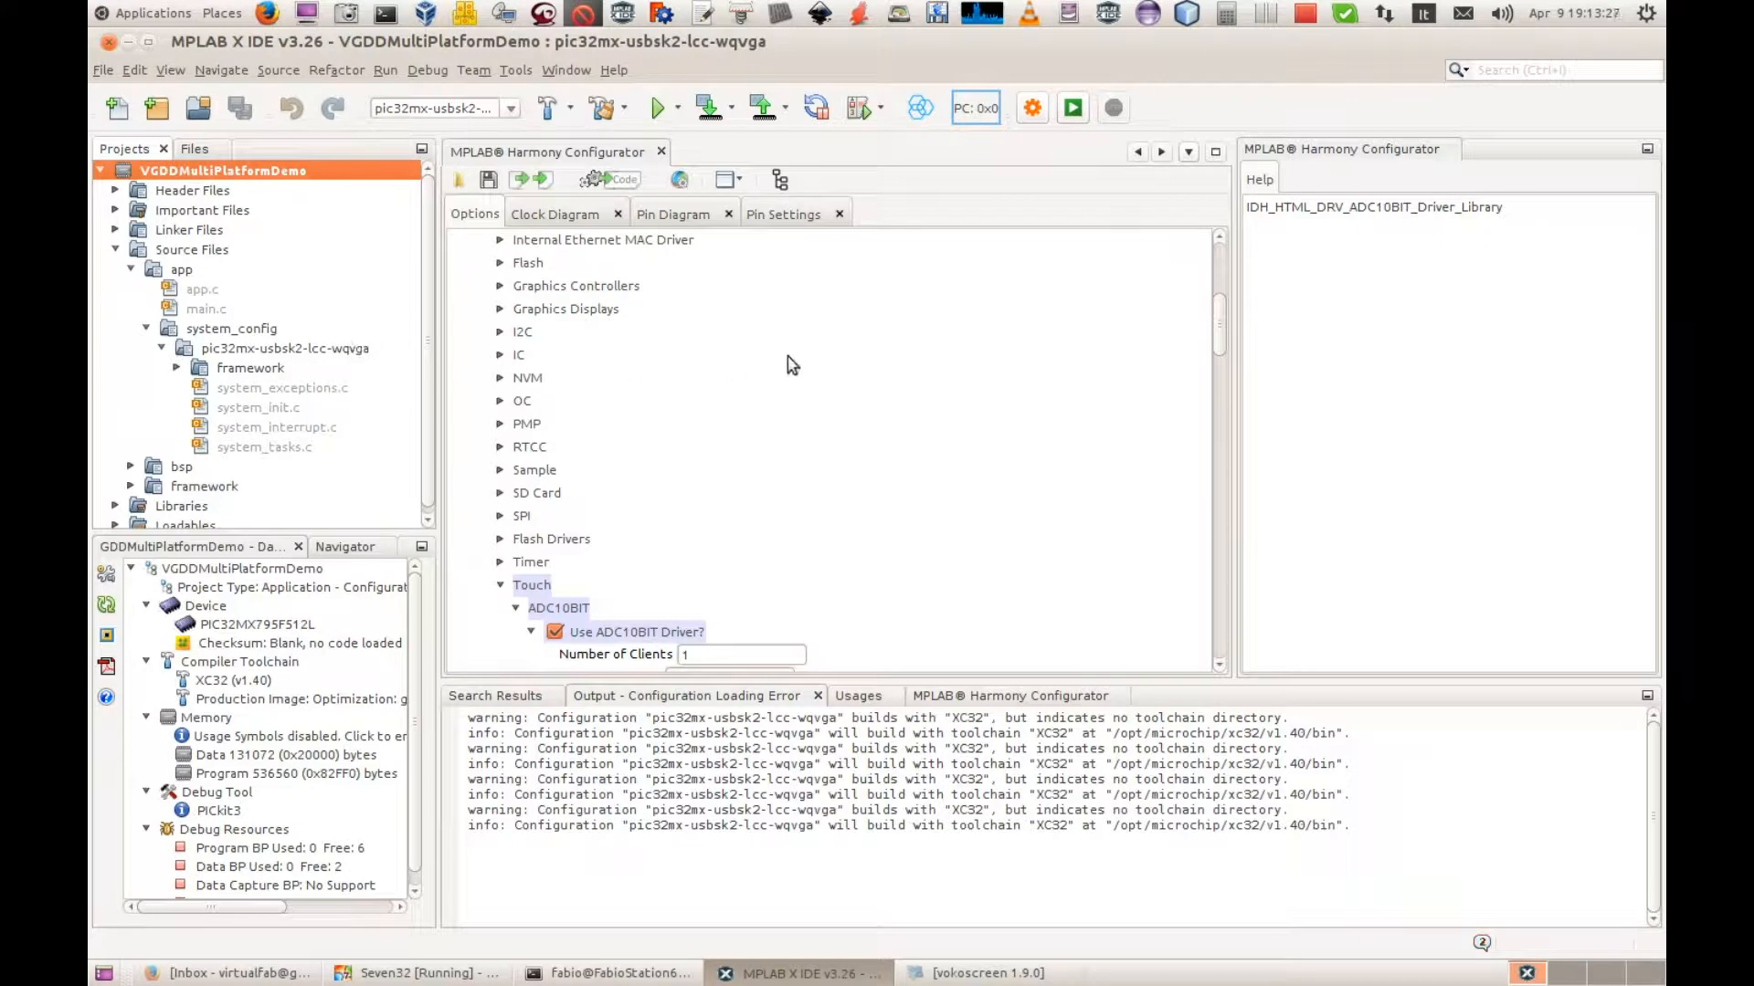
Start the VGDD-Link plug-in server and switch to Visual Graphics Display Designer in the Seven32 virtual machine.
{"action": "left_click", "coordinate": [1074, 108]}
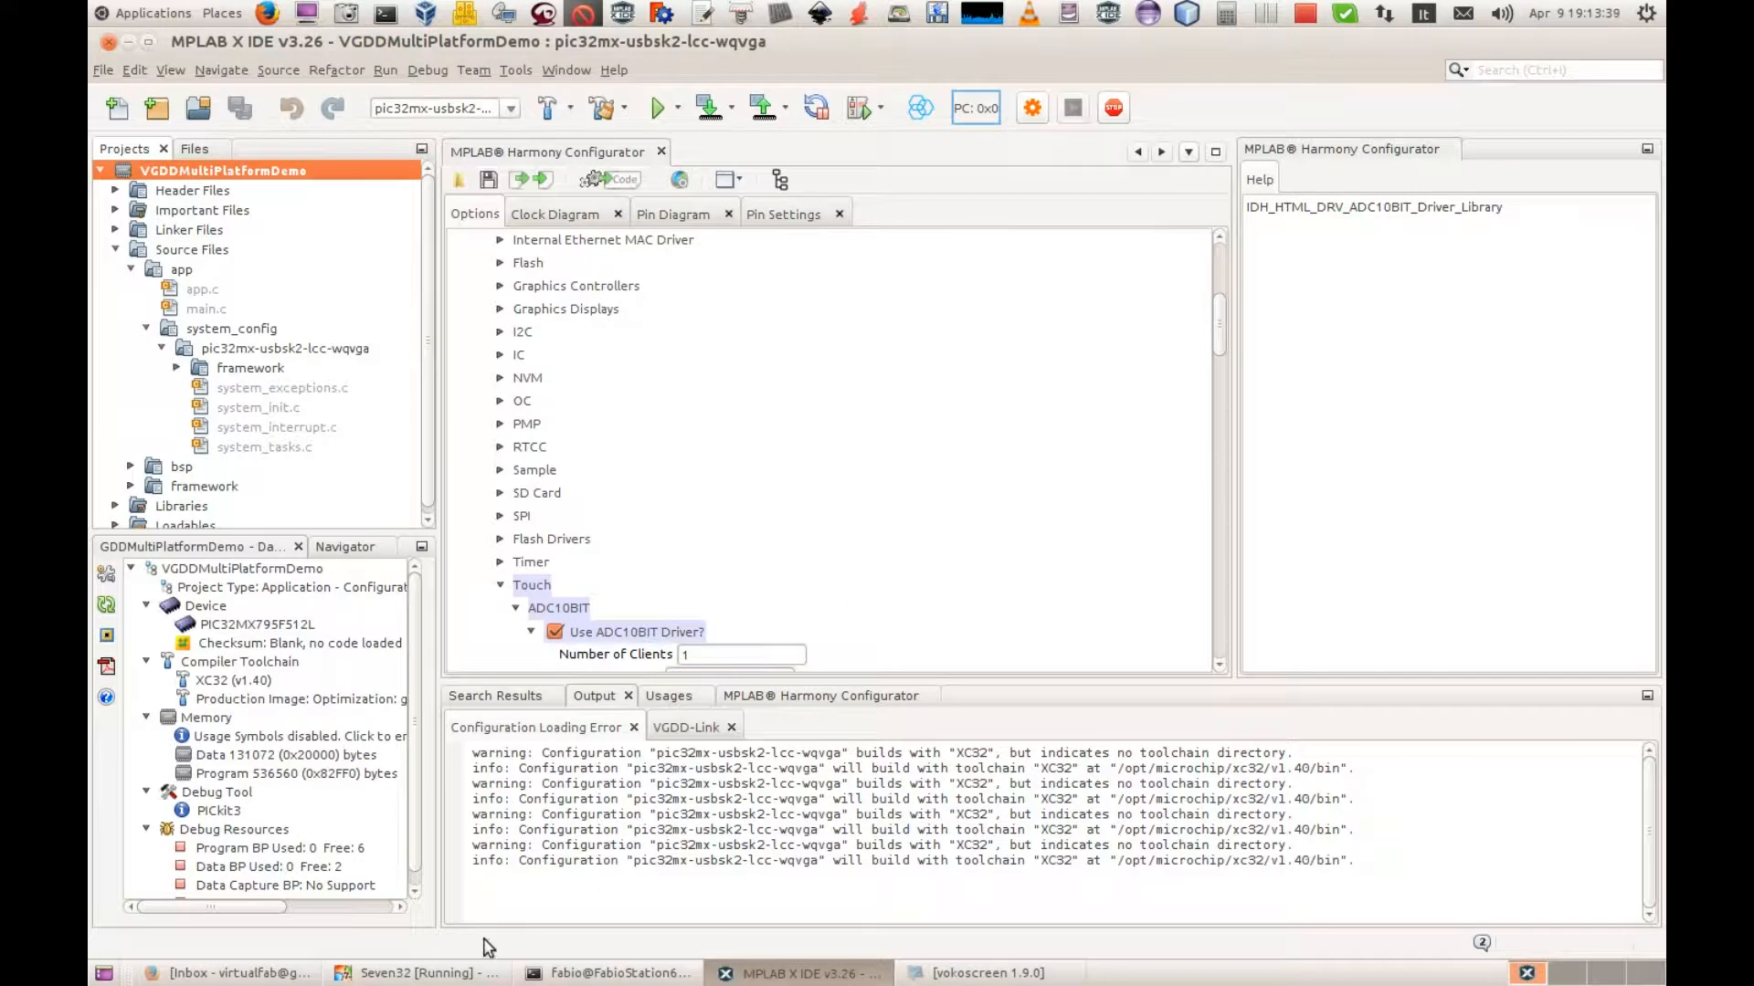
{"action": "left_click", "coordinate": [417, 974]}
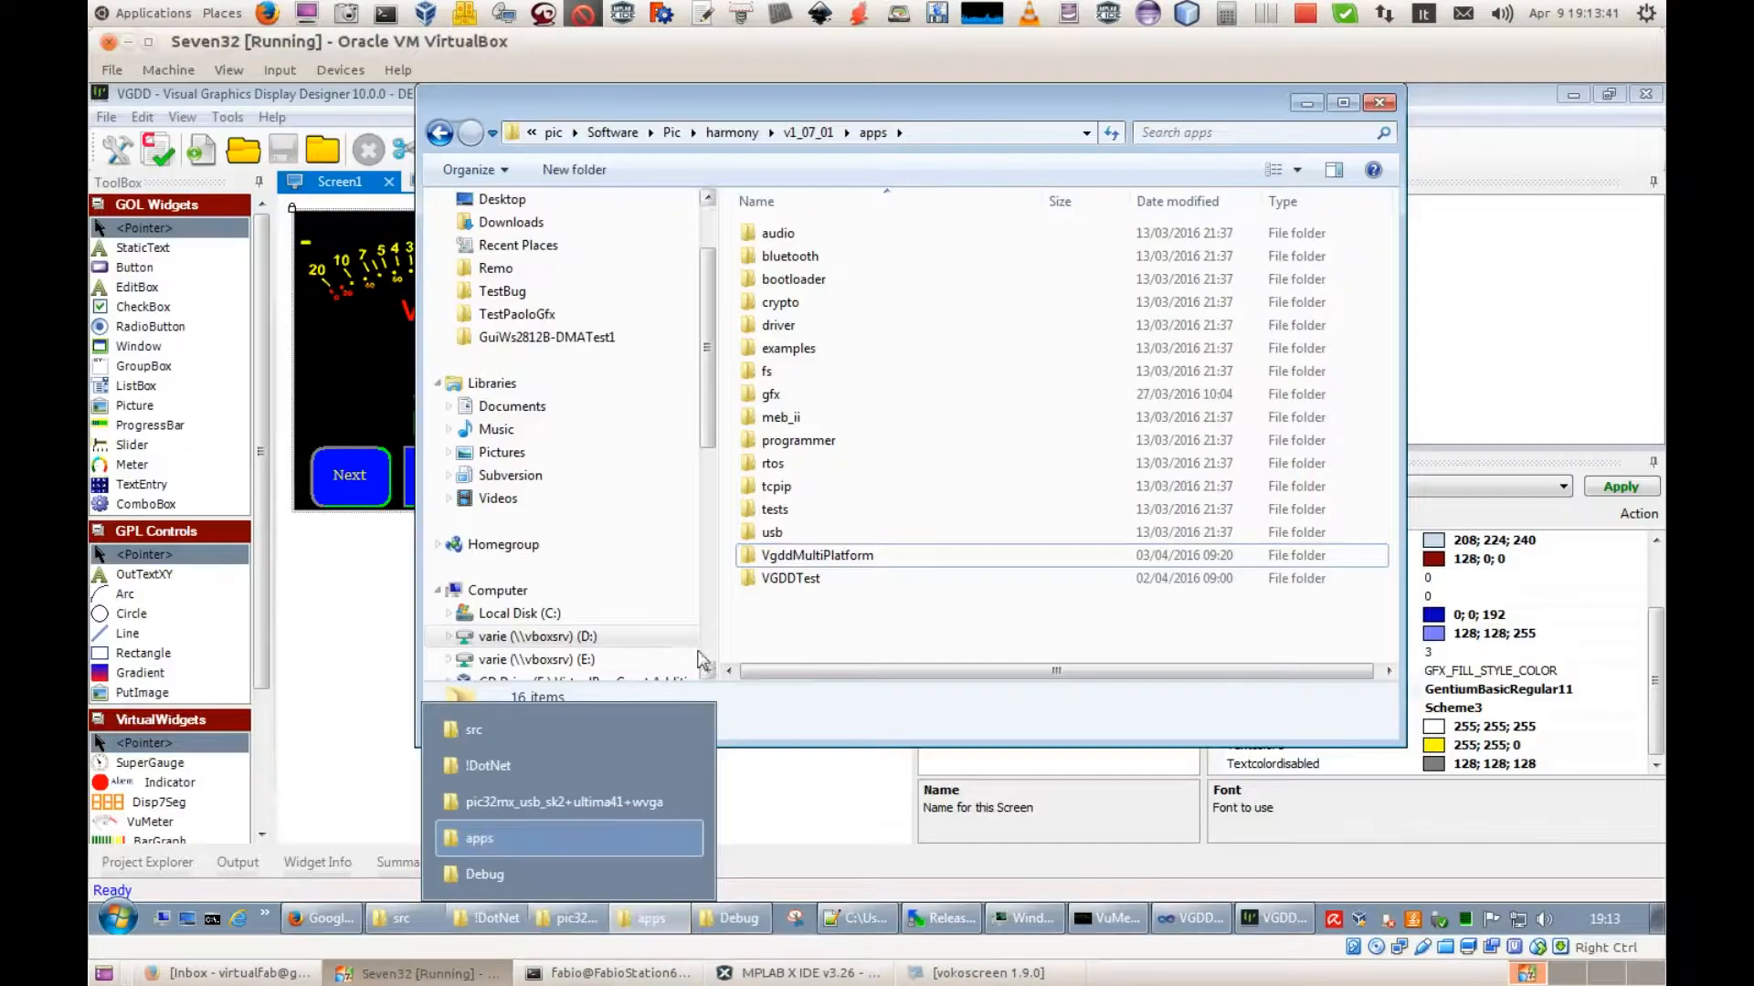
{"action": "left_click", "coordinate": [363, 601]}
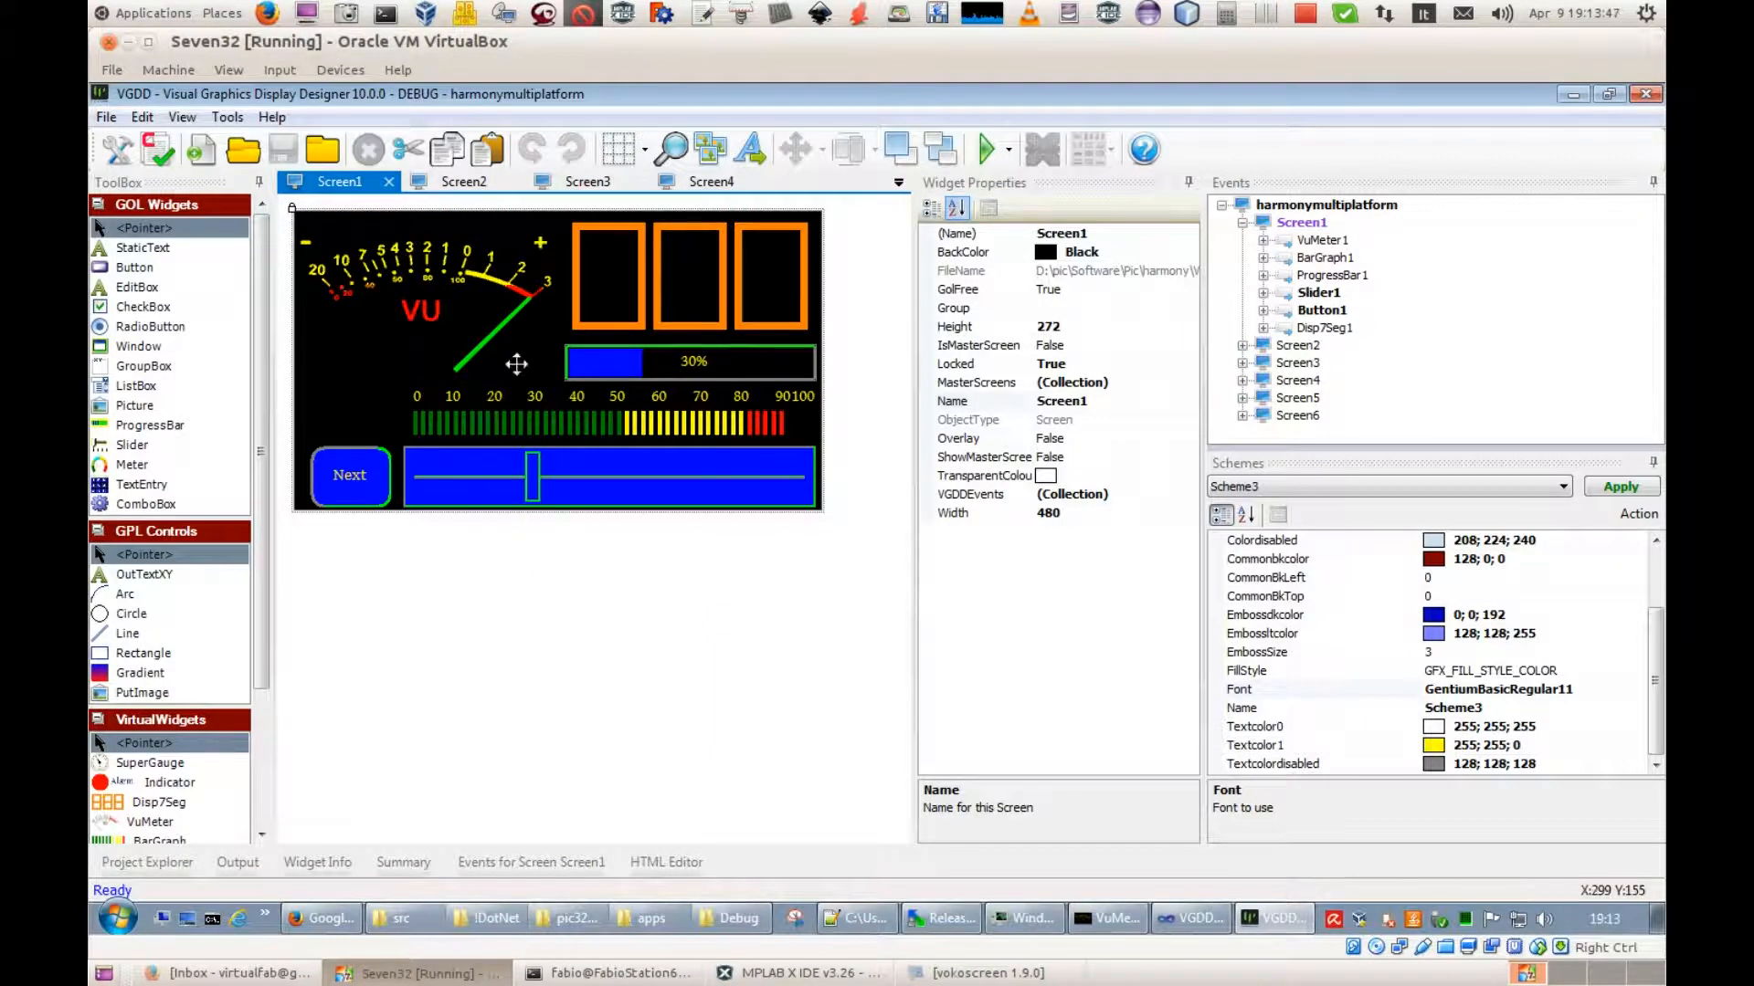
Check the Harmony framework and GRC path in the VGDD project settings, accept them and save the project.
{"action": "left_click", "coordinate": [119, 153]}
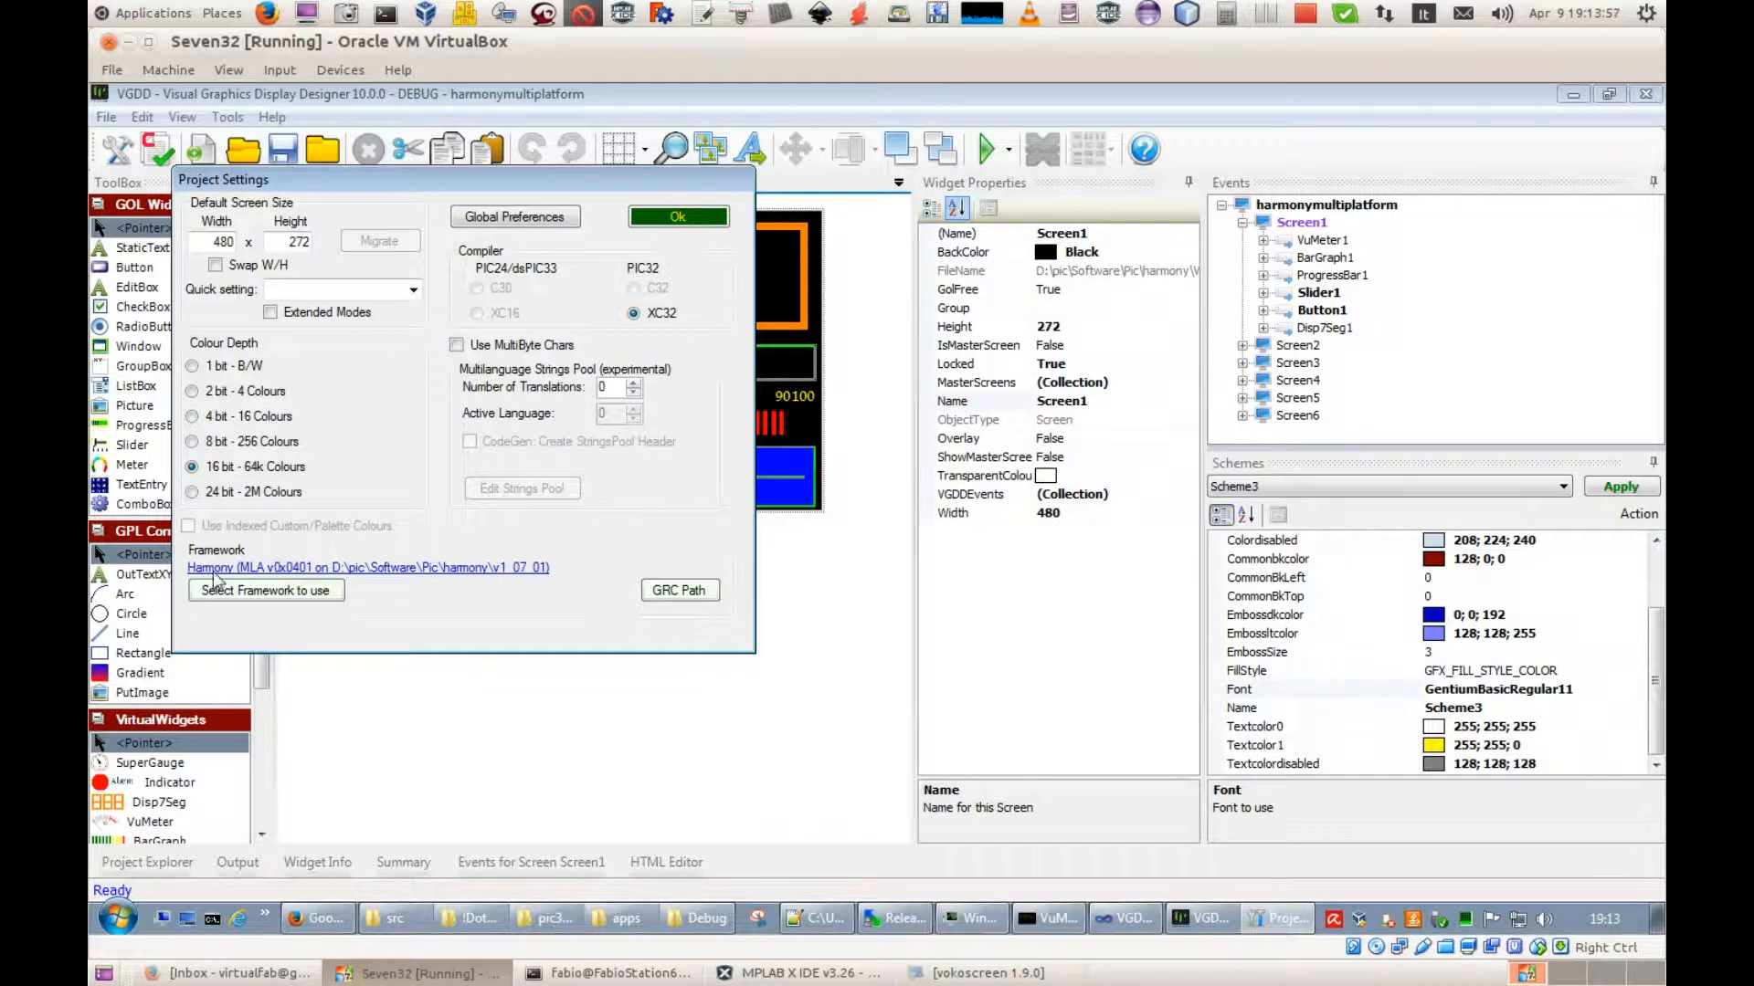
{"action": "left_click", "coordinate": [664, 592]}
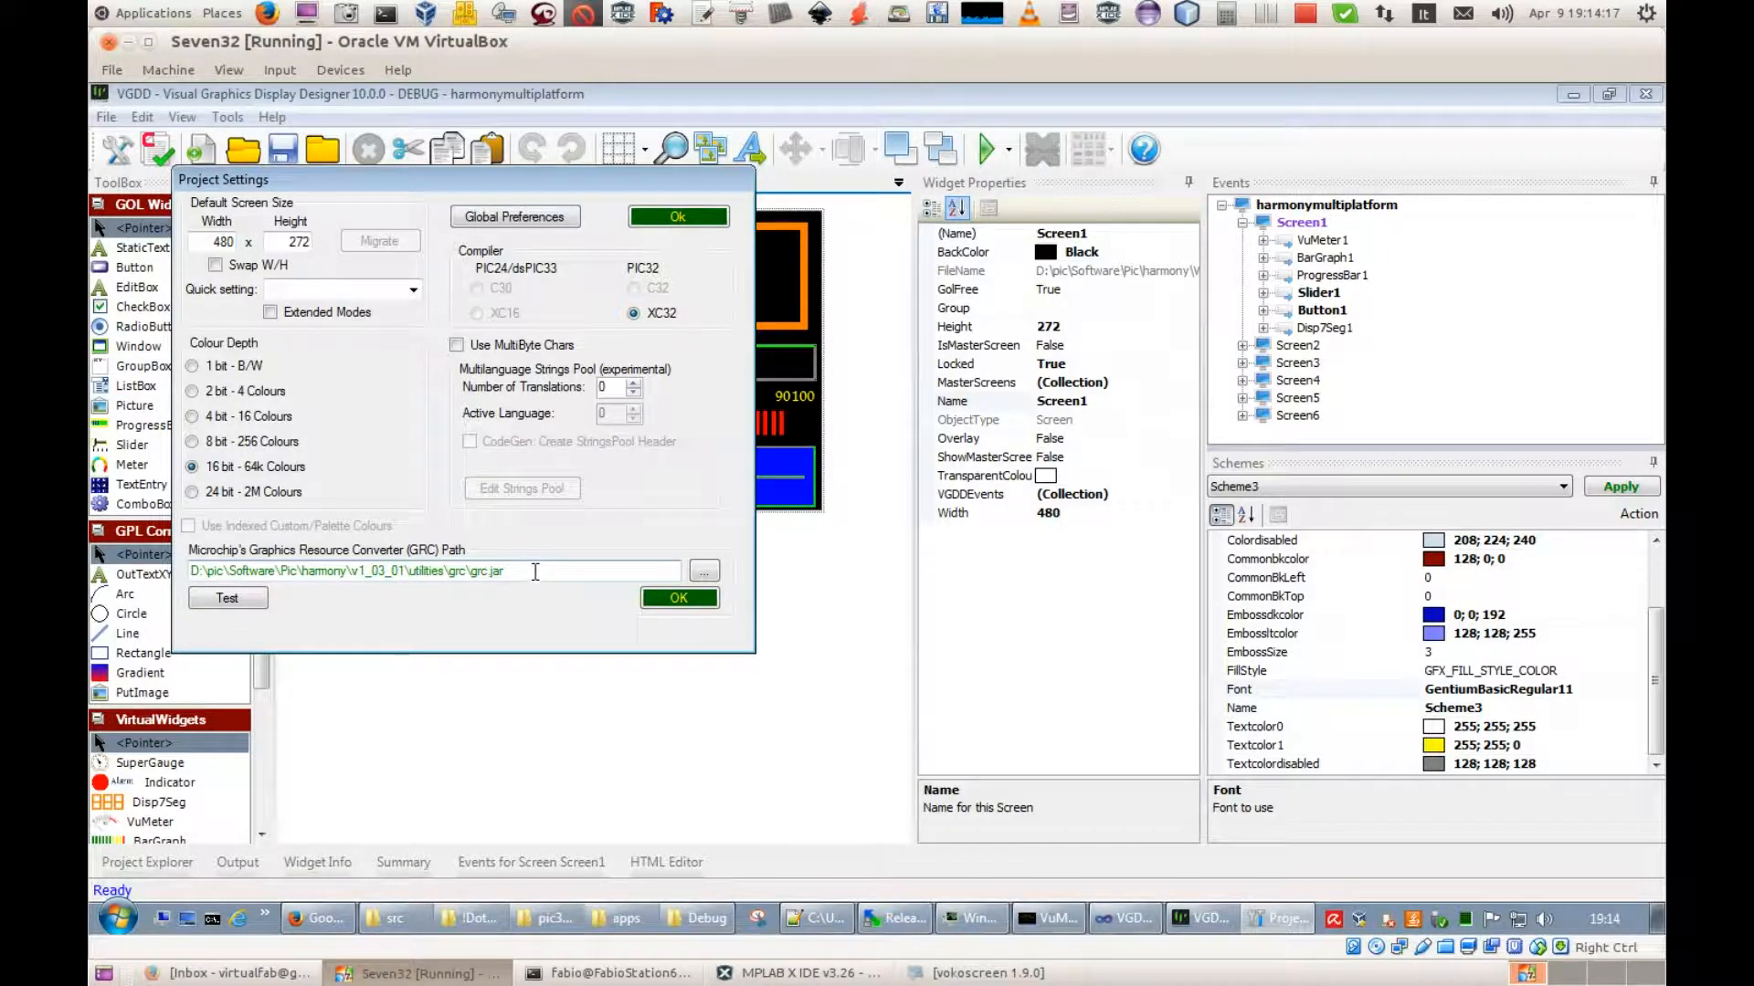
{"action": "left_click", "coordinate": [681, 599]}
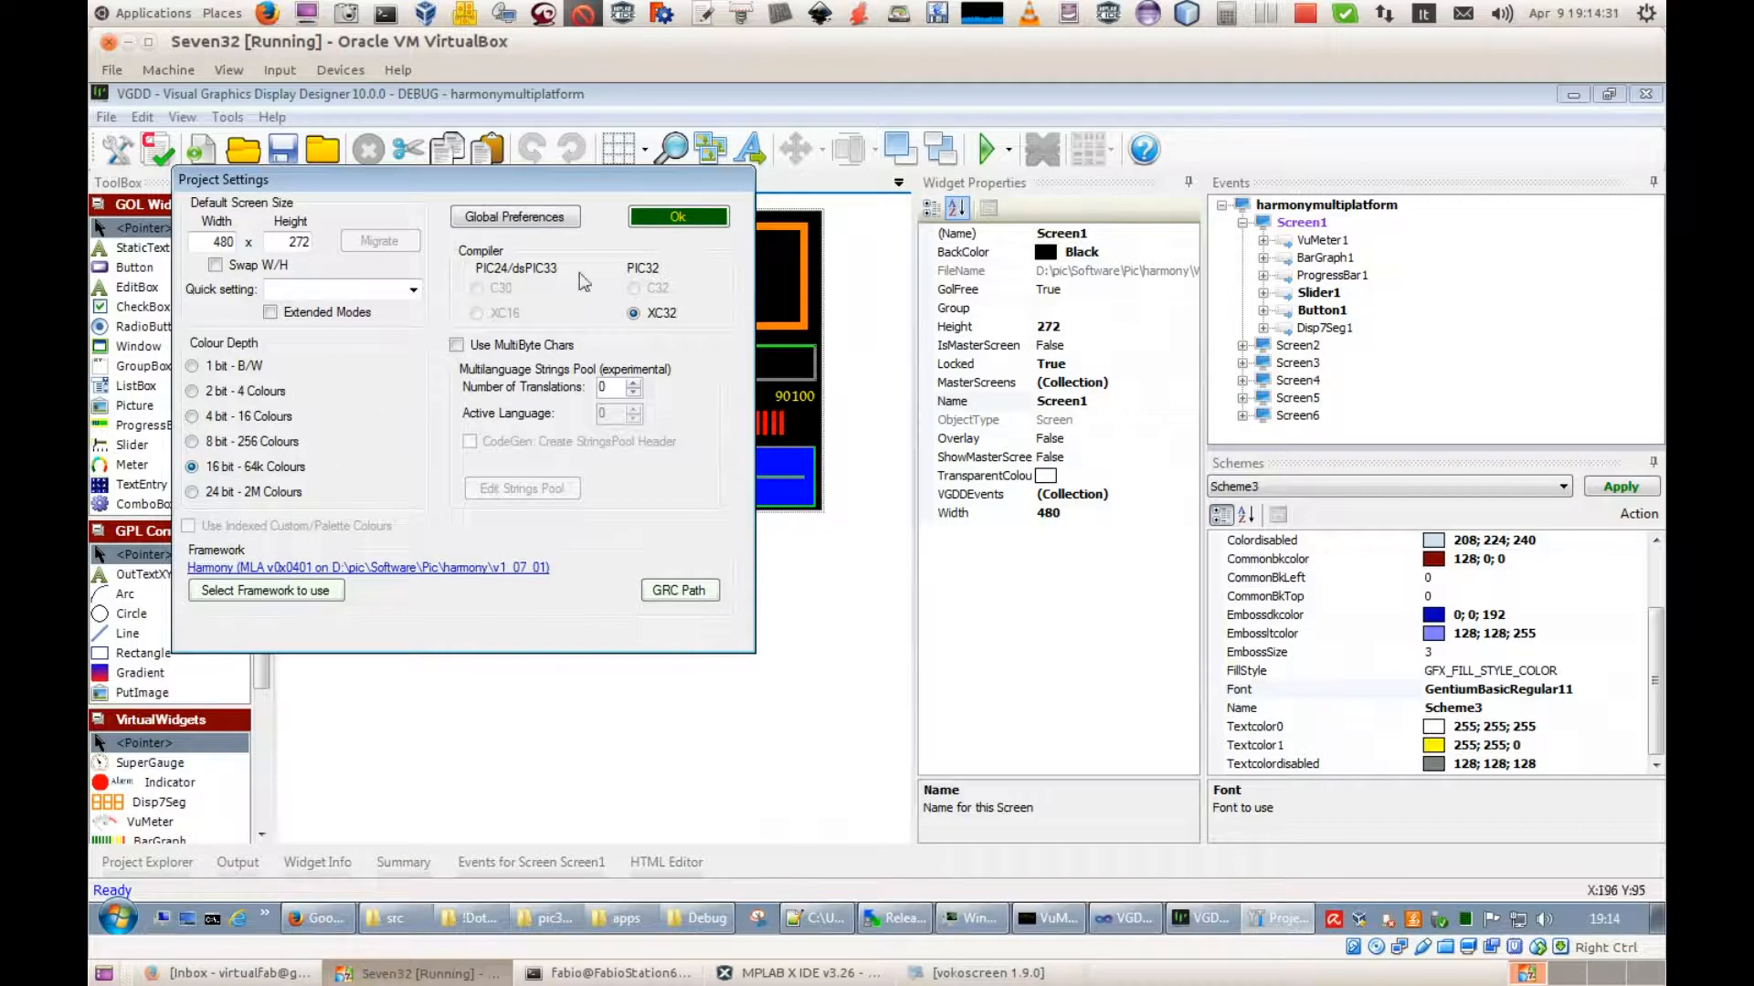
{"action": "left_click", "coordinate": [677, 219]}
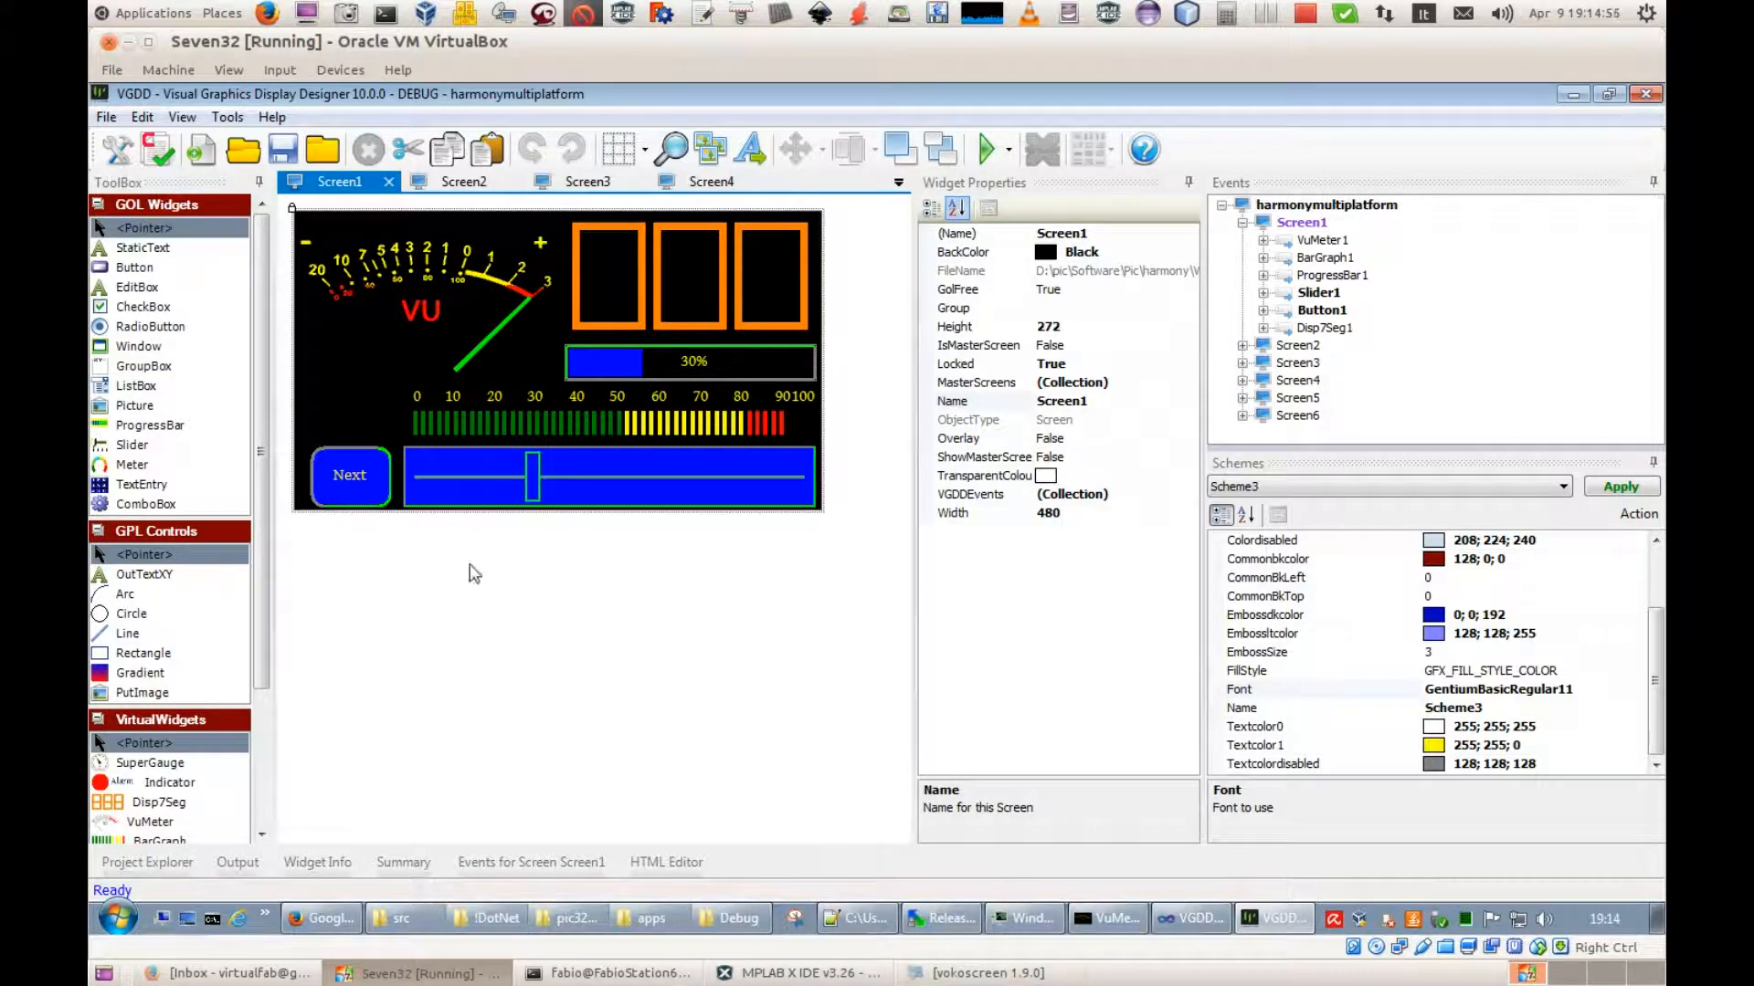
{"action": "left_click", "coordinate": [282, 151]}
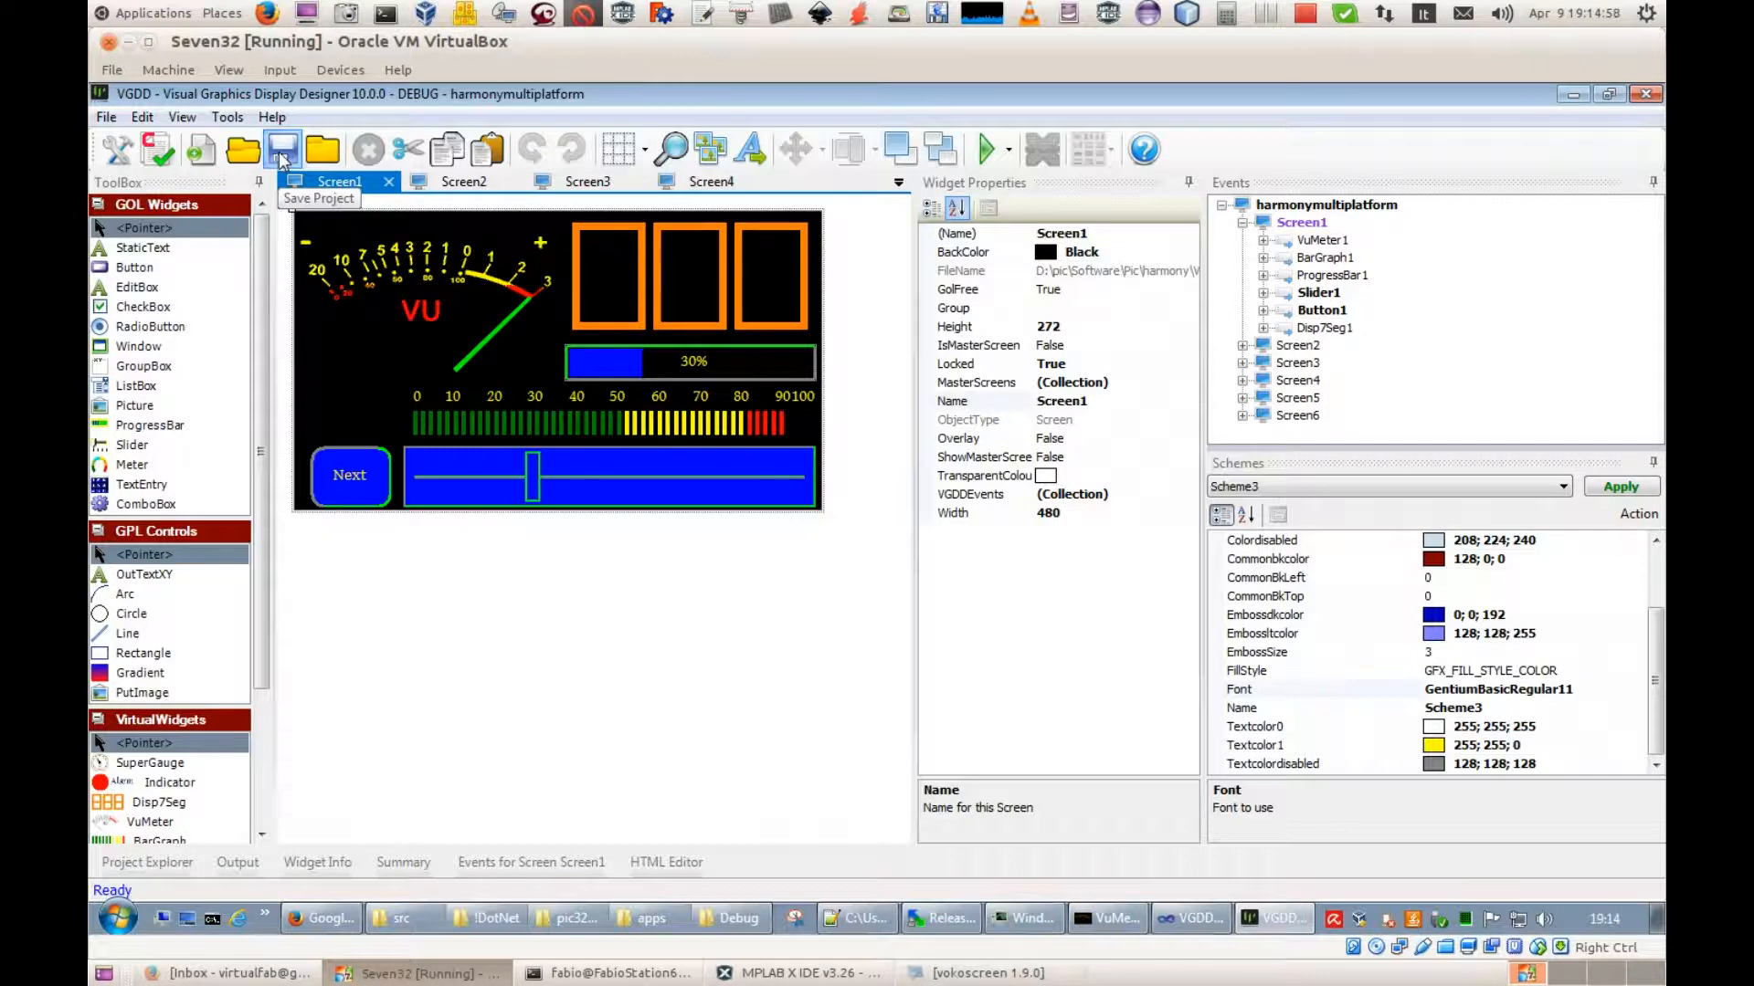
Connect code generation to MPLAB X through VGDD-Link and generate the code with graphics resources converted, in the selected MPLAB X config folder.
{"action": "left_click", "coordinate": [159, 153]}
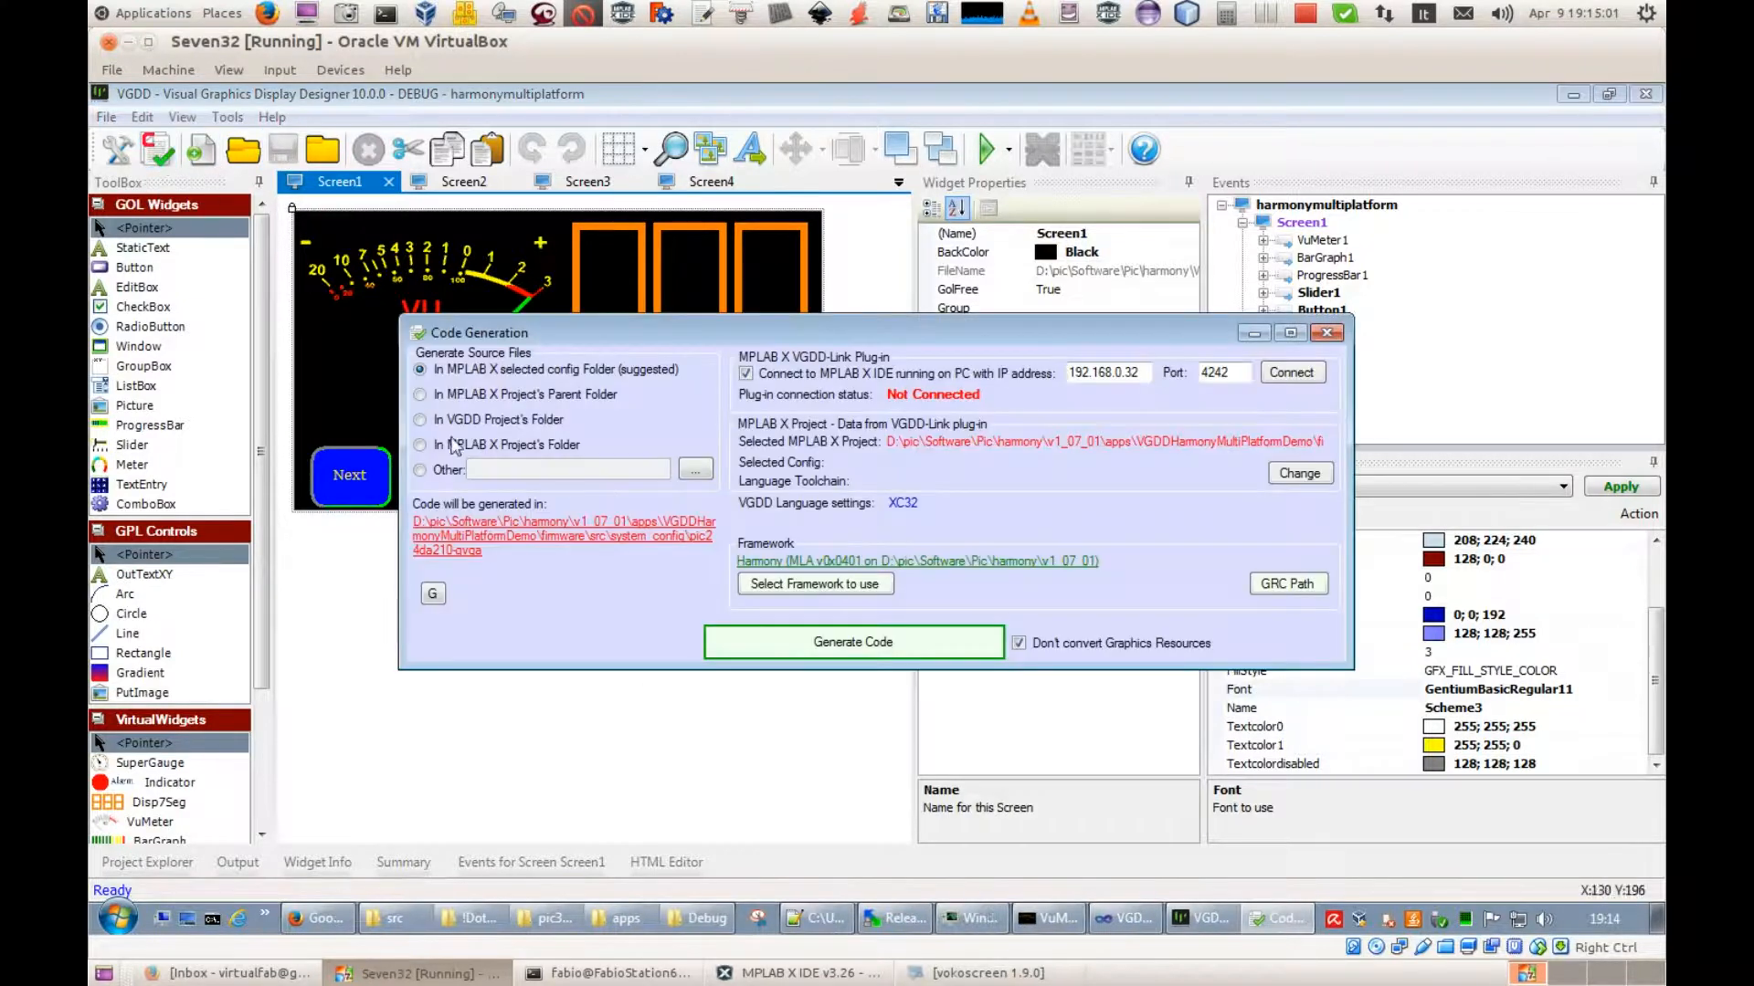
{"action": "left_click", "coordinate": [1287, 375]}
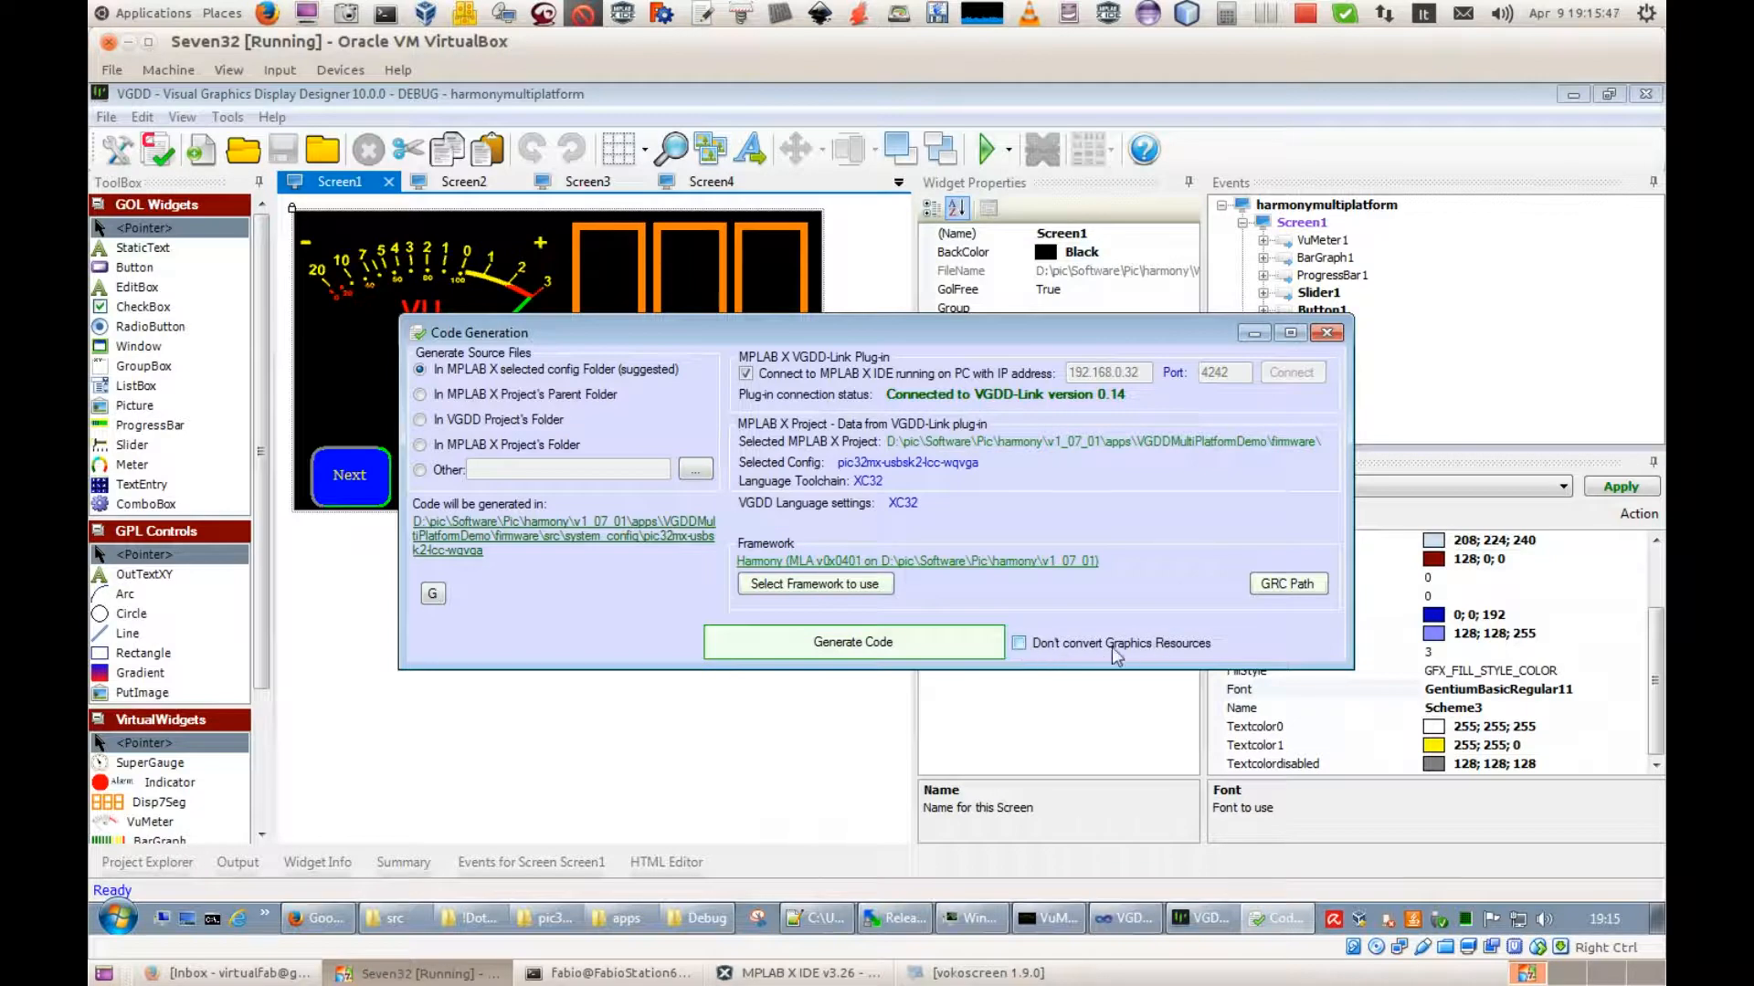
{"action": "left_click", "coordinate": [955, 649]}
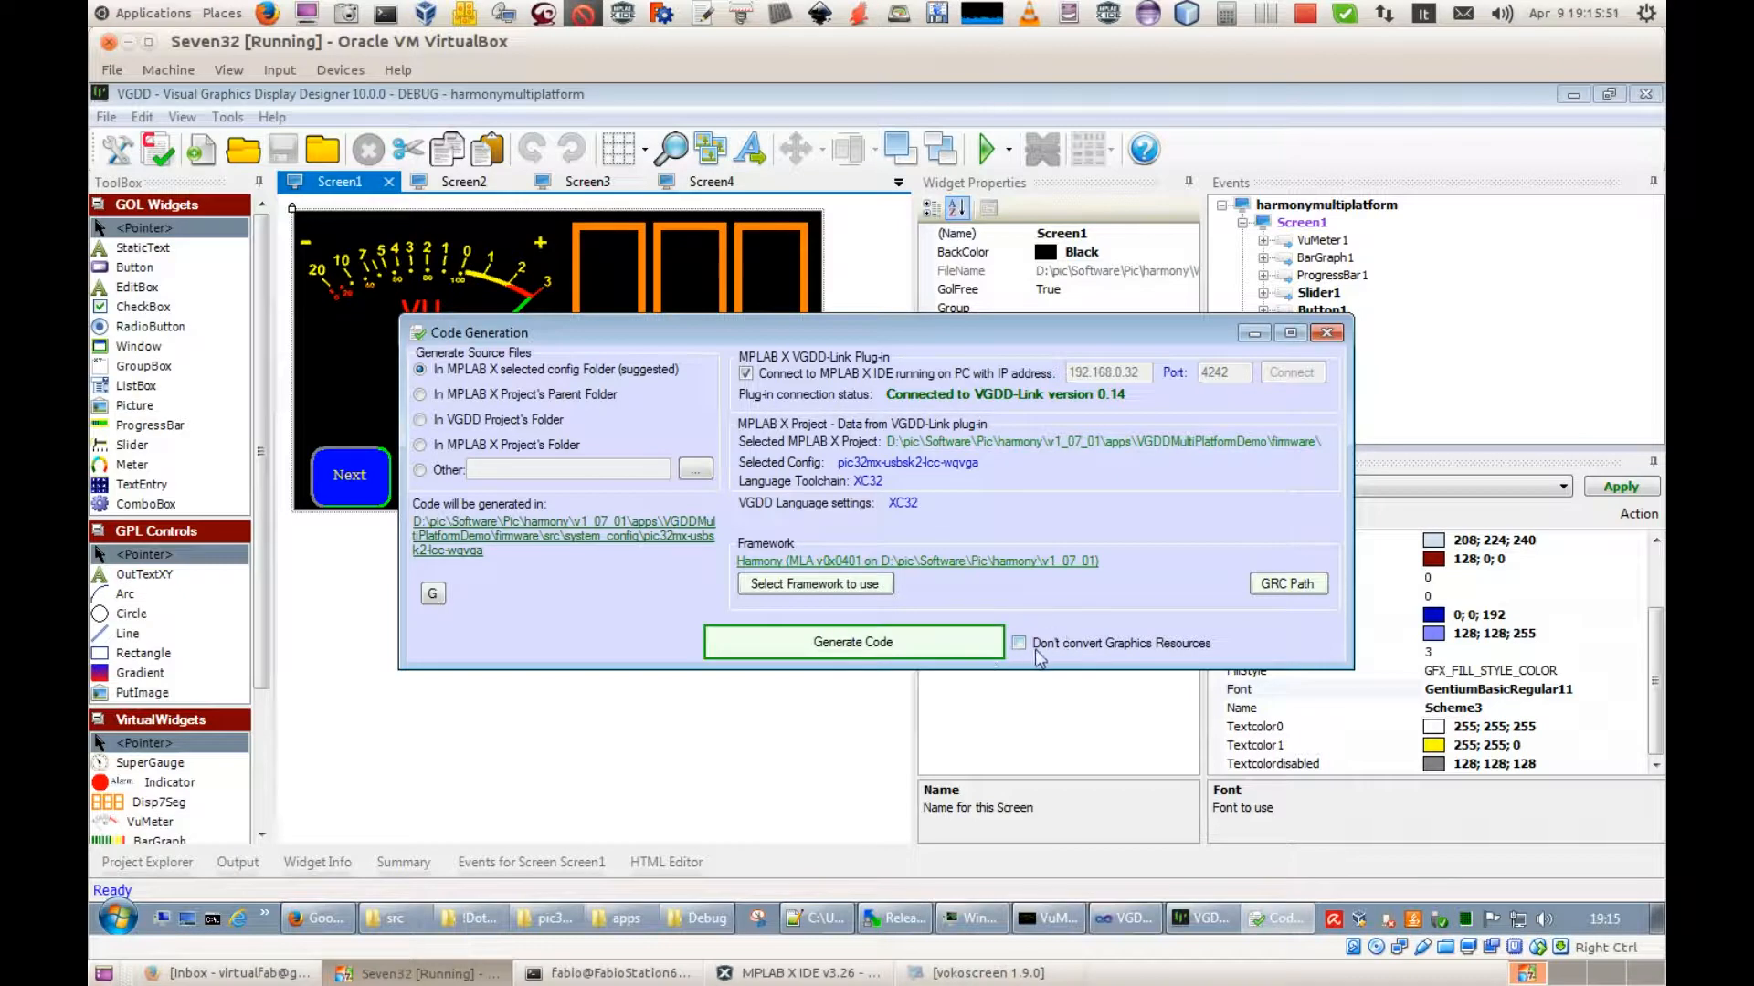
{"action": "left_click", "coordinate": [858, 644]}
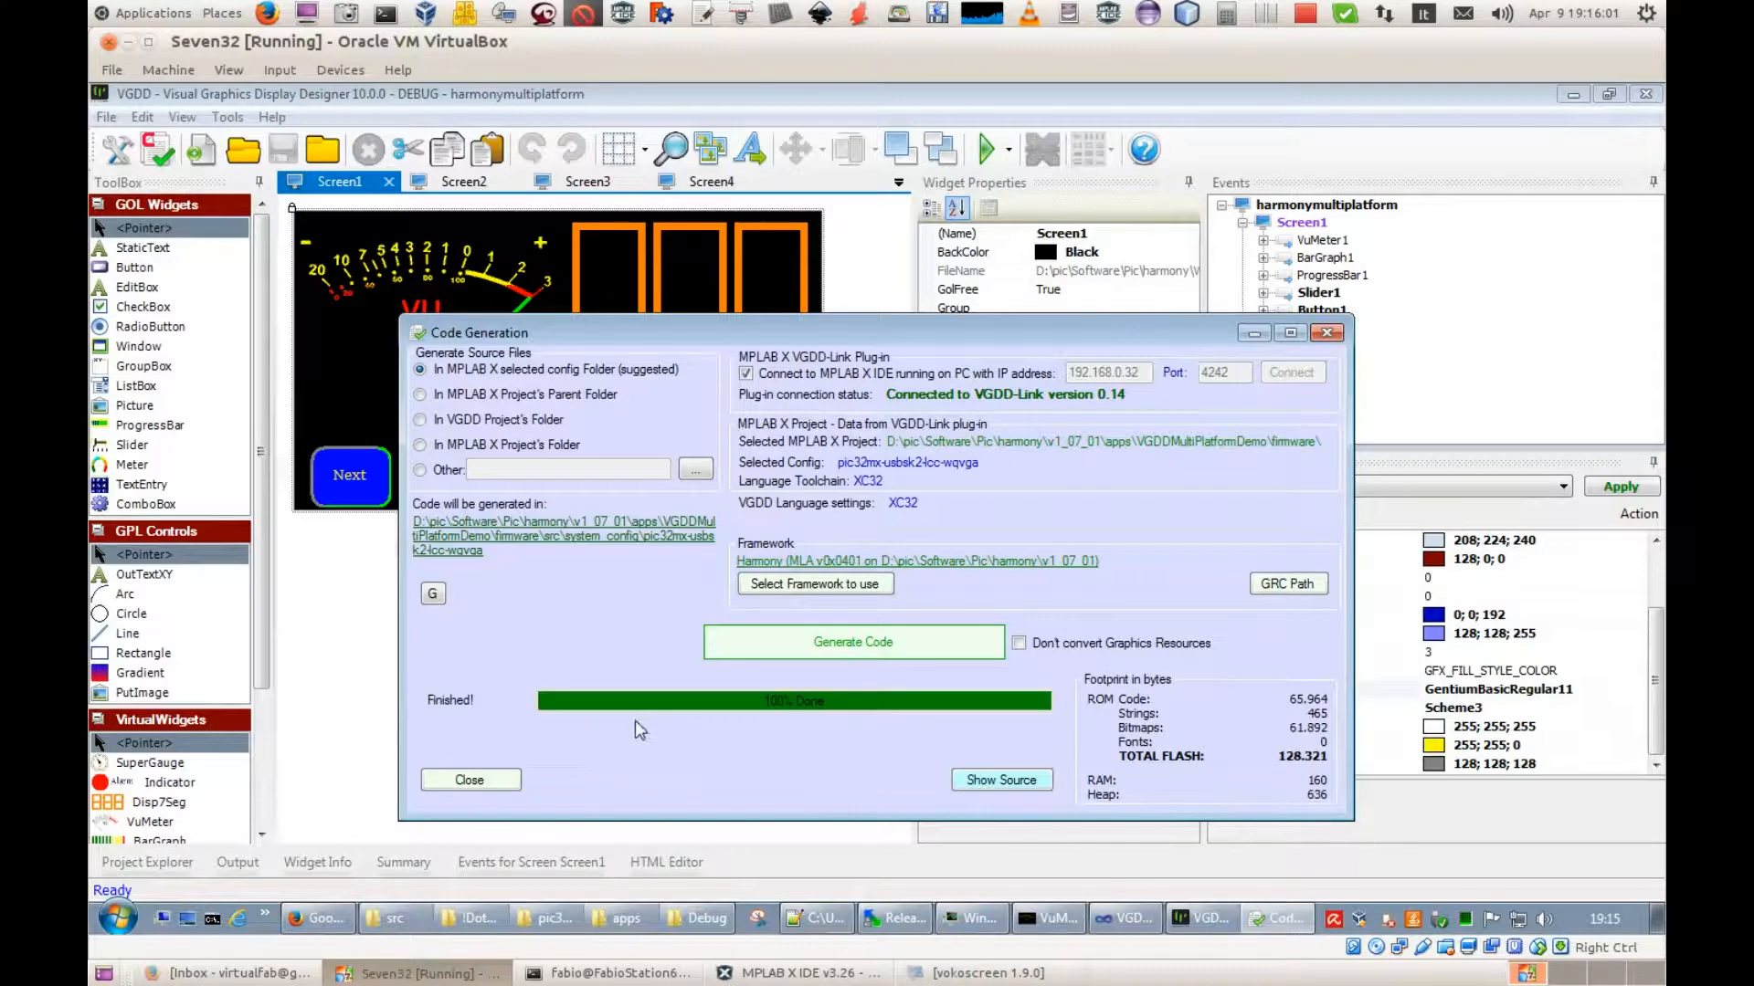
{"action": "left_click", "coordinate": [507, 781]}
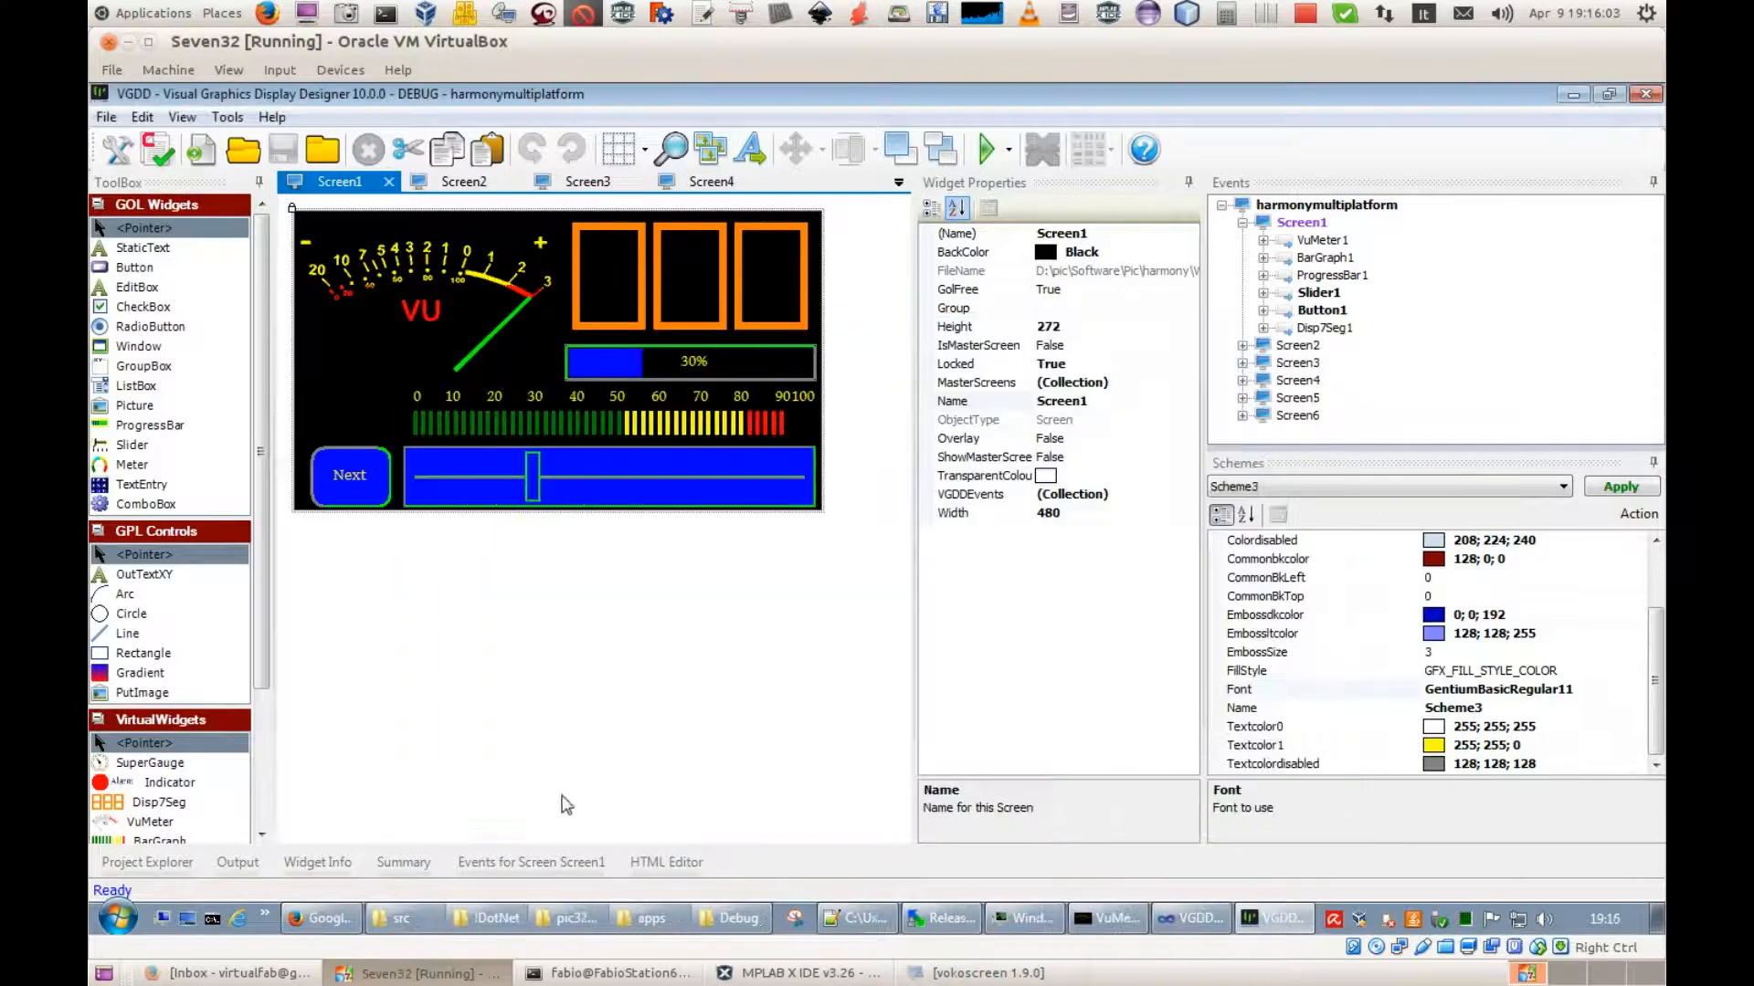
Switch to MPLAB X IDE and run the project using the connected SKDE PIC32 starter kit as the hardware tool.
{"action": "left_click", "coordinate": [762, 974]}
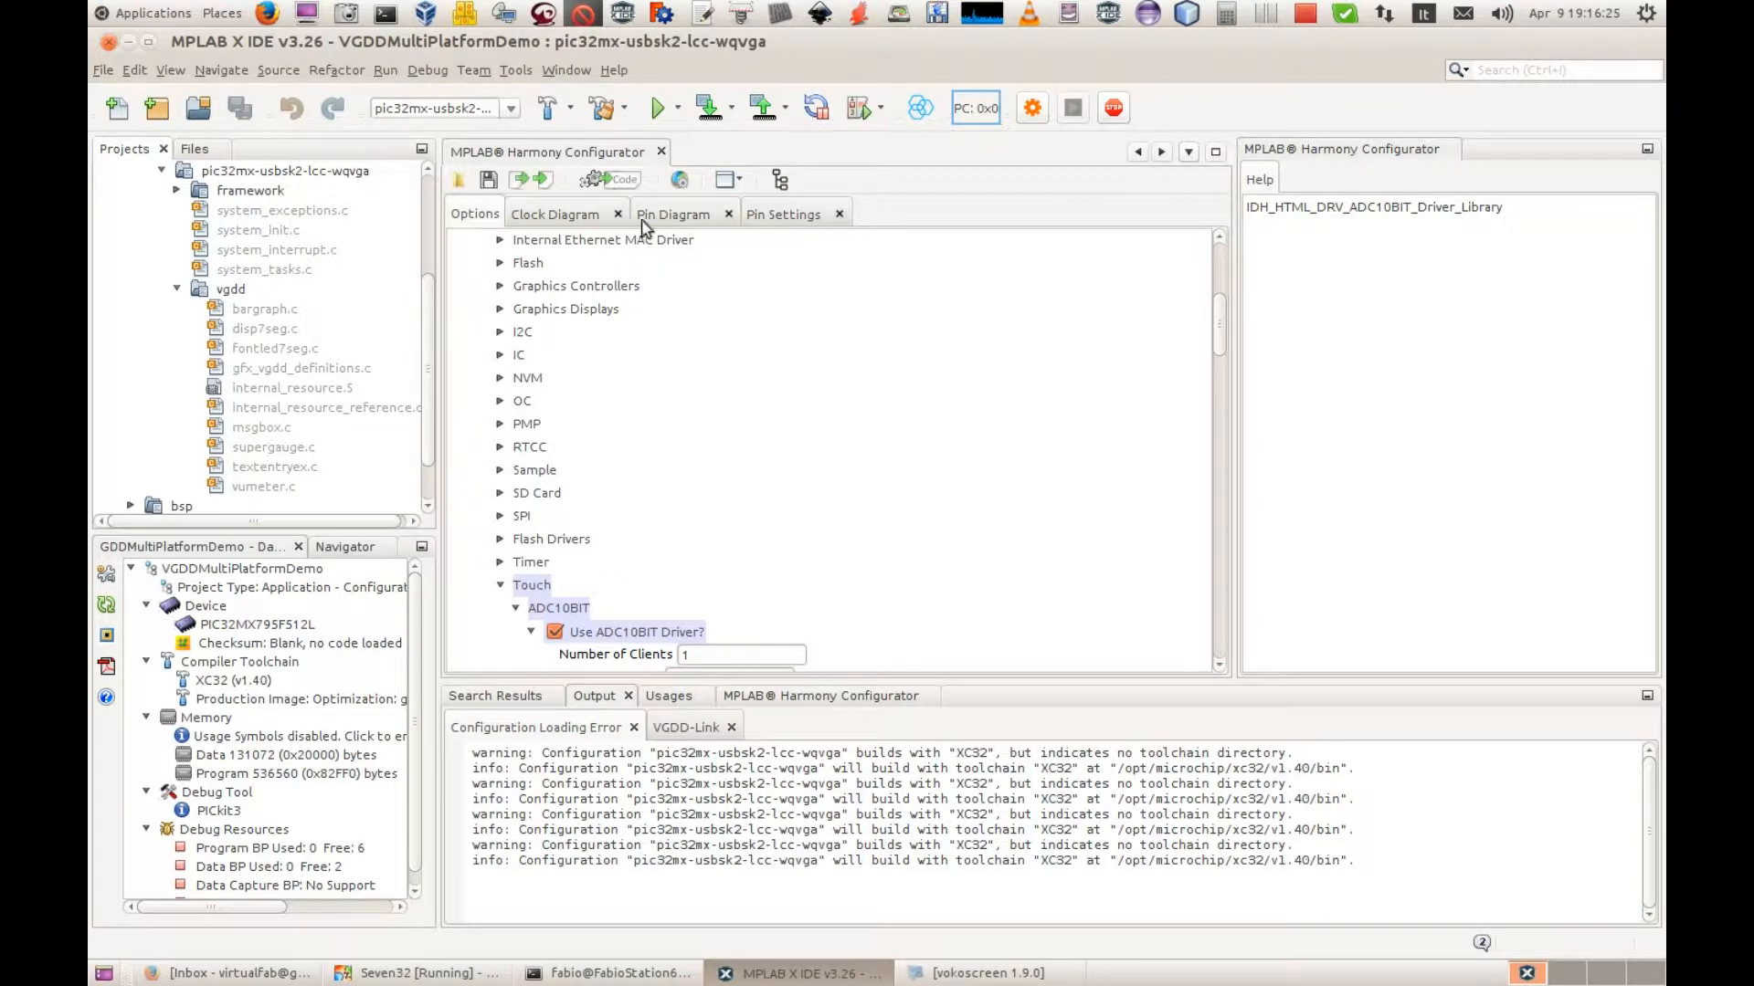
{"action": "left_click", "coordinate": [656, 111]}
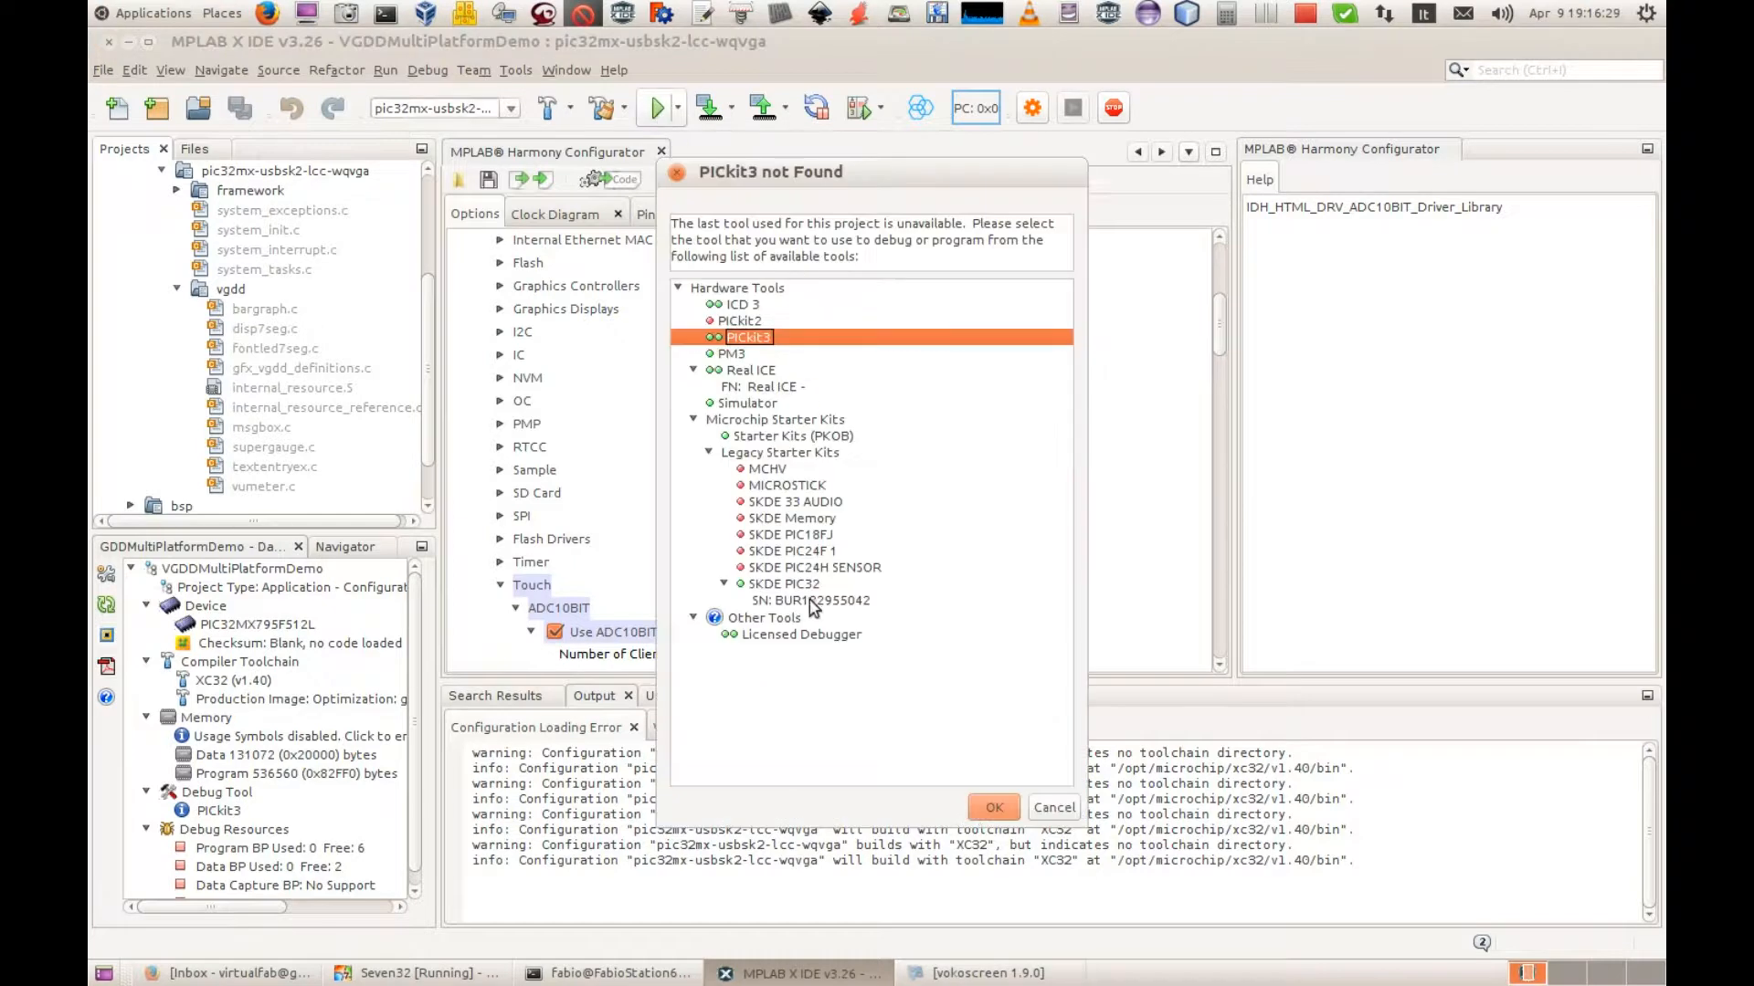
{"action": "left_click", "coordinate": [810, 602]}
{"action": "left_click", "coordinate": [994, 808]}
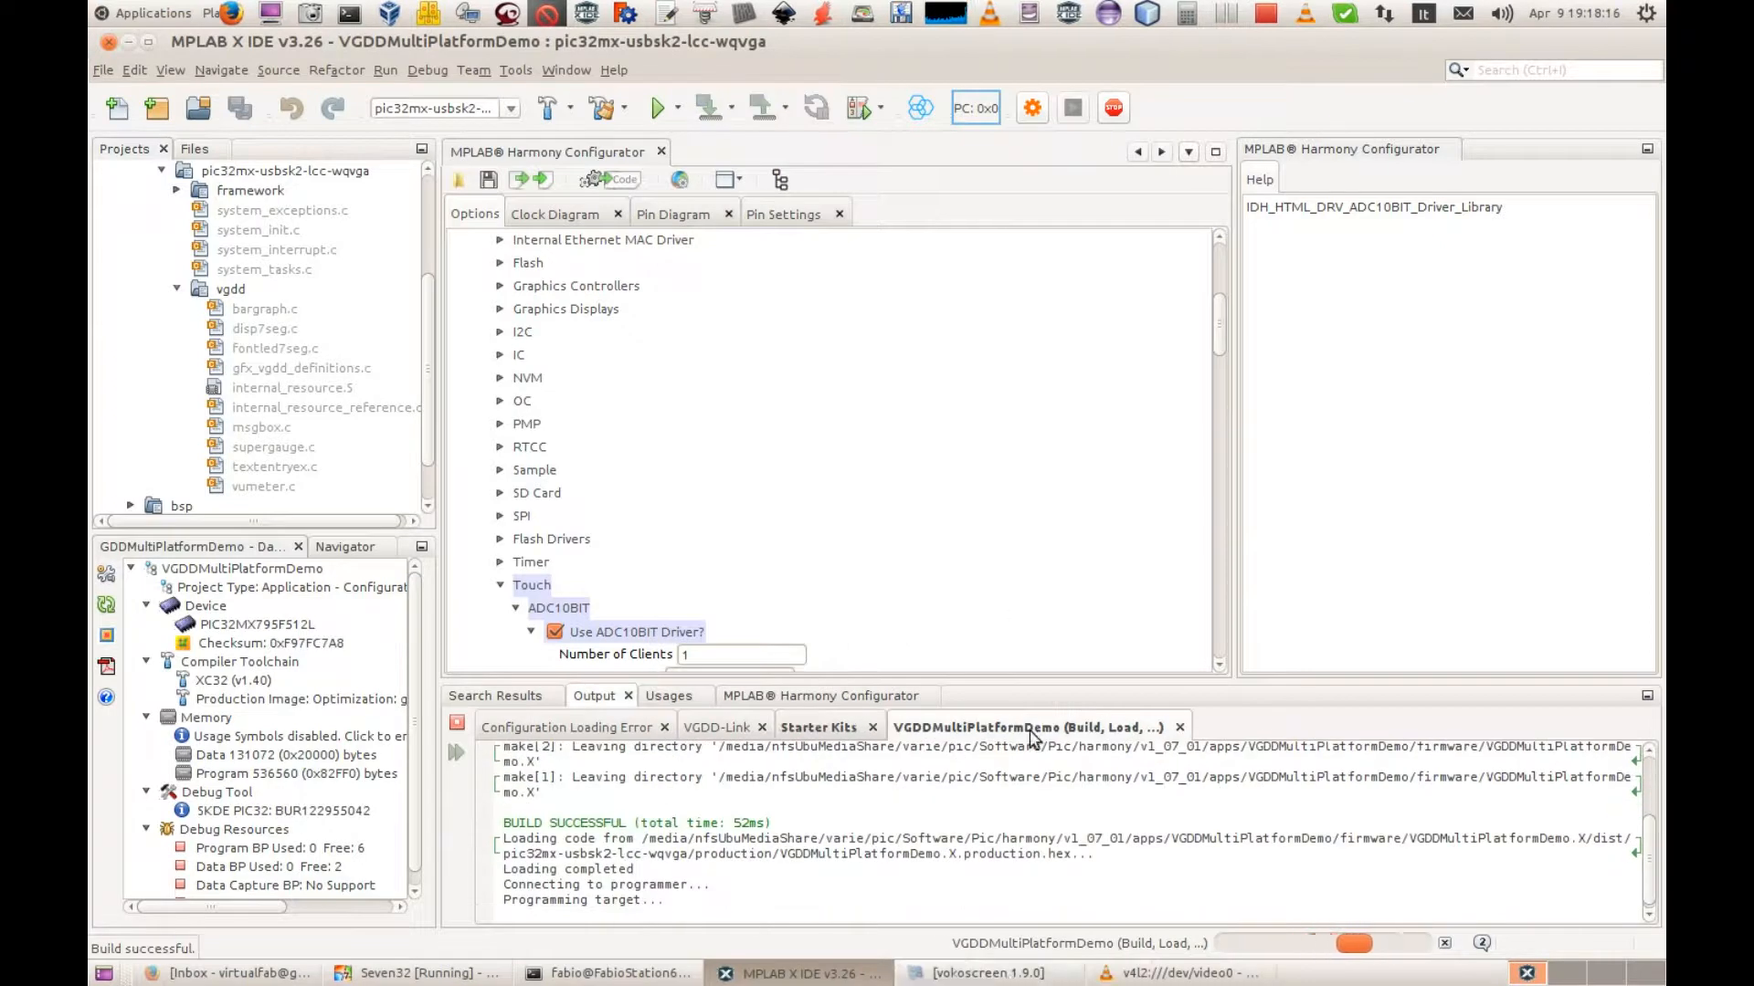
Switch to VLC media player to watch the demo running on the display board, and return to MPLAB X IDE.
{"action": "left_click", "coordinate": [991, 972]}
{"action": "left_click", "coordinate": [995, 973]}
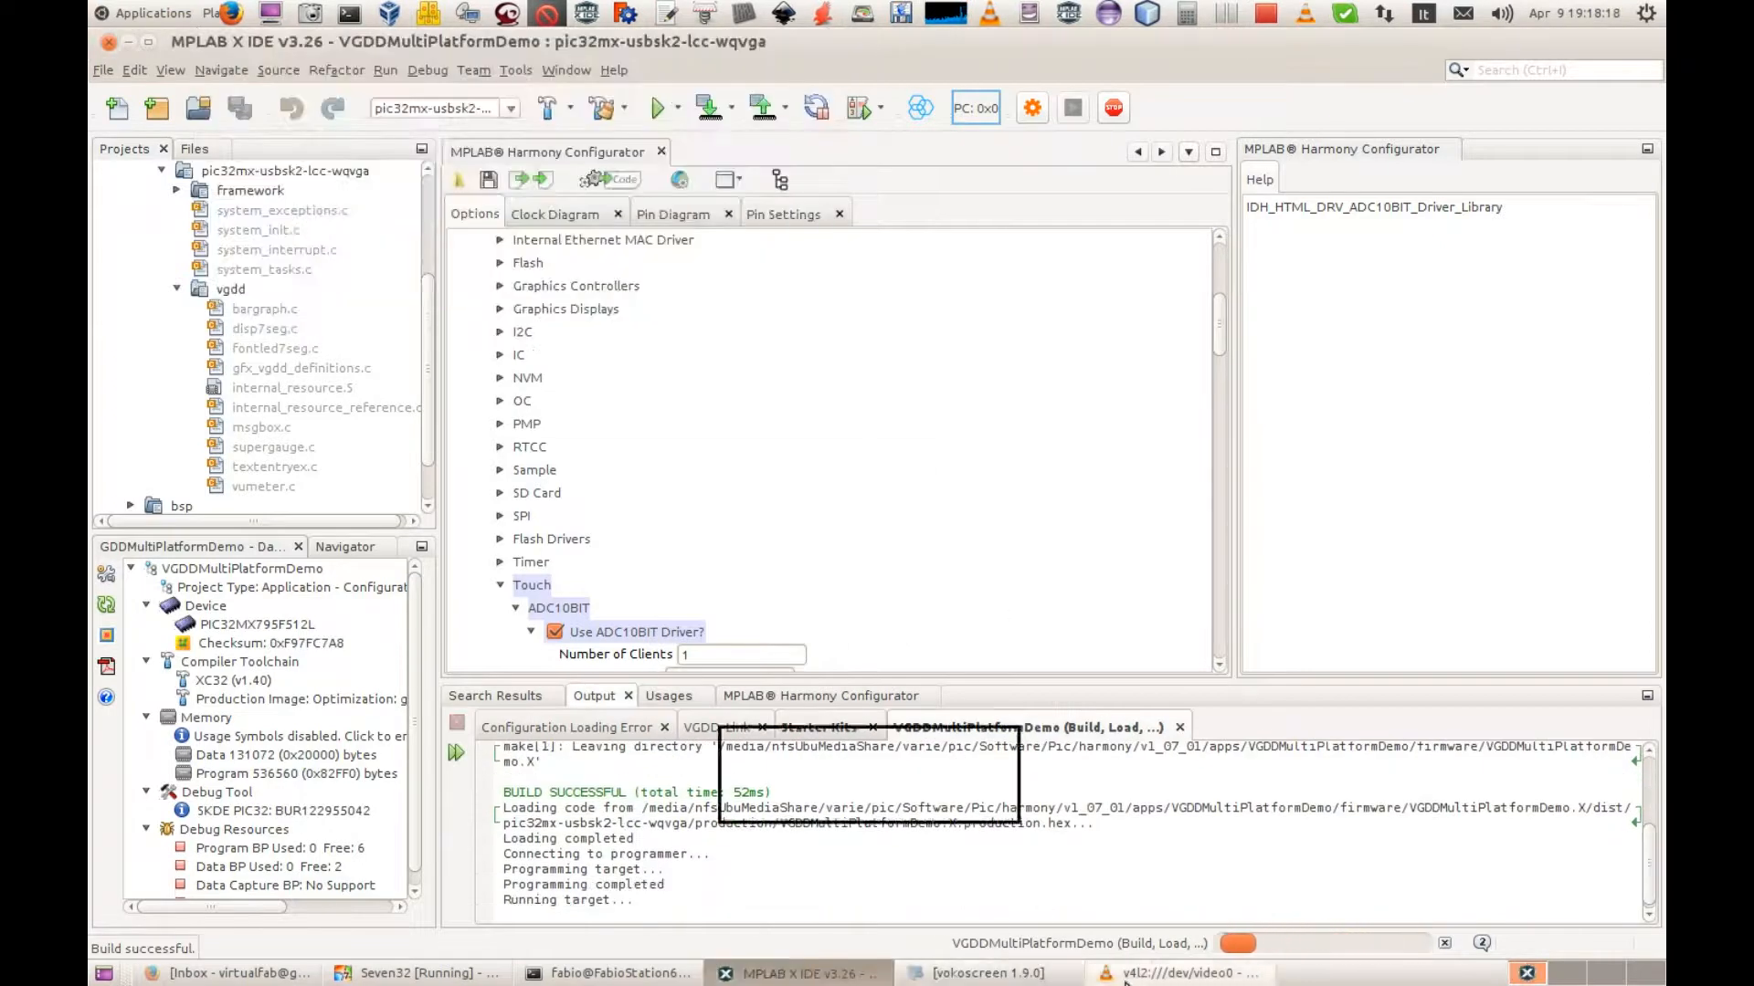
{"action": "left_click", "coordinate": [1155, 971]}
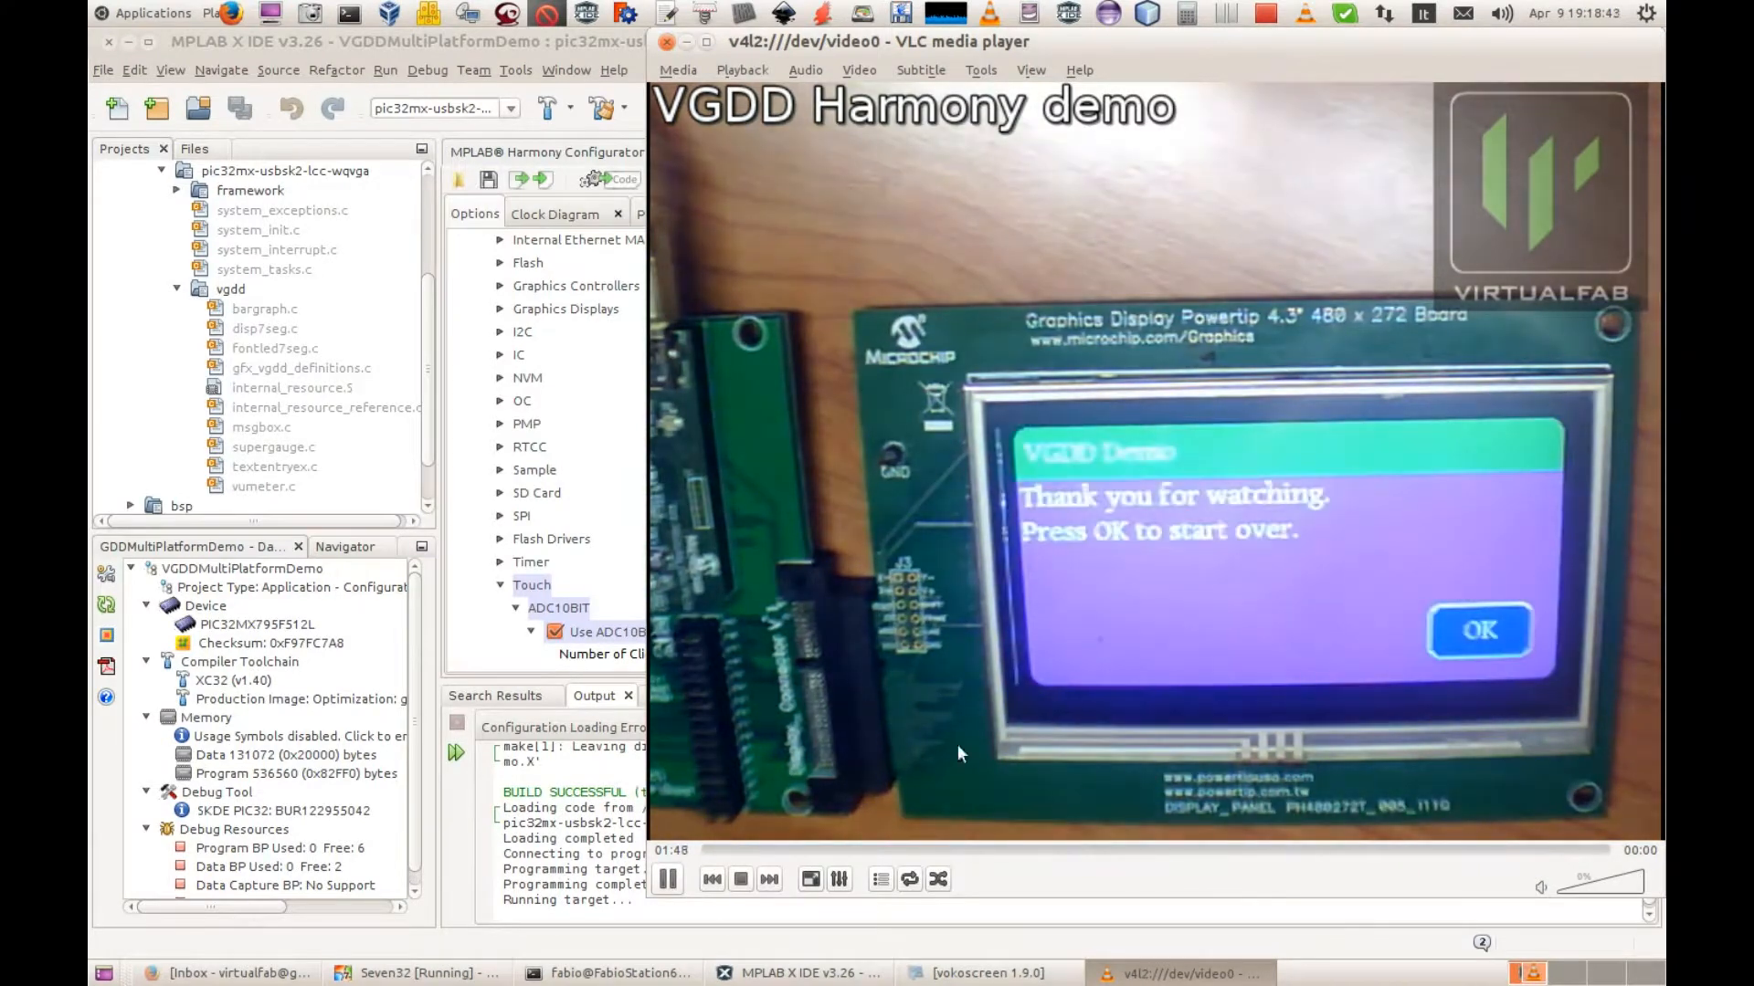
{"action": "left_click", "coordinate": [595, 441]}
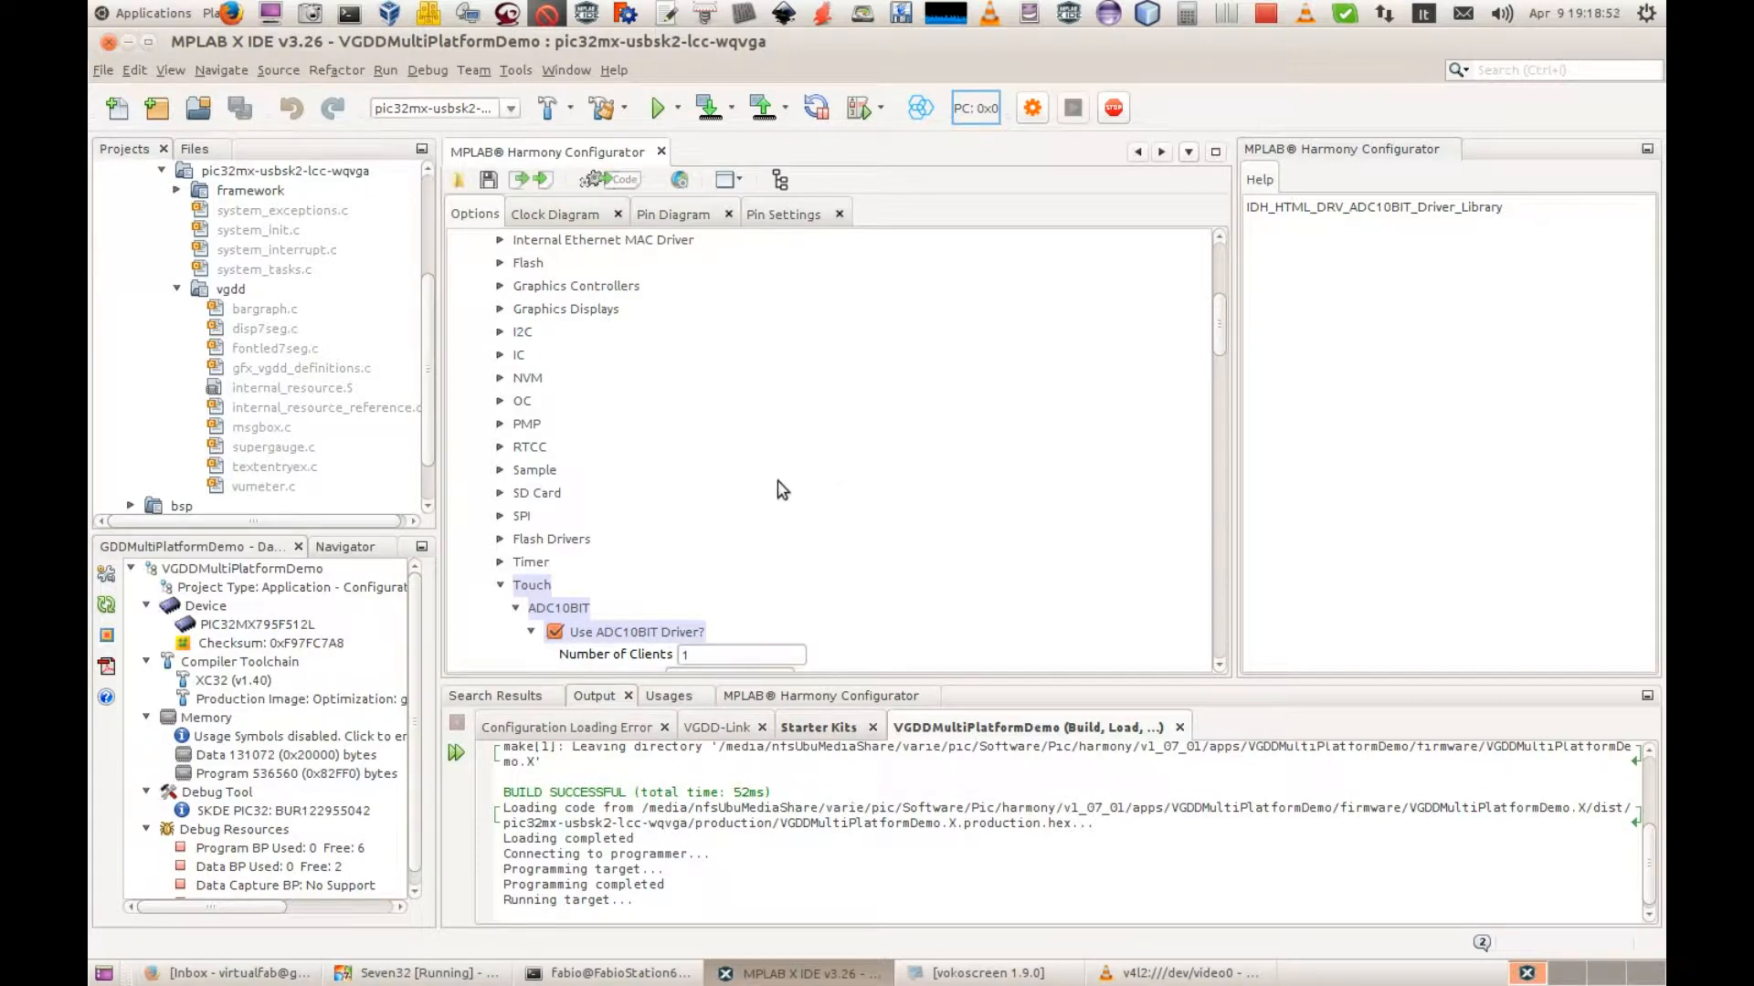
Collapse the app source folder and duplicate the pic32mx-usbsk2-lcc-wqvga configuration in the project's configuration manager.
{"action": "left_click_drag", "start_coordinate": [426, 366], "coordinate": [426, 210]}
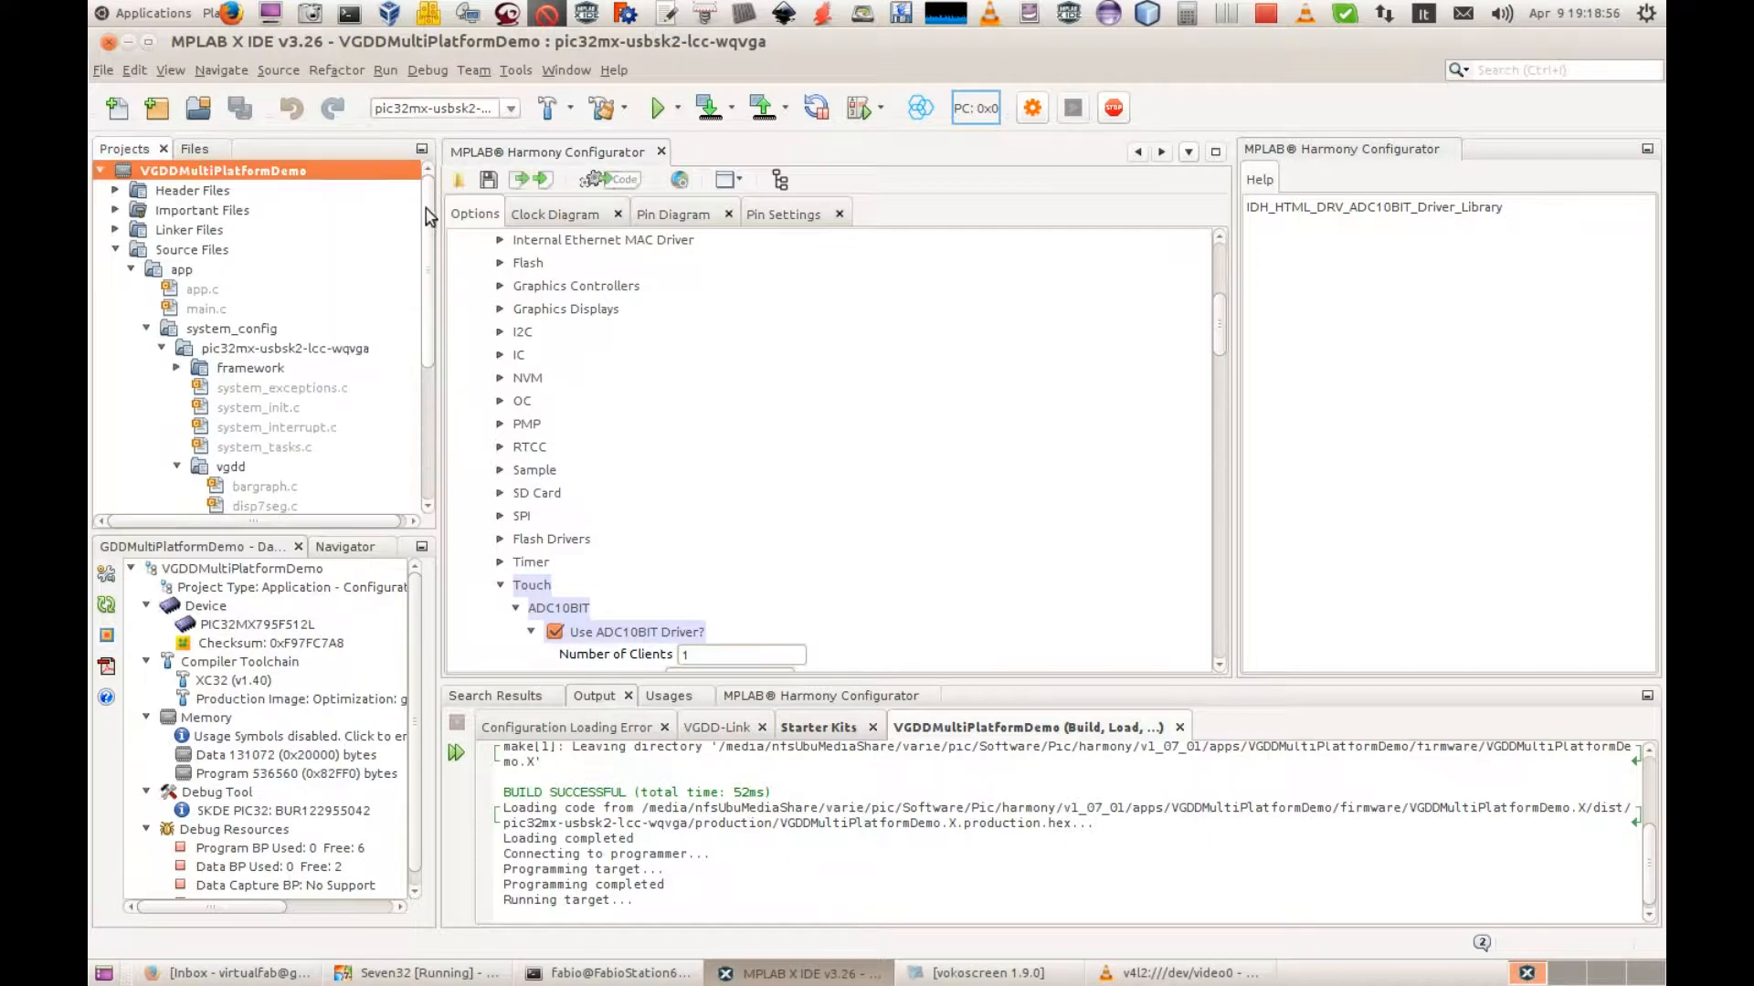
{"action": "left_click", "coordinate": [131, 271]}
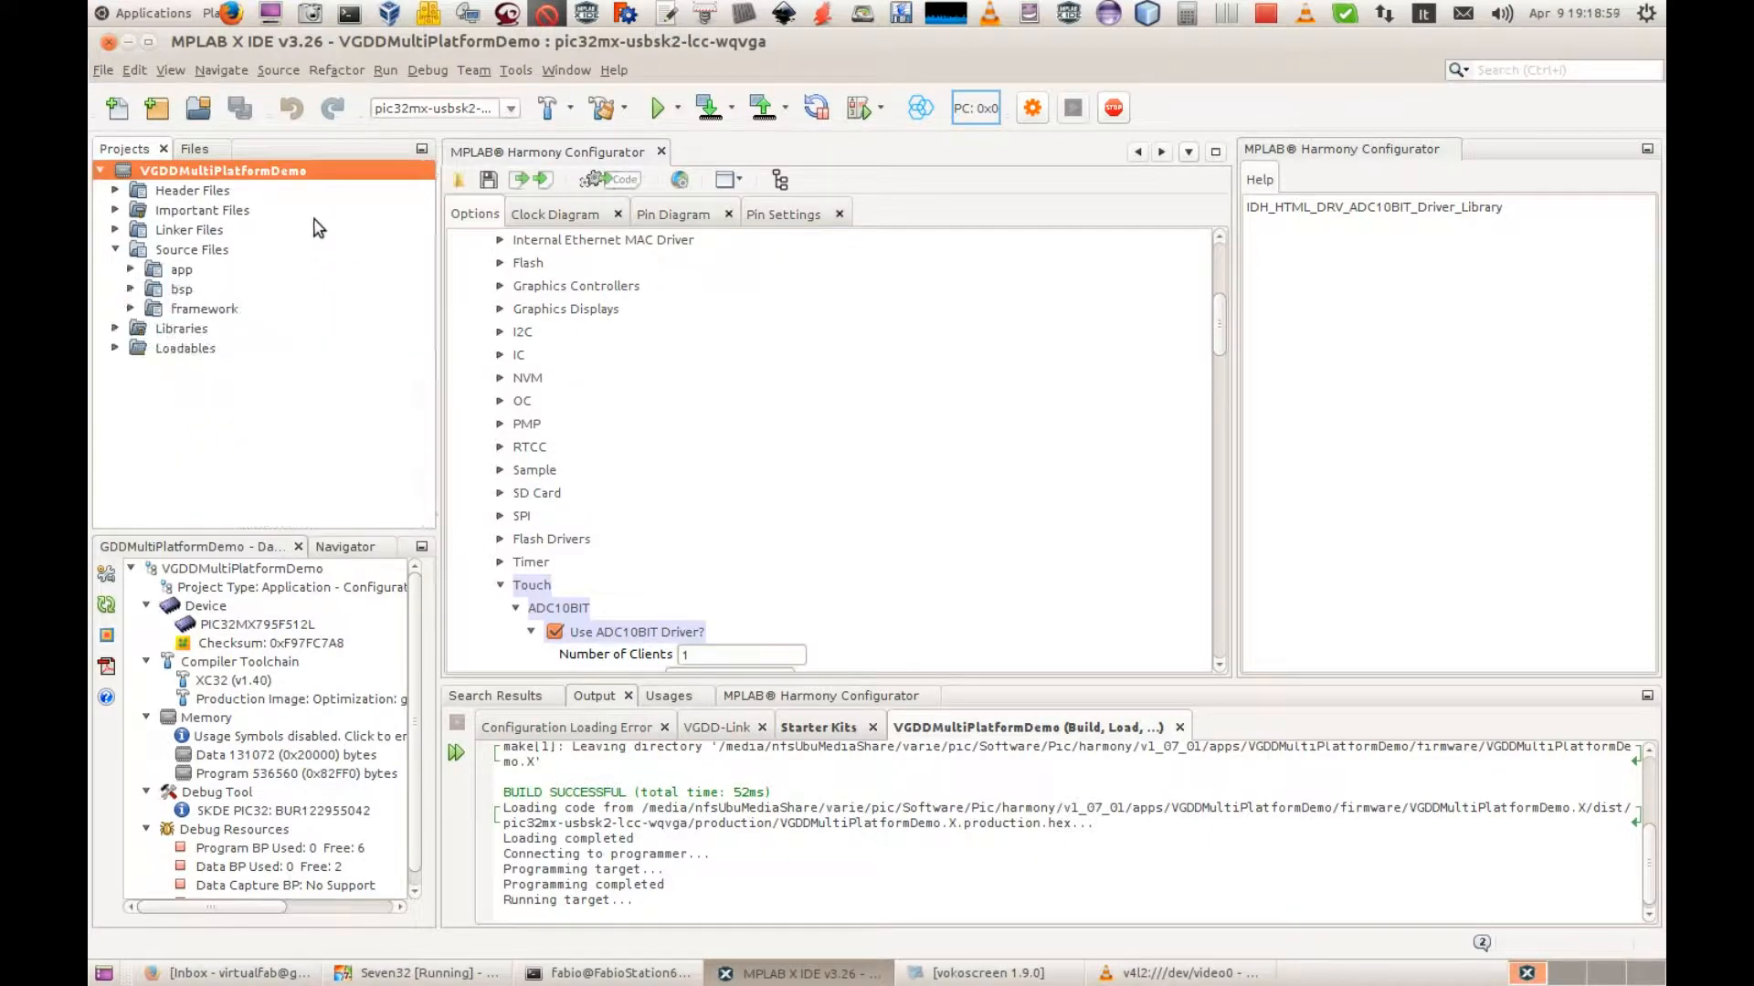
{"action": "left_click", "coordinate": [511, 106]}
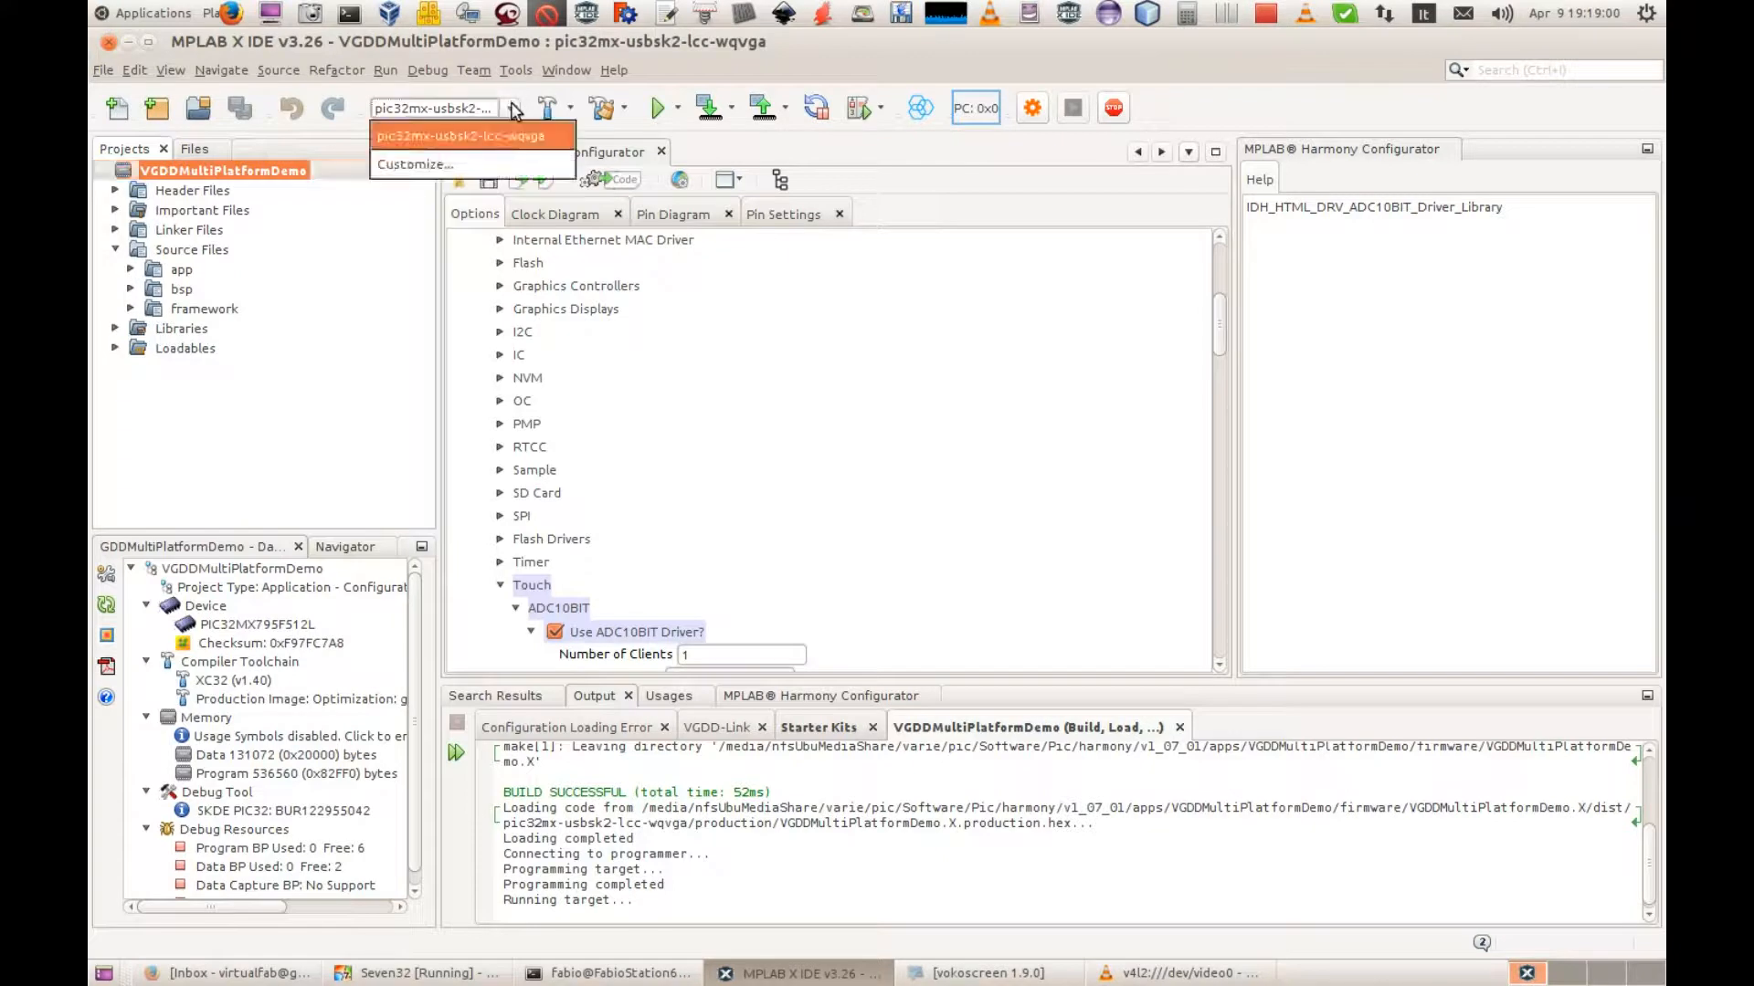
{"action": "left_click", "coordinate": [427, 172]}
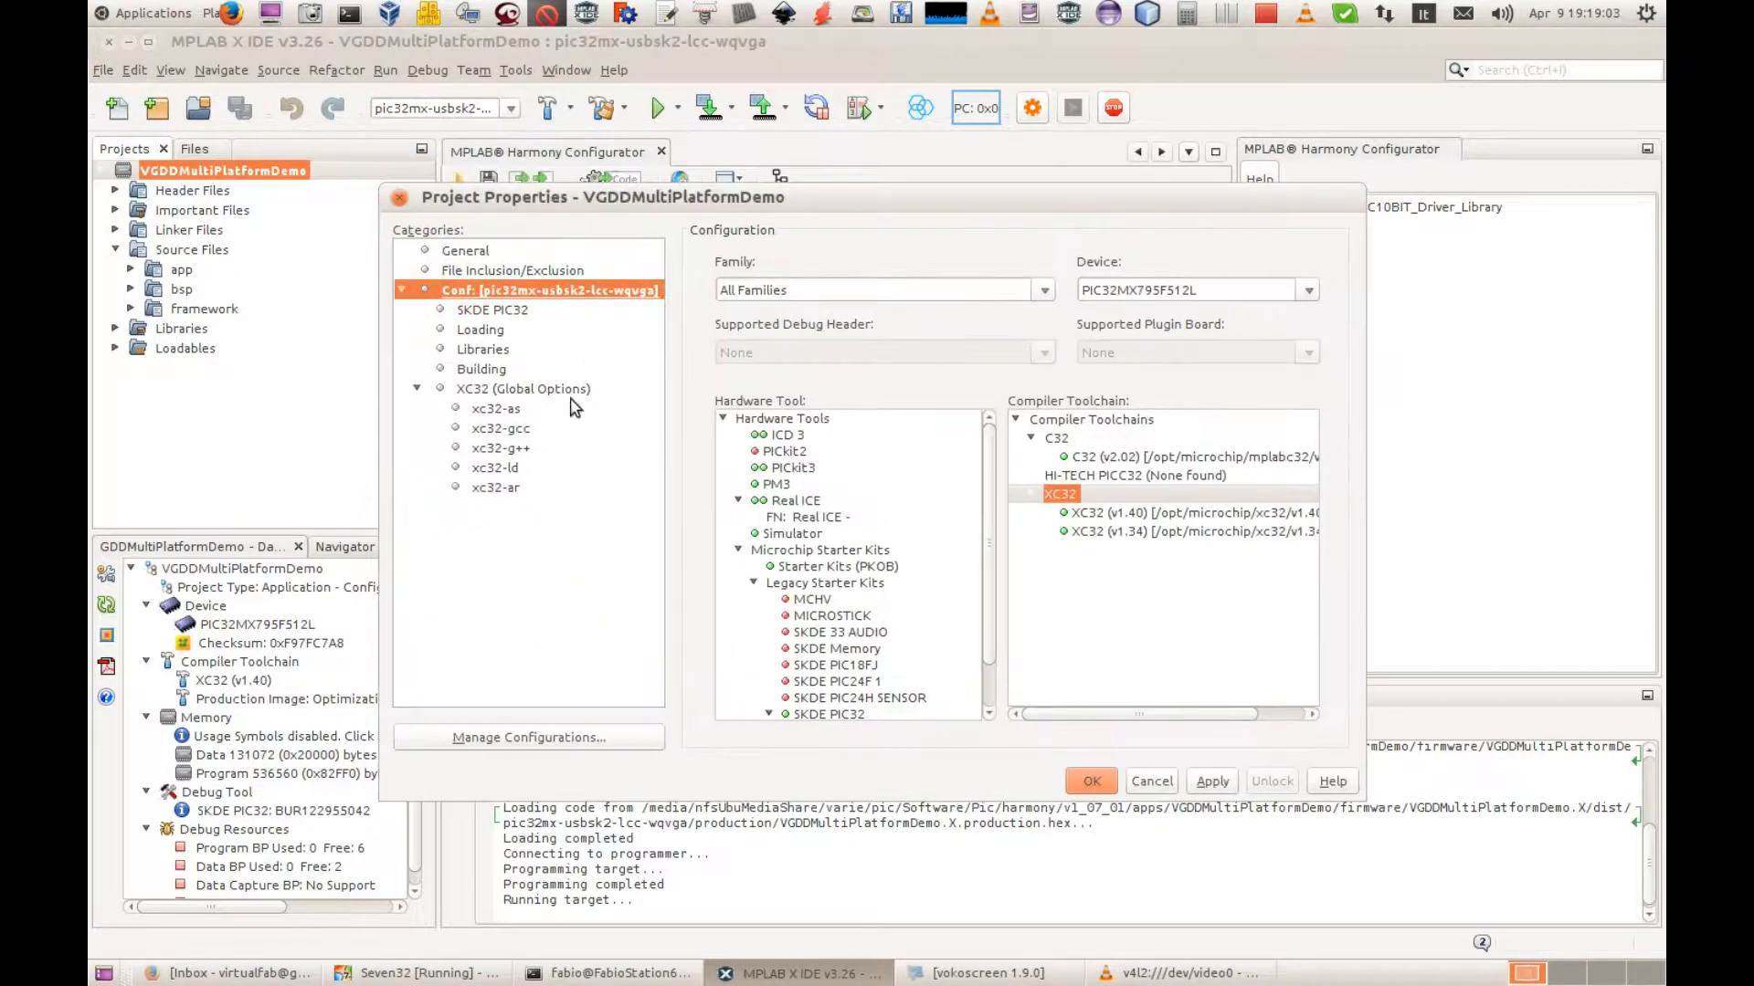
{"action": "left_click", "coordinate": [559, 738]}
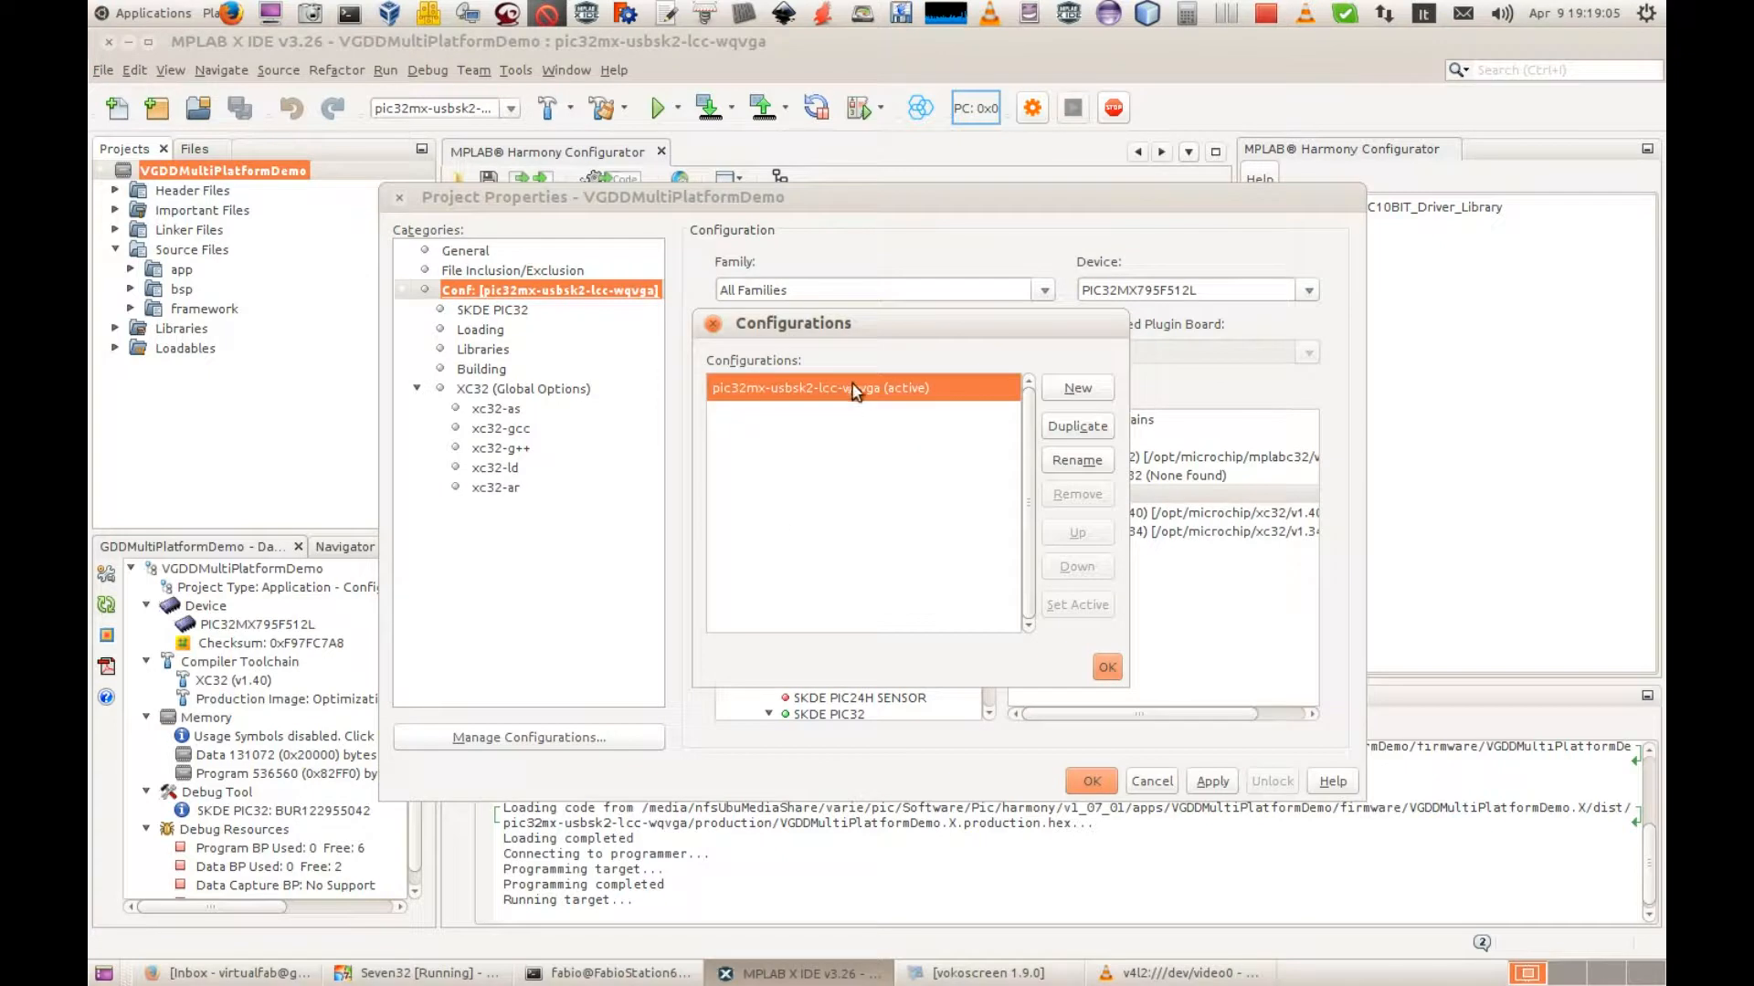
{"action": "left_click", "coordinate": [1077, 431]}
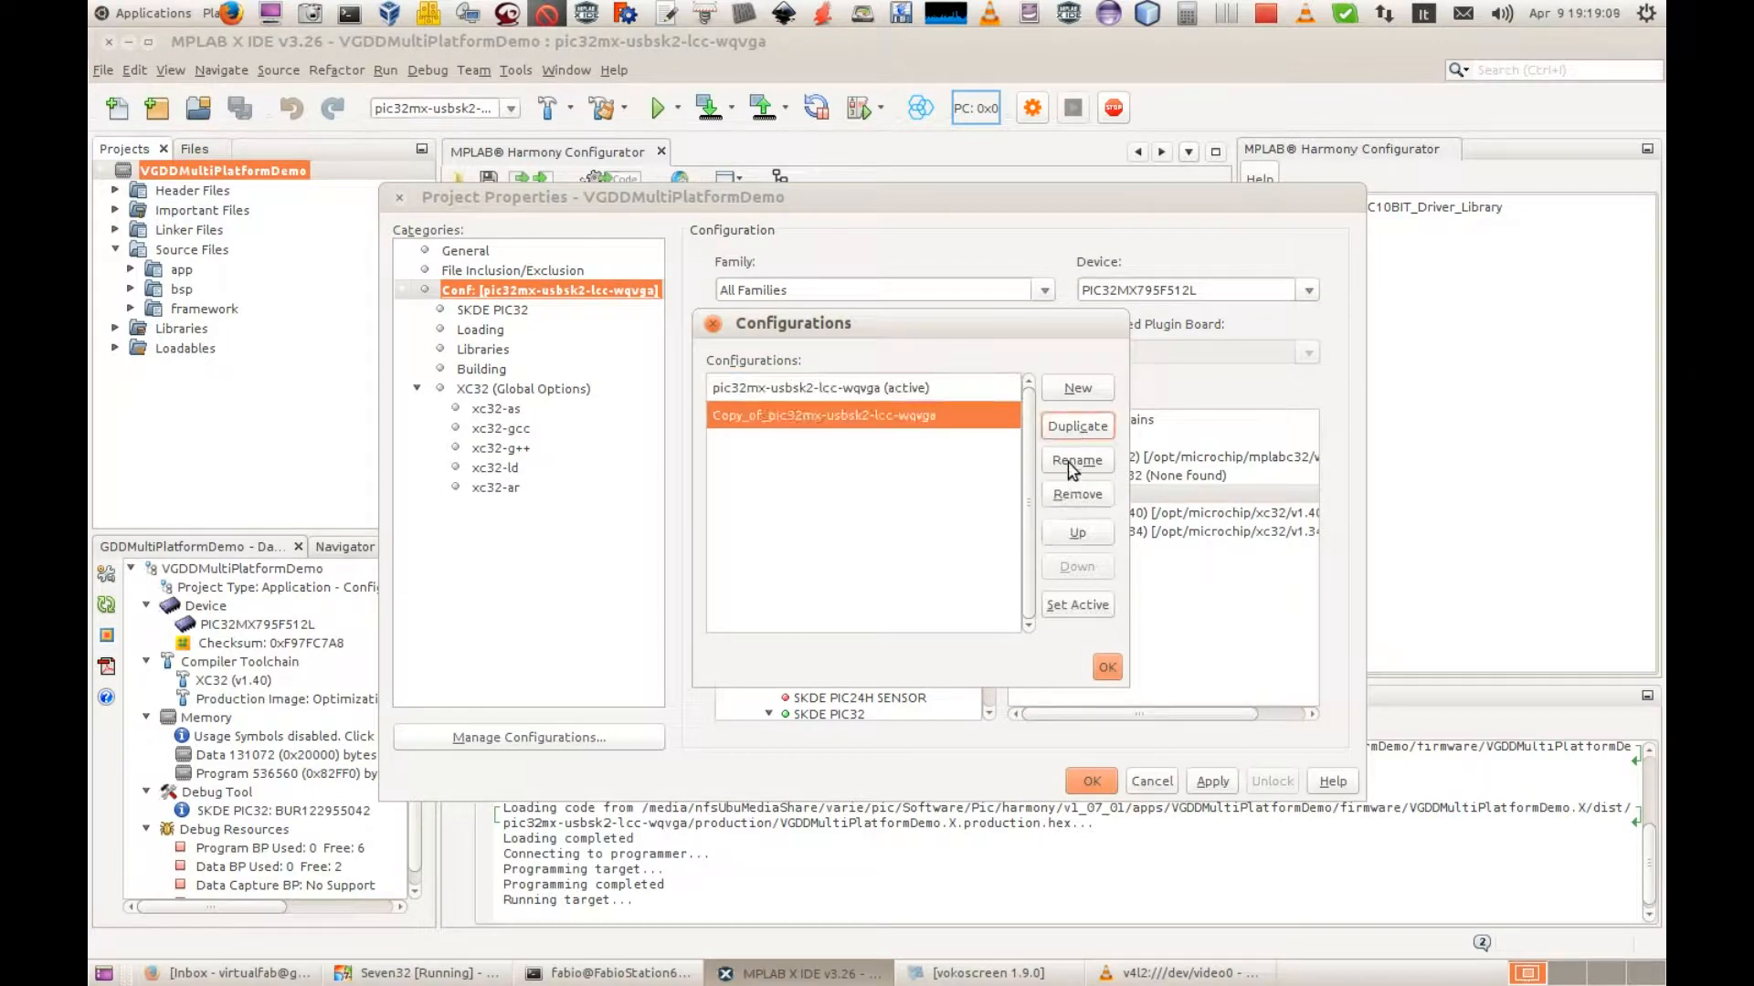
Rename the duplicated configuration as pic23da210-wqvga and make it the active configuration.
{"action": "left_click", "coordinate": [1074, 463]}
{"action": "key", "text": "Home"}
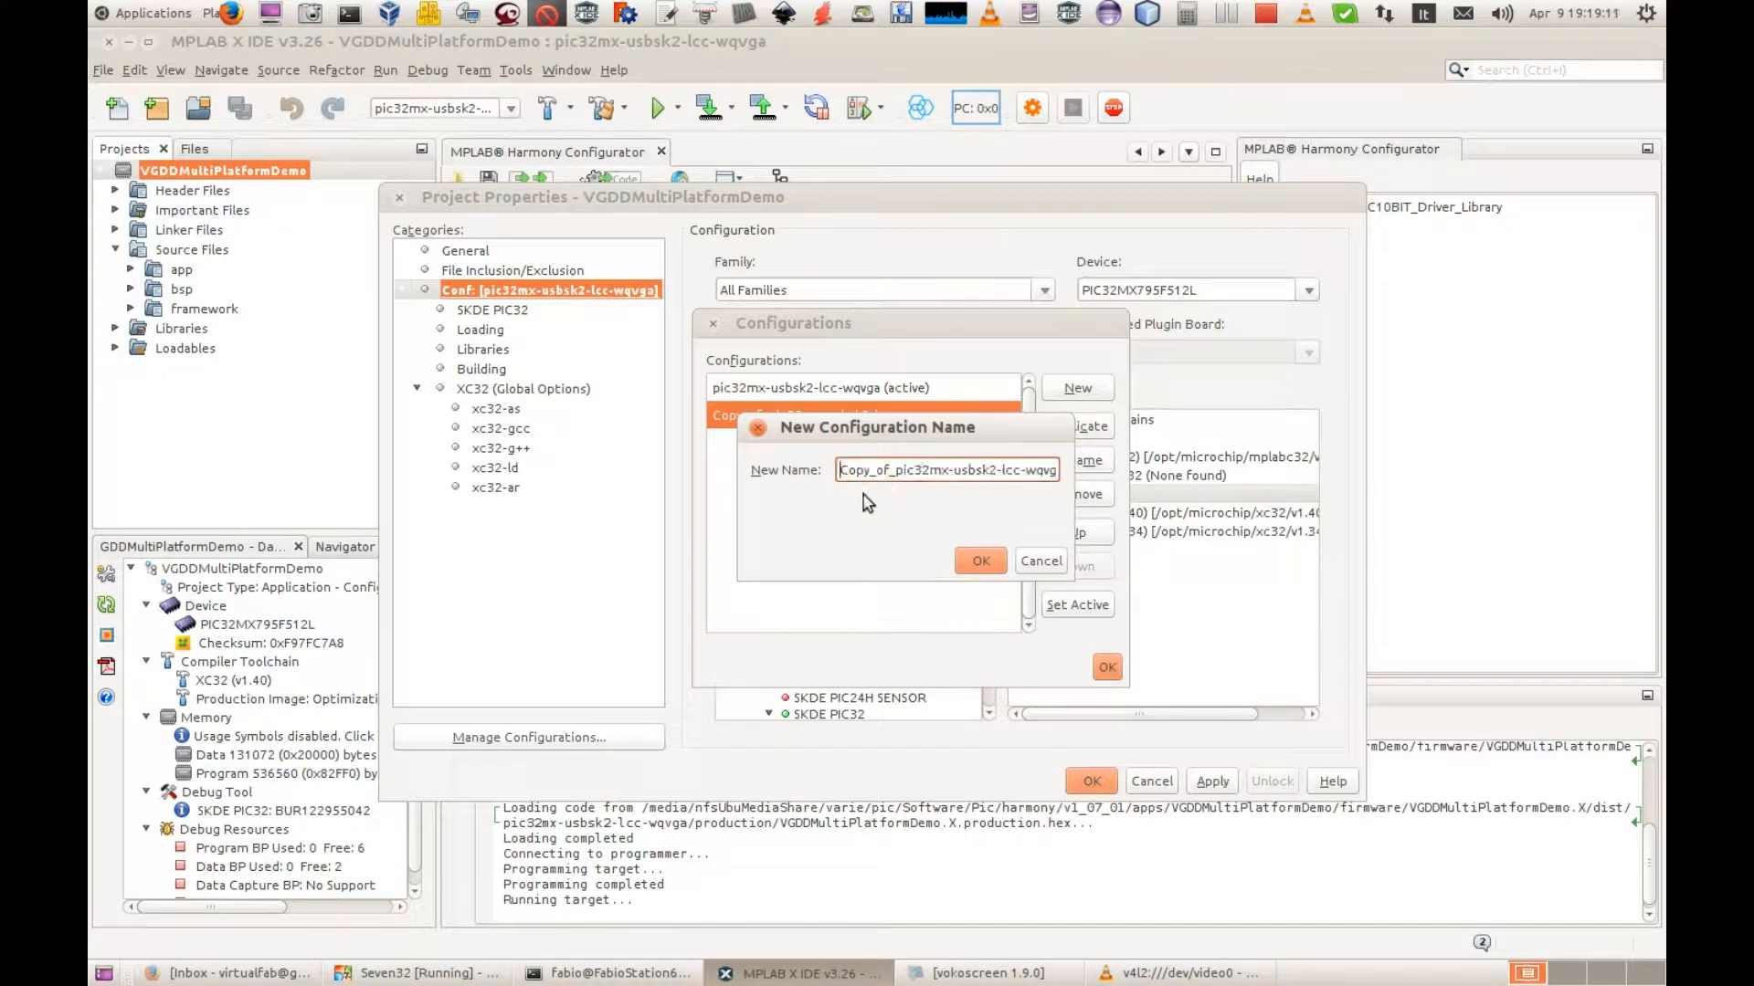
{"action": "type", "text": "pic23"}
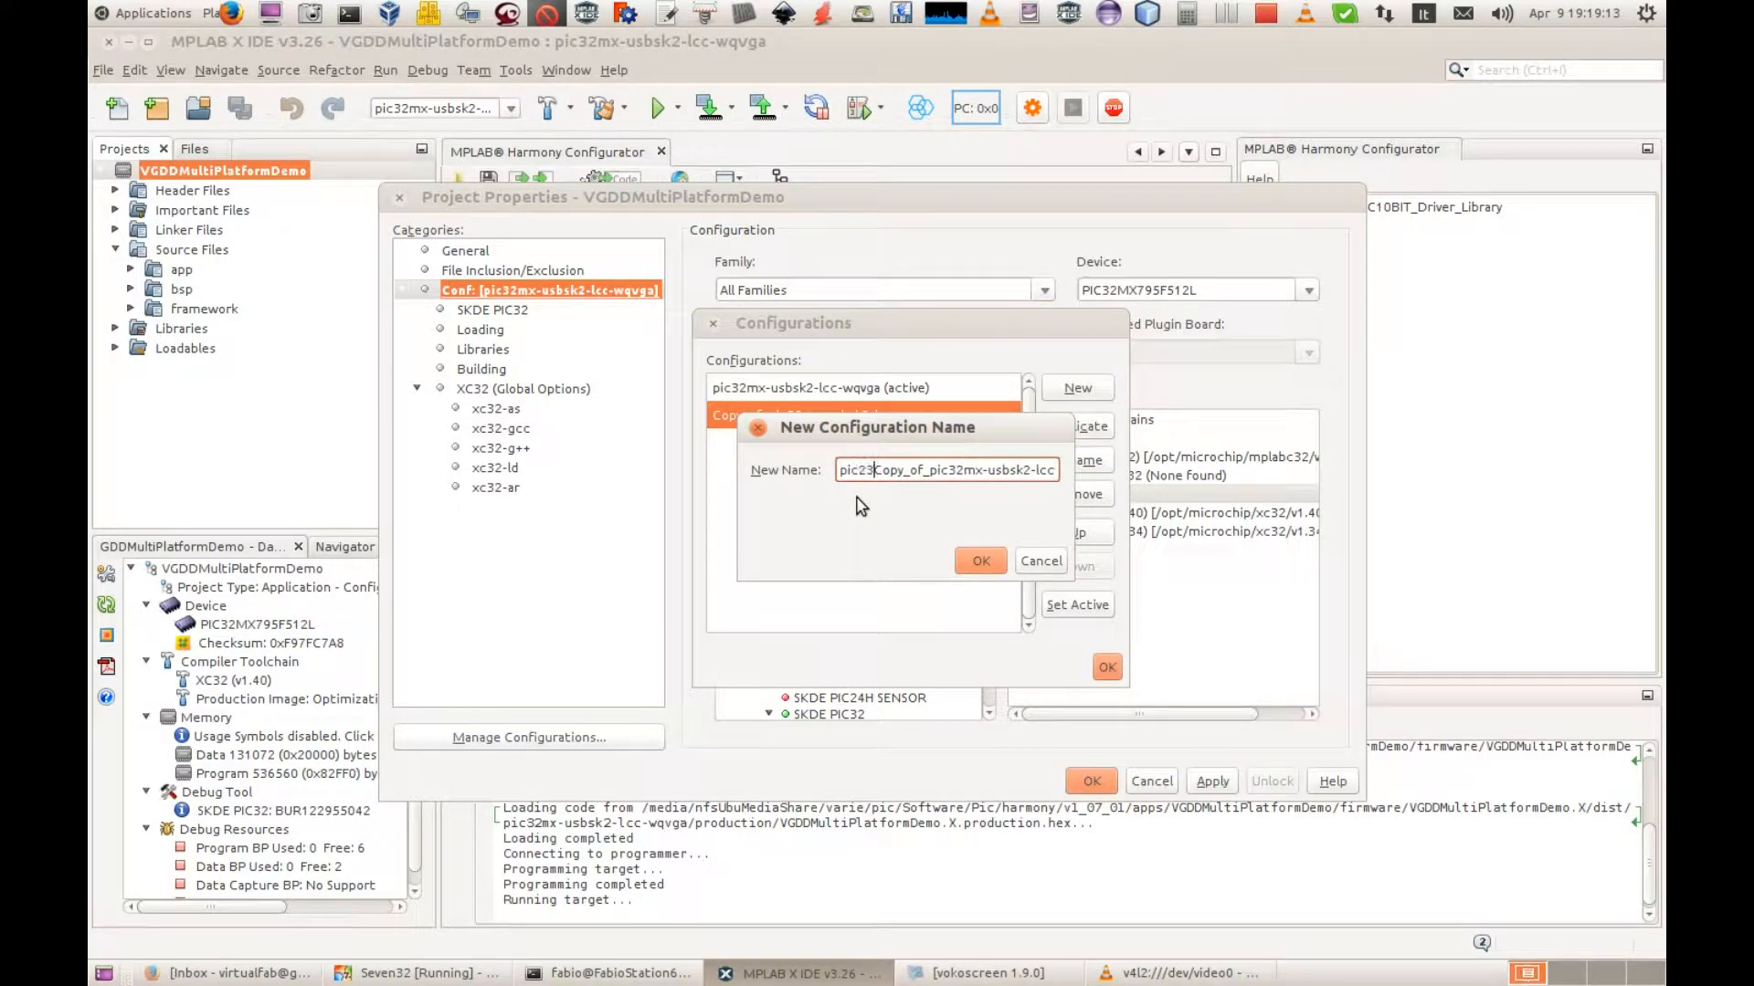
{"action": "type", "text": "da10"}
{"action": "key", "text": "BackSpace"}
{"action": "type", "text": "21"}
{"action": "key", "text": "BackSpace"}
{"action": "key", "text": "BackSpace"}
{"action": "key", "text": "BackSpace"}
{"action": "type", "text": "210"}
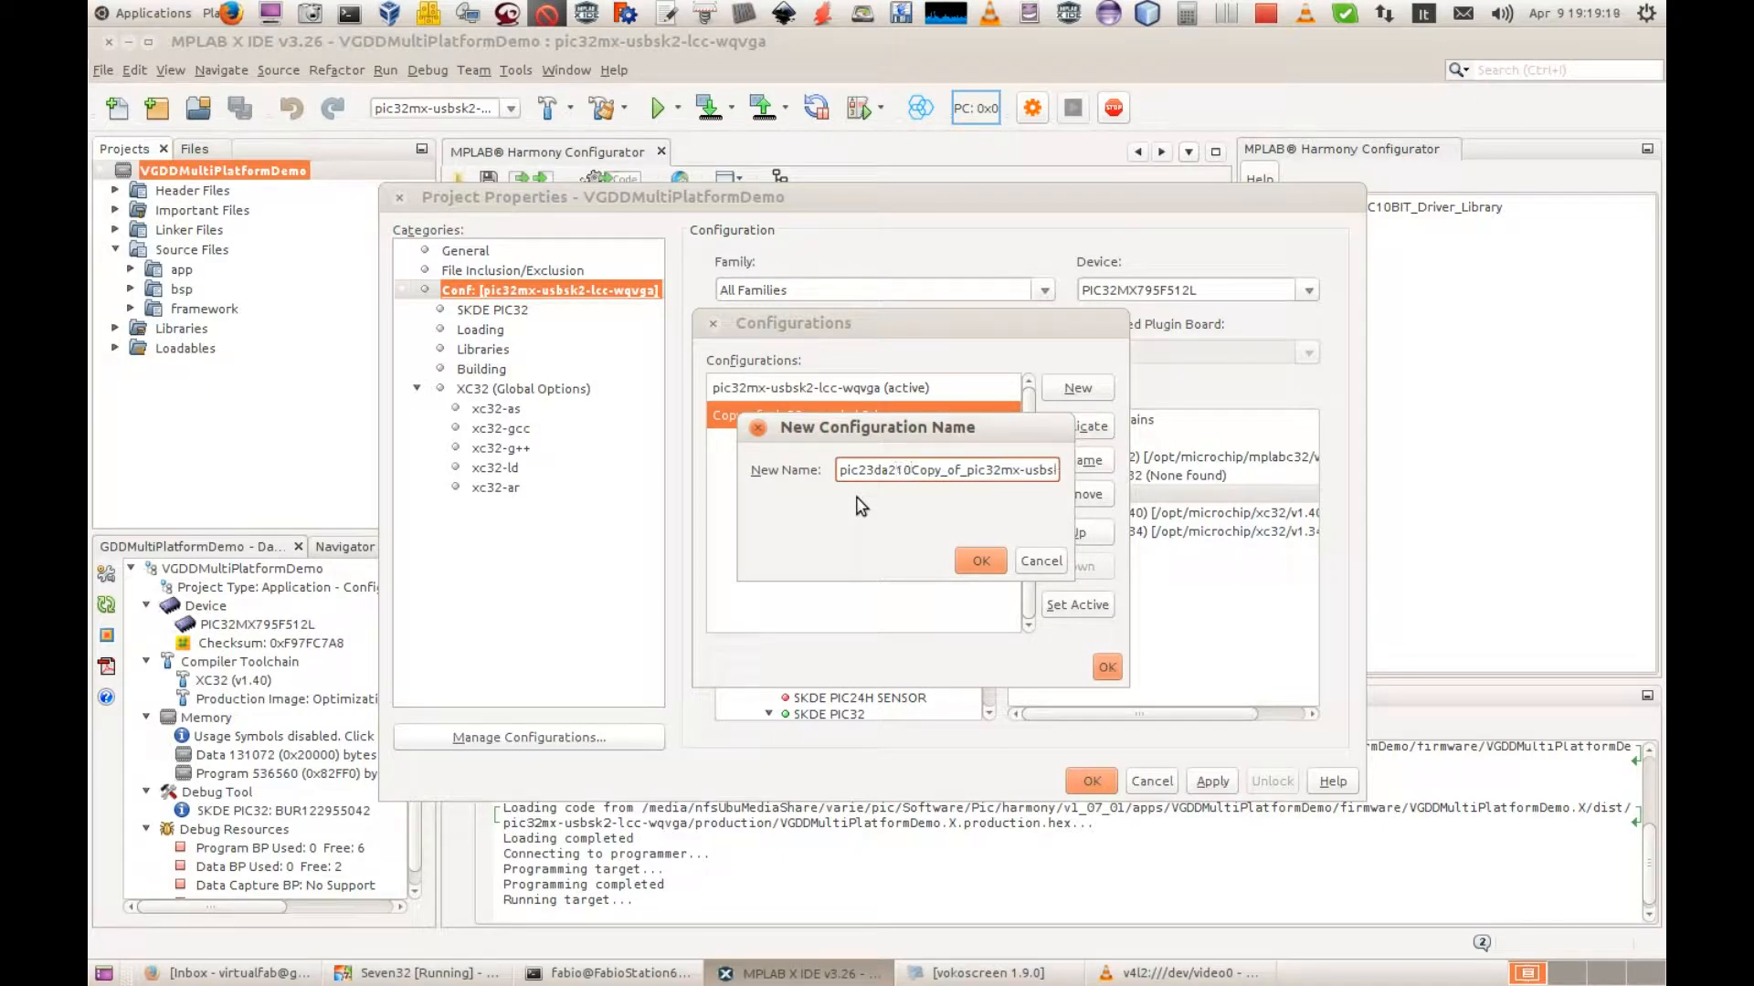
{"action": "type", "text": "-"}
{"action": "key", "text": "Delete"}
{"action": "key", "text": "Delete"}
{"action": "key", "text": "Delete"}
{"action": "key", "text": "Delete"}
{"action": "key", "text": "Delete"}
{"action": "key", "text": "Delete"}
{"action": "key", "text": "Delete"}
{"action": "key", "text": "Delete"}
{"action": "key", "text": "Delete"}
{"action": "key", "text": "Delete"}
{"action": "key", "text": "Delete"}
{"action": "key", "text": "Delete"}
{"action": "key", "text": "Delete"}
{"action": "key", "text": "Delete"}
{"action": "key", "text": "Delete"}
{"action": "key", "text": "Delete"}
{"action": "key", "text": "Delete"}
{"action": "key", "text": "Delete"}
{"action": "key", "text": "Delete"}
{"action": "key", "text": "Delete"}
{"action": "key", "text": "Delete"}
{"action": "key", "text": "Delete"}
{"action": "key", "text": "Delete"}
{"action": "key", "text": "Delete"}
{"action": "key", "text": "Delete"}
{"action": "key", "text": "Delete"}
{"action": "key", "text": "Delete"}
{"action": "key", "text": "Delete"}
{"action": "left_click", "coordinate": [978, 560]}
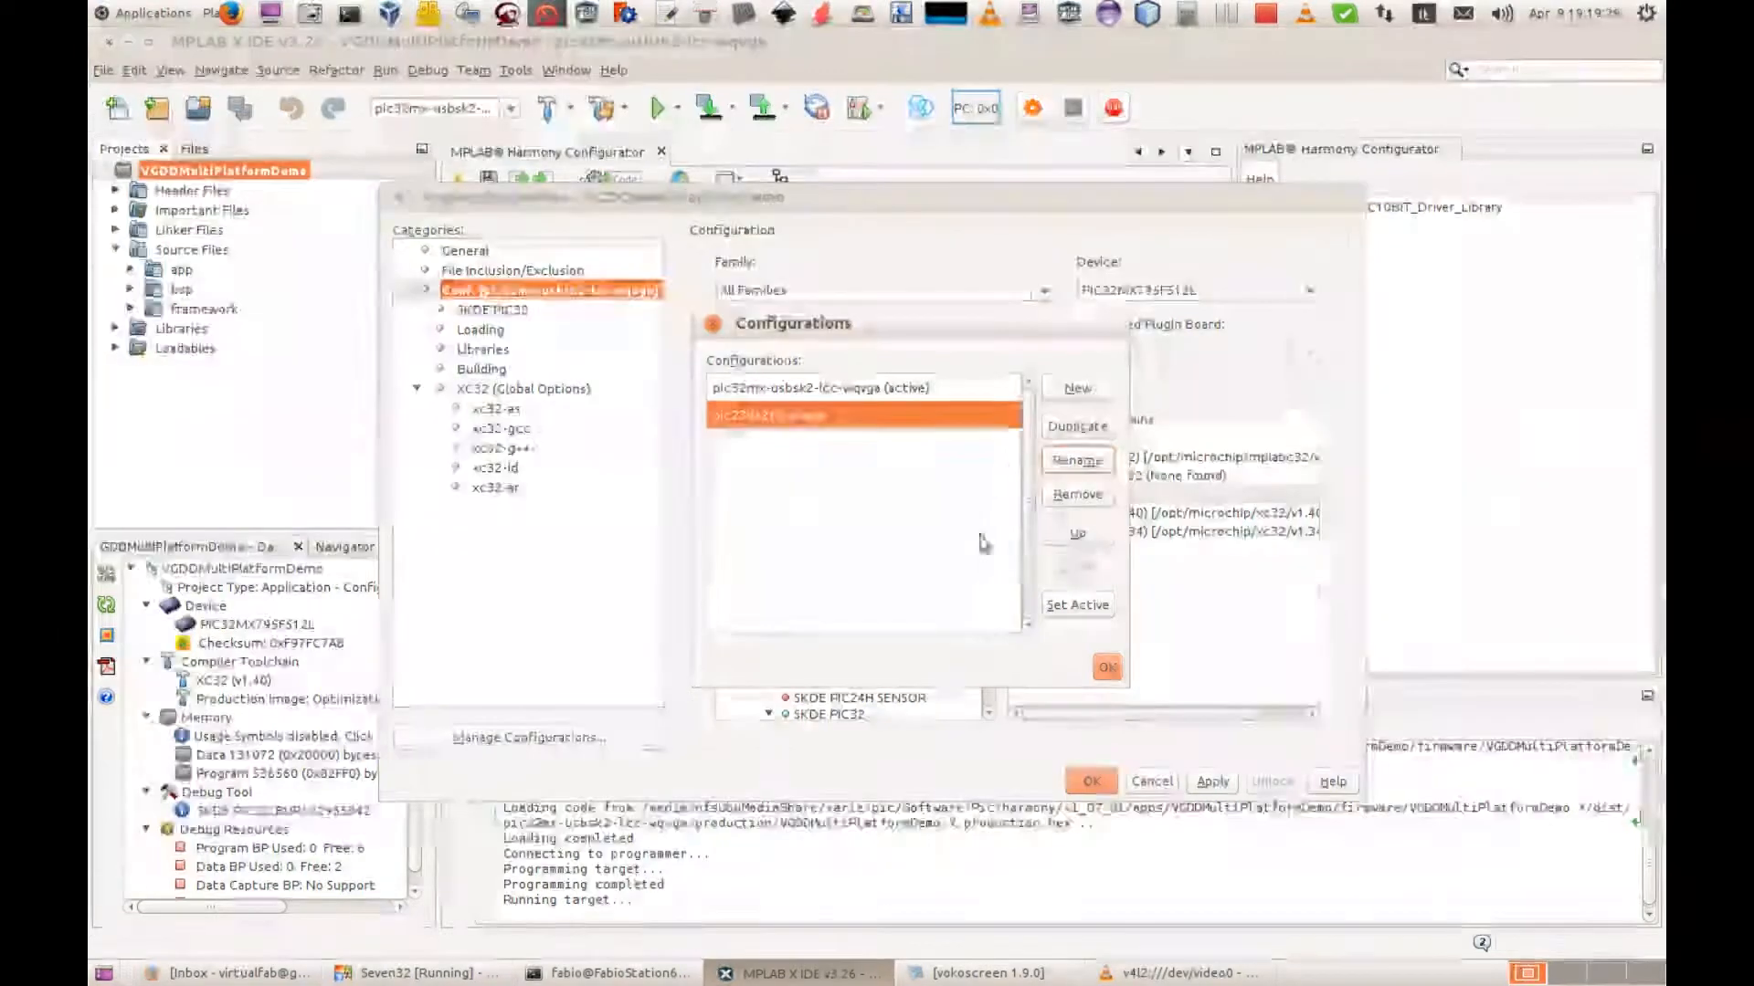
{"action": "left_click", "coordinate": [1079, 607]}
{"action": "left_click", "coordinate": [1106, 667]}
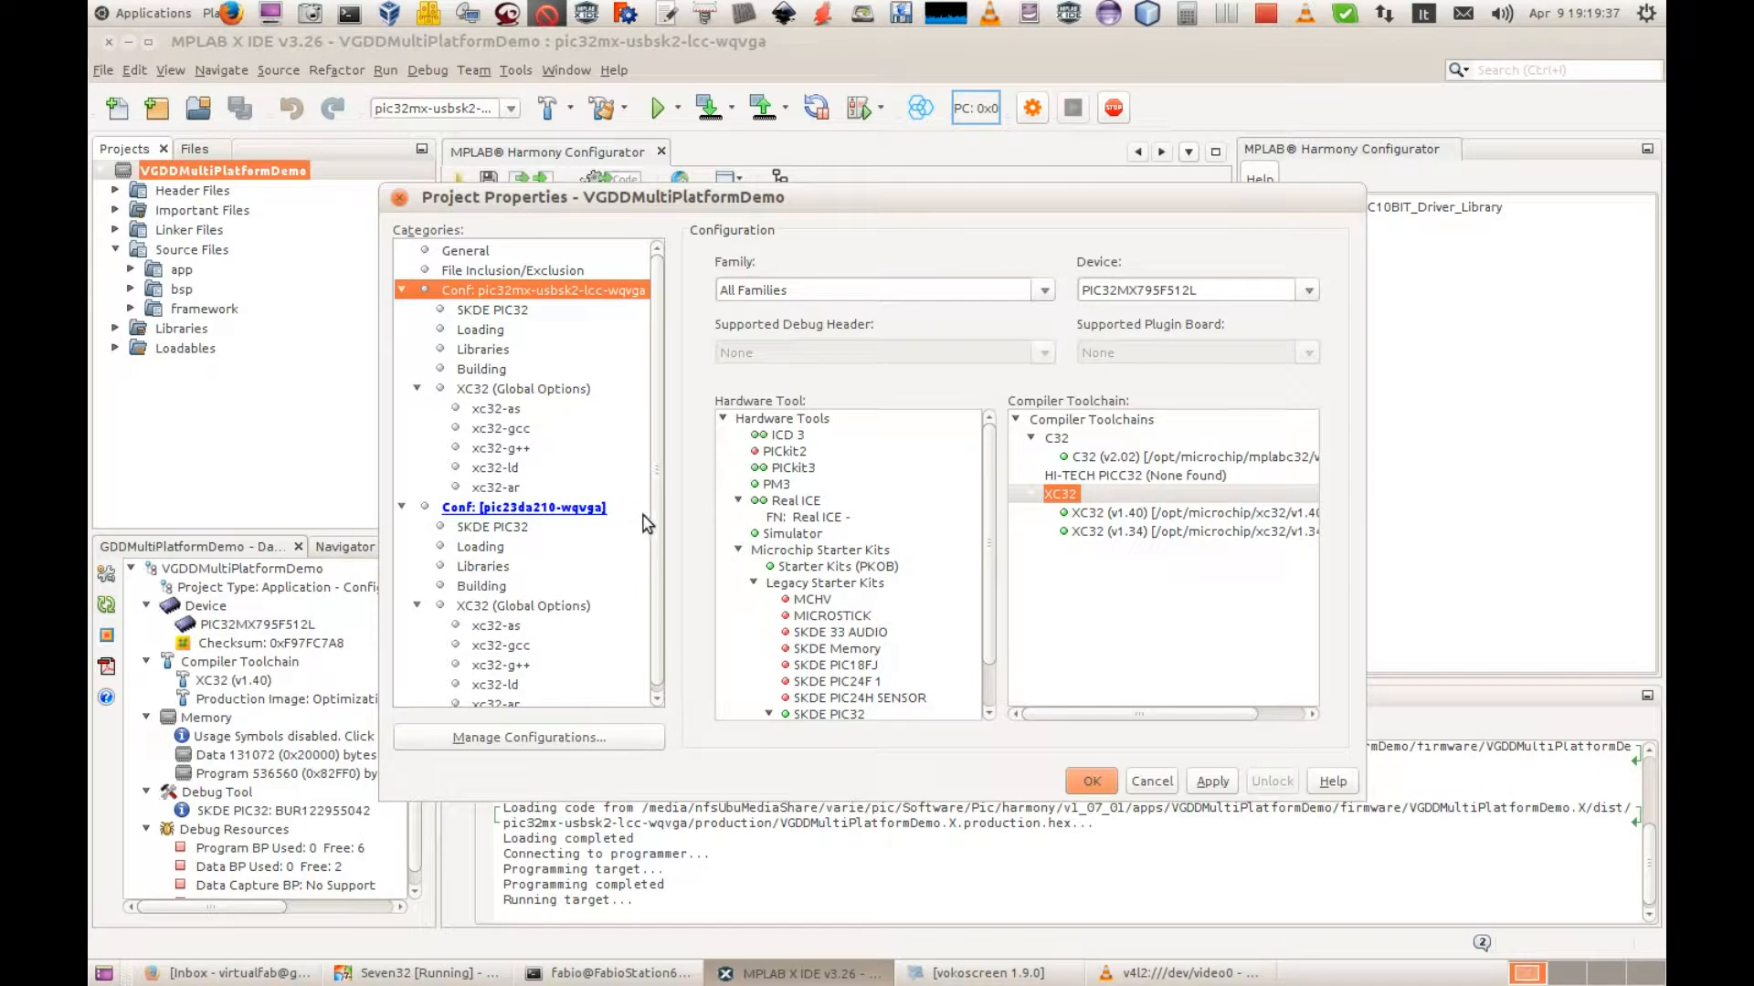
Set the pic23da210-wqvga configuration's device to PIC24FJ256DA210 from the Recently Used family.
{"action": "left_click", "coordinate": [572, 511]}
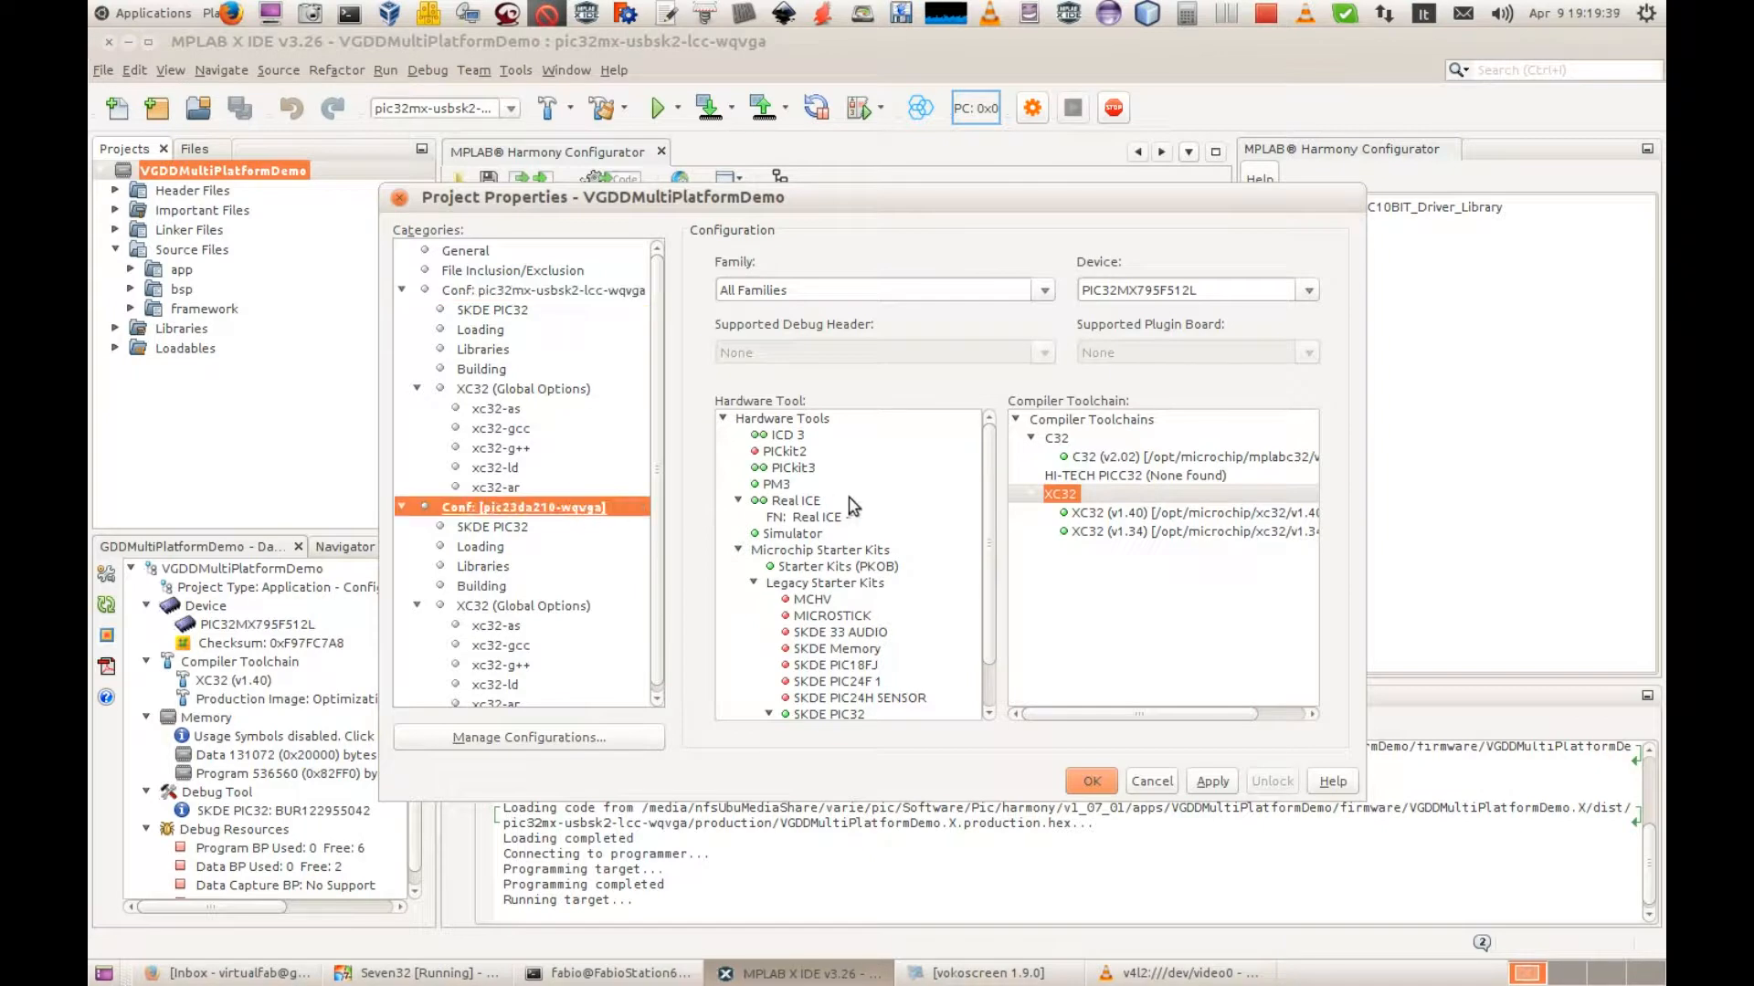
{"action": "left_click", "coordinate": [1042, 292]}
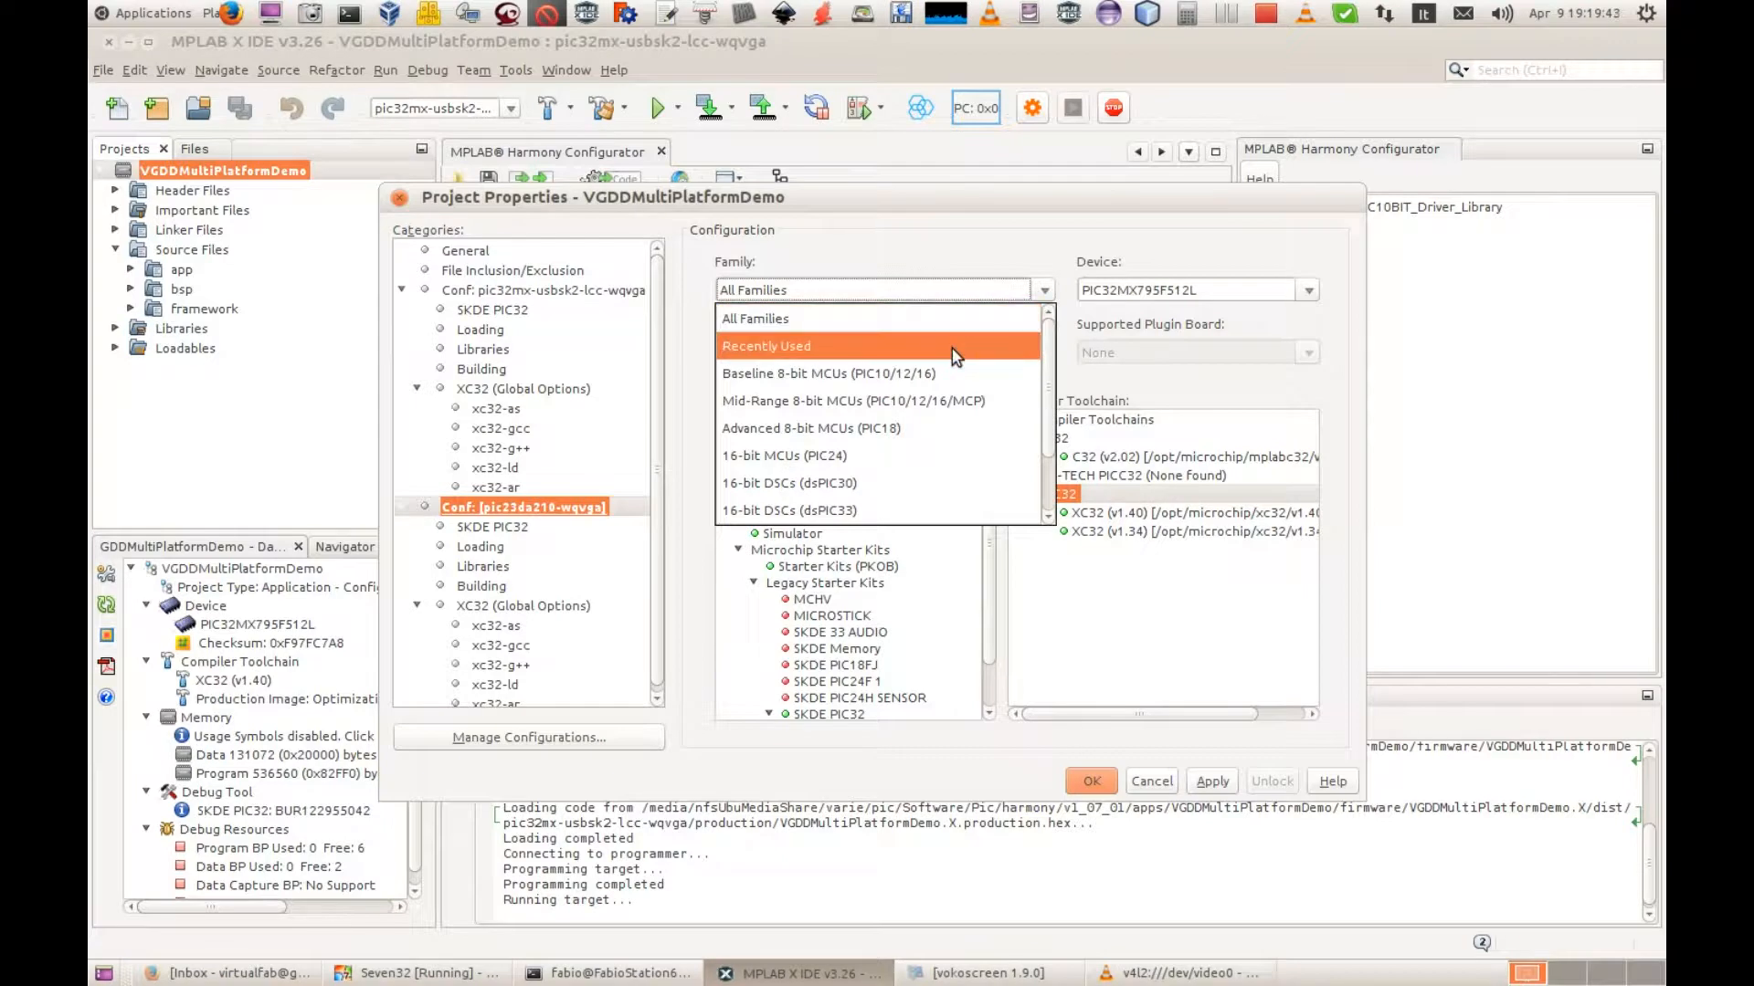
{"action": "left_click", "coordinate": [955, 347]}
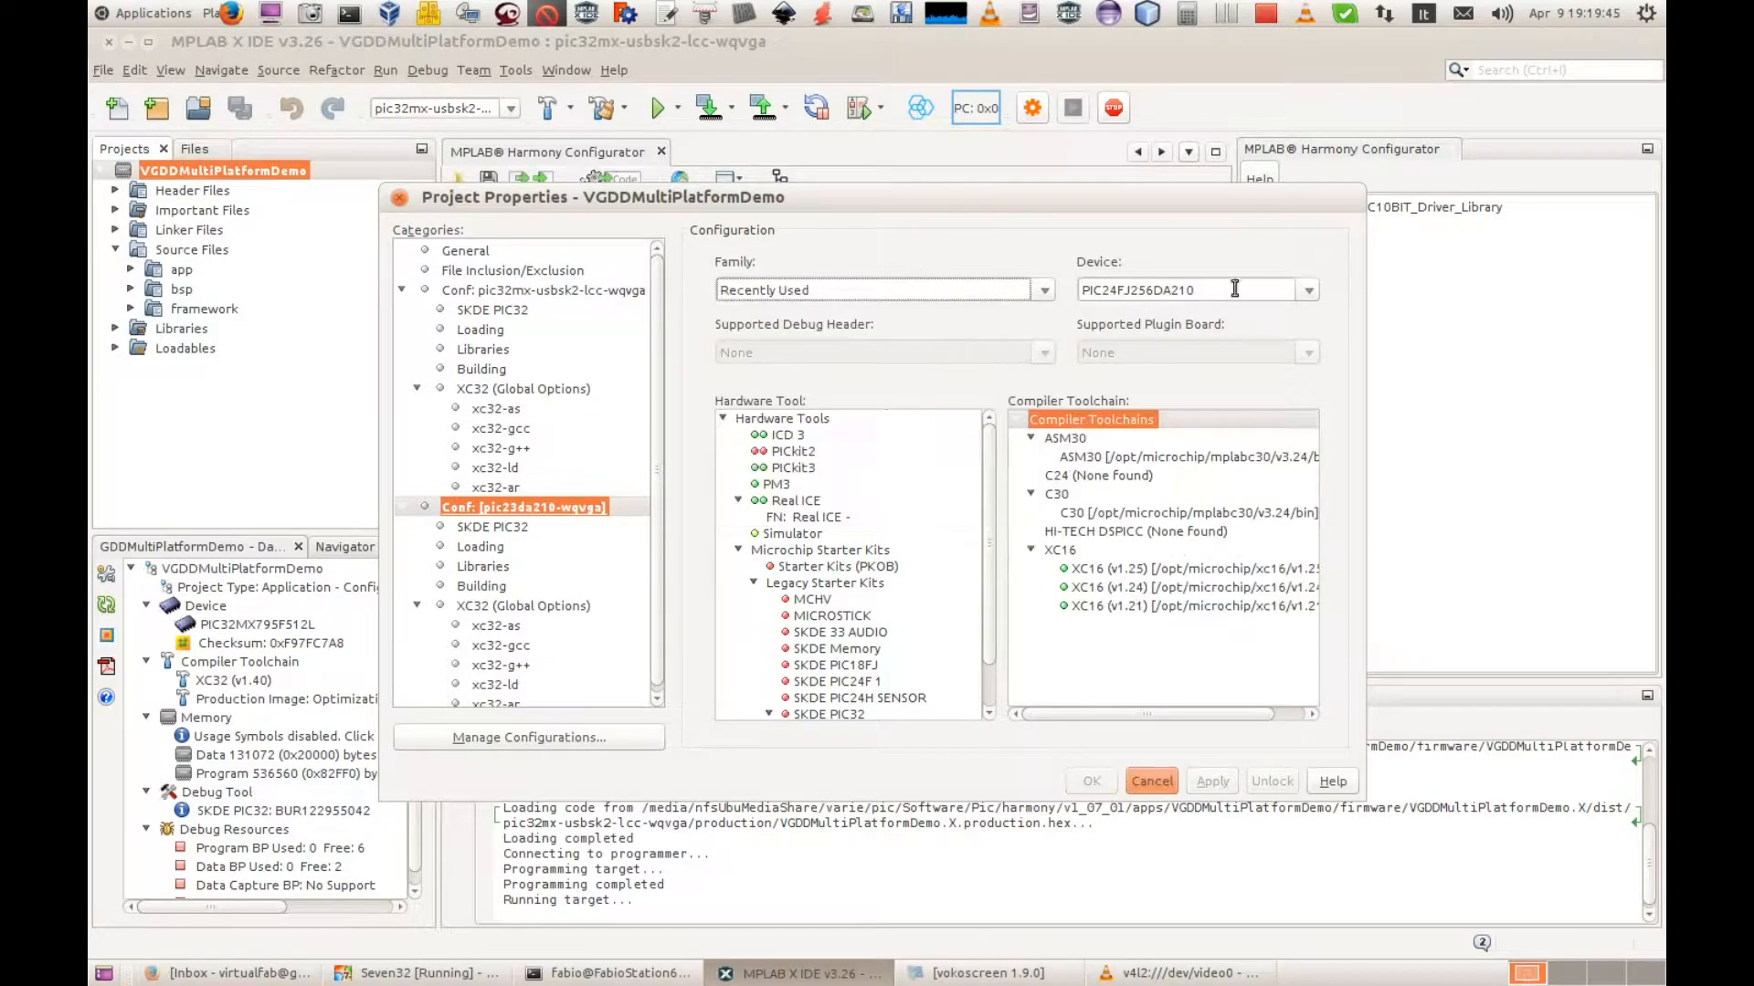
{"action": "left_click_drag", "start_coordinate": [1291, 290], "coordinate": [1138, 289]}
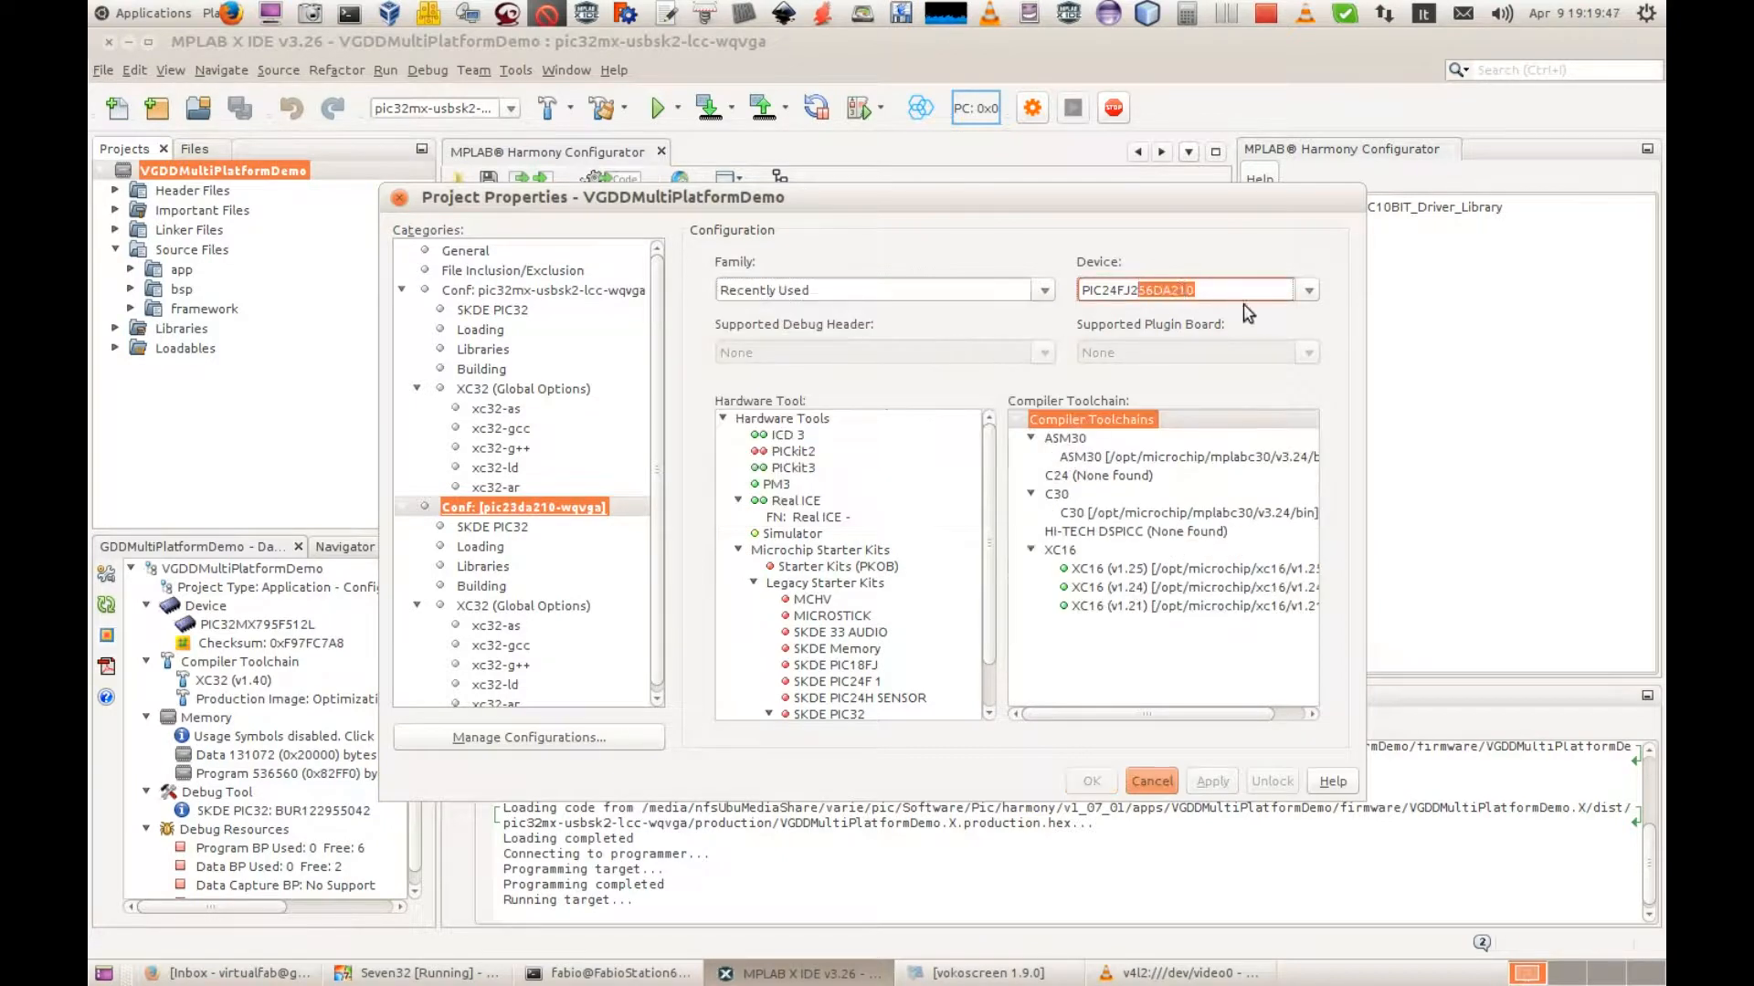
{"action": "left_click", "coordinate": [1309, 292]}
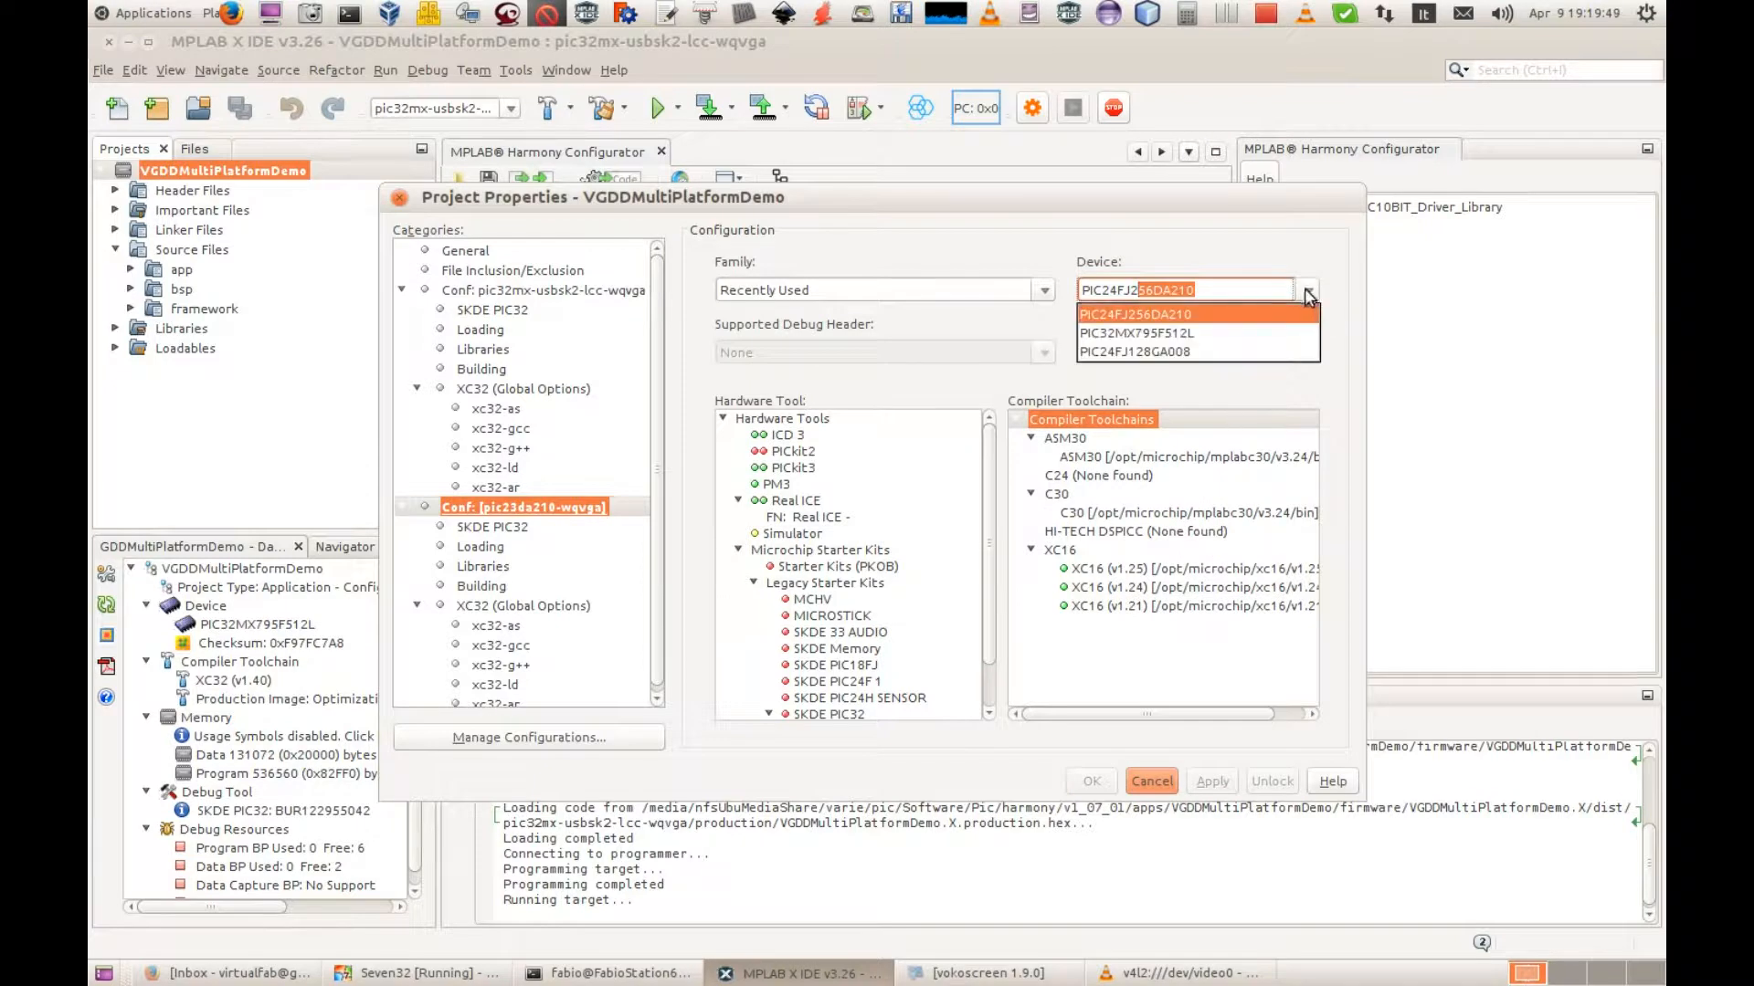
{"action": "left_click", "coordinate": [1282, 313]}
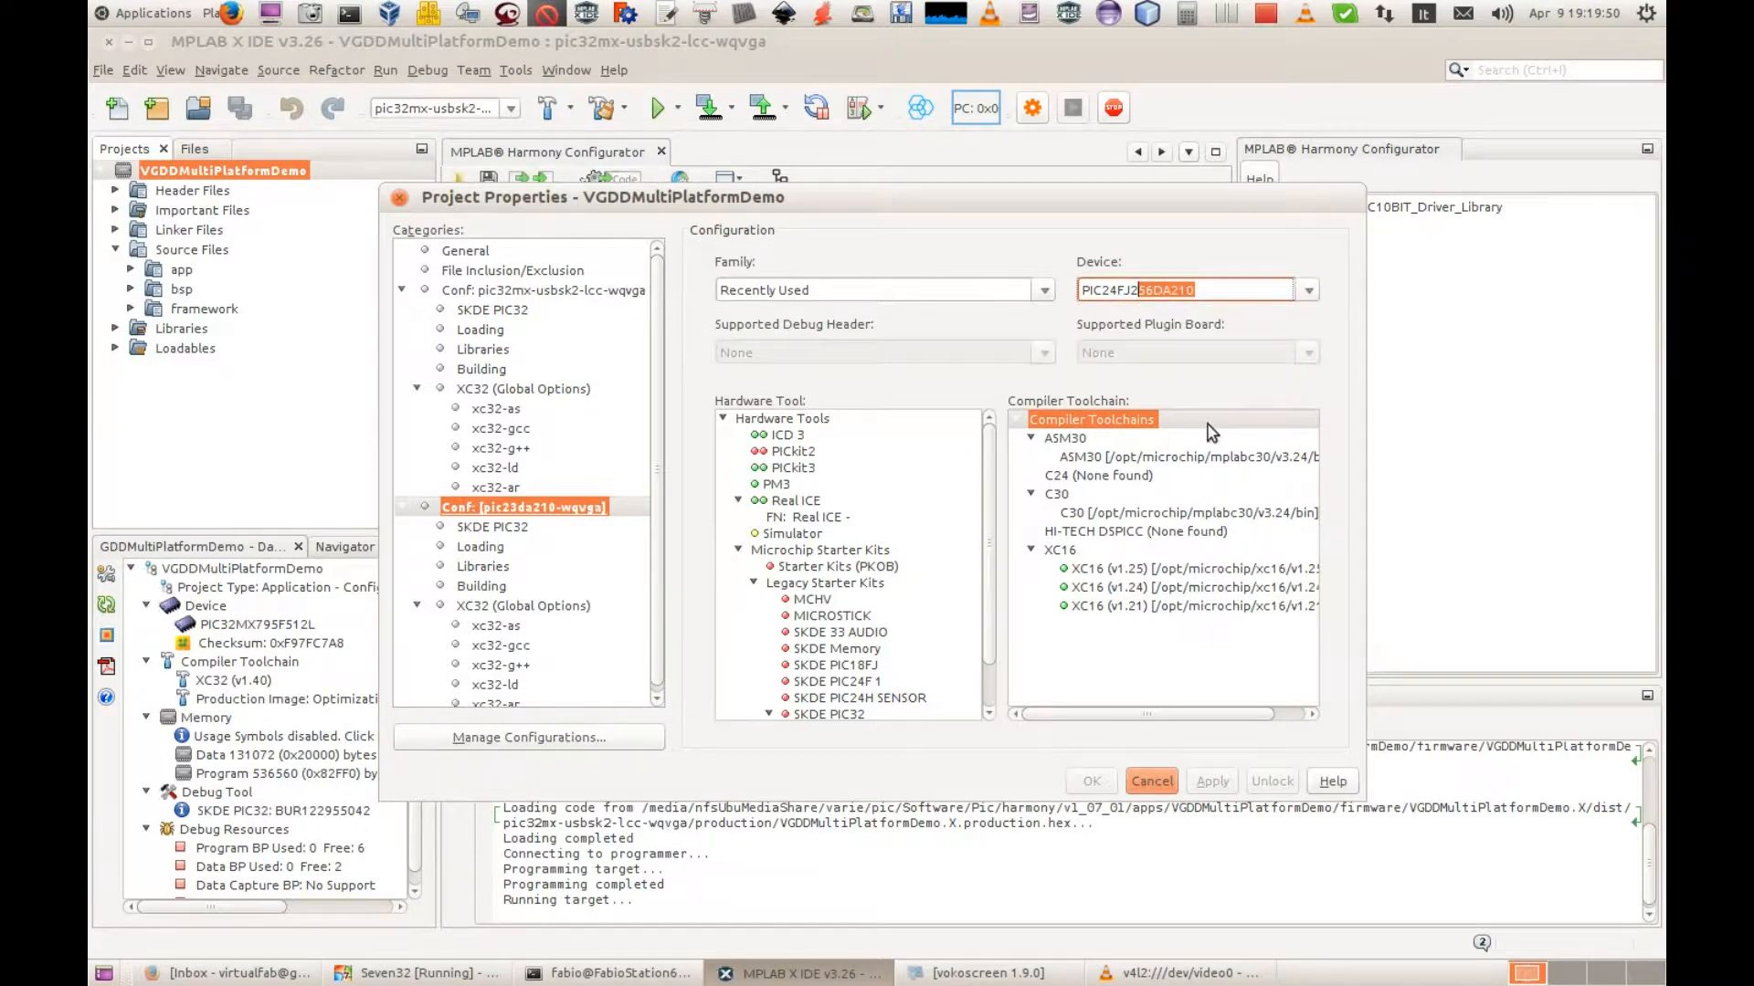
Assign the XC16 (v1.25) toolchain and the connected Real ICE tool, and save the properties without letting Harmony Configurator modify the configuration.
{"action": "left_click", "coordinate": [1089, 571]}
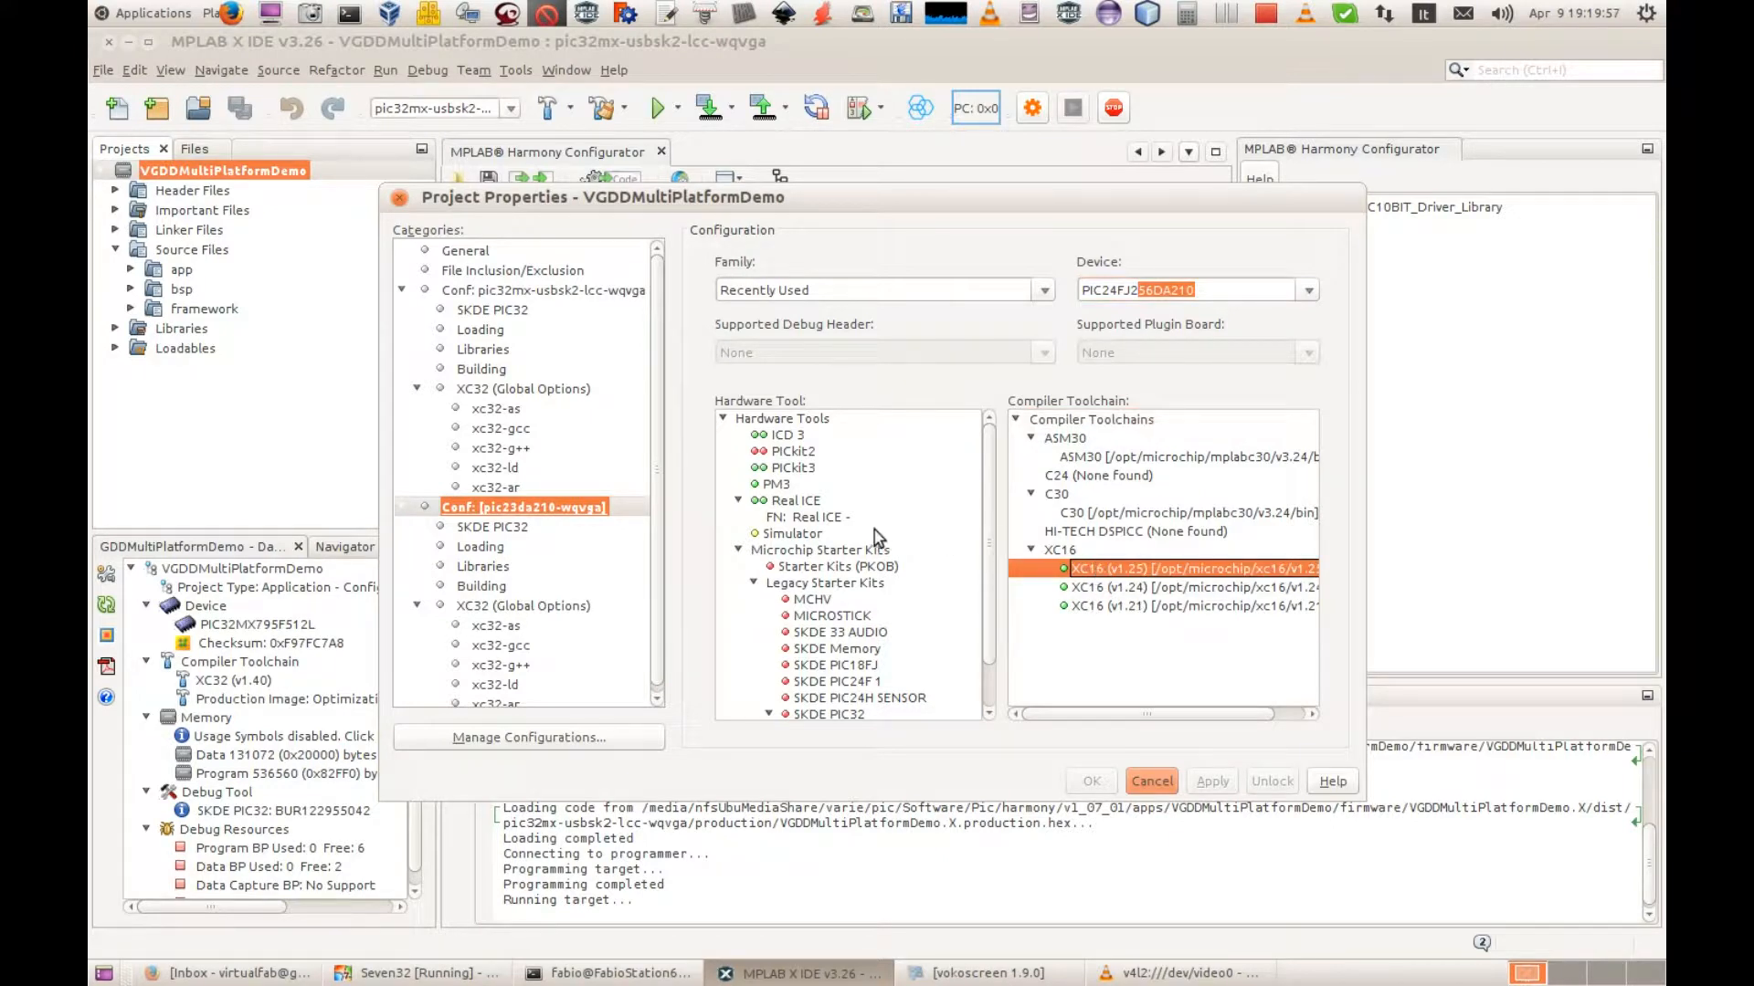
{"action": "left_click", "coordinate": [817, 521]}
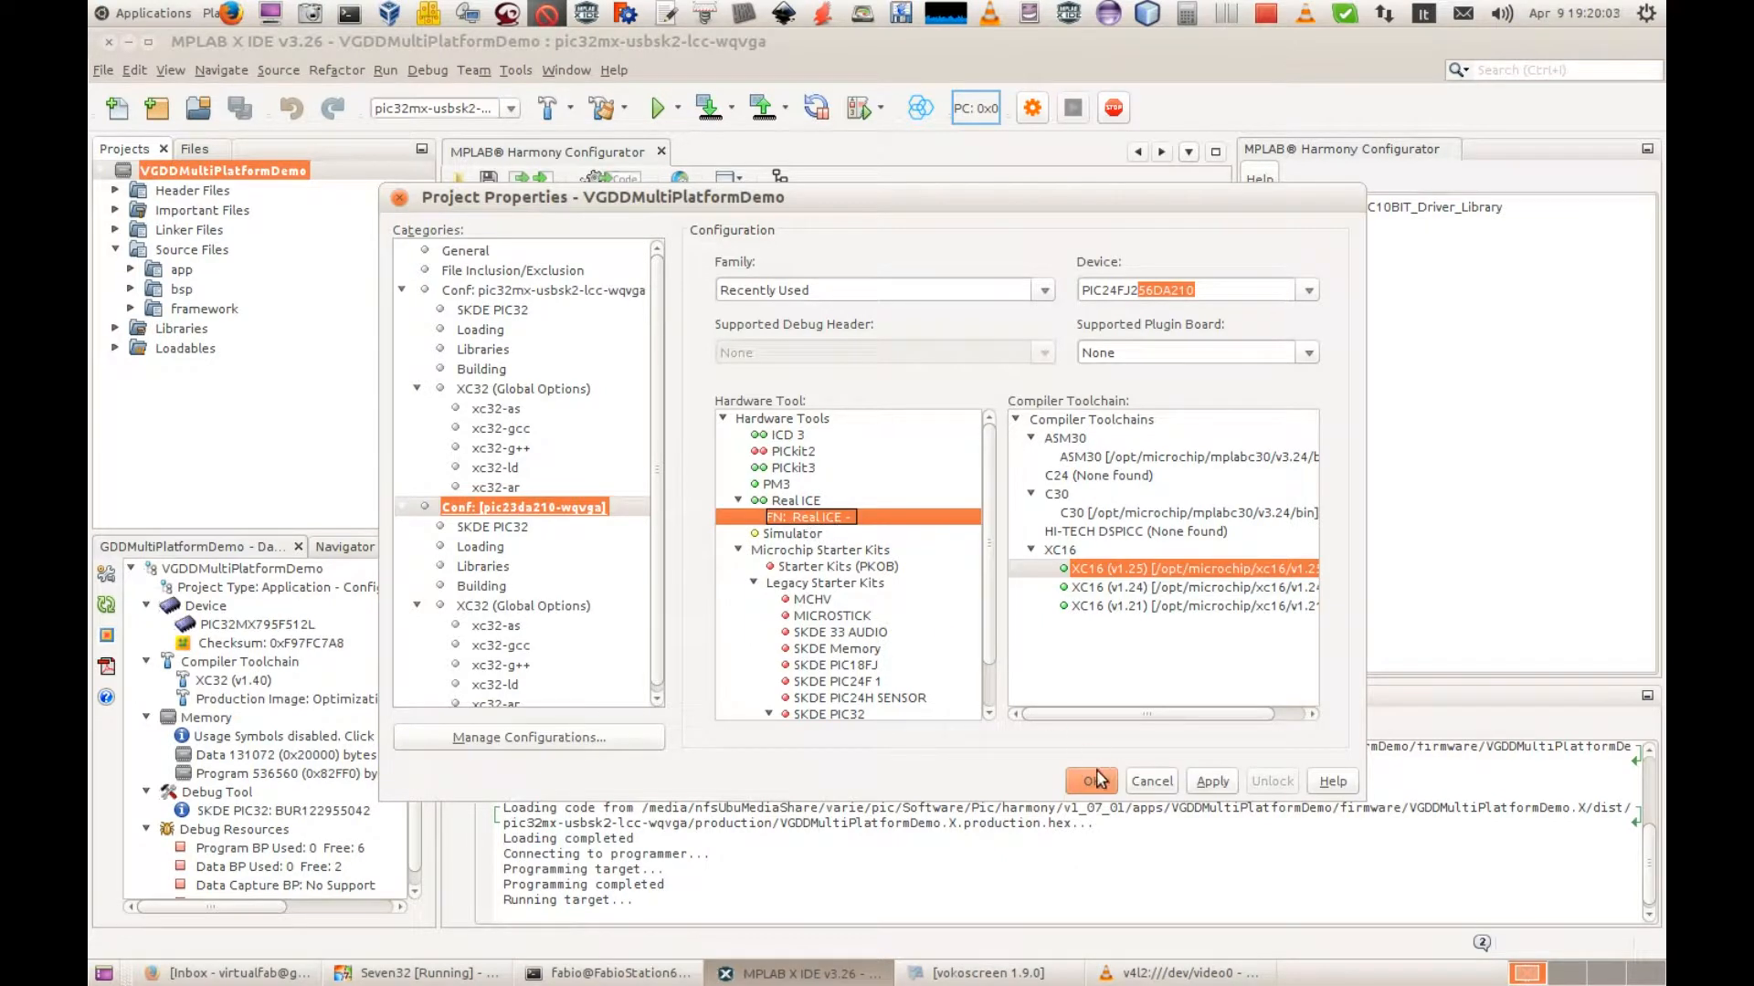
{"action": "left_click", "coordinate": [1215, 786]}
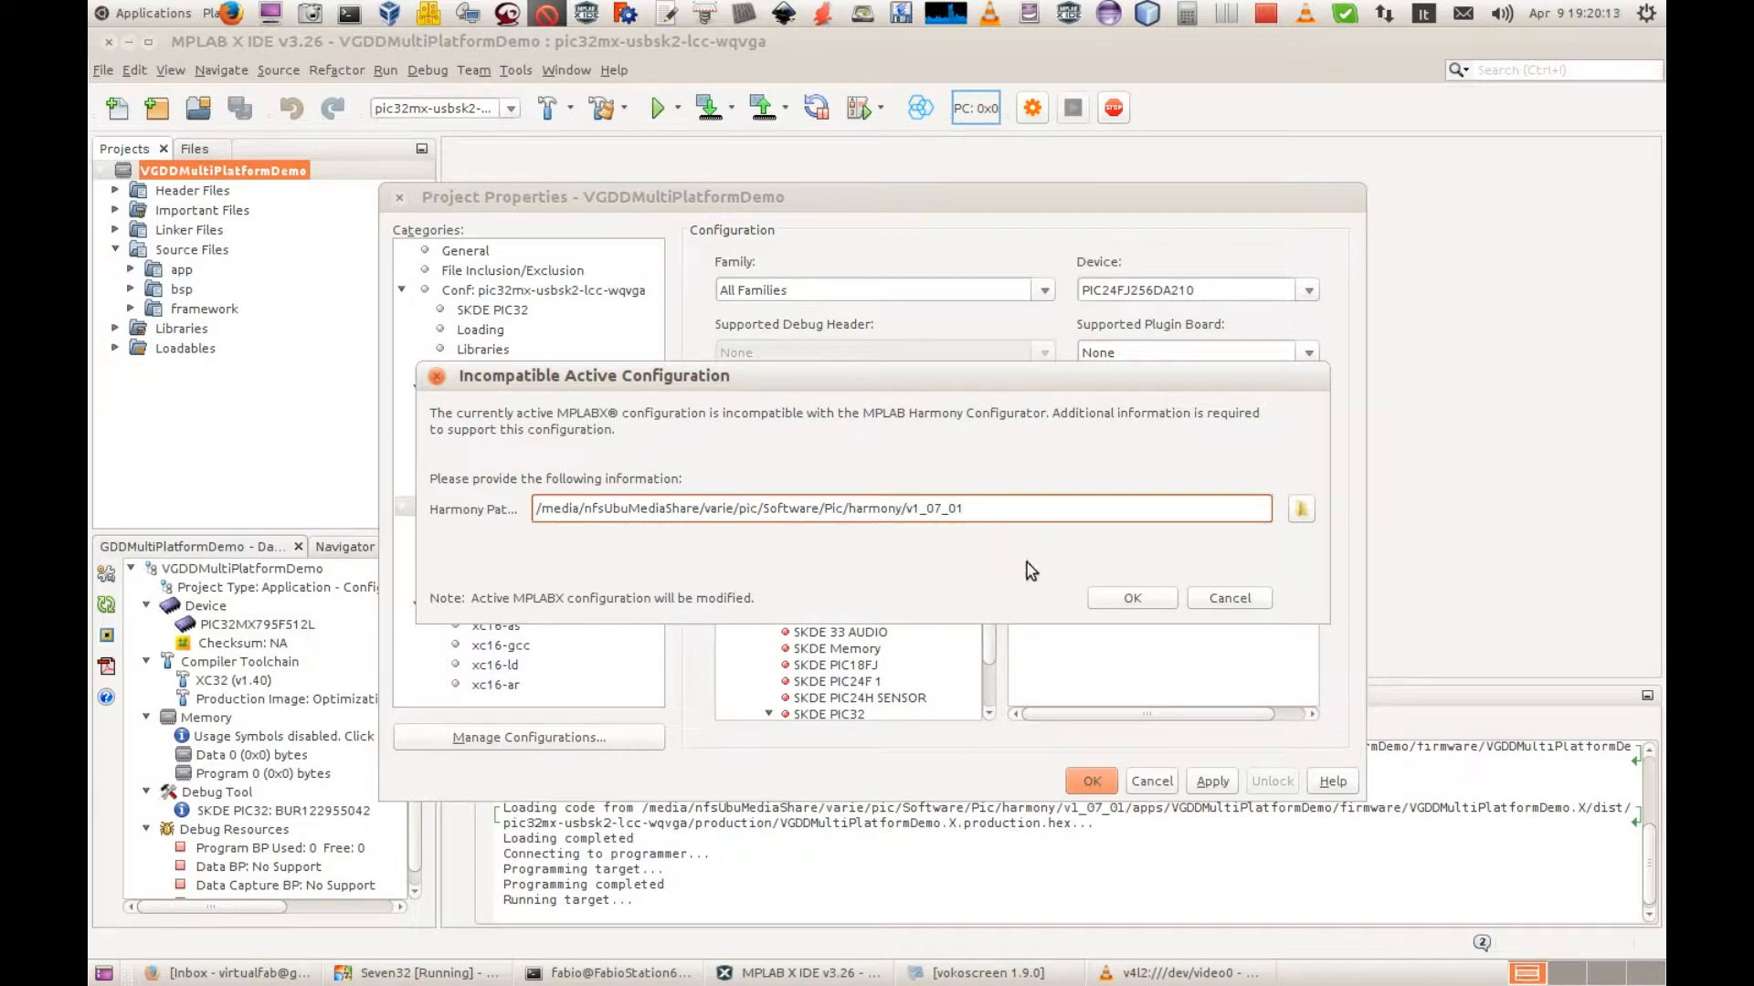
{"action": "left_click", "coordinate": [1225, 598]}
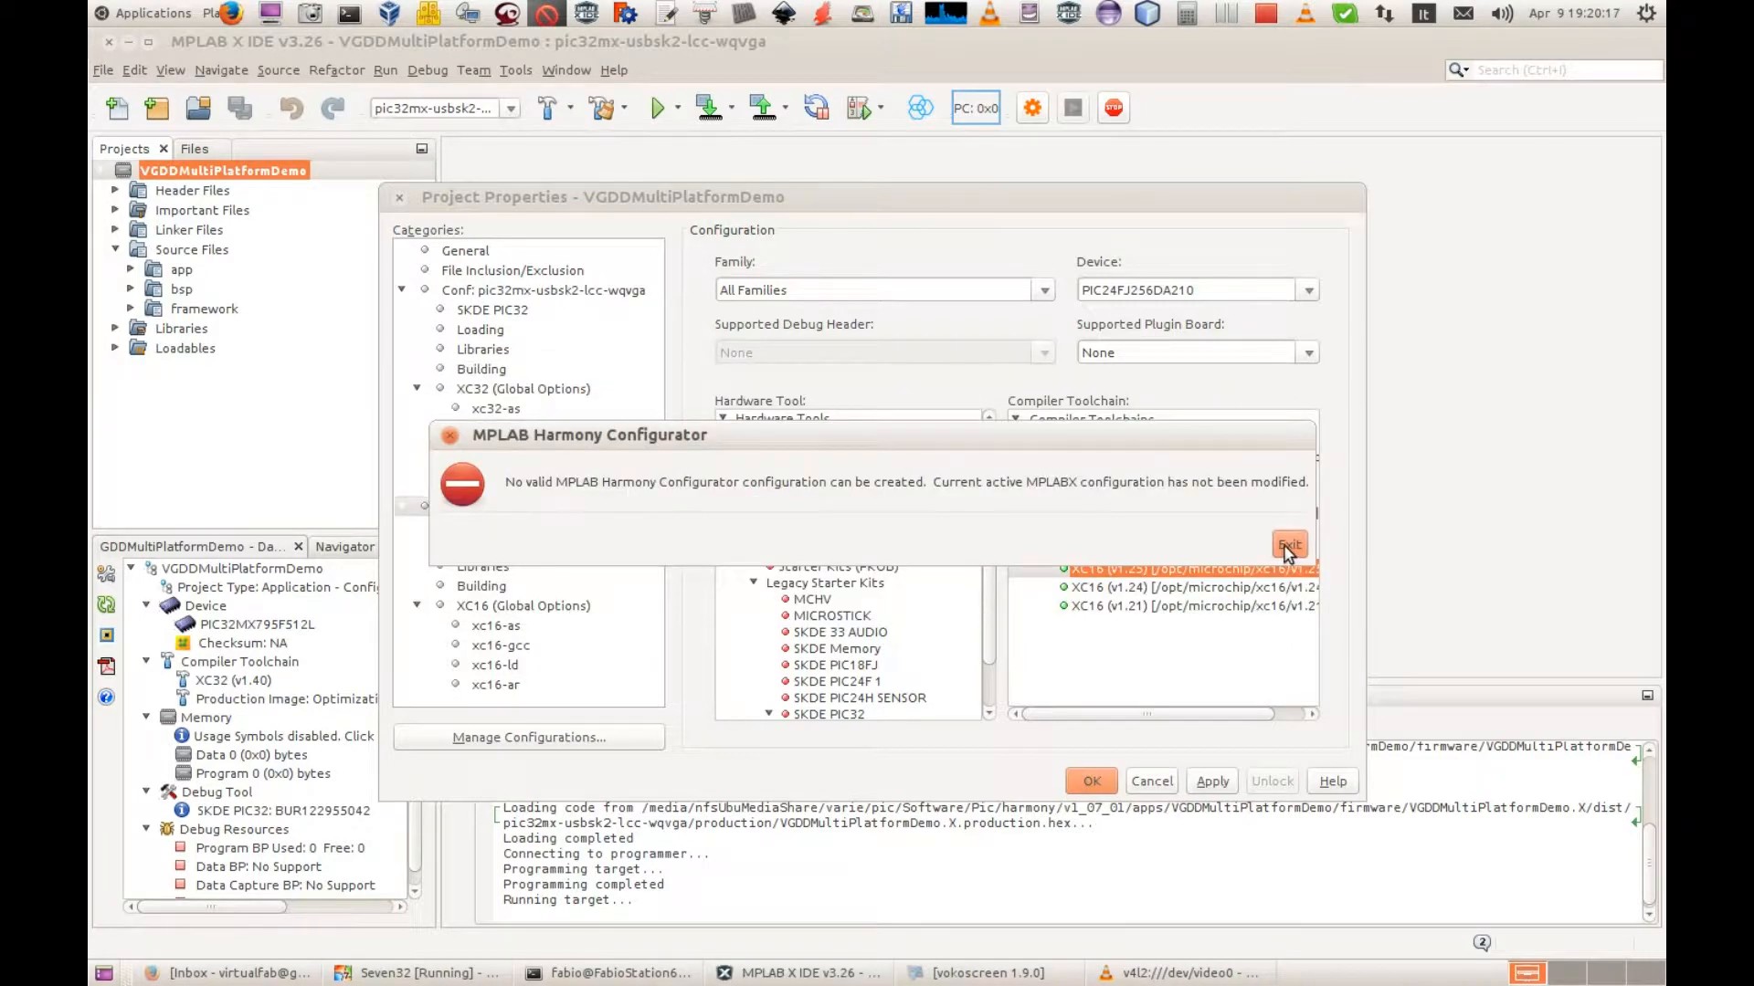
{"action": "left_click", "coordinate": [1288, 546]}
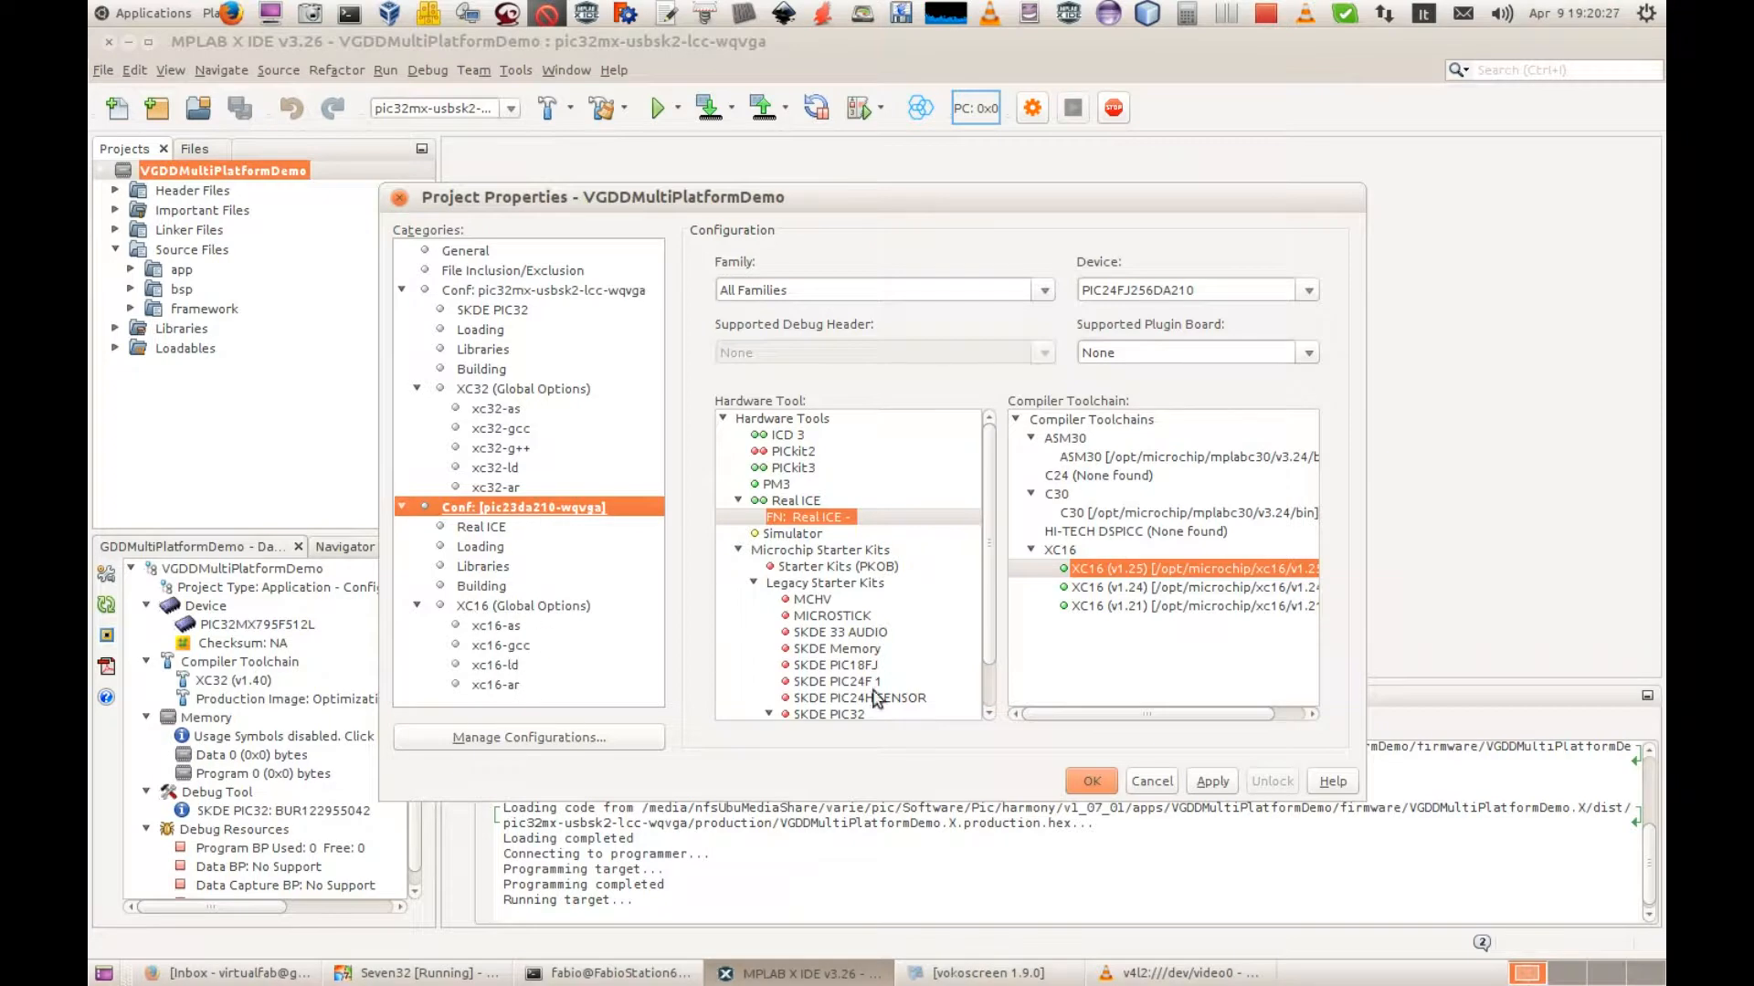
{"action": "left_click", "coordinate": [1091, 781]}
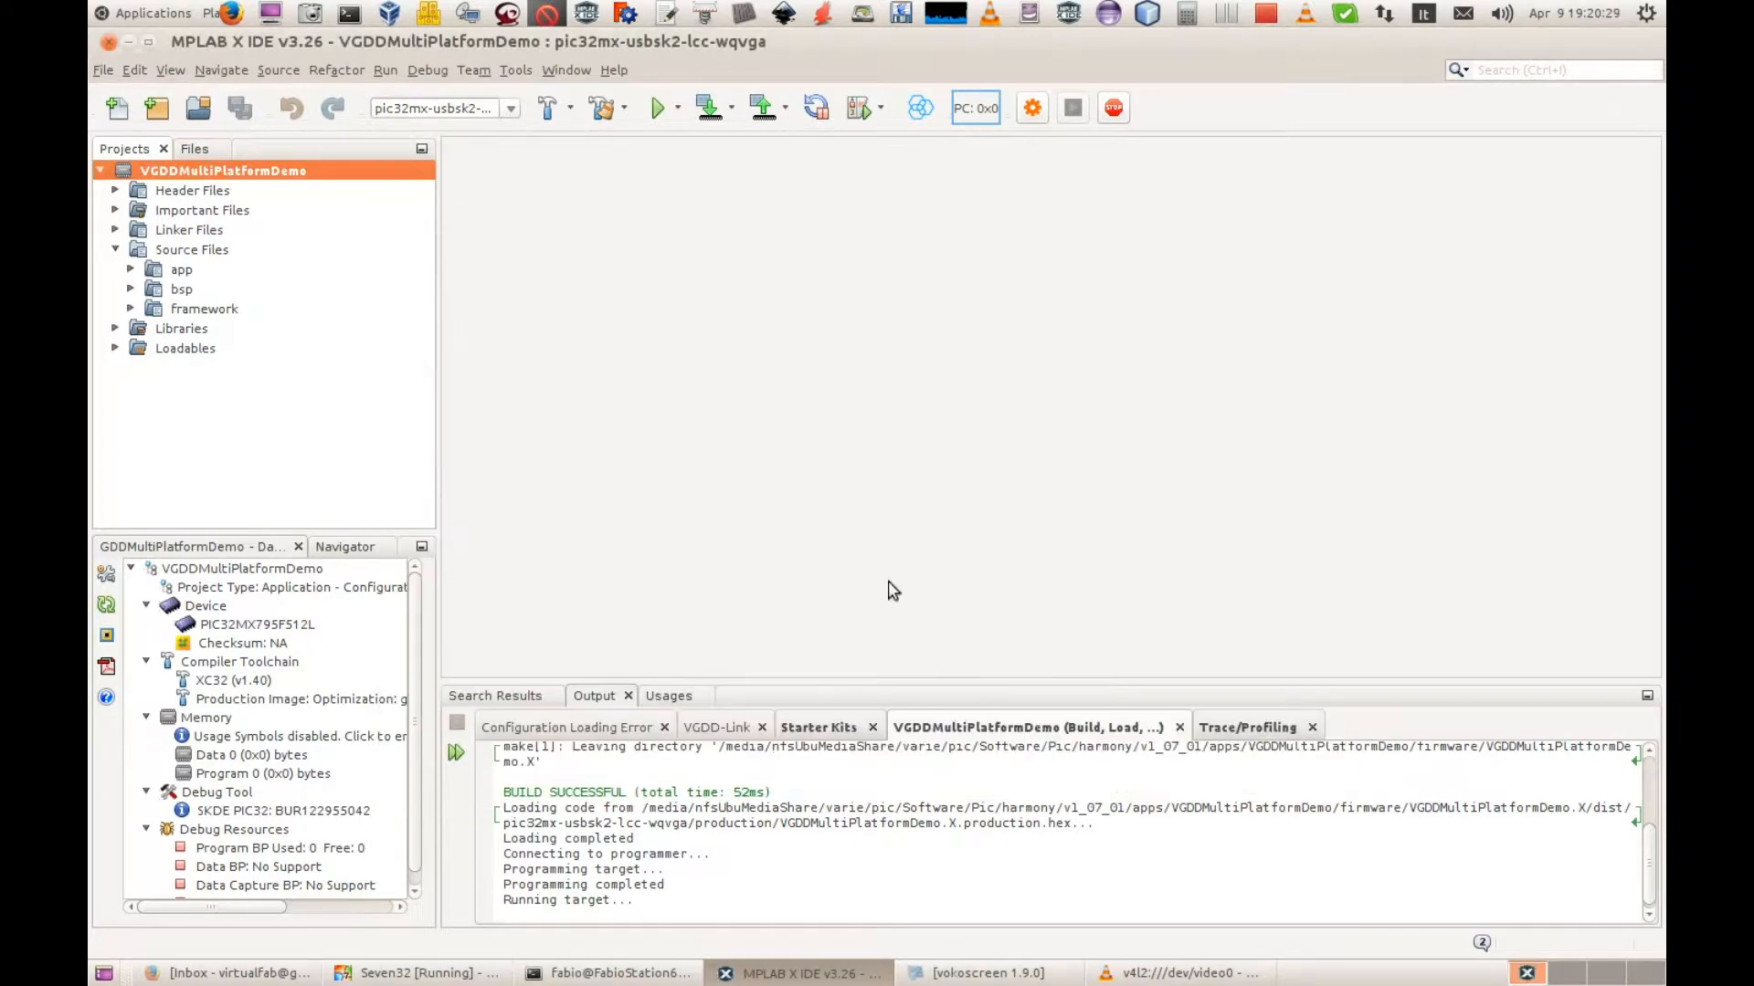
Check the pic23da210-wqvga configuration's project properties and select it as the active project configuration.
{"action": "left_click", "coordinate": [511, 109]}
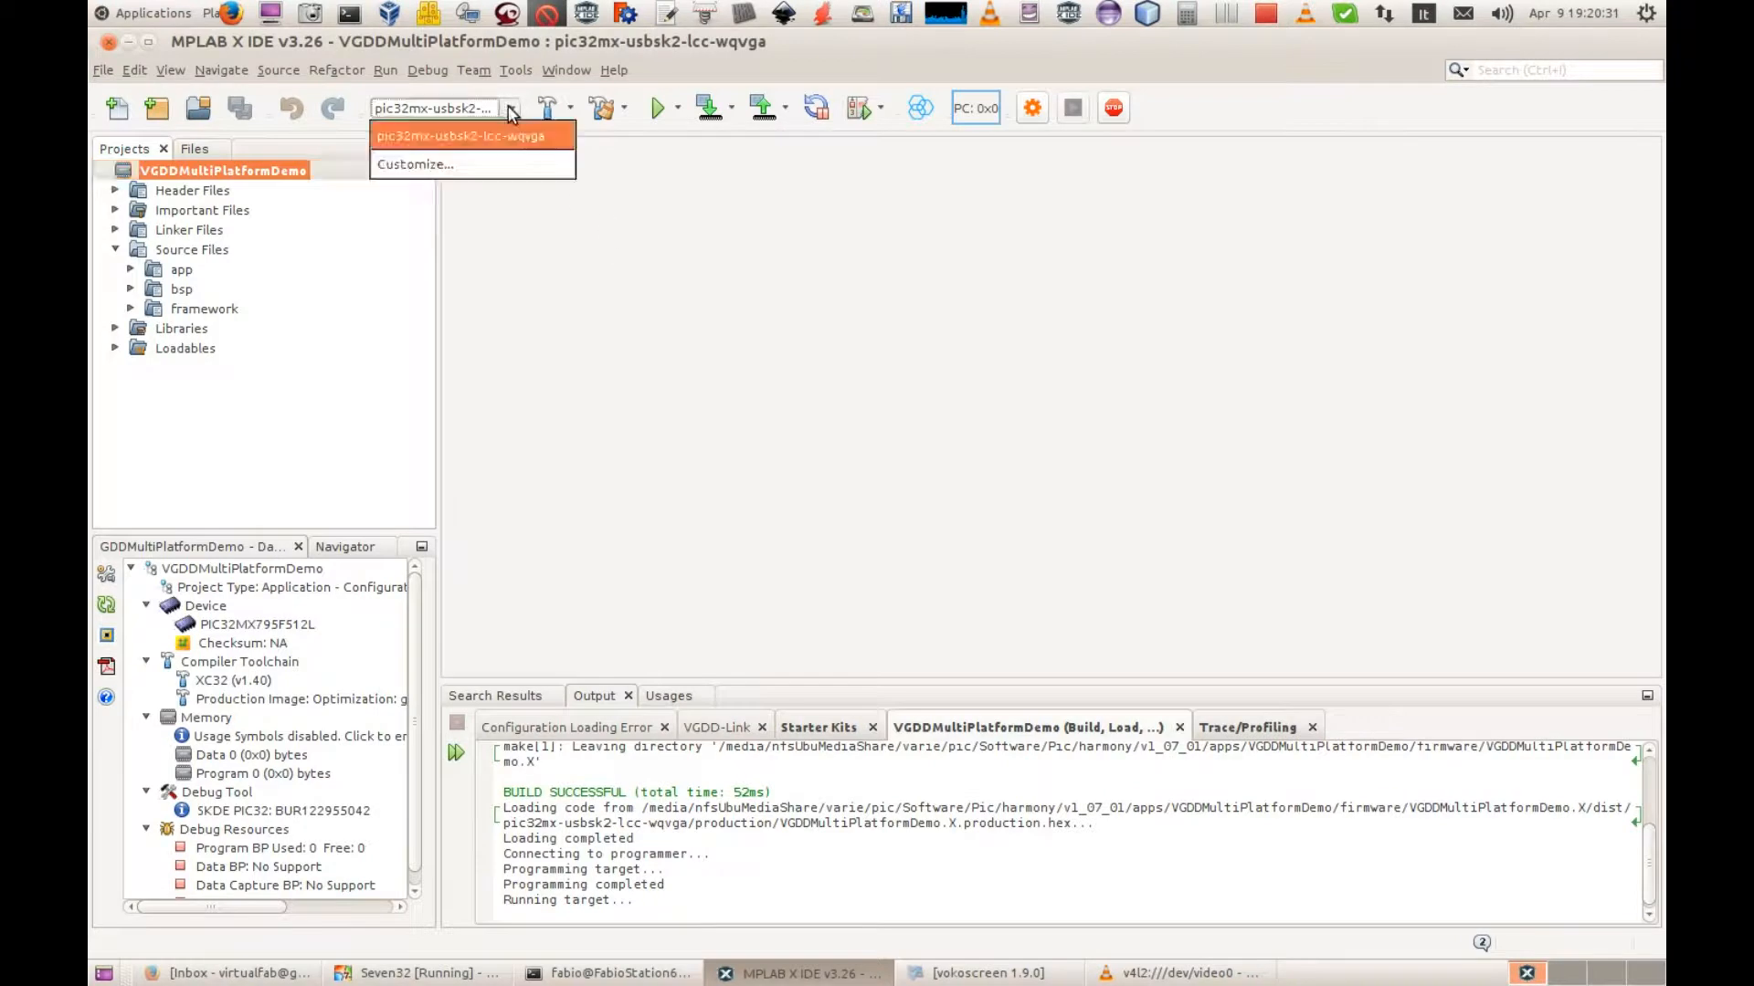
{"action": "left_click", "coordinate": [416, 166]}
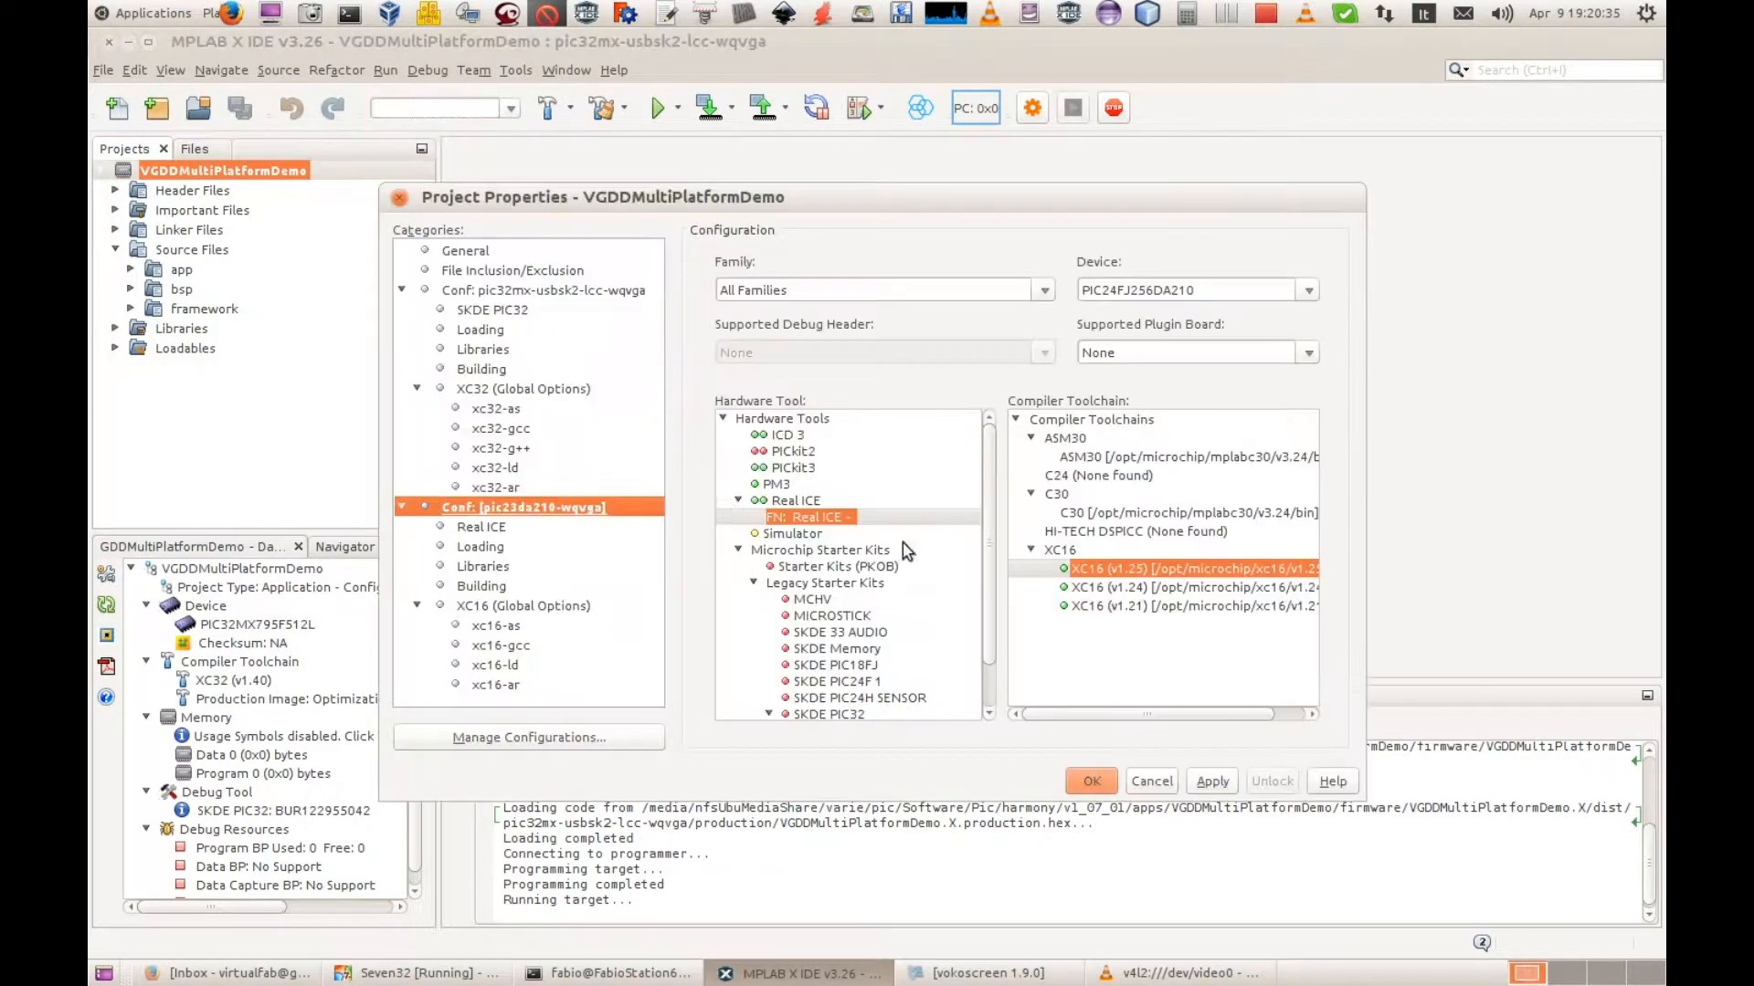
{"action": "key", "text": "Escape"}
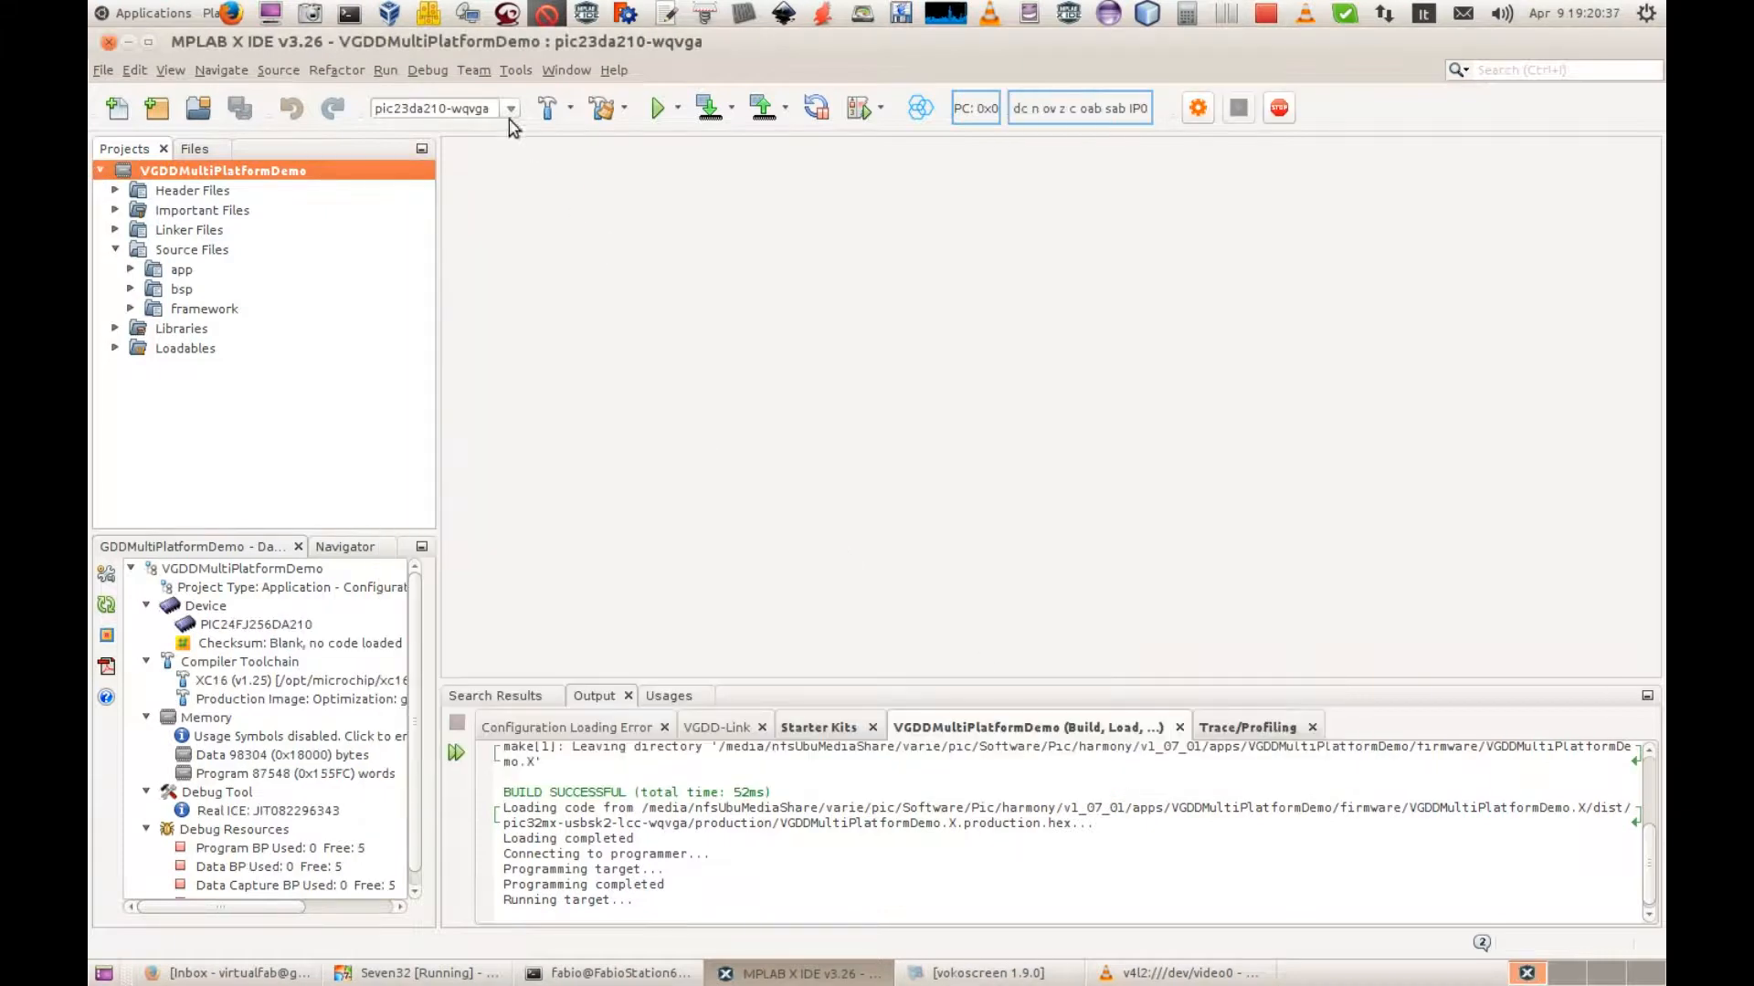
{"action": "left_click", "coordinate": [506, 109]}
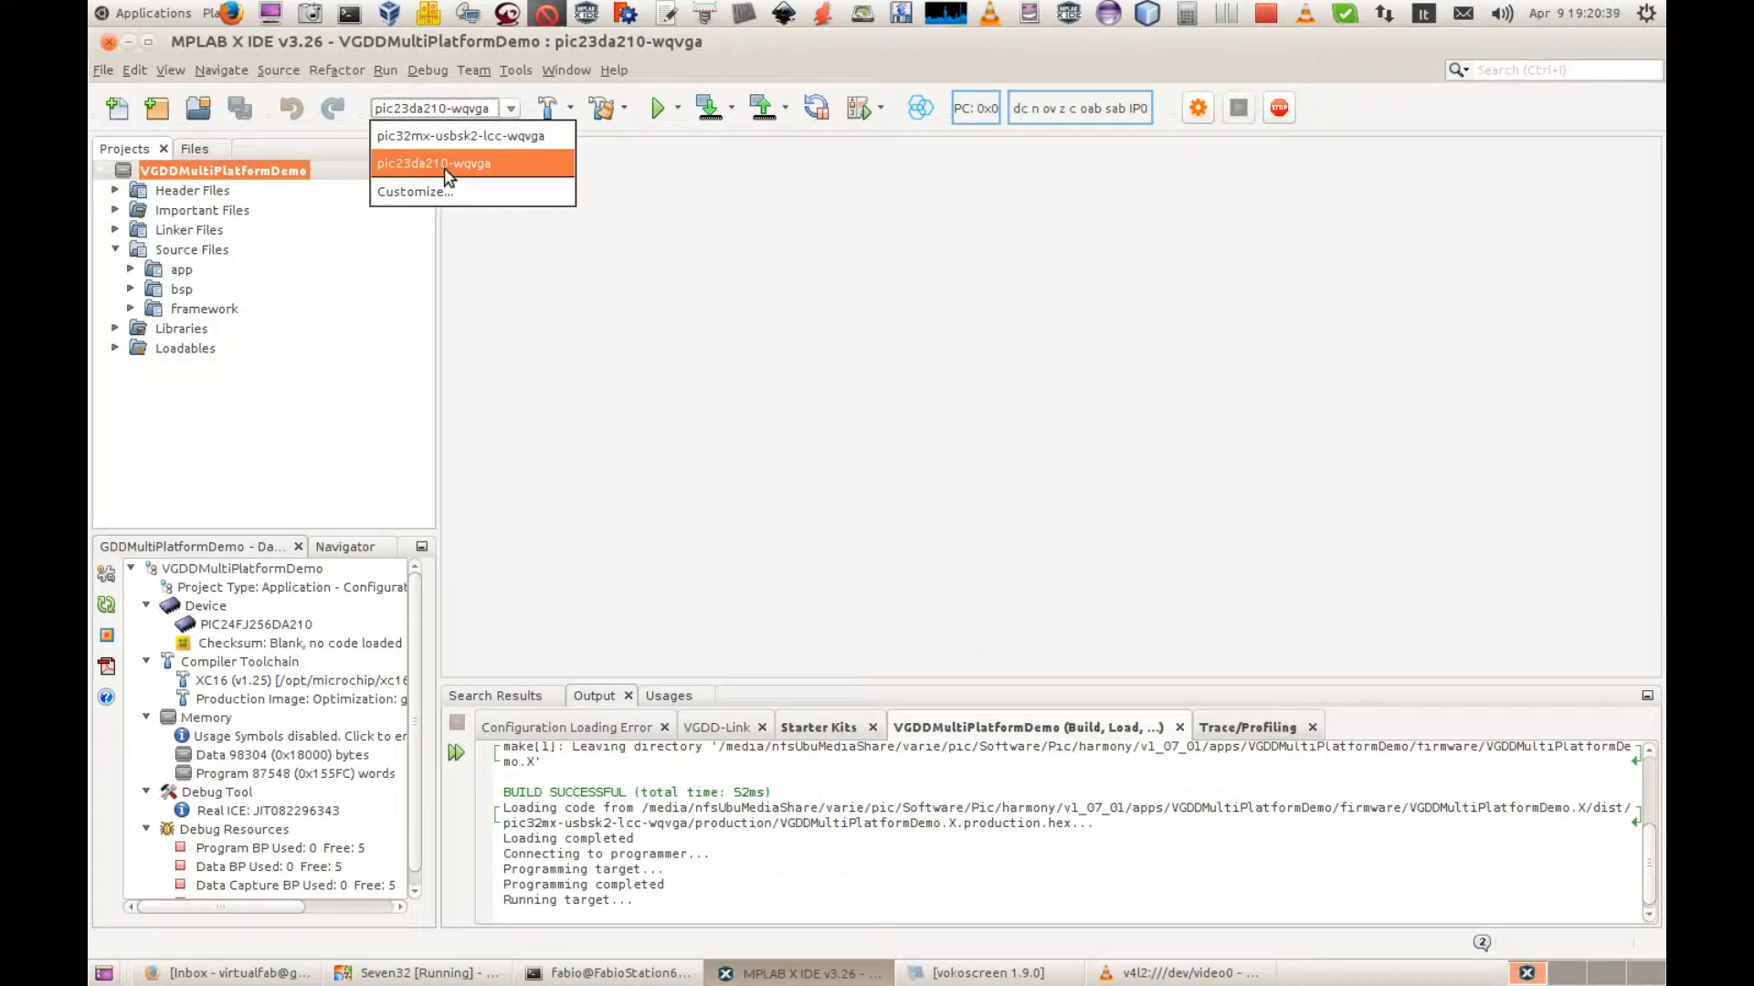
{"action": "left_click", "coordinate": [446, 172]}
{"action": "left_click", "coordinate": [513, 110]}
{"action": "left_click", "coordinate": [514, 111]}
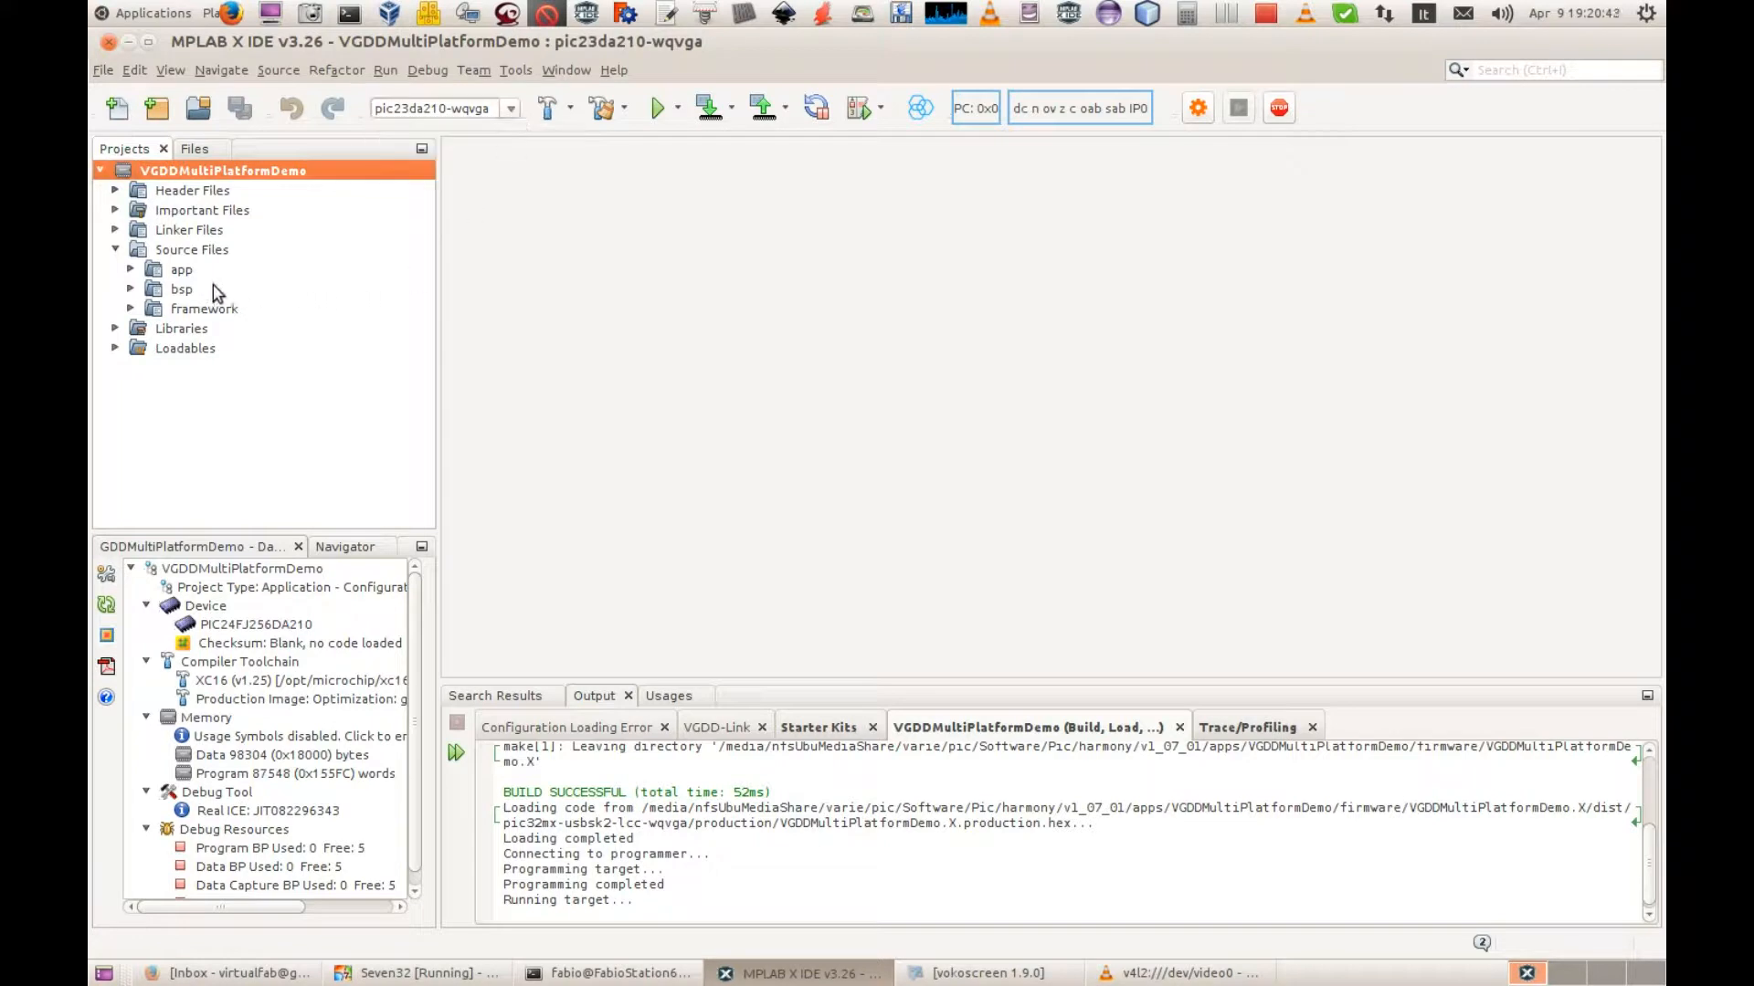
Exclude the entire app source folder from the build of the pic23da210-wqvga configuration.
{"action": "left_click", "coordinate": [178, 269]}
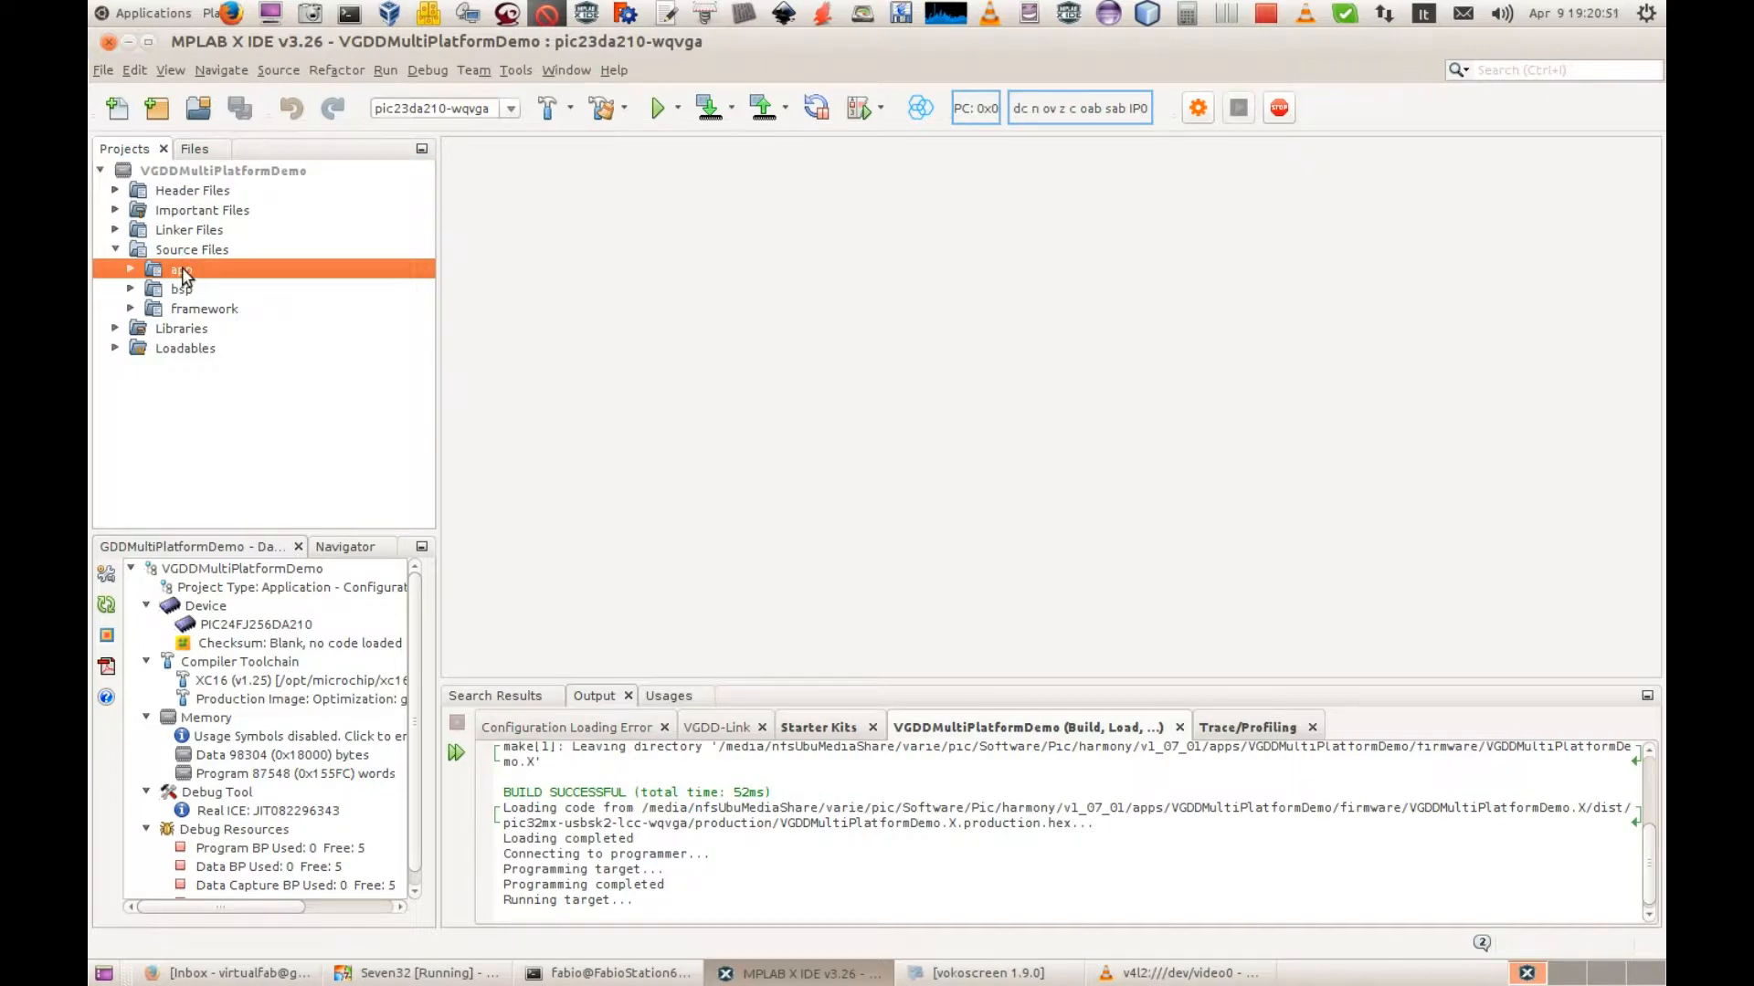
{"action": "right_click", "coordinate": [186, 276]}
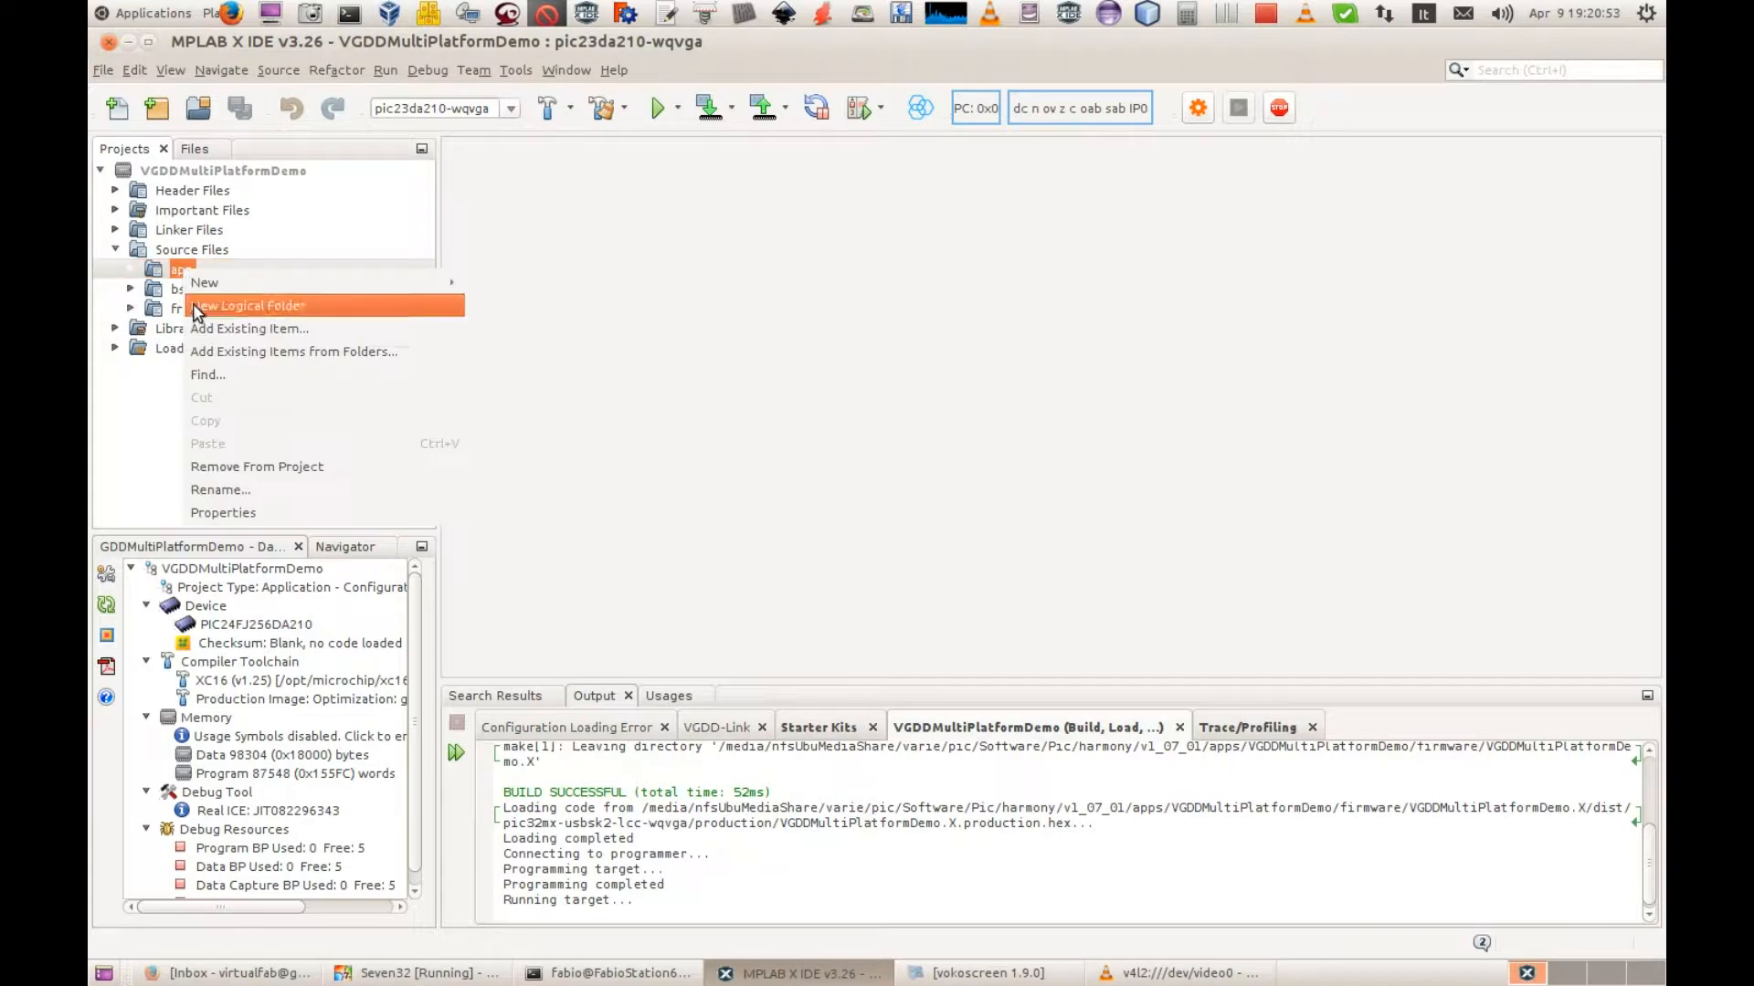
{"action": "left_click", "coordinate": [241, 512]}
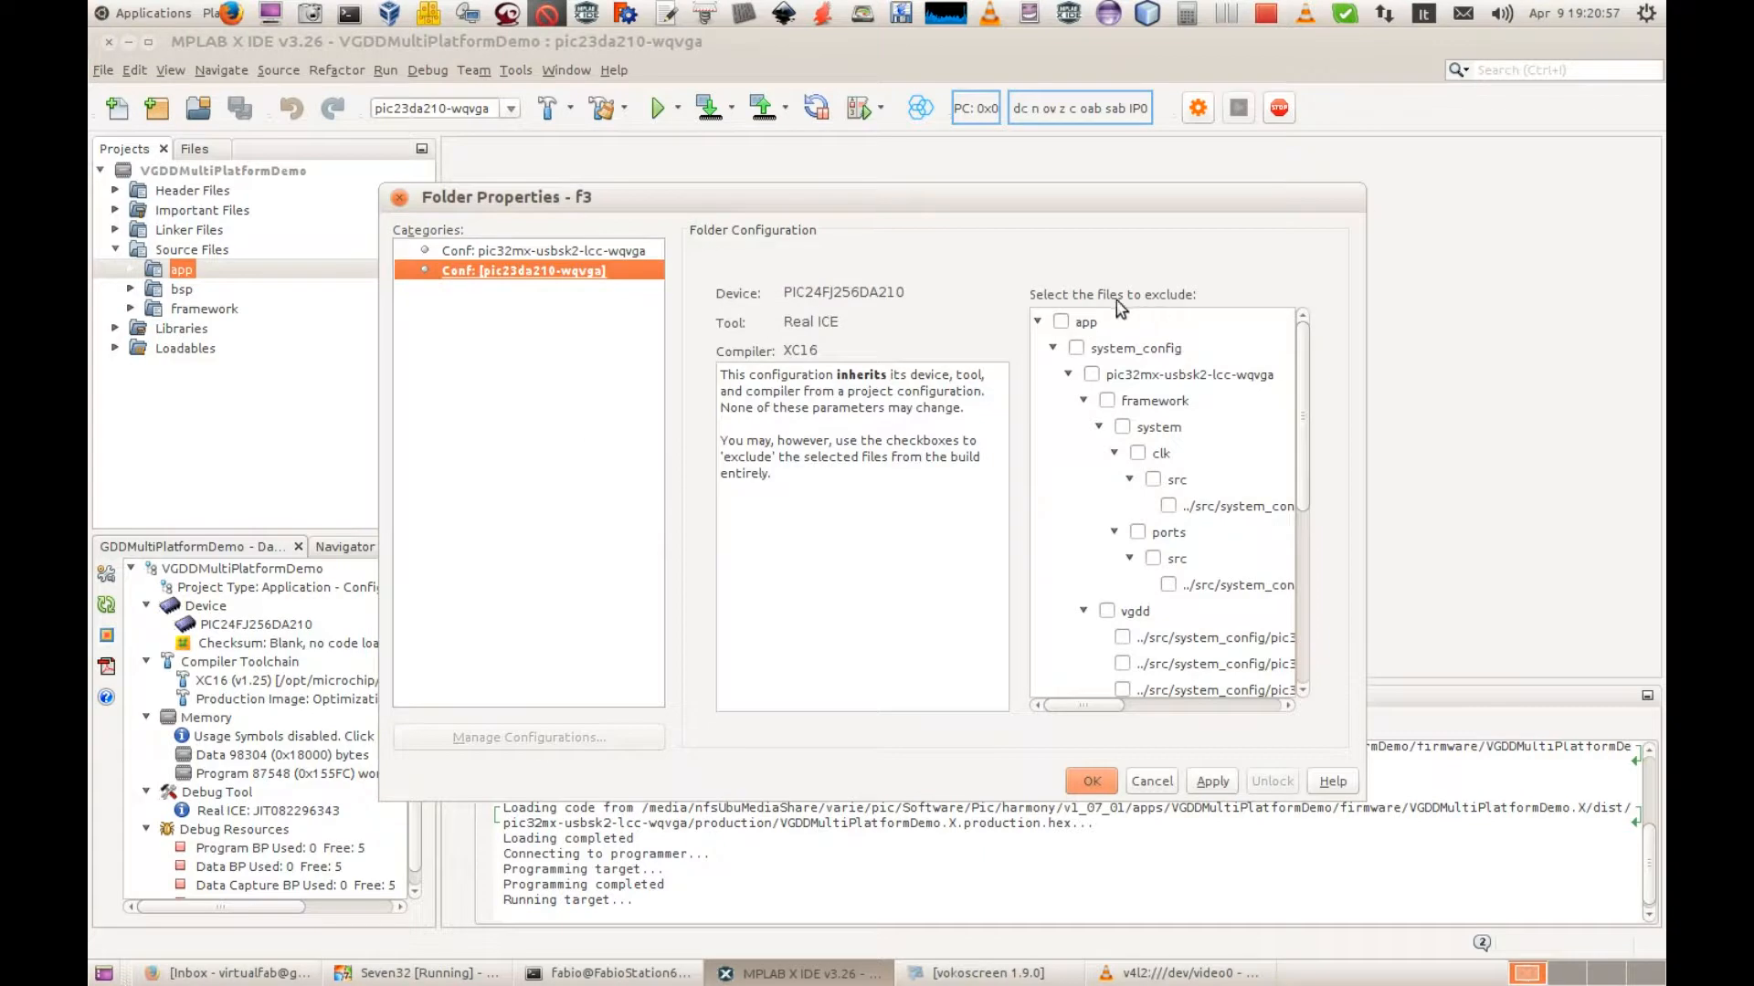
{"action": "left_click", "coordinate": [1062, 324]}
{"action": "left_click", "coordinate": [1096, 782]}
Exclude the entire bsp source folder from the build of the pic23da210-wqvga configuration.
{"action": "right_click", "coordinate": [183, 291]}
{"action": "left_click", "coordinate": [256, 537]}
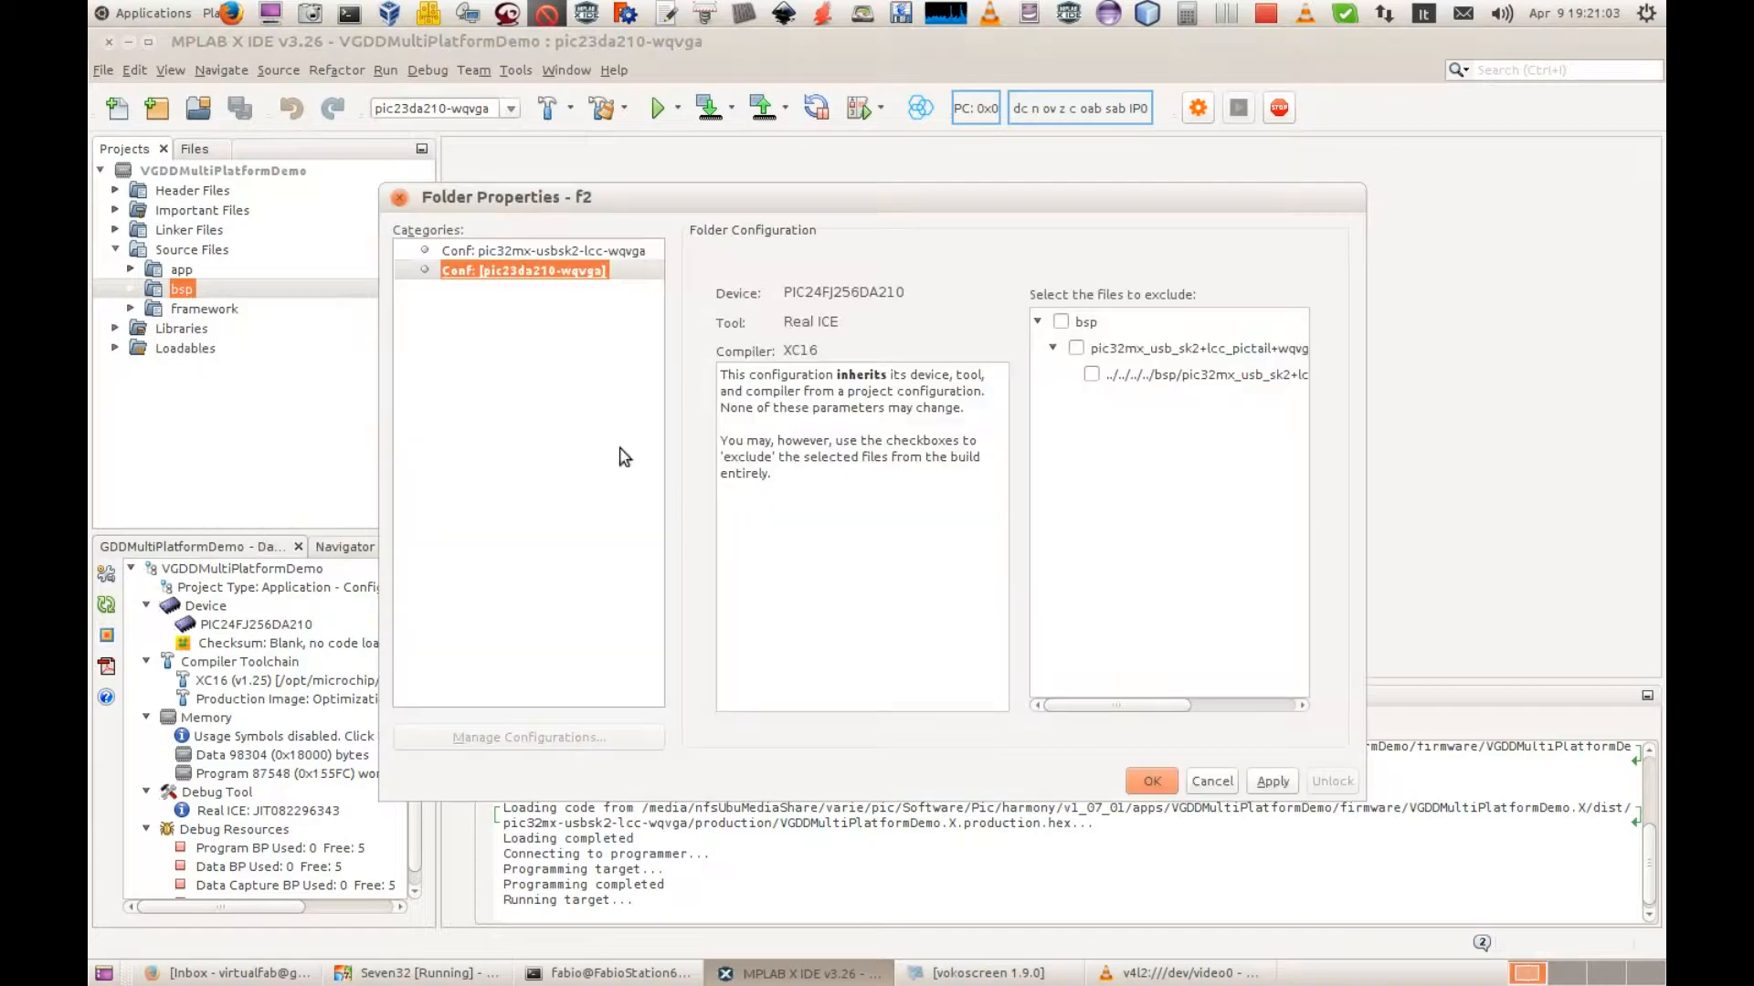
{"action": "left_click", "coordinate": [1062, 323]}
{"action": "left_click", "coordinate": [1151, 783]}
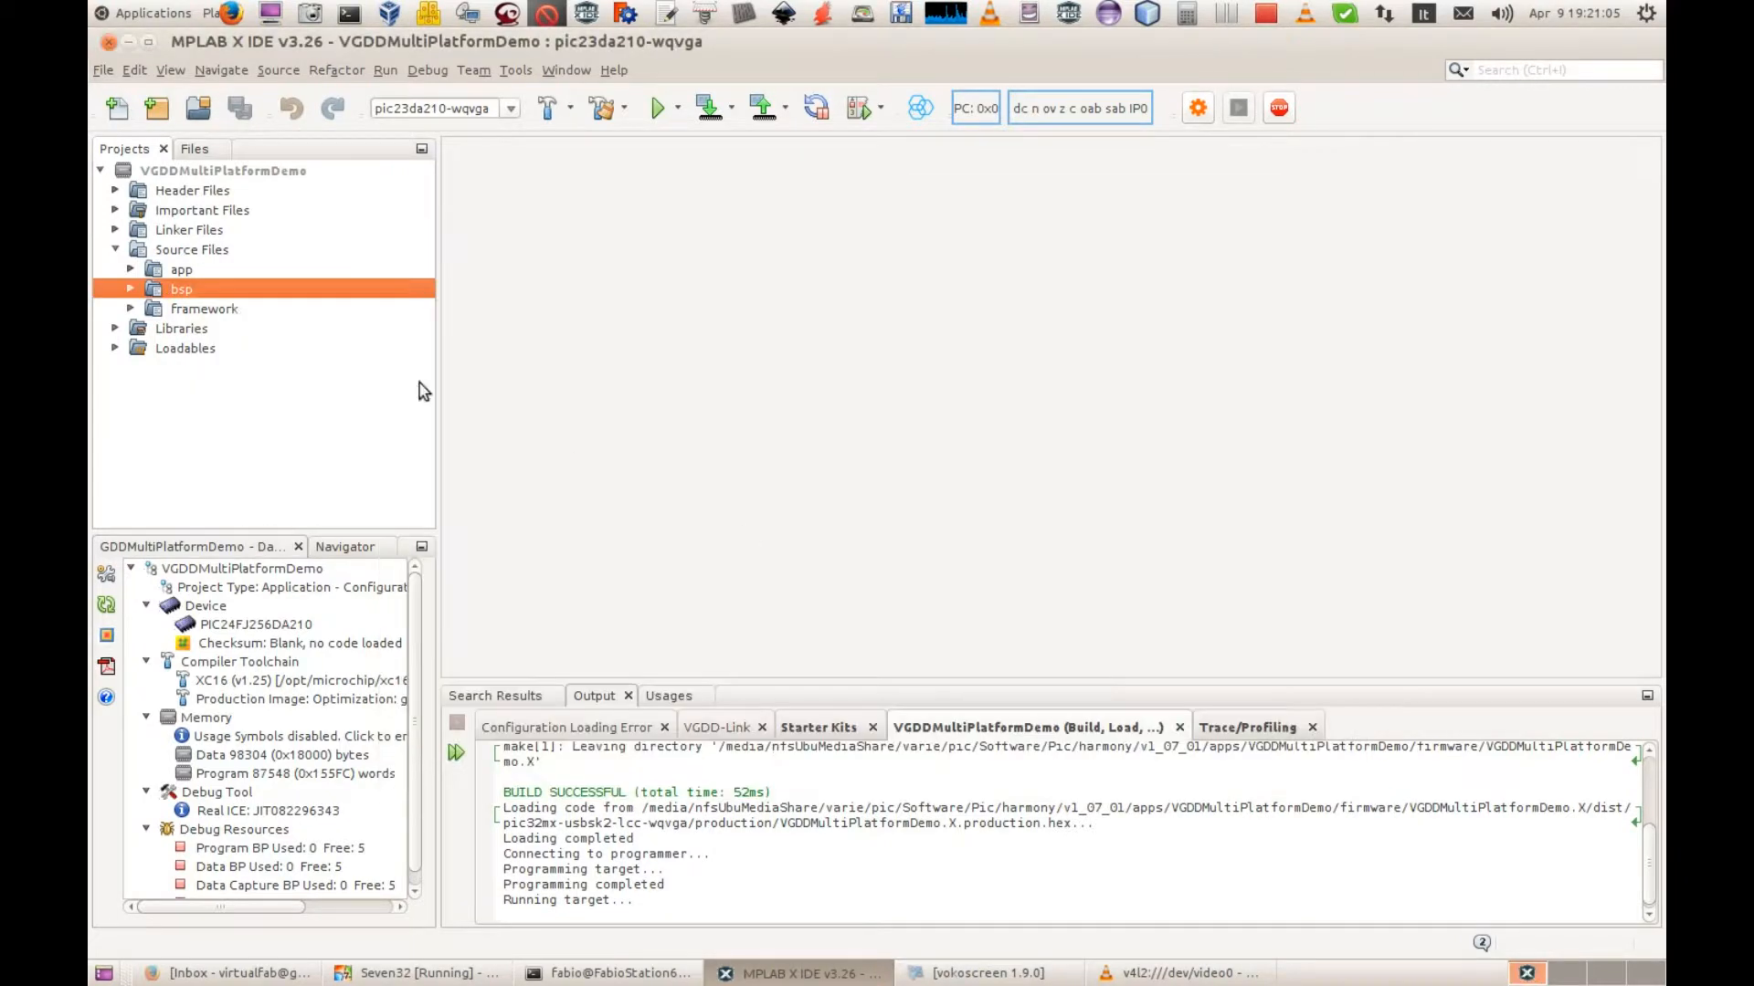
Exclude the entire framework source folder from the build of the pic23da210-wqvga configuration.
{"action": "right_click", "coordinate": [216, 314]}
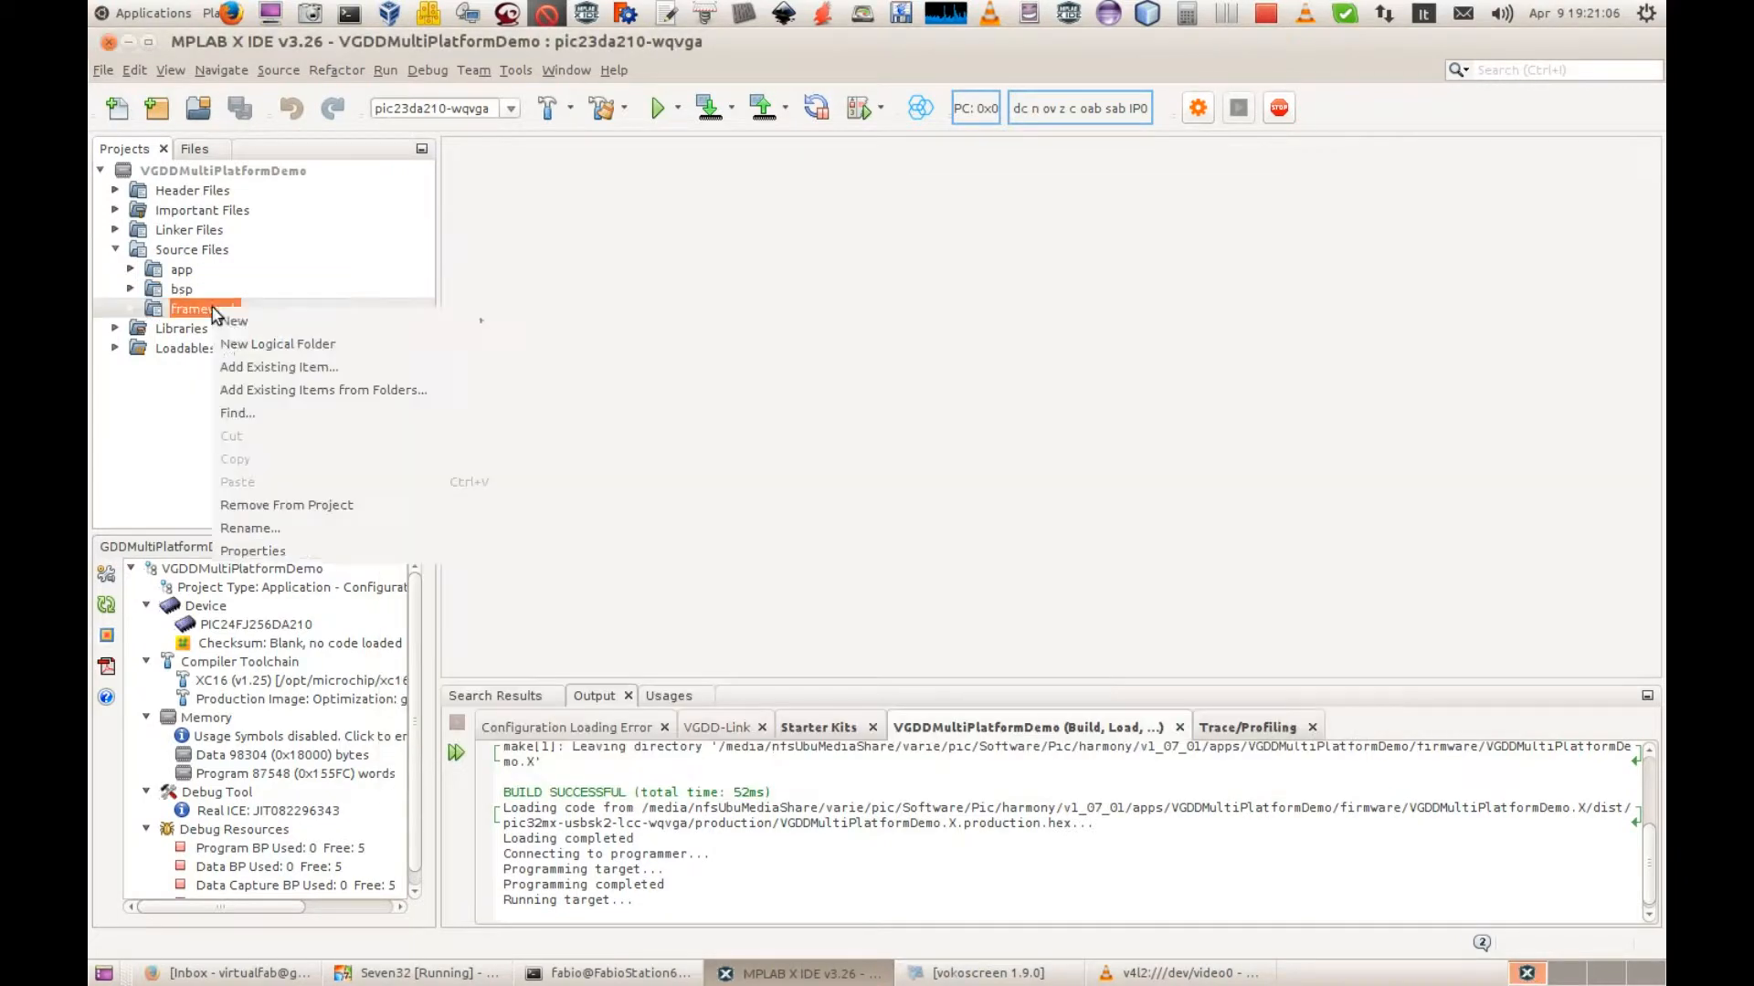
{"action": "left_click", "coordinate": [277, 552]}
{"action": "left_click", "coordinate": [1063, 321]}
{"action": "left_click", "coordinate": [1086, 782]}
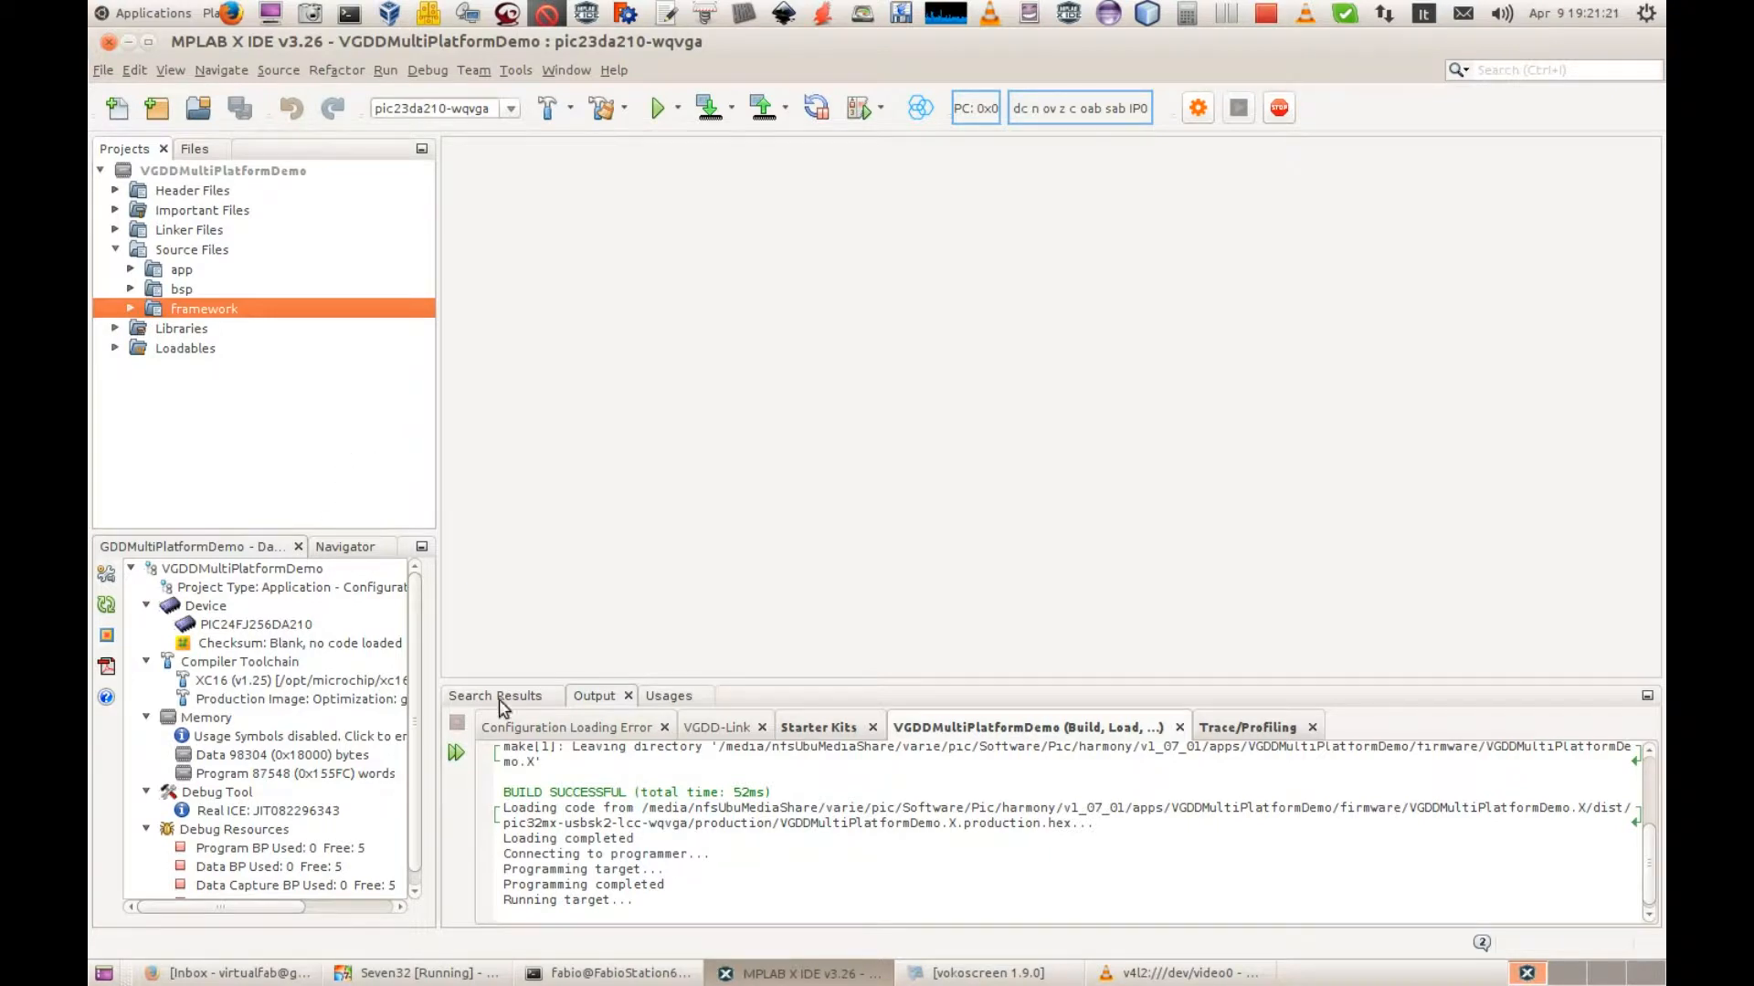
Switch to VGDD in the Windows virtual machine, set the project's framework to MLA v2015-08-10, and check the GRC path.
{"action": "left_click", "coordinate": [438, 973]}
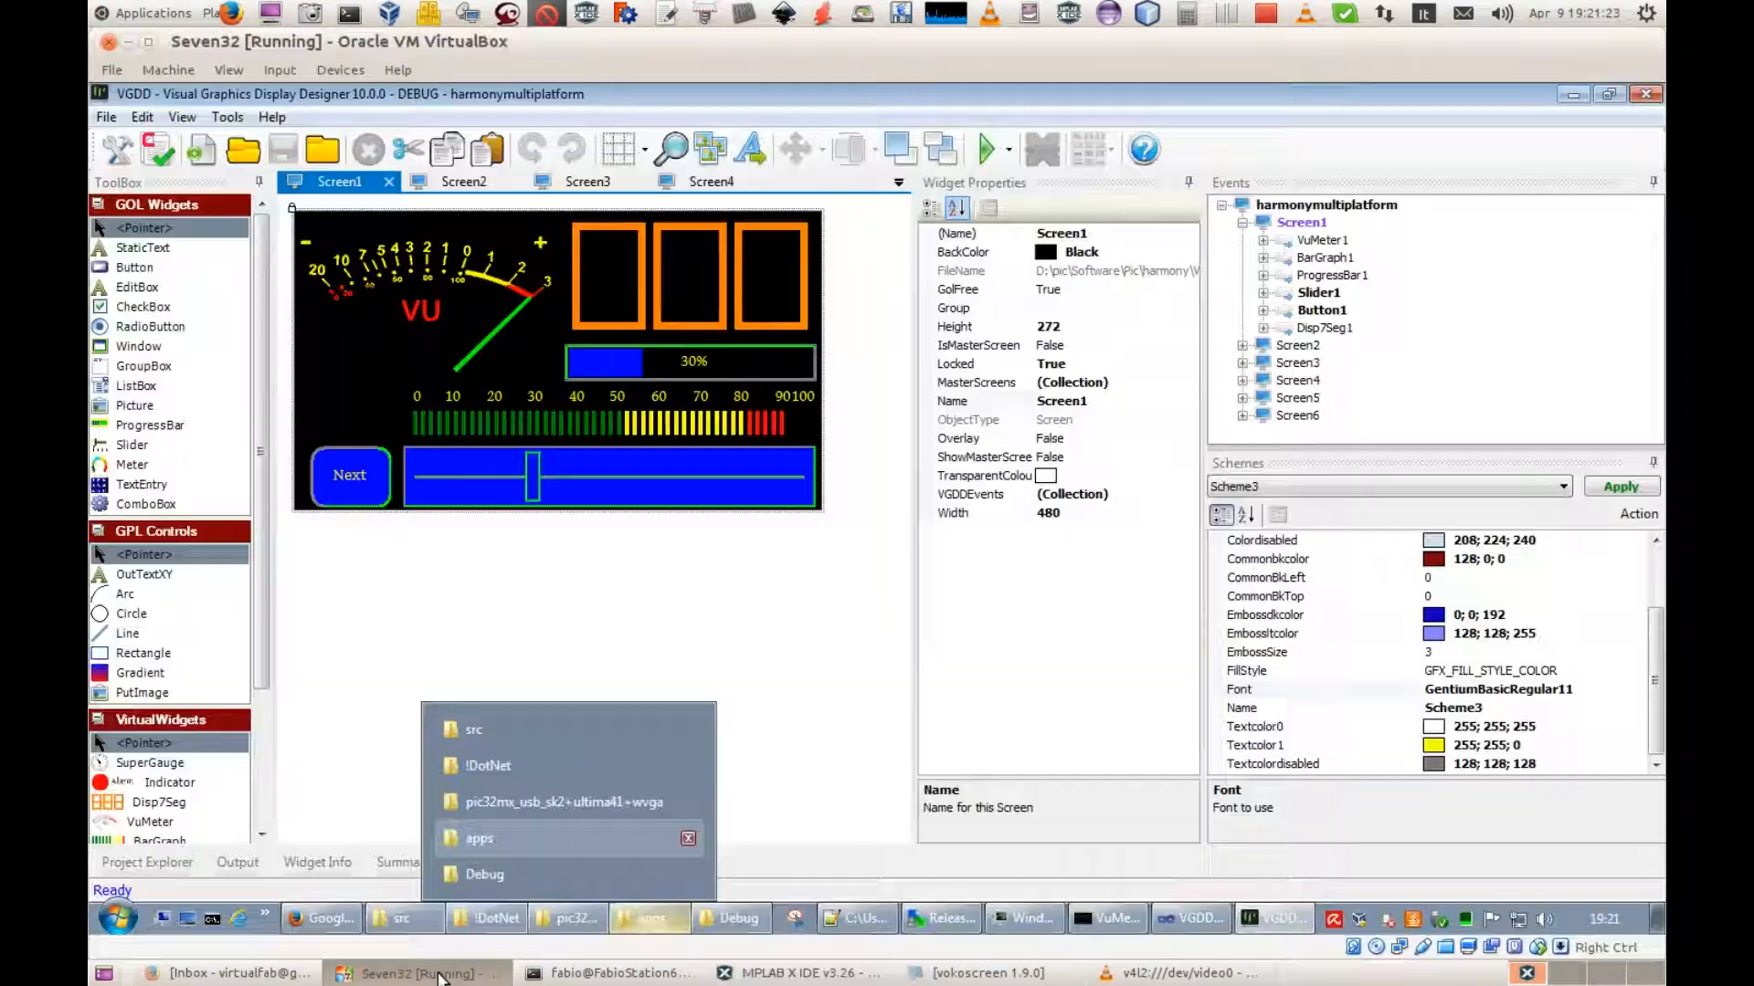
{"action": "left_click", "coordinate": [119, 151]}
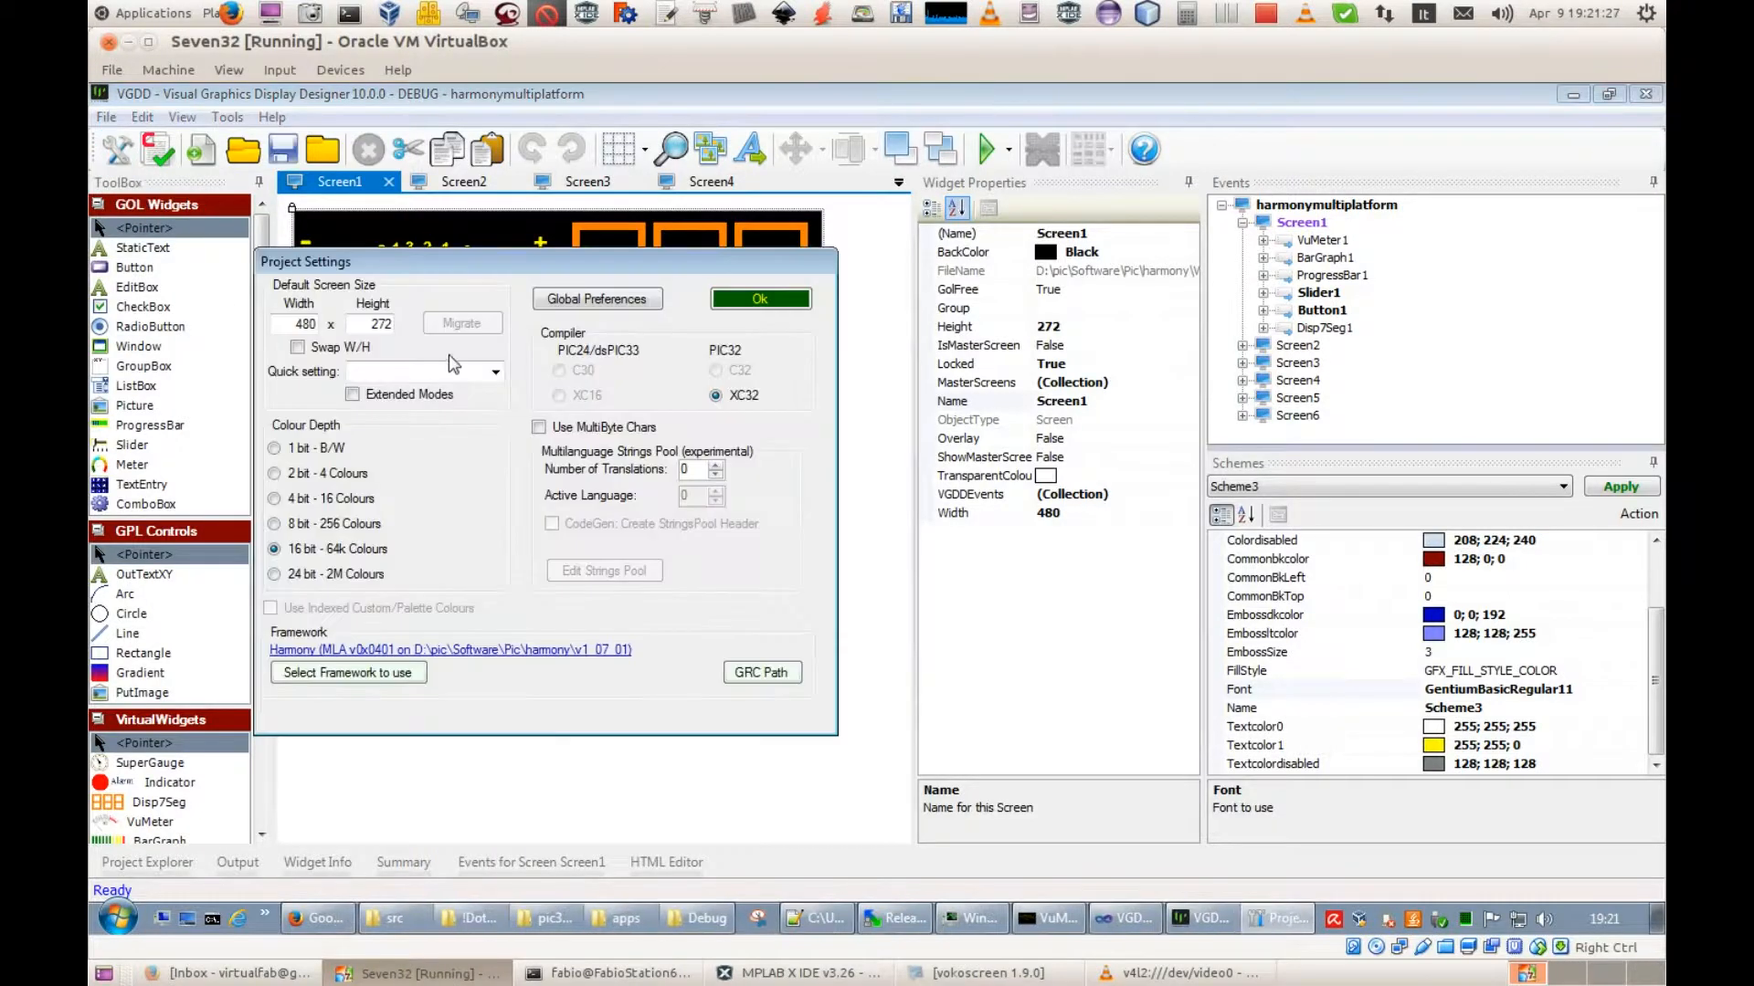
{"action": "left_click", "coordinate": [404, 675]}
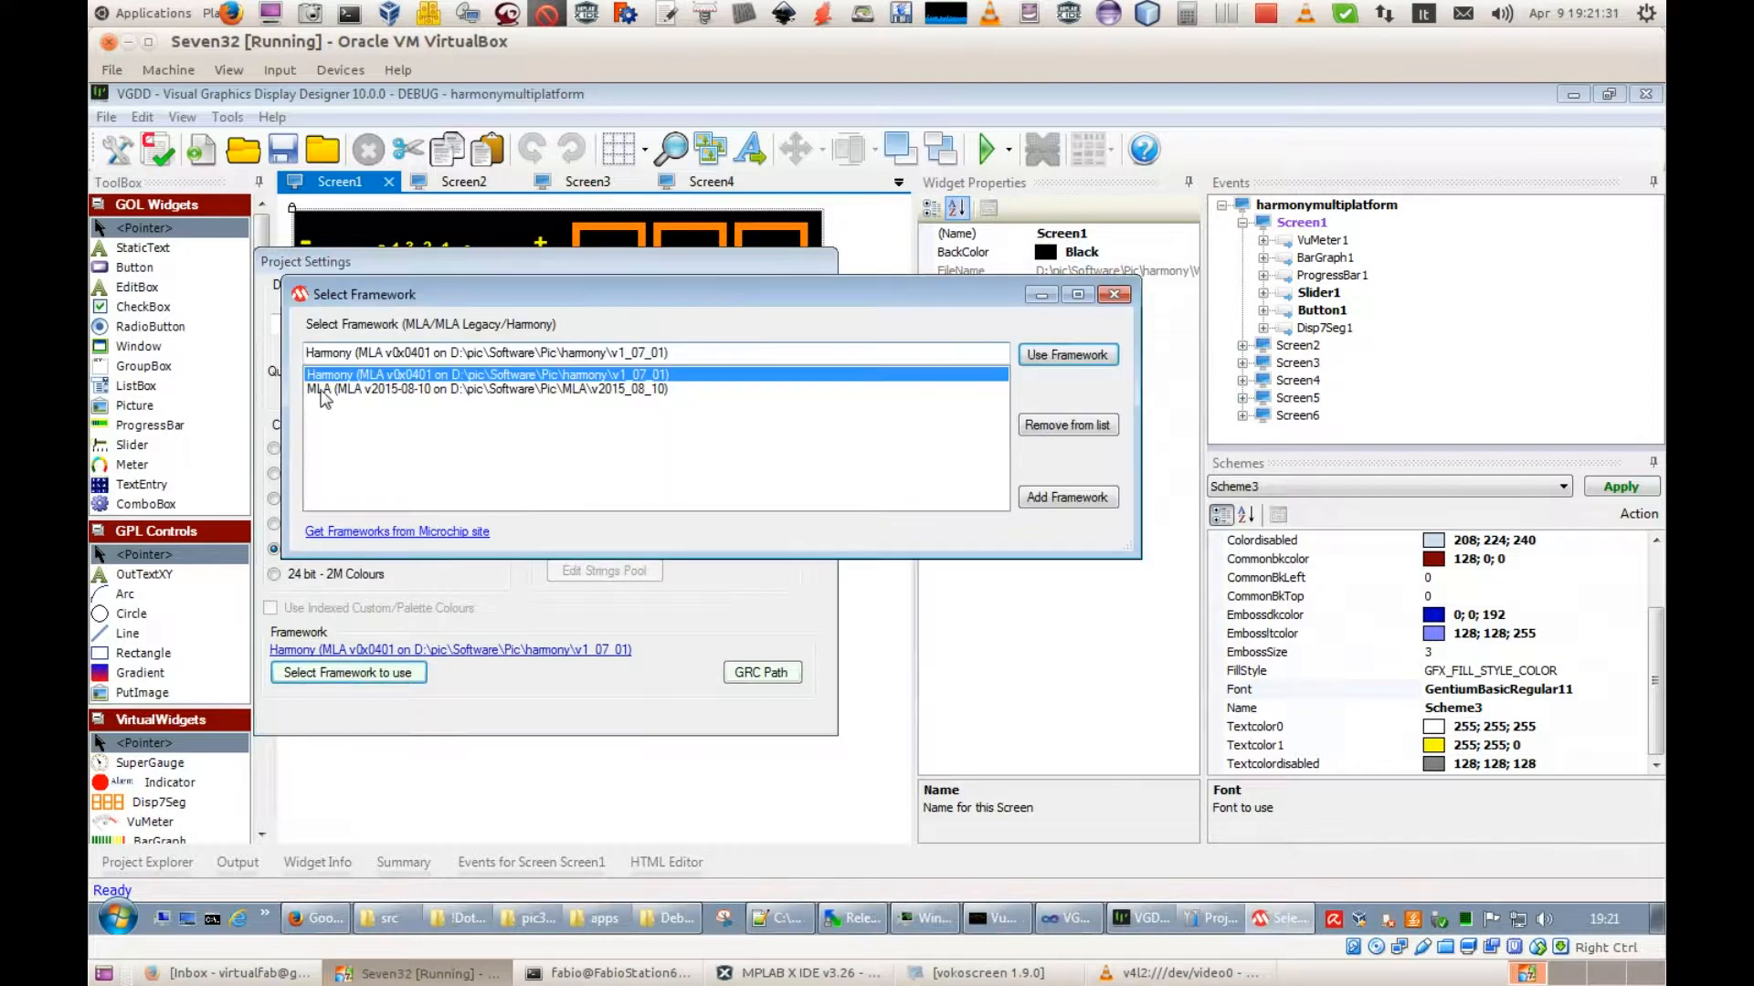
{"action": "left_click", "coordinate": [322, 390]}
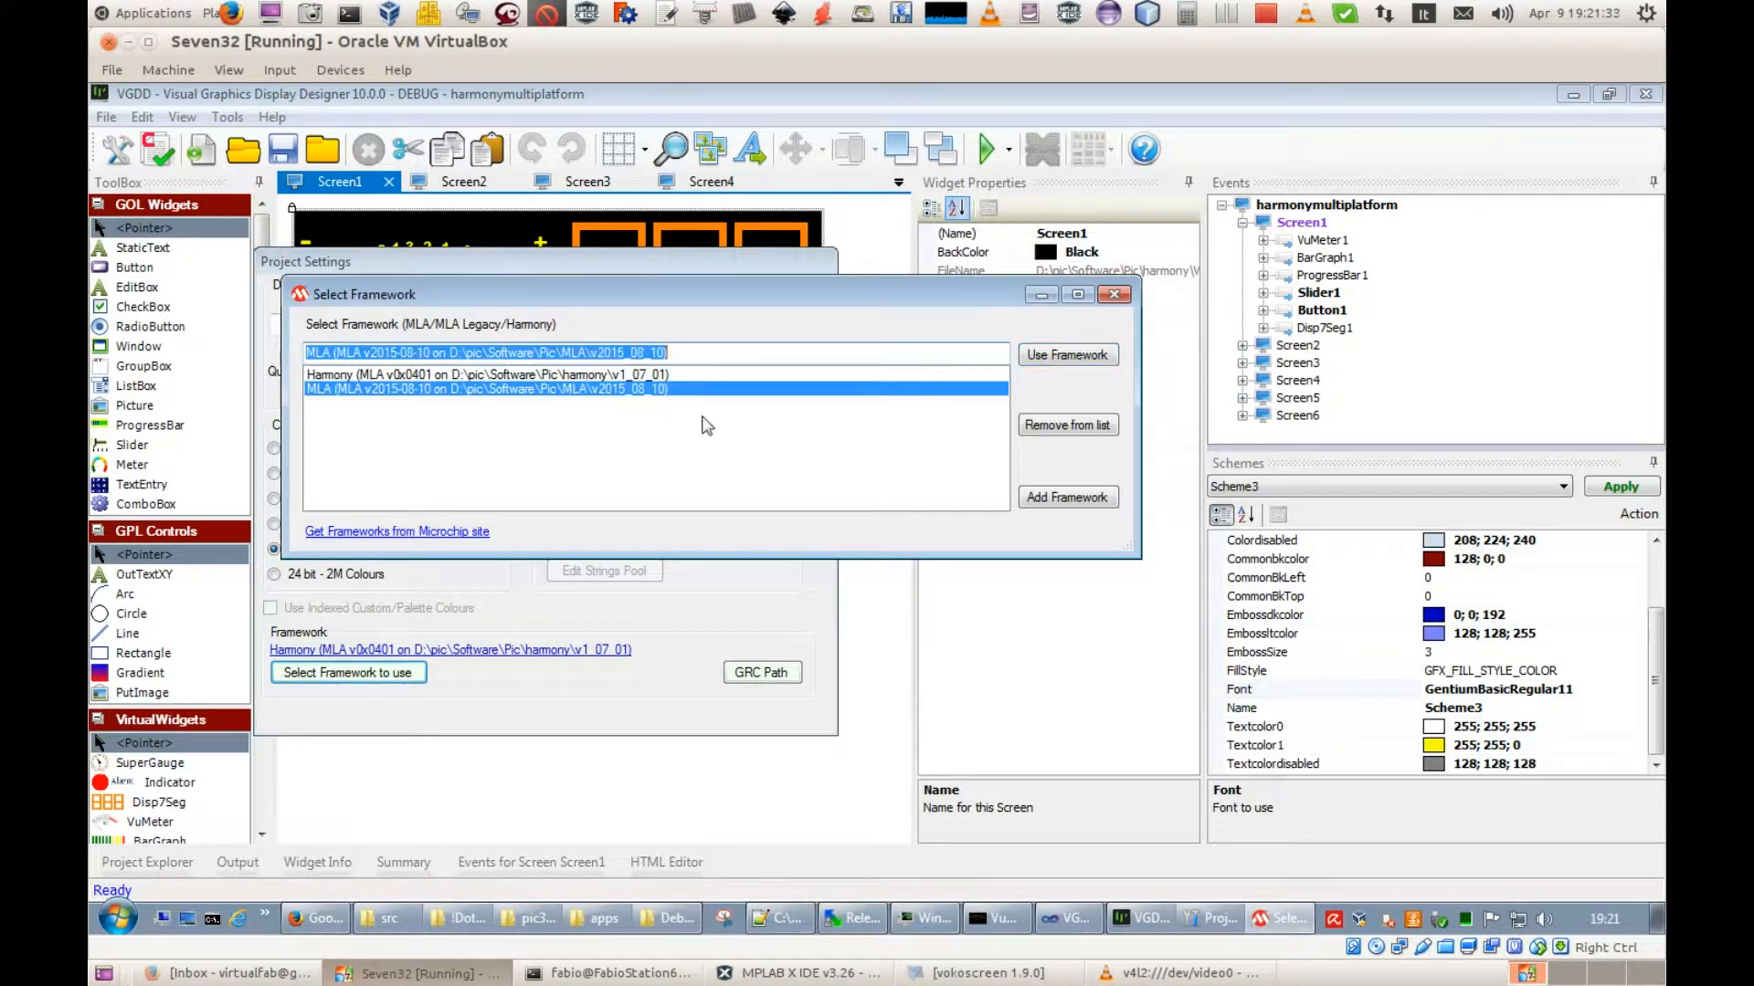
{"action": "left_click", "coordinate": [1069, 361]}
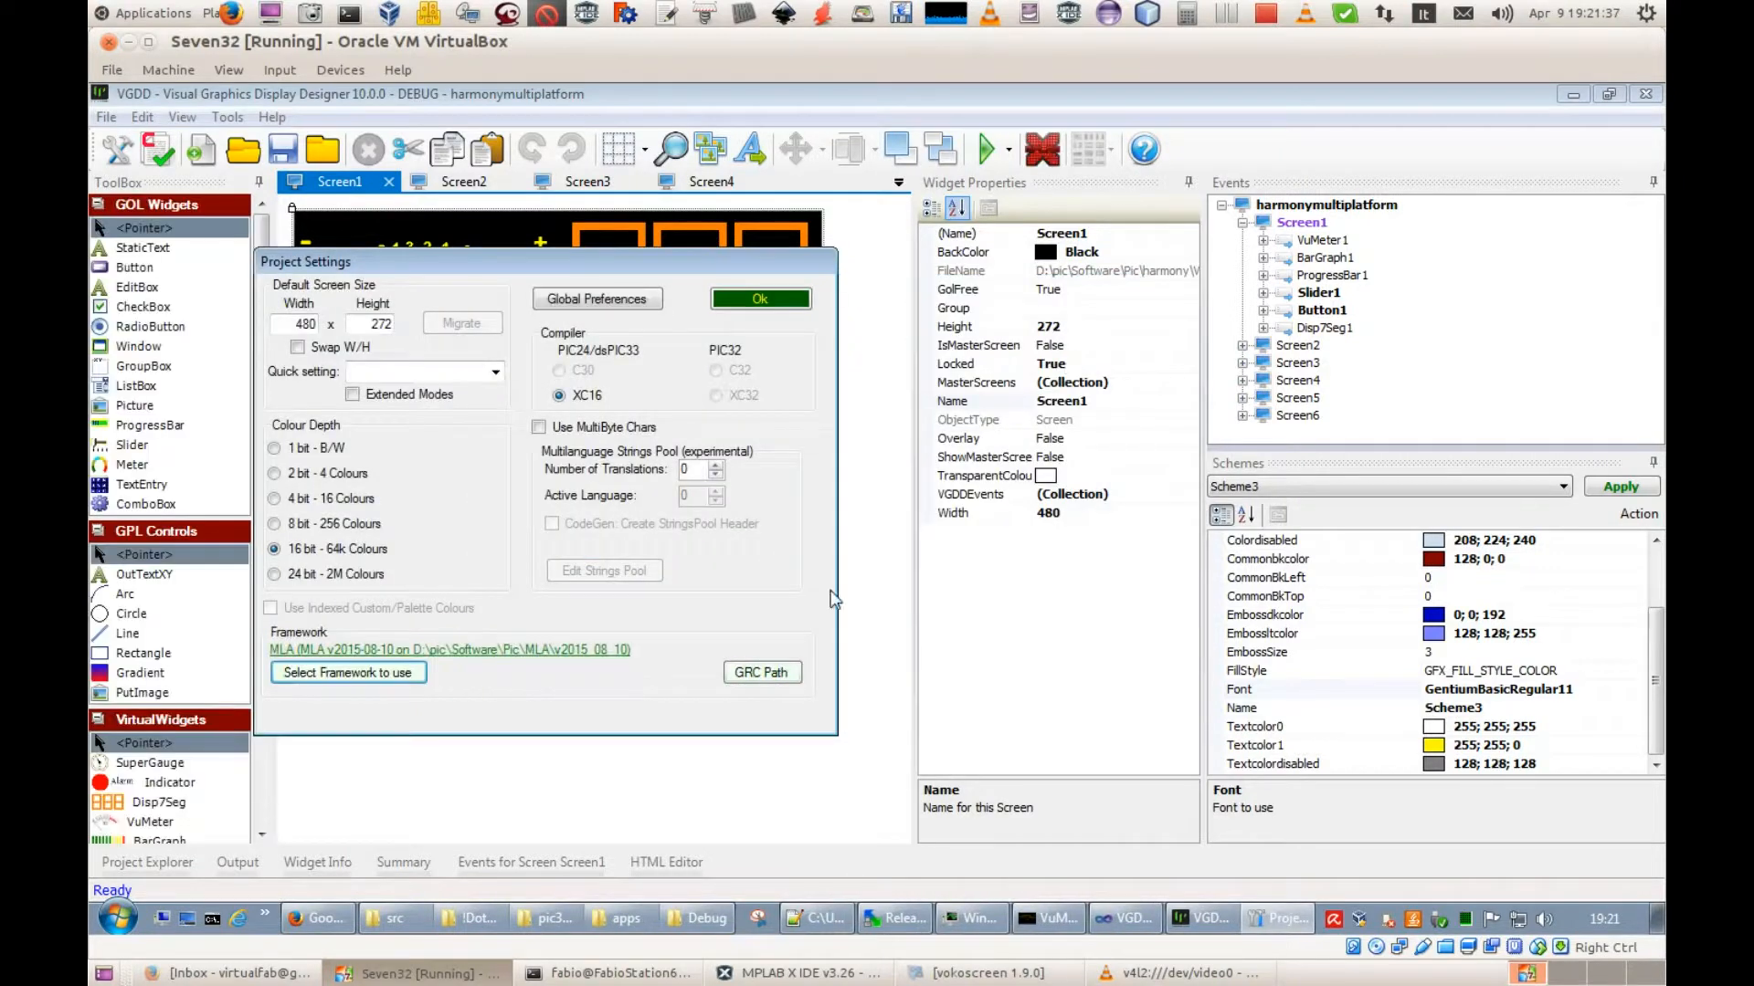
{"action": "left_click", "coordinate": [758, 675]}
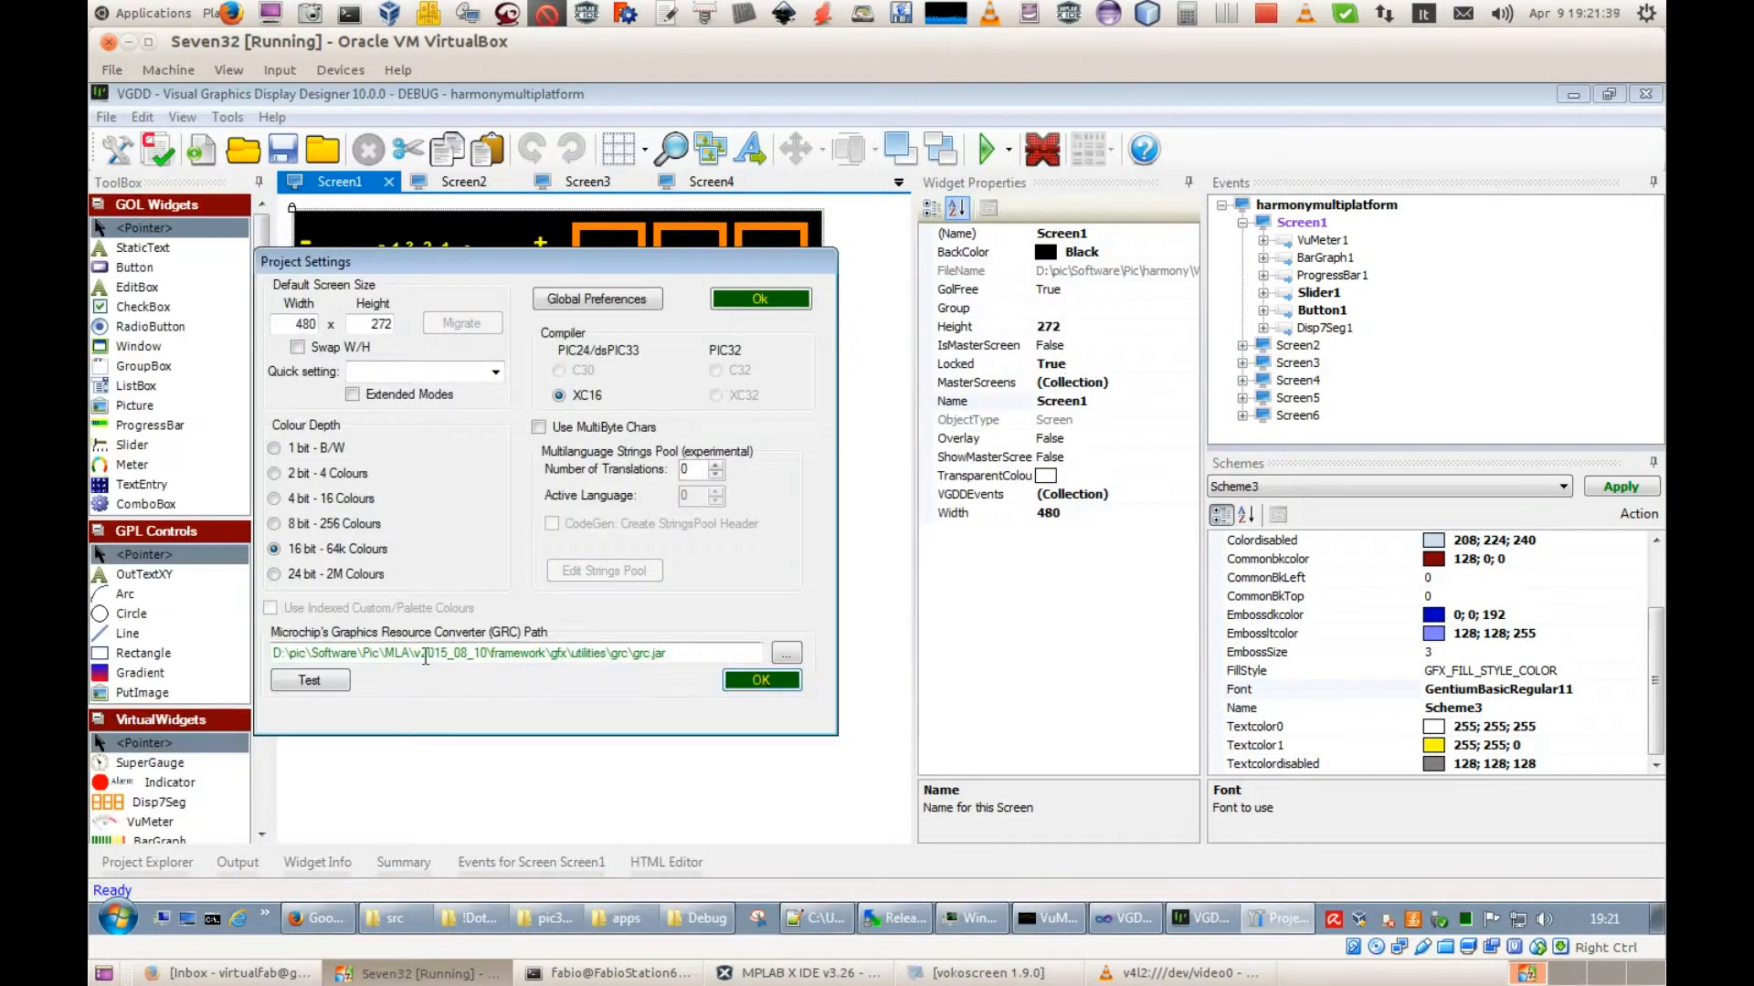
{"action": "left_click", "coordinate": [744, 681]}
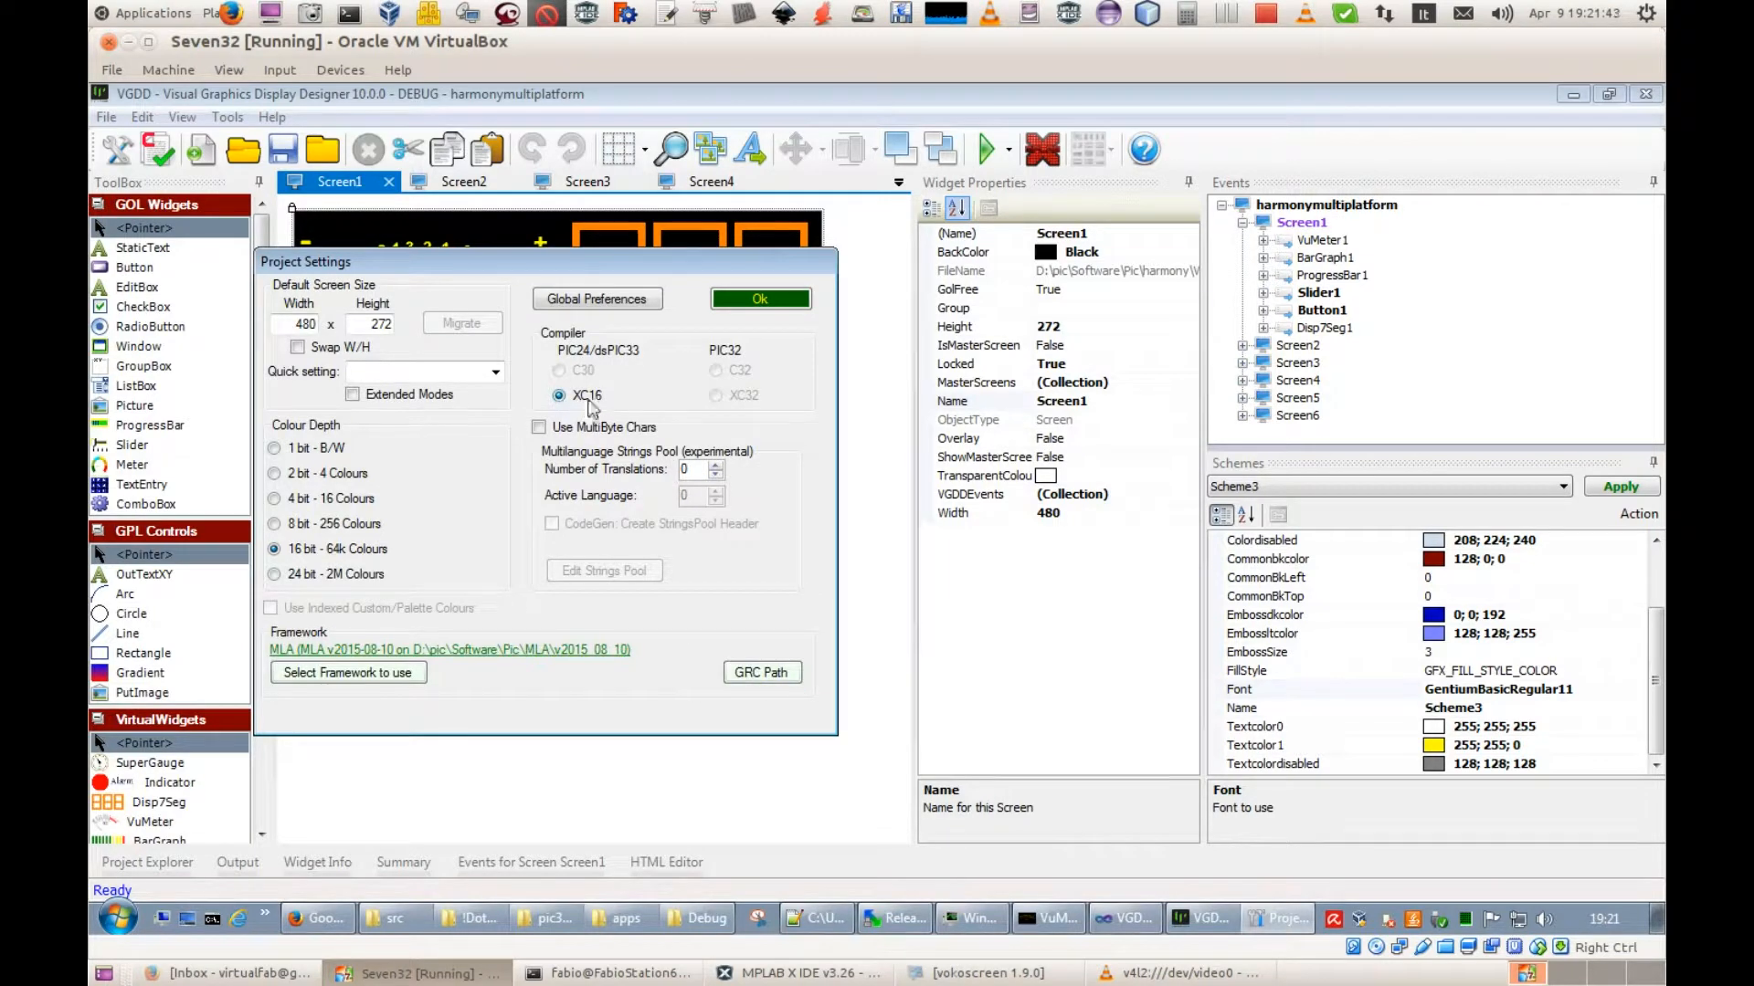
{"action": "left_click", "coordinate": [762, 296]}
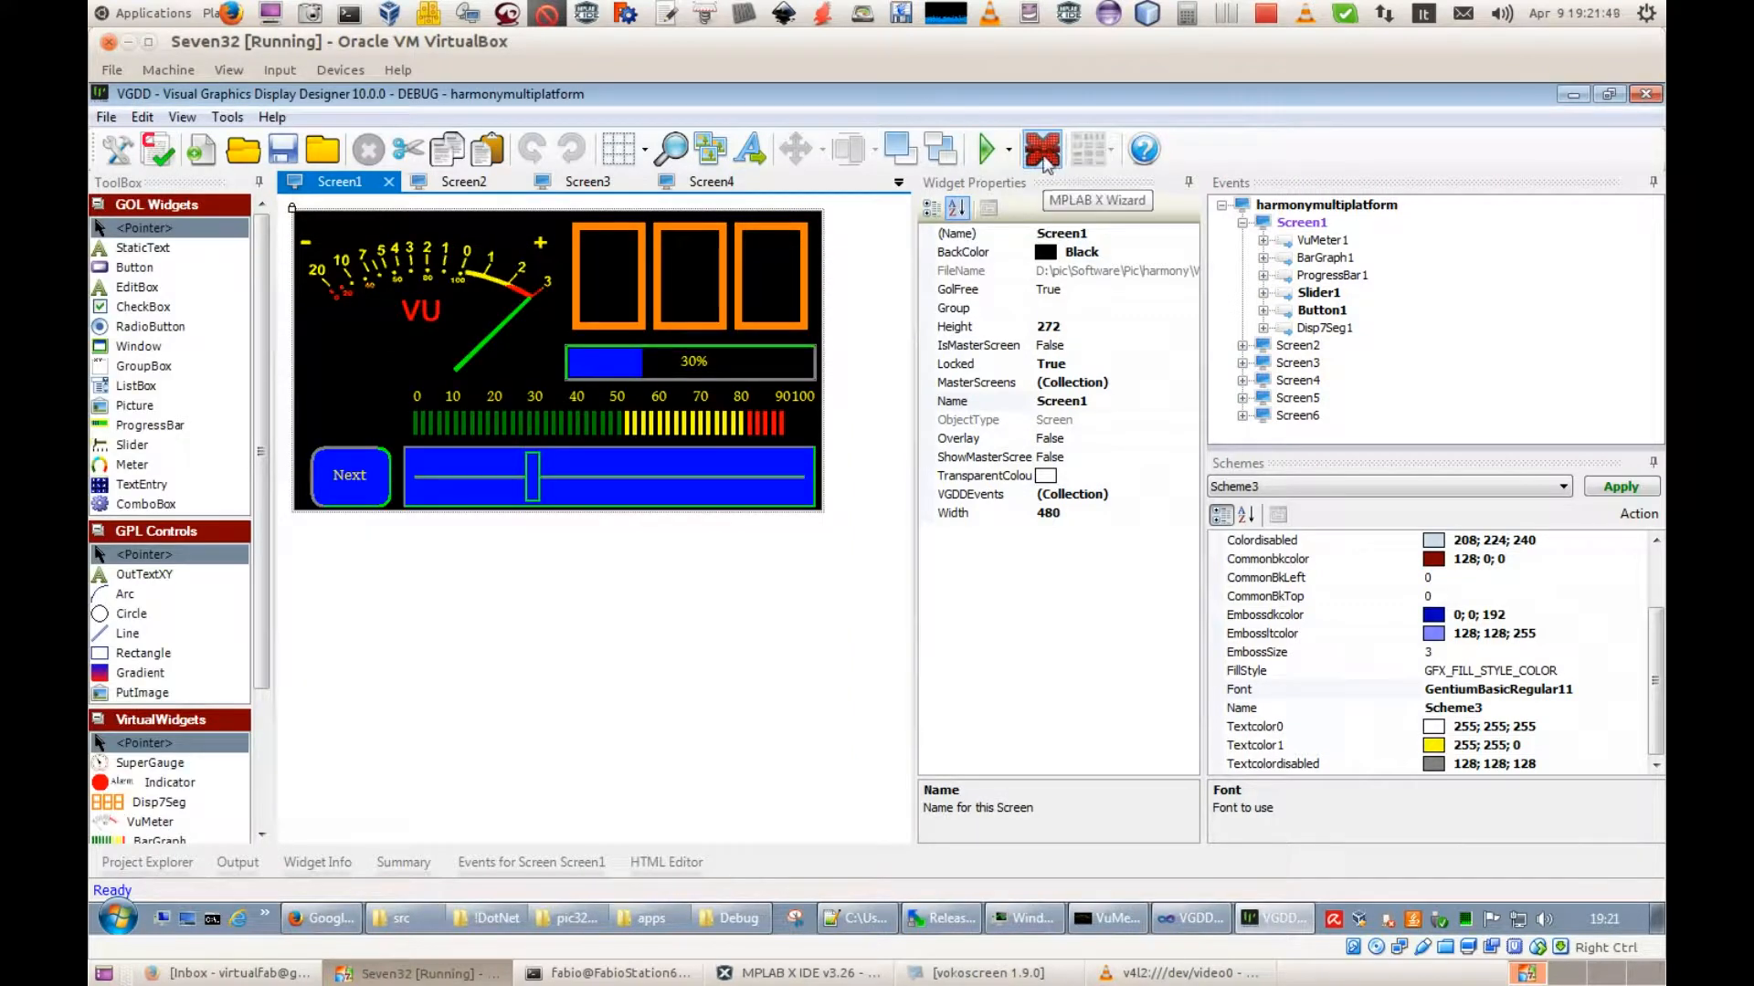
Start the MPLAB X Wizard, saving the VGDD project, and review its MPLAB X project, hardware and option settings.
{"action": "left_click", "coordinate": [1046, 159]}
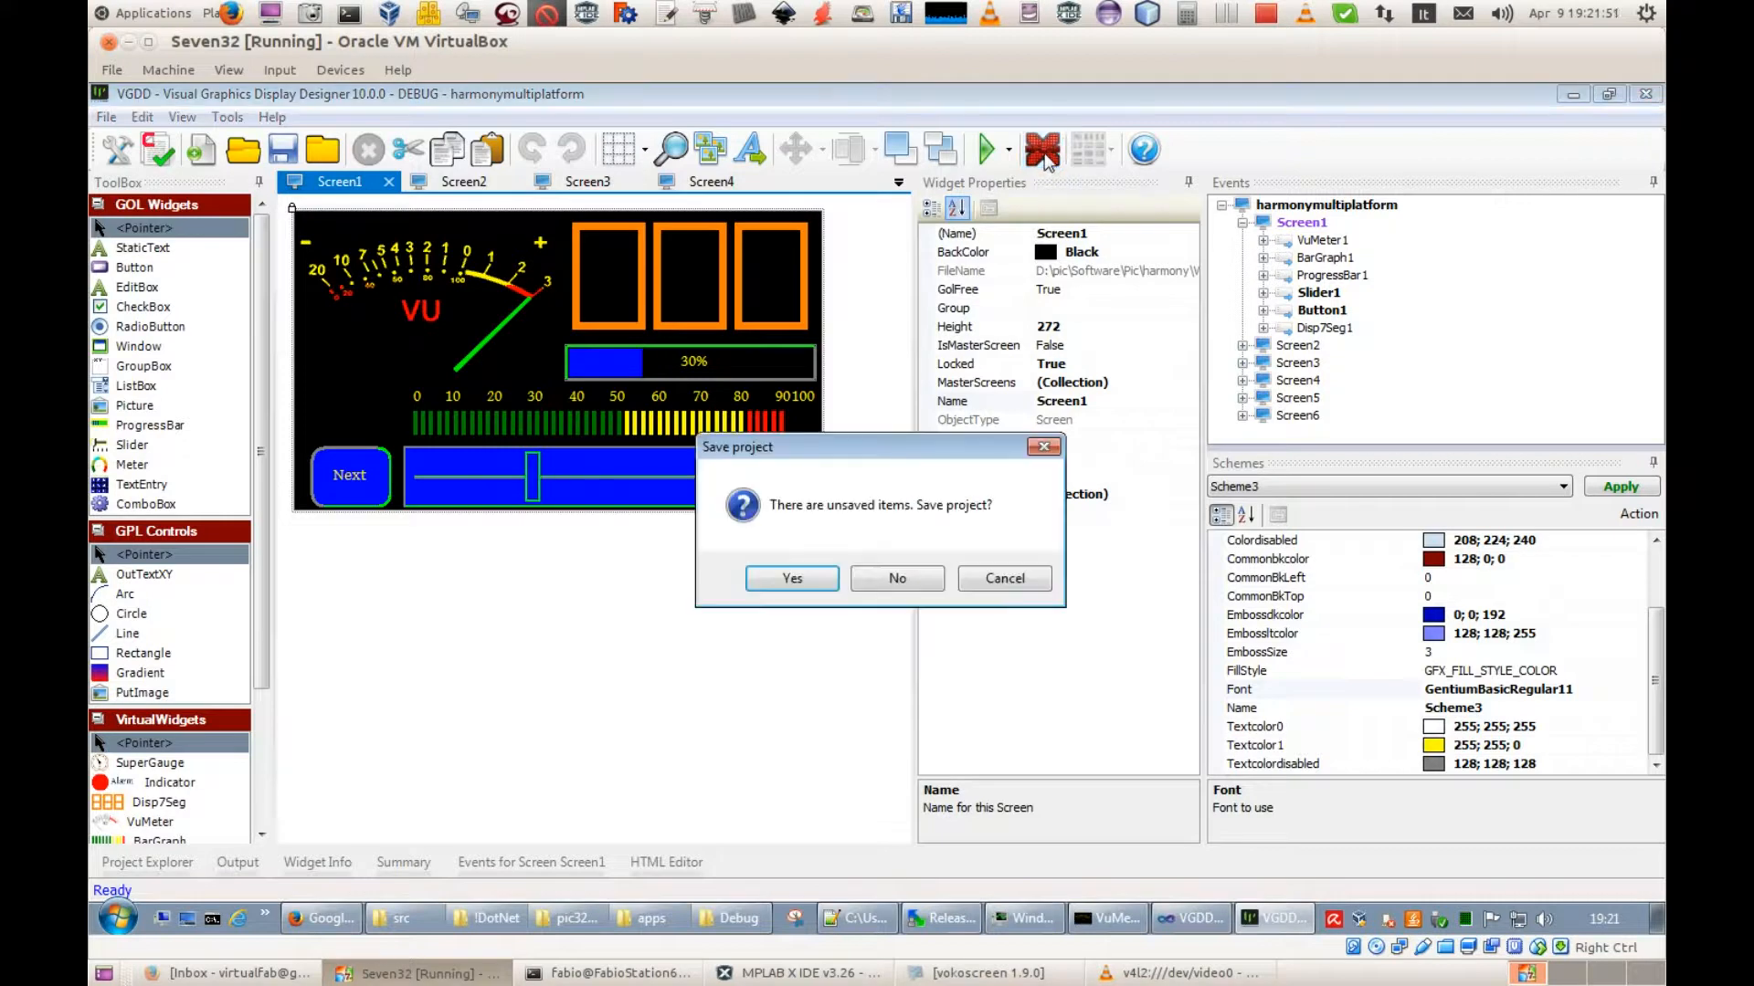
{"action": "left_click", "coordinate": [792, 580]}
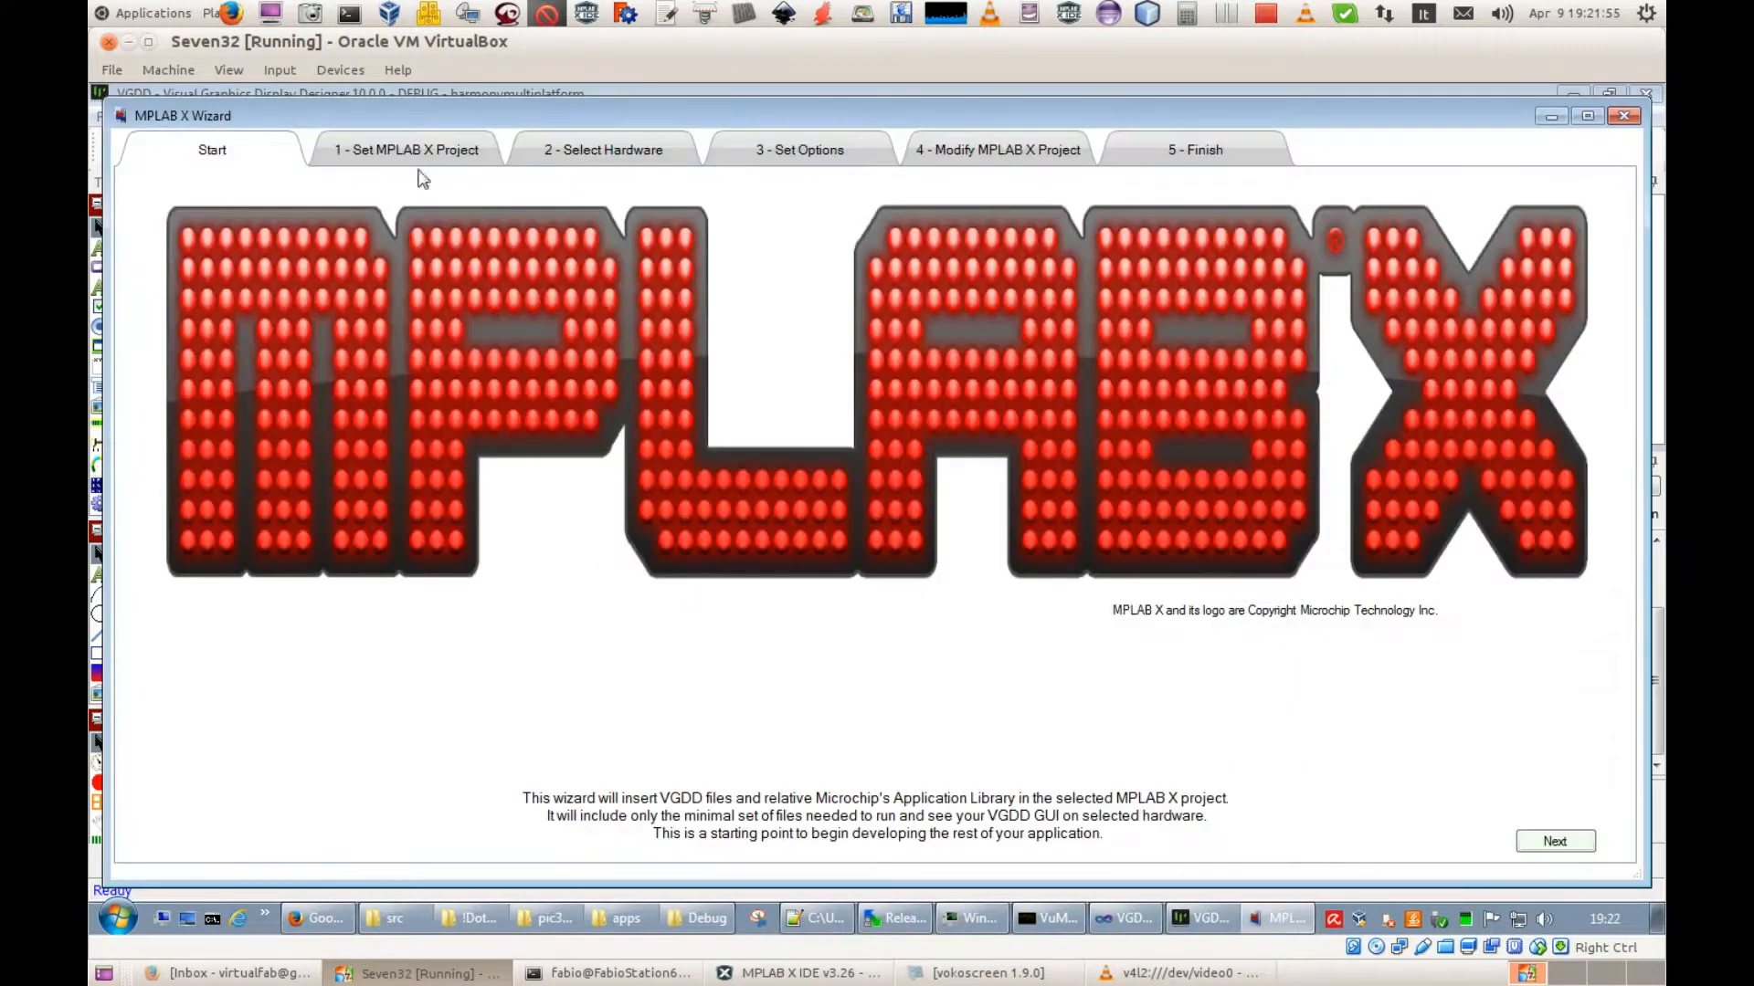
{"action": "left_click", "coordinate": [422, 154]}
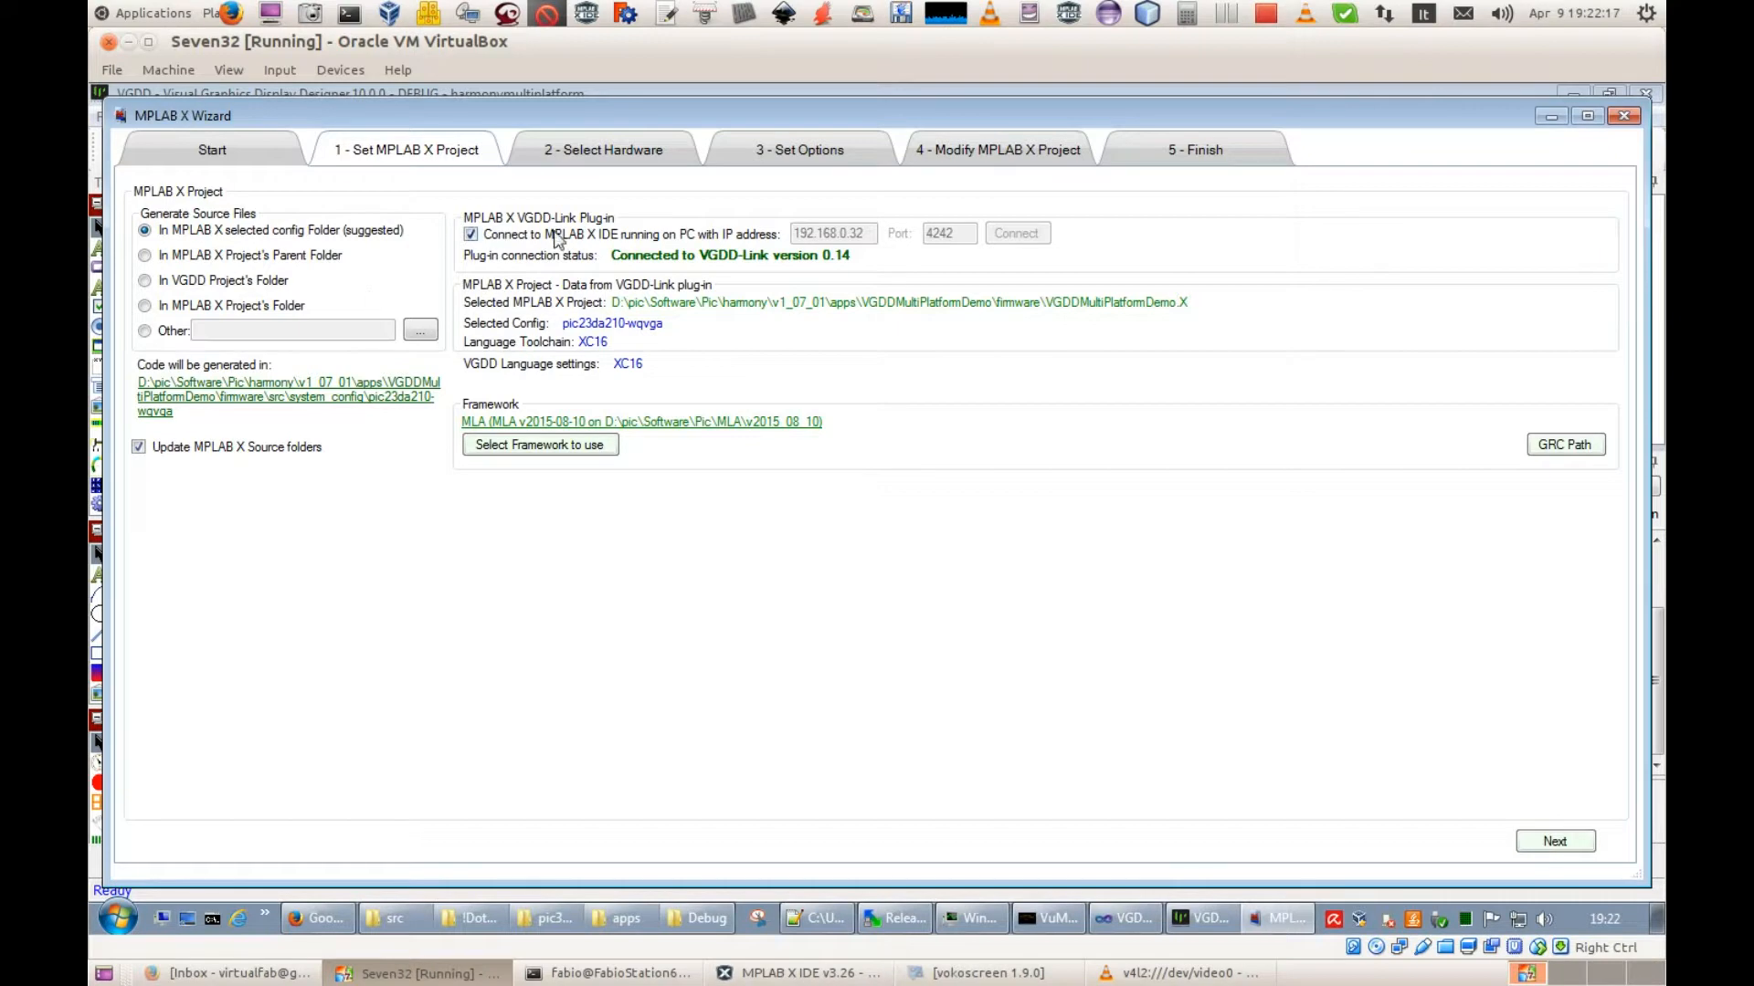
{"action": "left_click", "coordinate": [597, 155]}
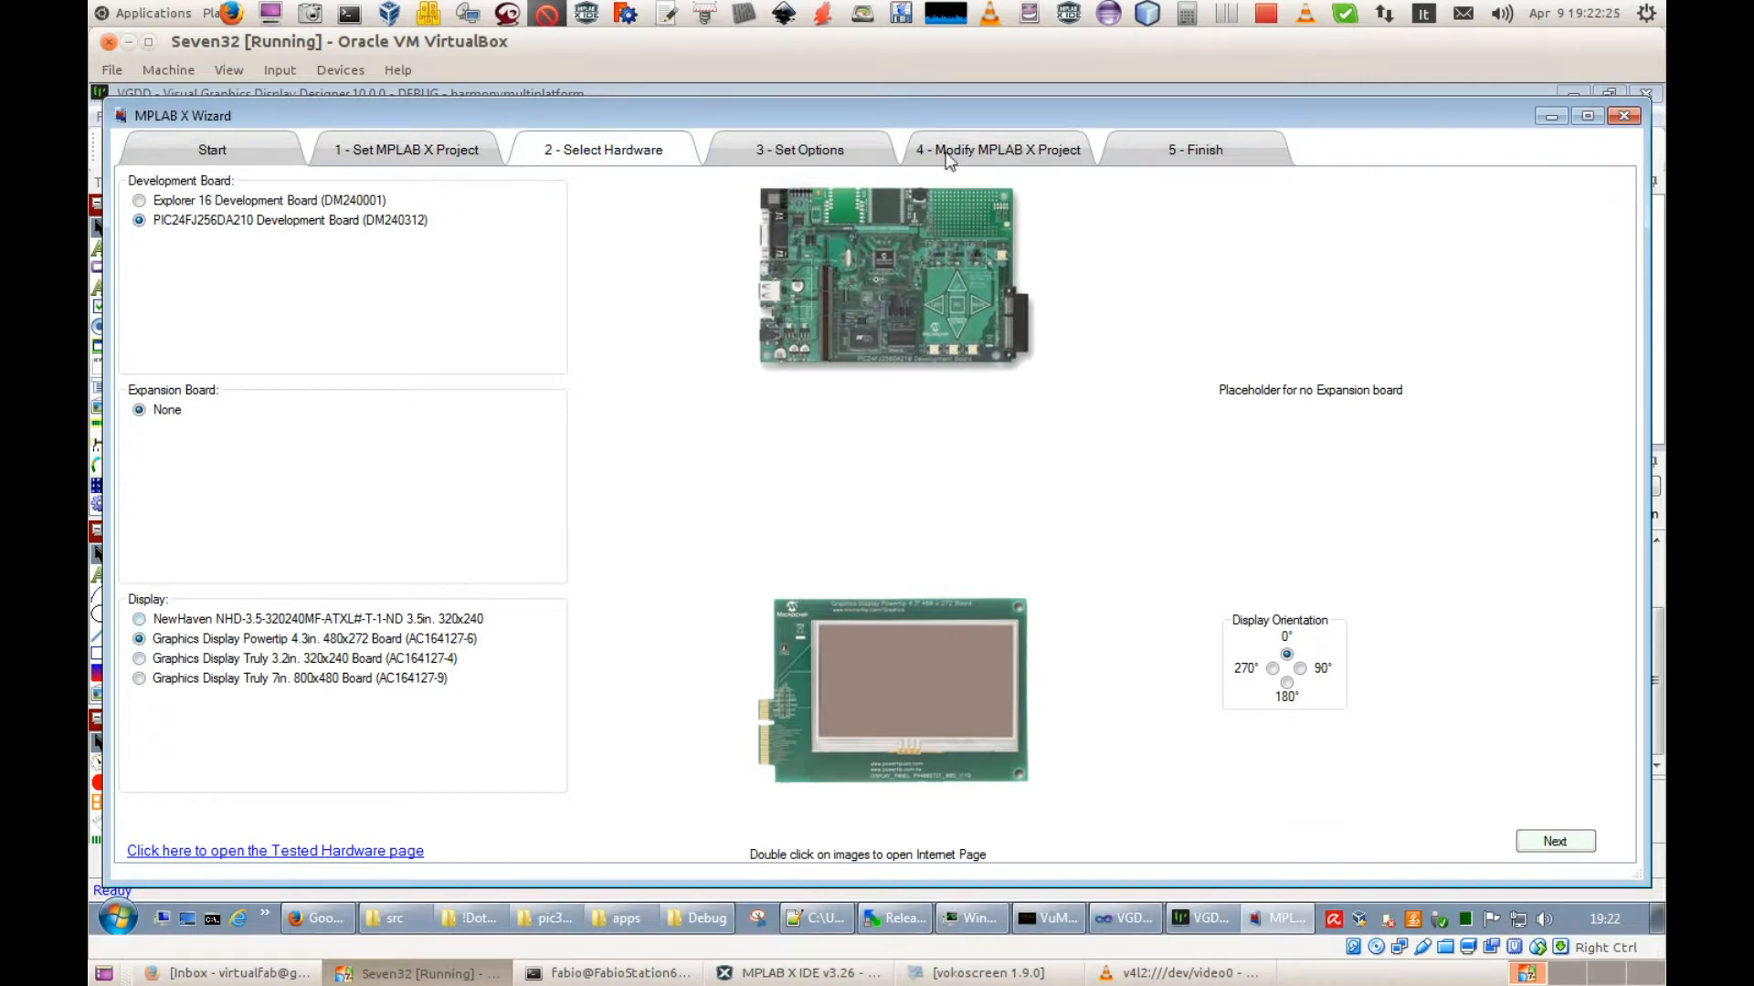
{"action": "left_click", "coordinate": [832, 152]}
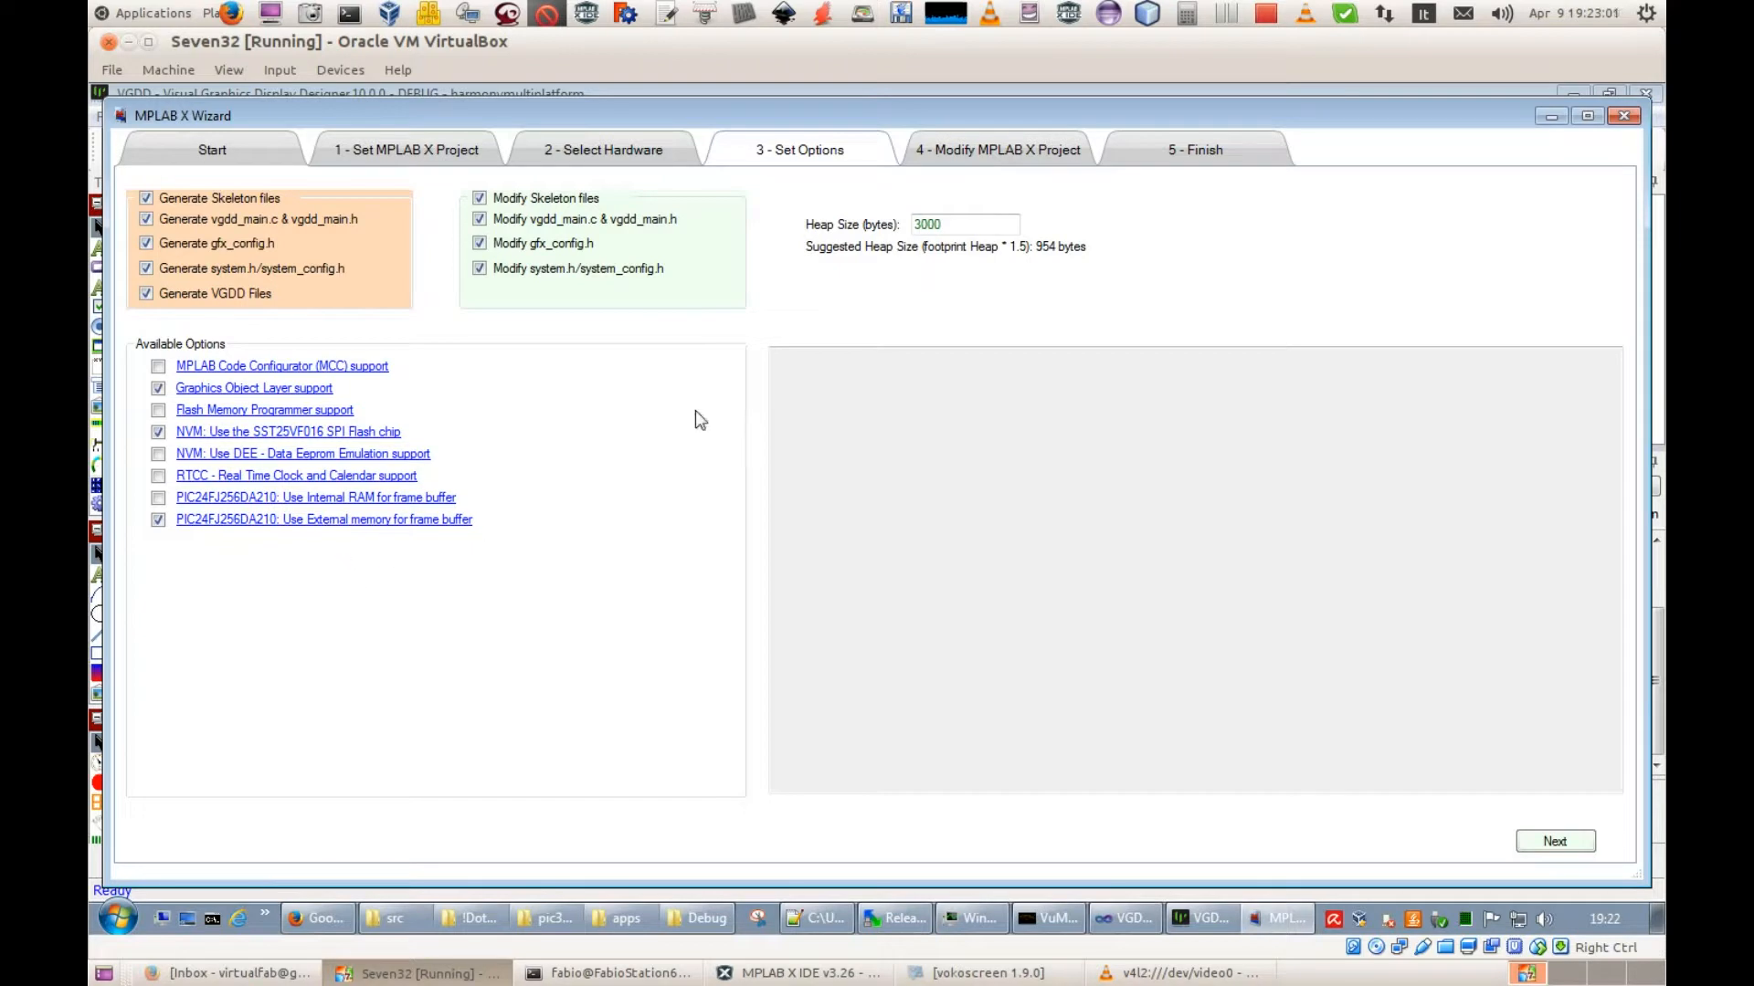
Have the wizard modify the MPLAB X project to add the VGDD and MLA framework files.
{"action": "left_click", "coordinate": [976, 152]}
{"action": "left_click", "coordinate": [904, 820]}
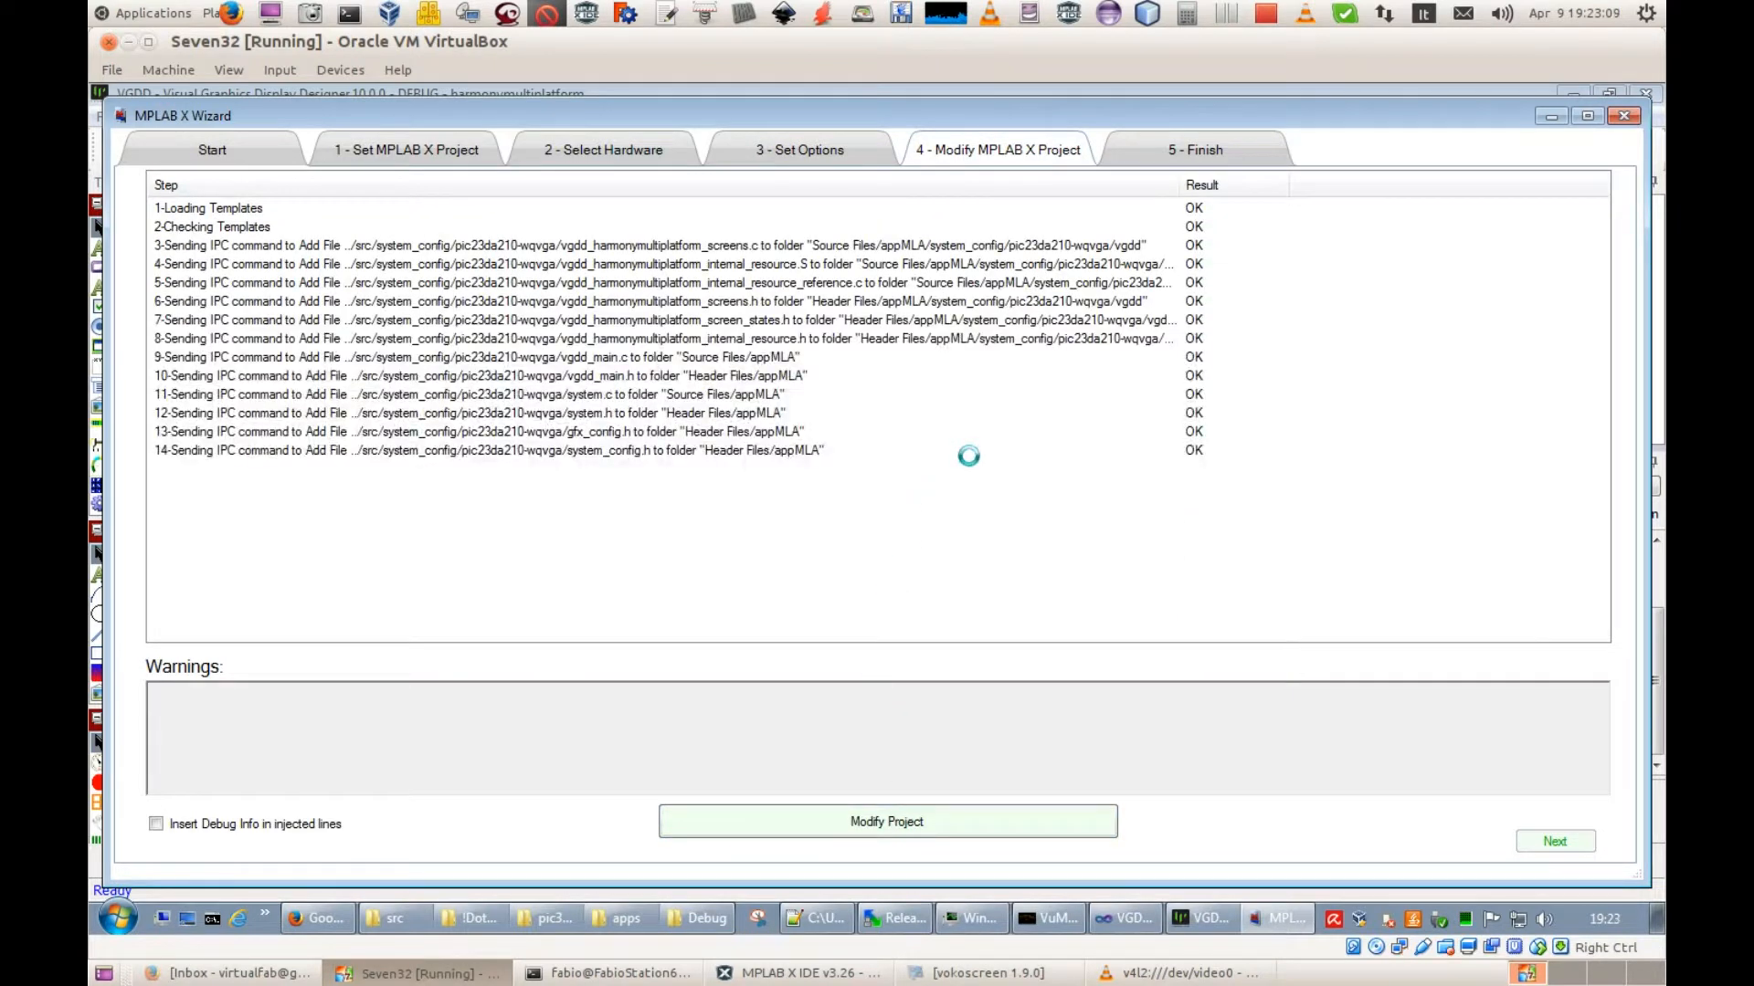
{"action": "left_click", "coordinate": [1082, 592]}
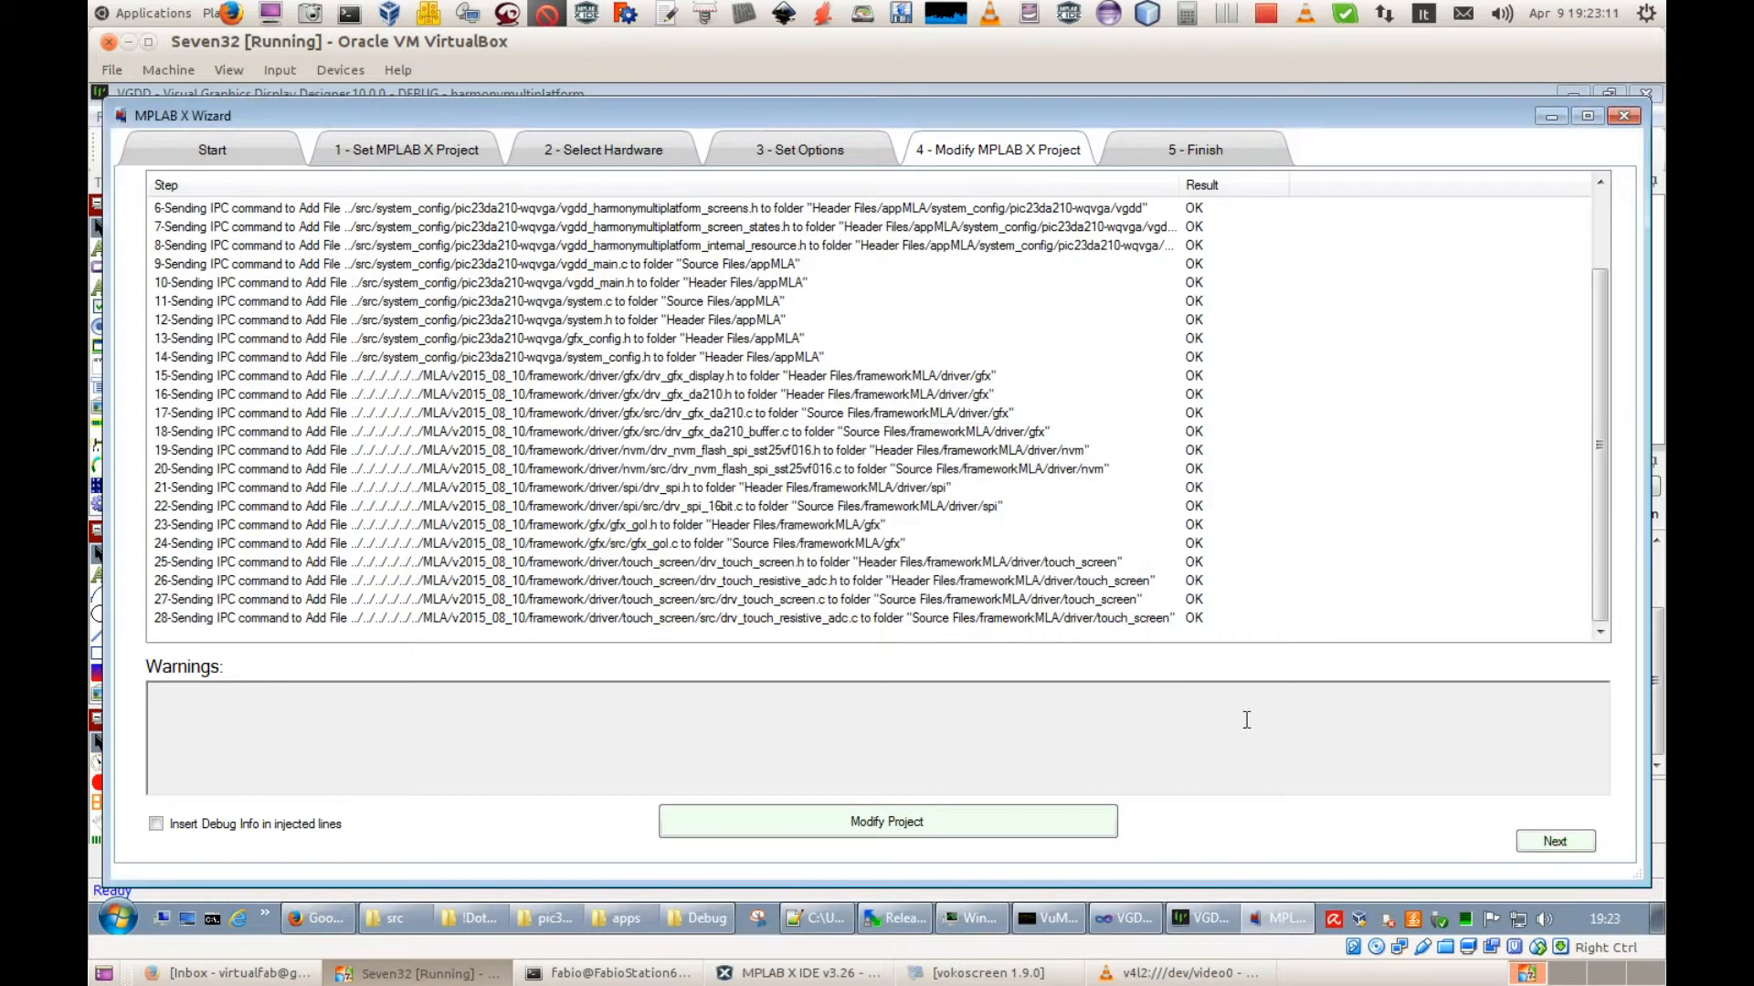
Save the VGDD project and generate its code into the selected configuration's folder, with graphics resource conversion enabled.
{"action": "left_click", "coordinate": [1562, 842]}
{"action": "left_click", "coordinate": [964, 425]}
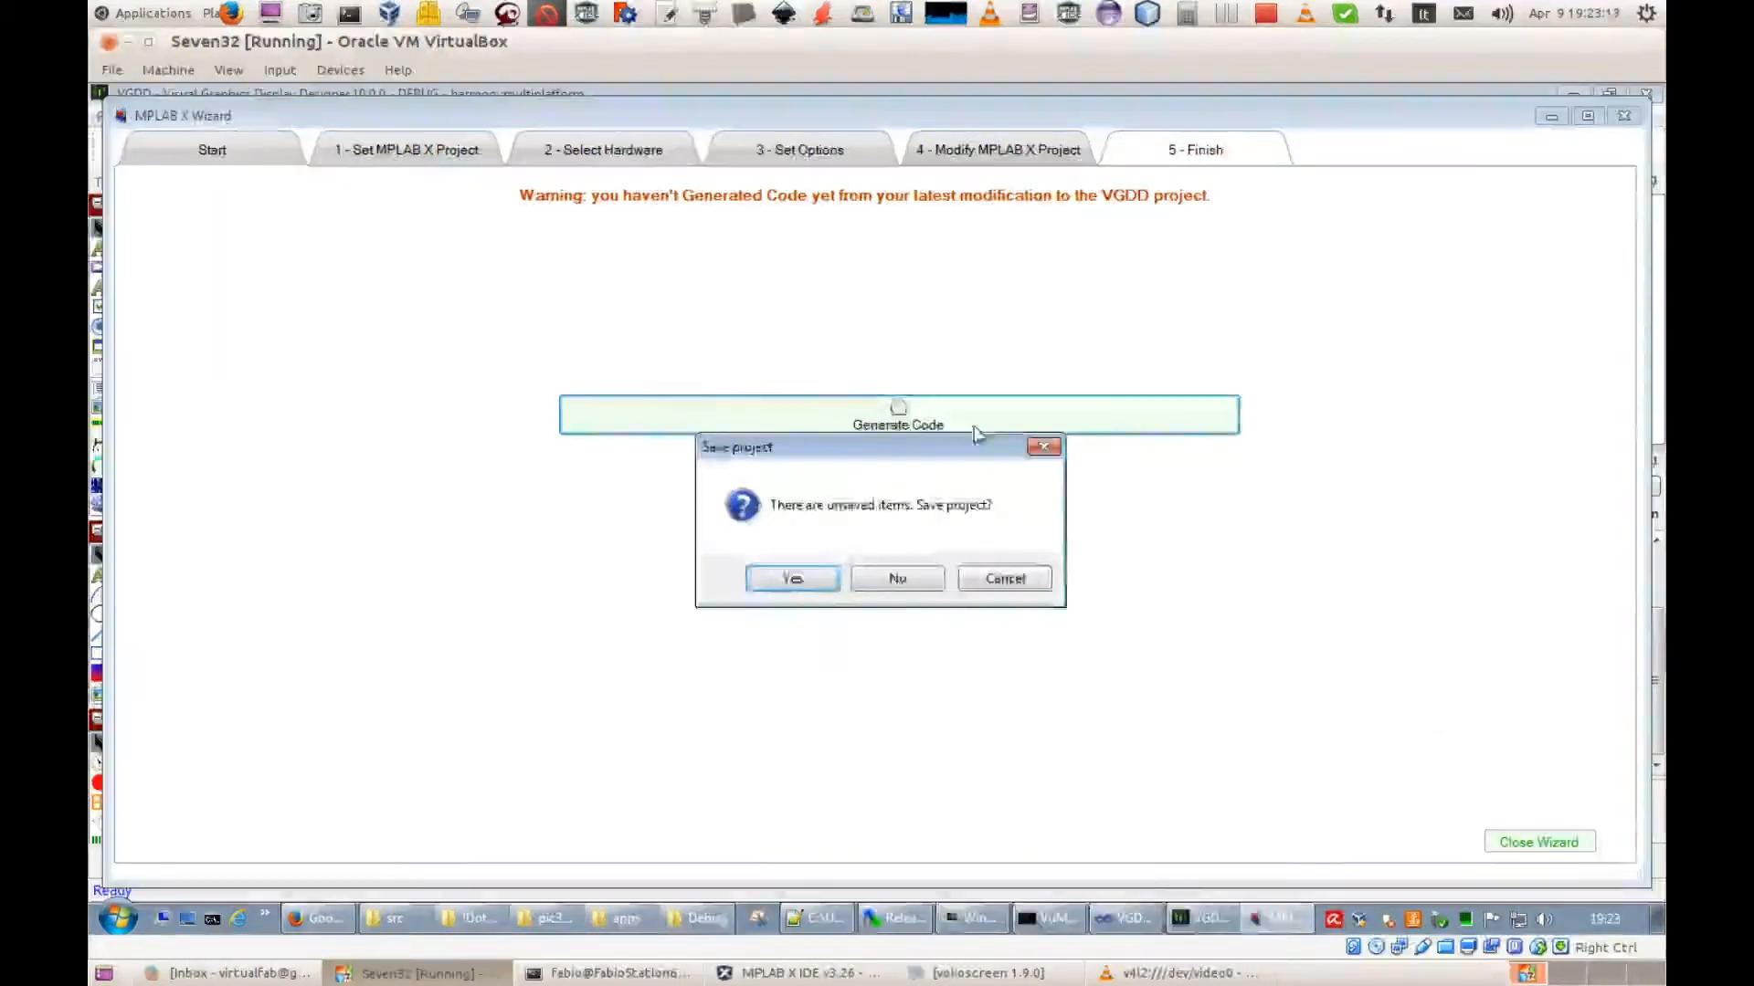
{"action": "left_click", "coordinate": [791, 579]}
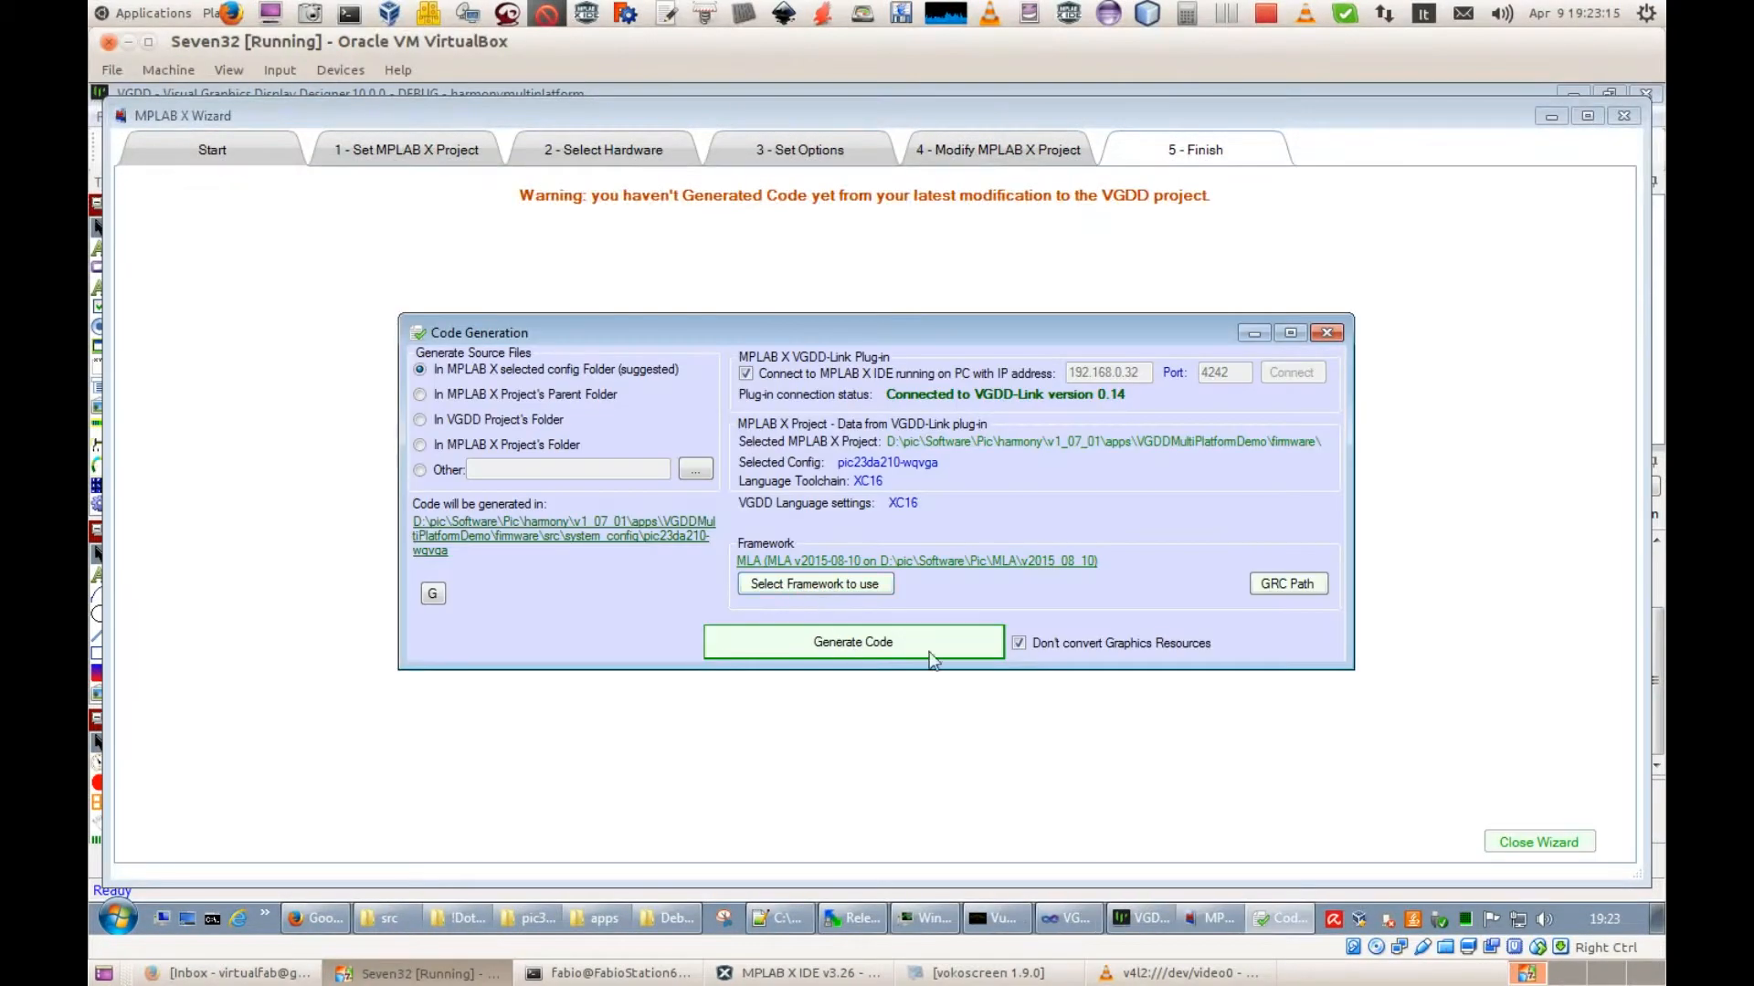
{"action": "left_click", "coordinate": [1034, 646]}
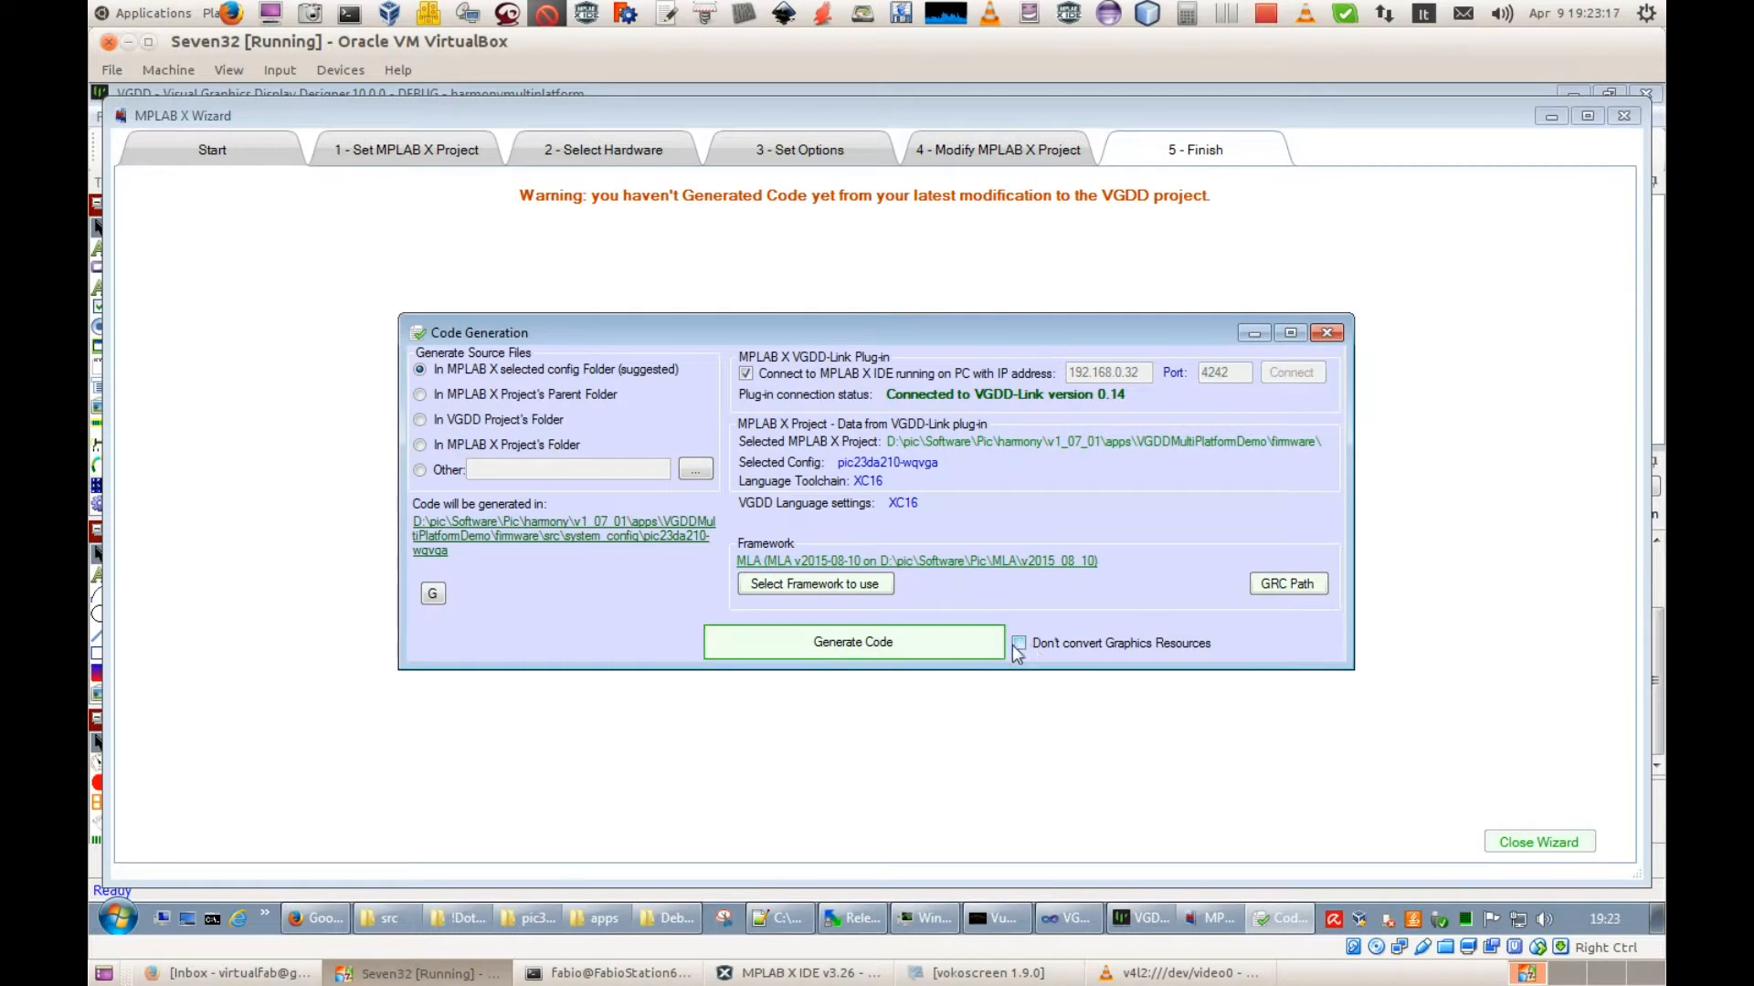
{"action": "left_click", "coordinate": [878, 645]}
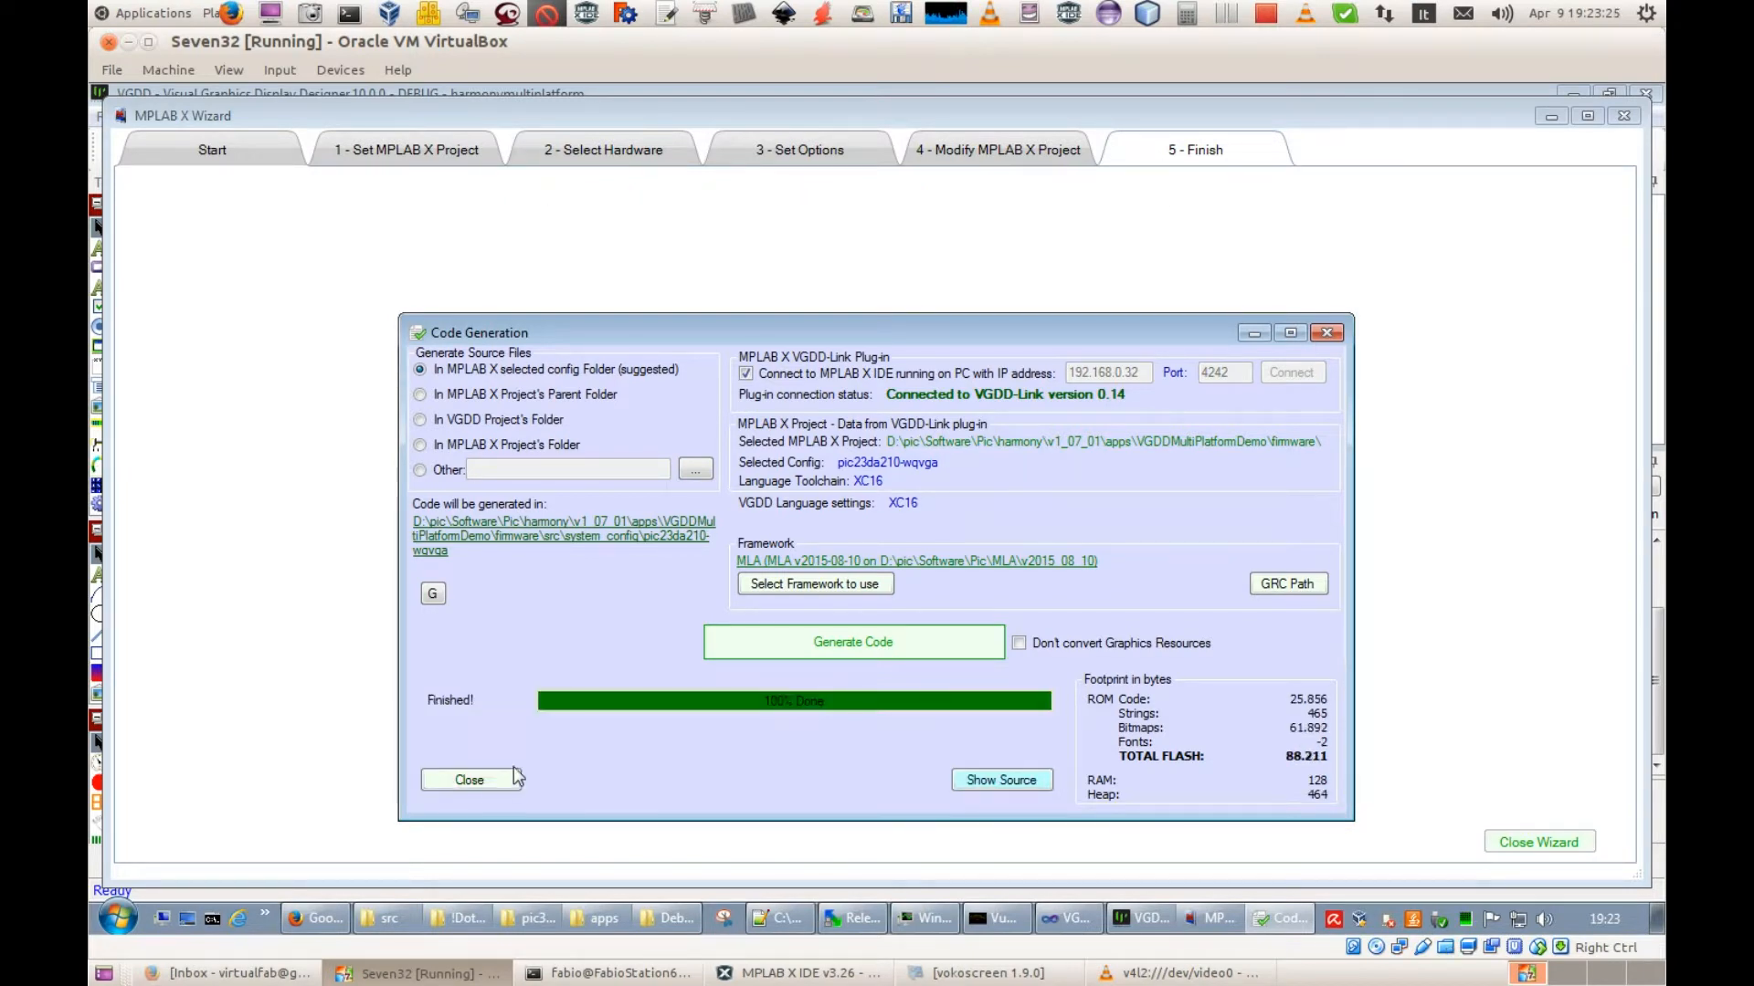
Switch to MPLAB X IDE and examine the contents of the appMLA and frameworkMLA source folders.
{"action": "left_click", "coordinate": [781, 979]}
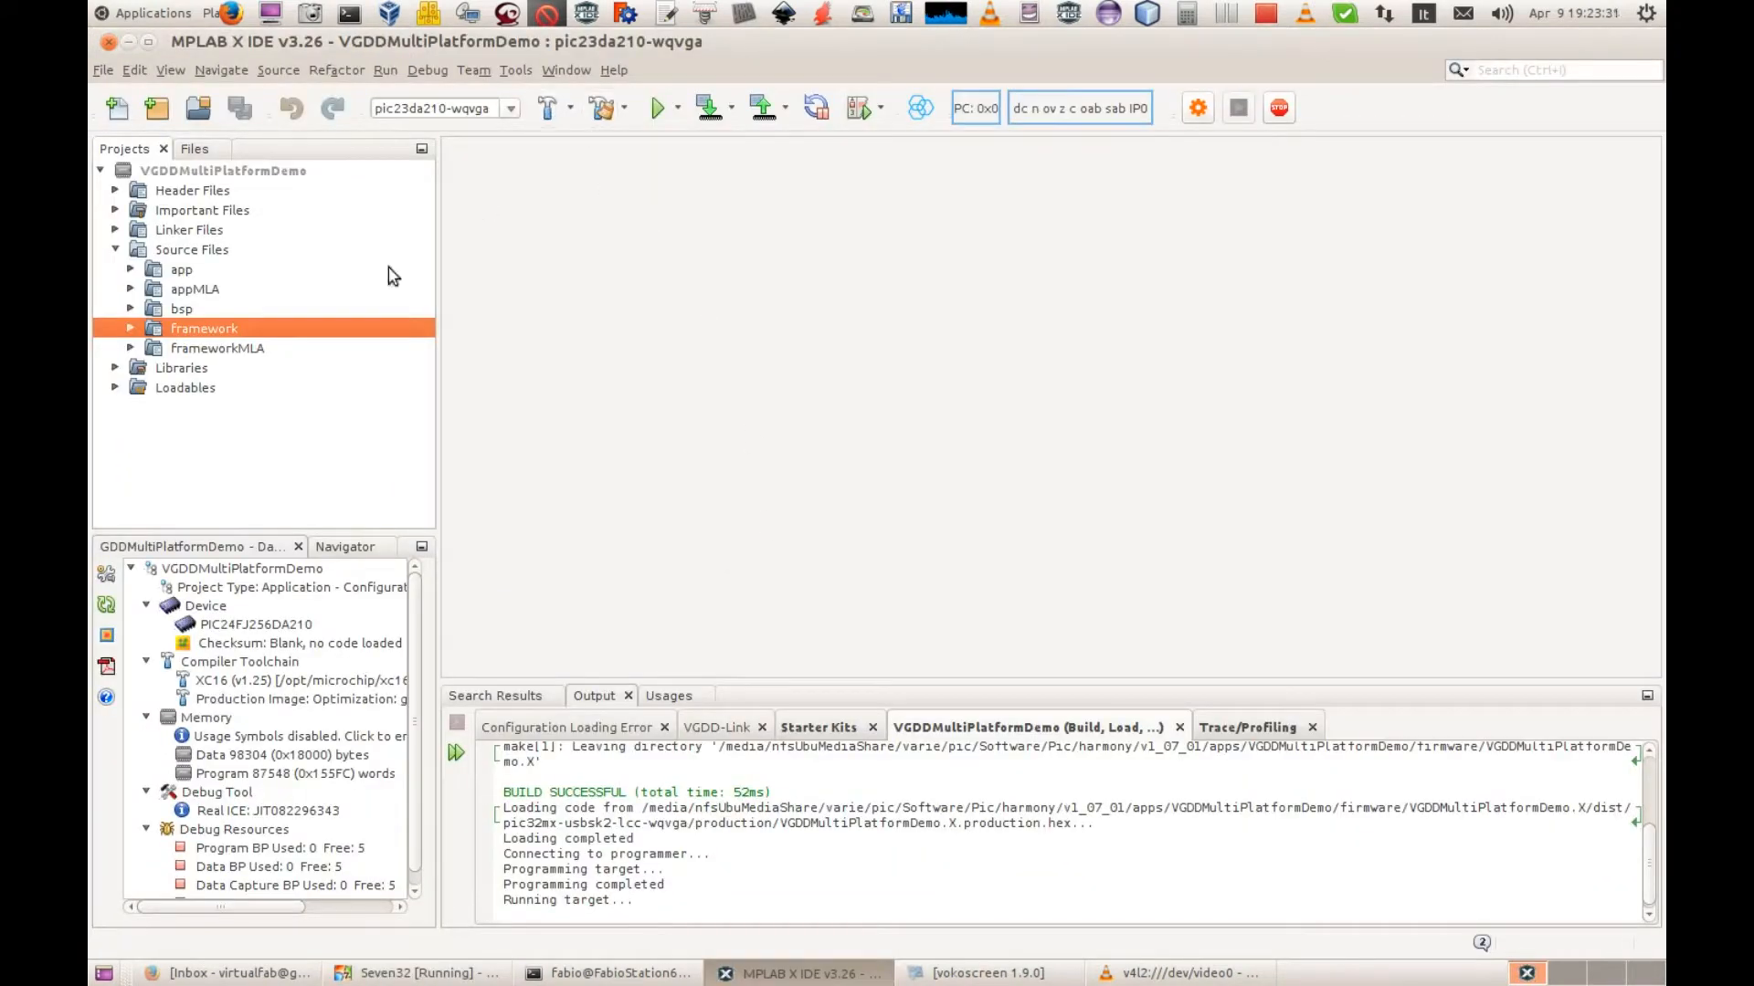
{"action": "left_click", "coordinate": [186, 352]}
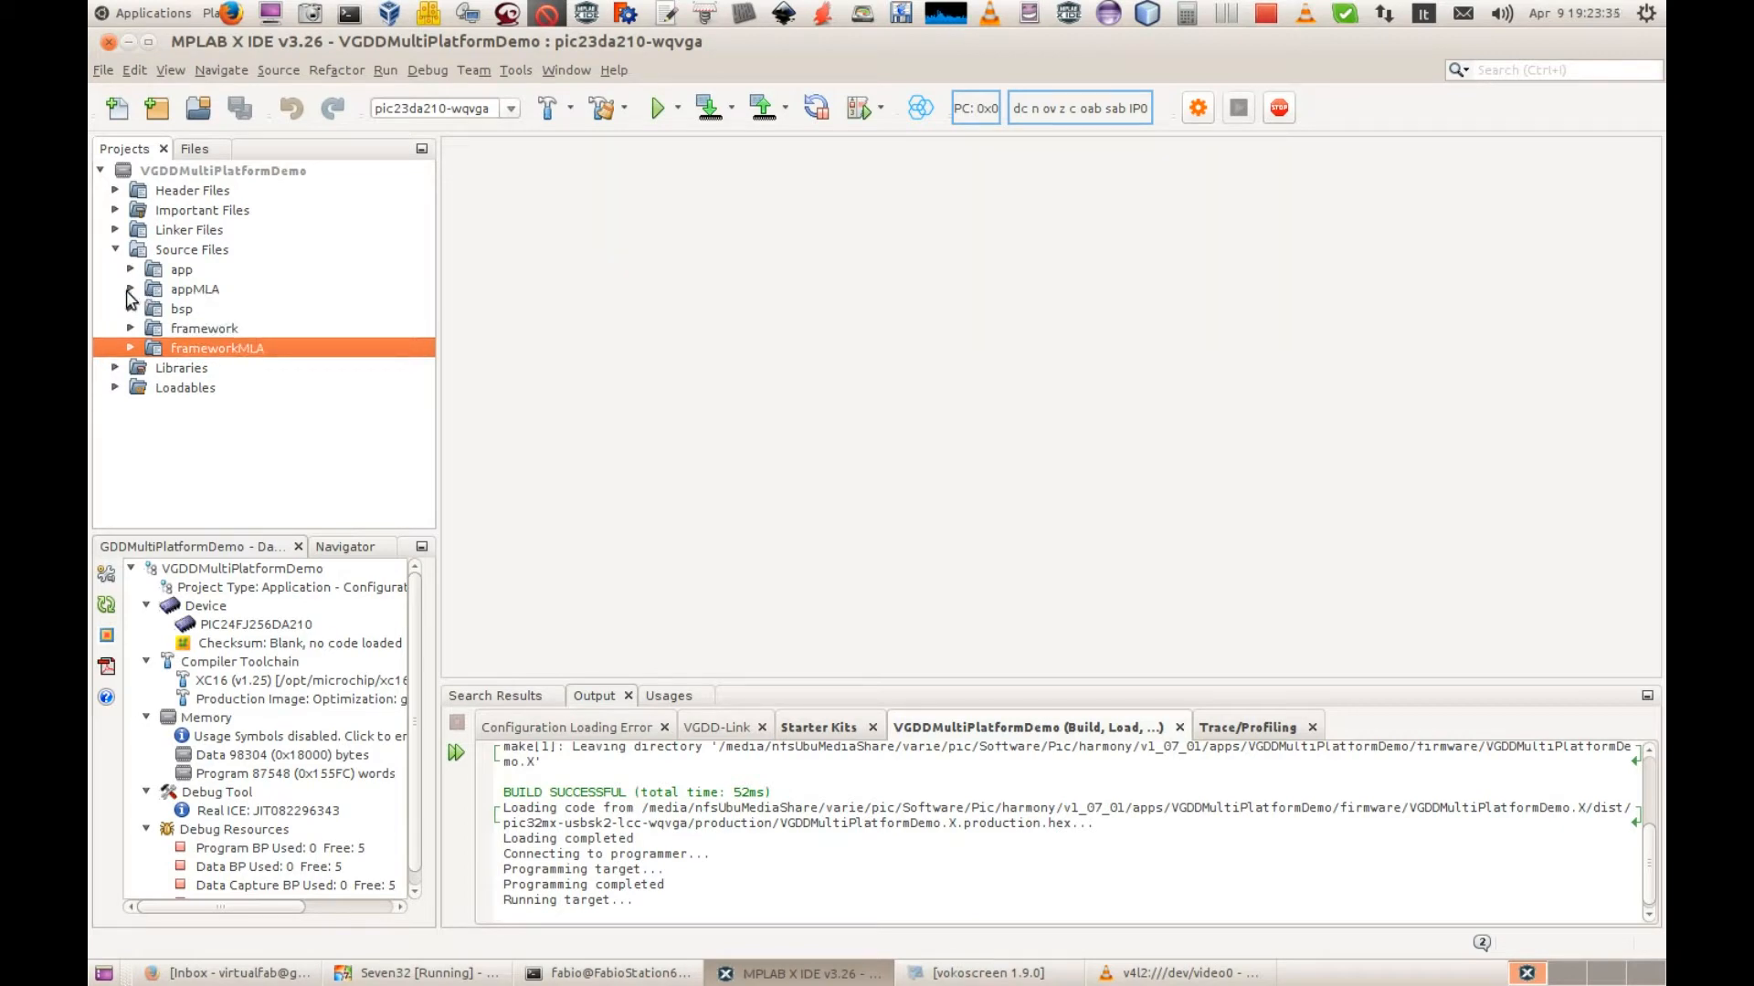
{"action": "left_click", "coordinate": [128, 290]}
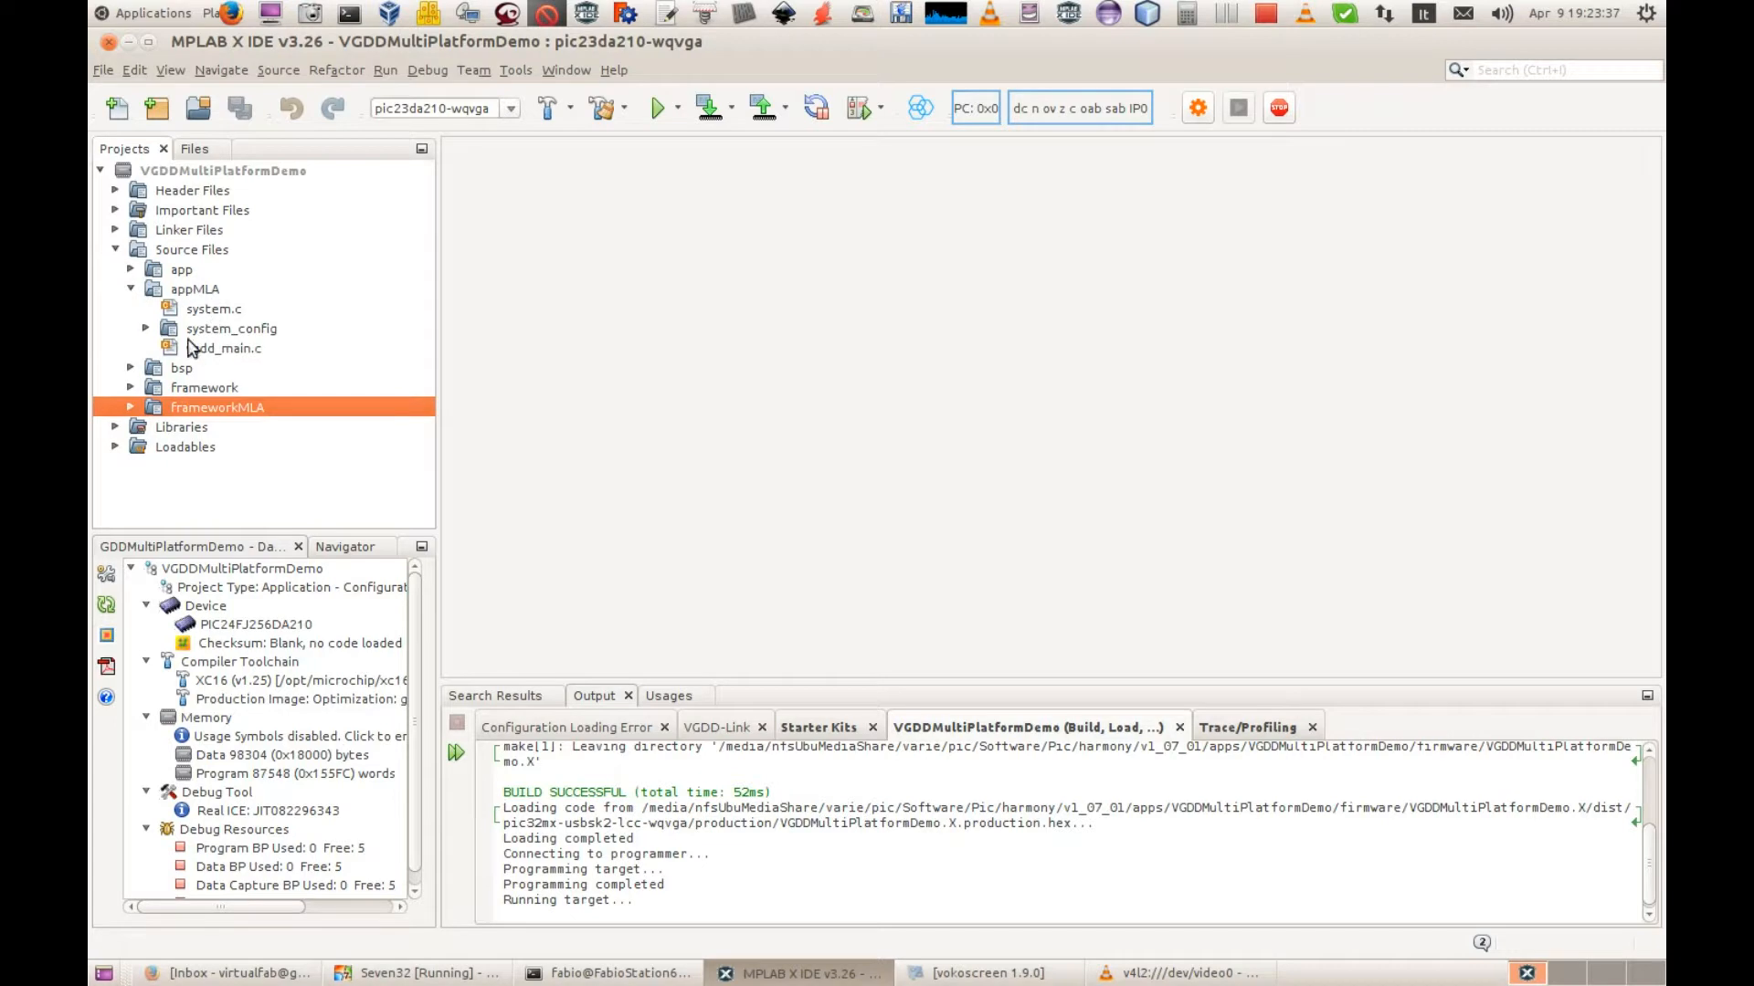
{"action": "left_click", "coordinate": [145, 328]}
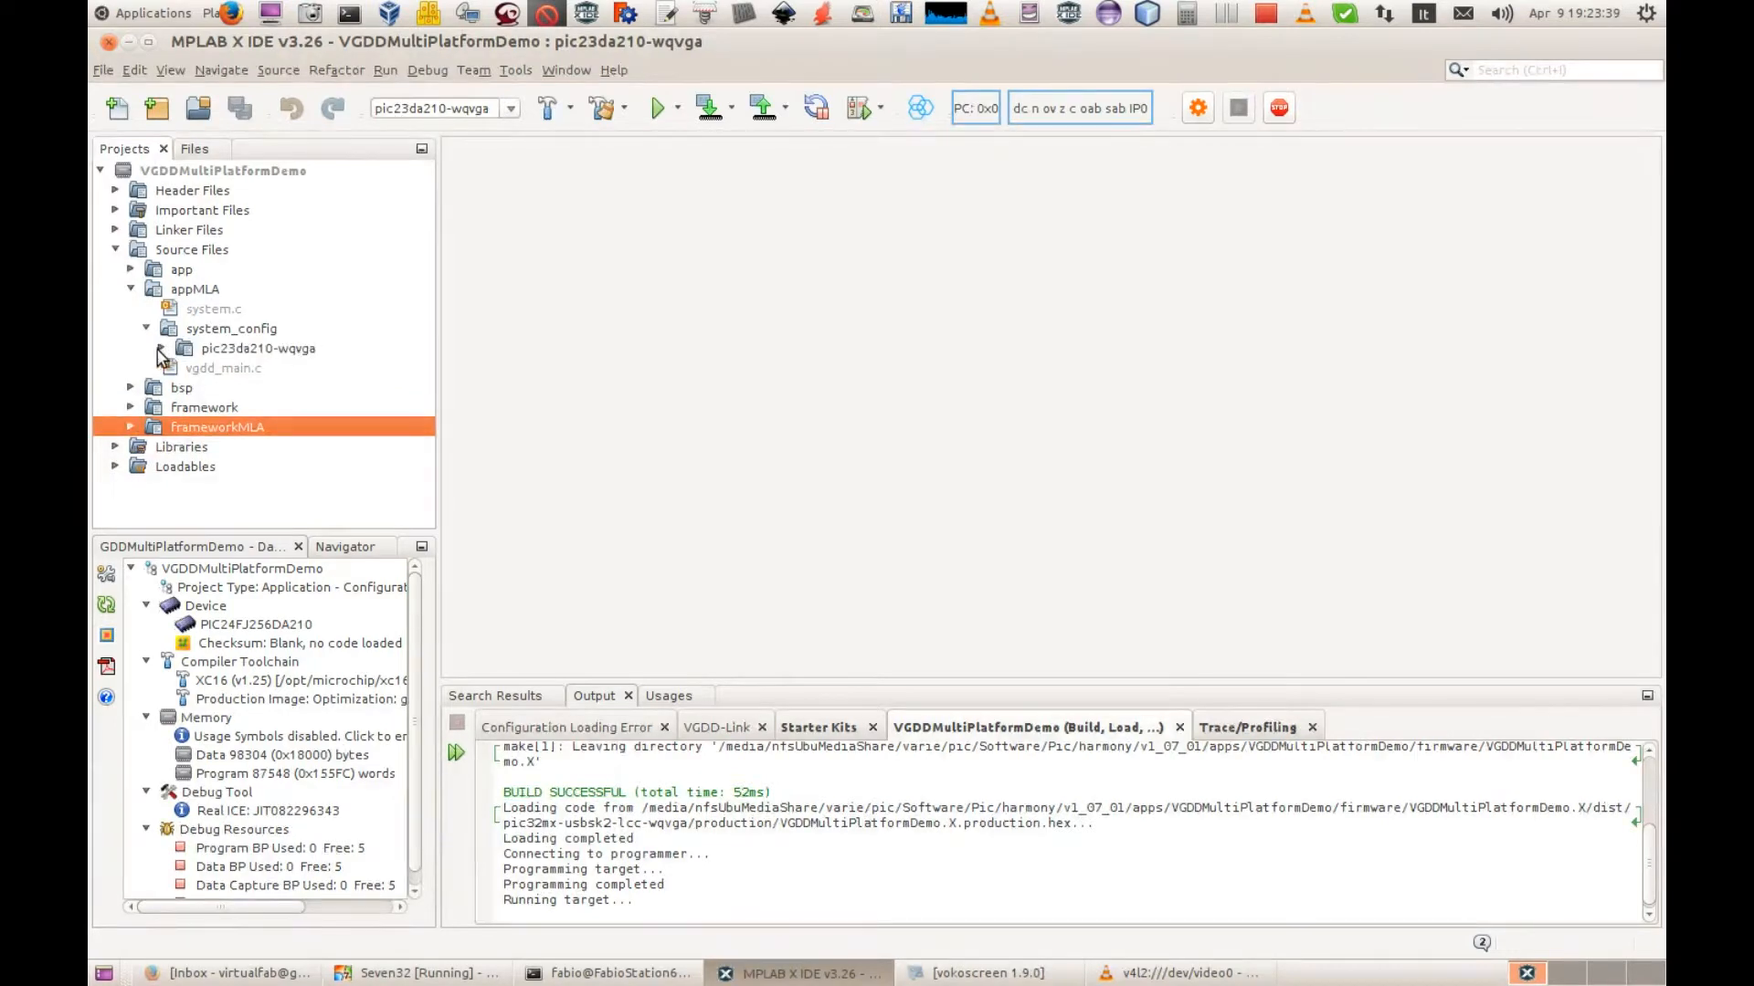
{"action": "left_click", "coordinate": [161, 349]}
{"action": "left_click", "coordinate": [175, 369]}
{"action": "scroll", "coordinate": [325, 420], "scroll_direction": "down", "scroll_amount": 3}
{"action": "left_click", "coordinate": [147, 462]}
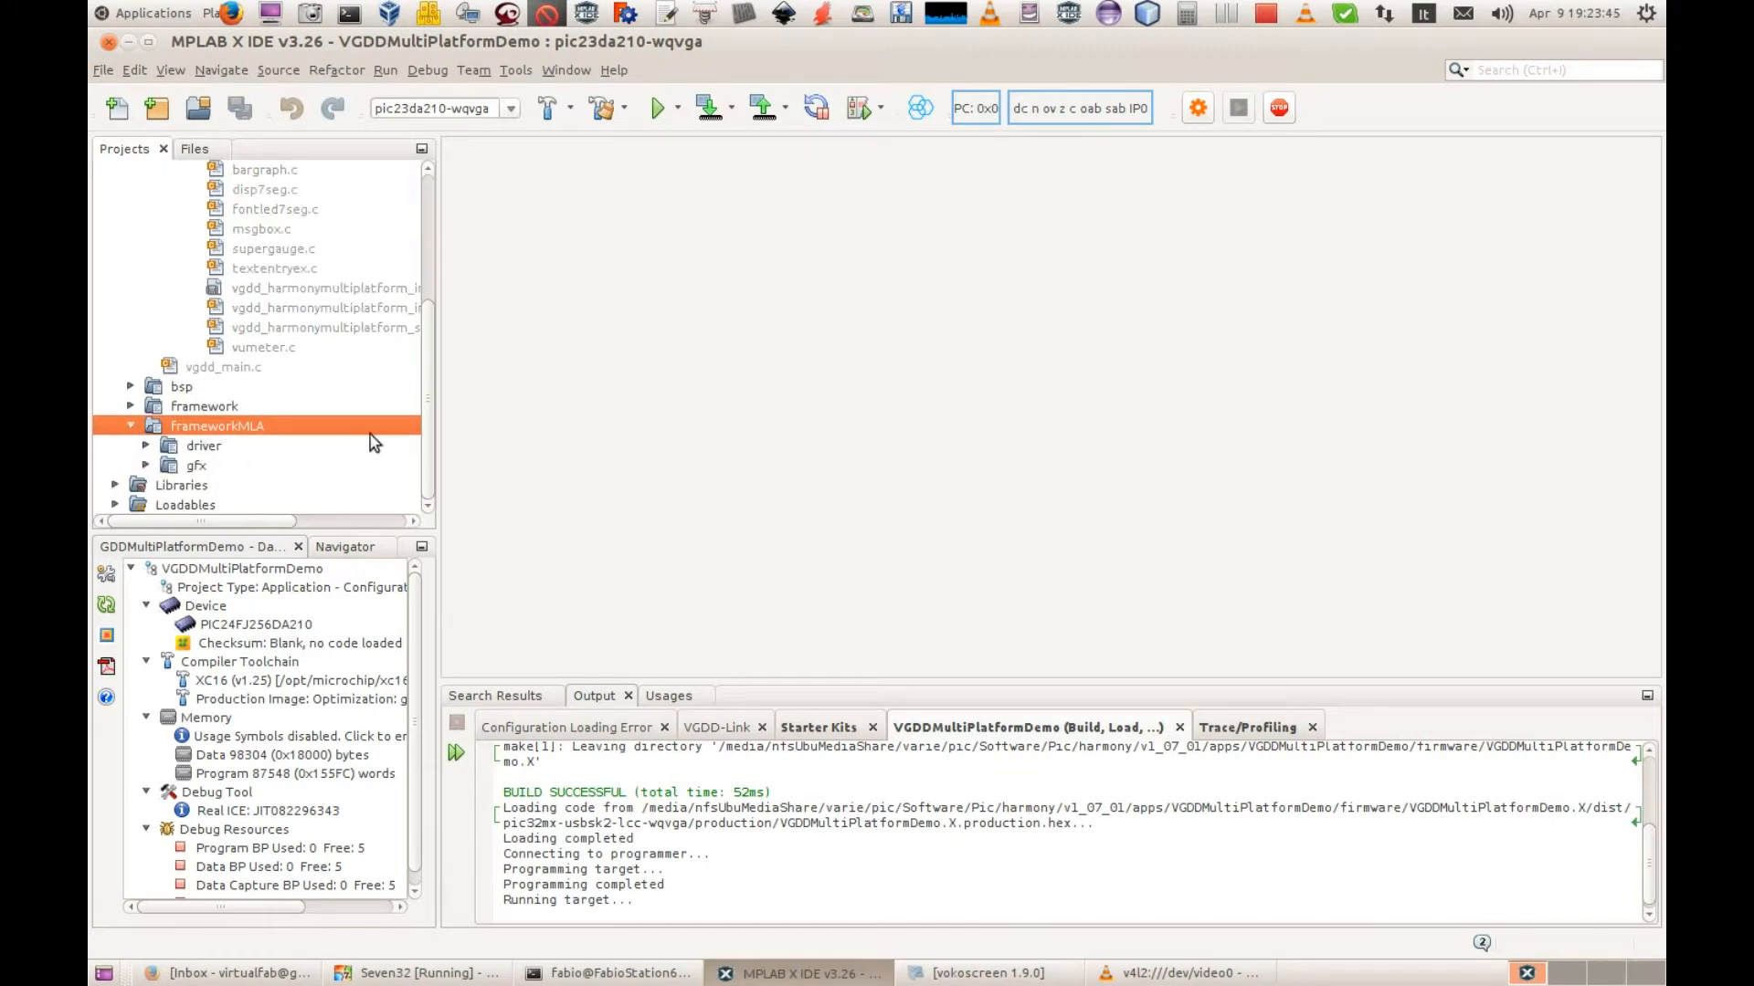
Clean and build the pic23da210-wqvga configuration and run it on the board, checking the board's display in VLC's camera view.
{"action": "left_click", "coordinate": [604, 115]}
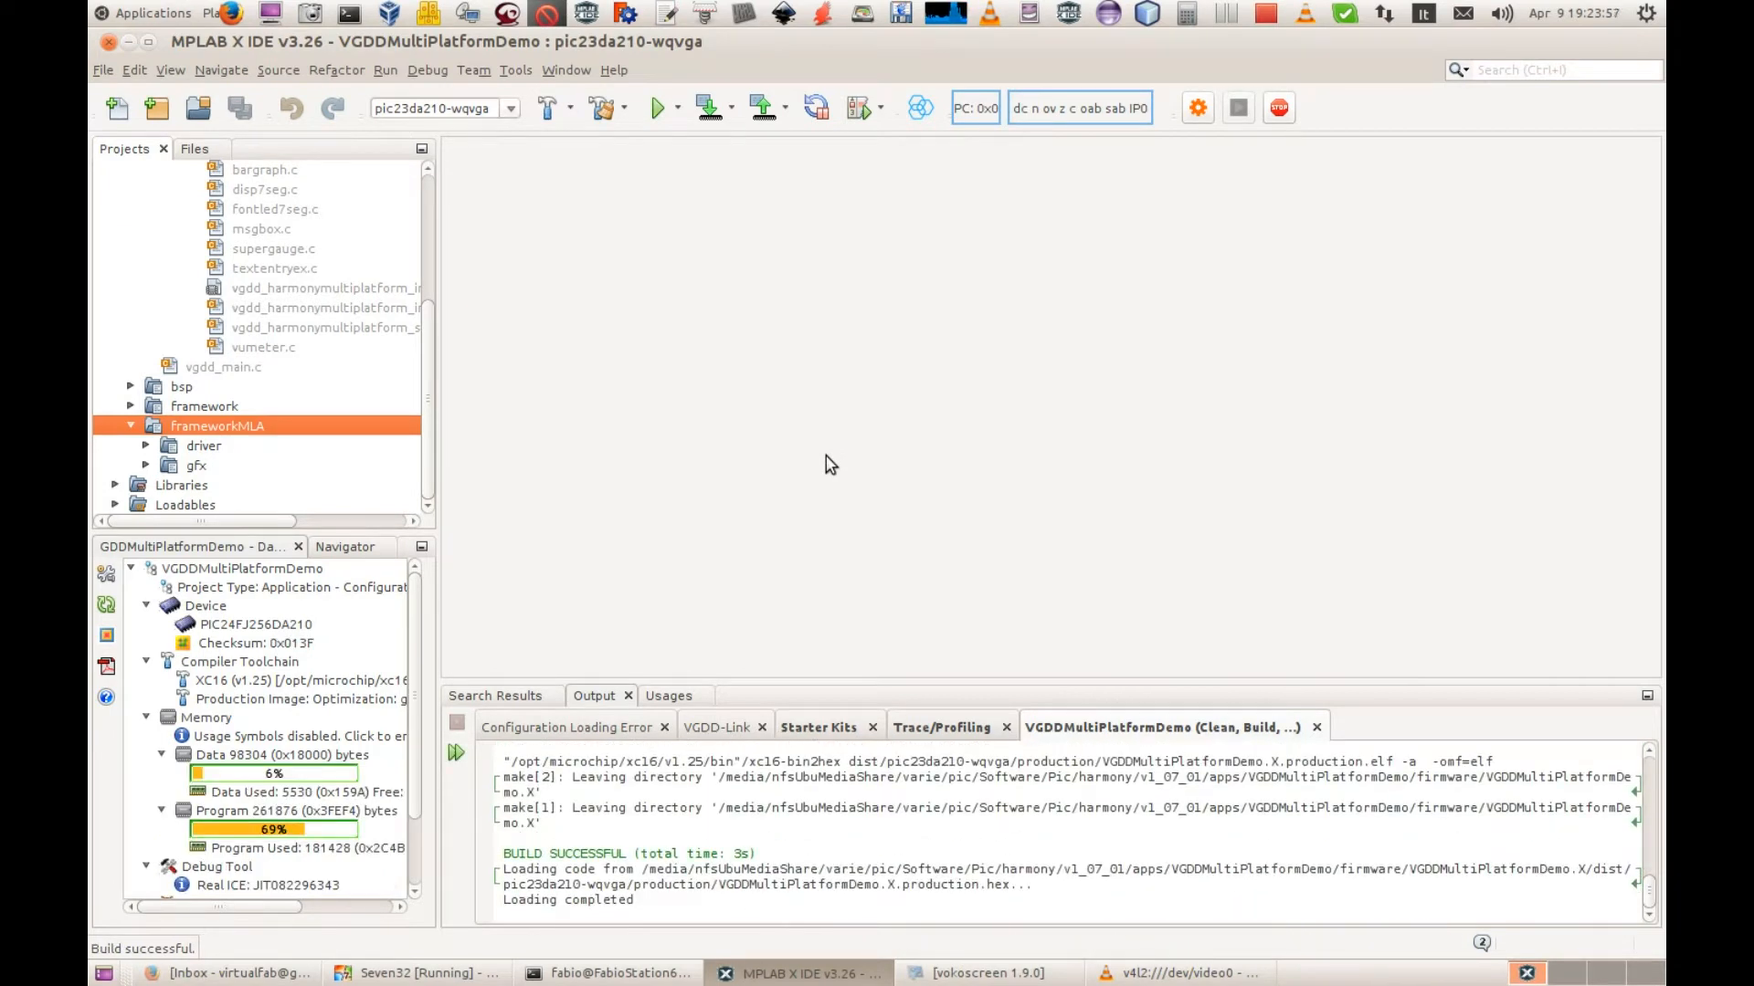
{"action": "left_click", "coordinate": [1158, 973]}
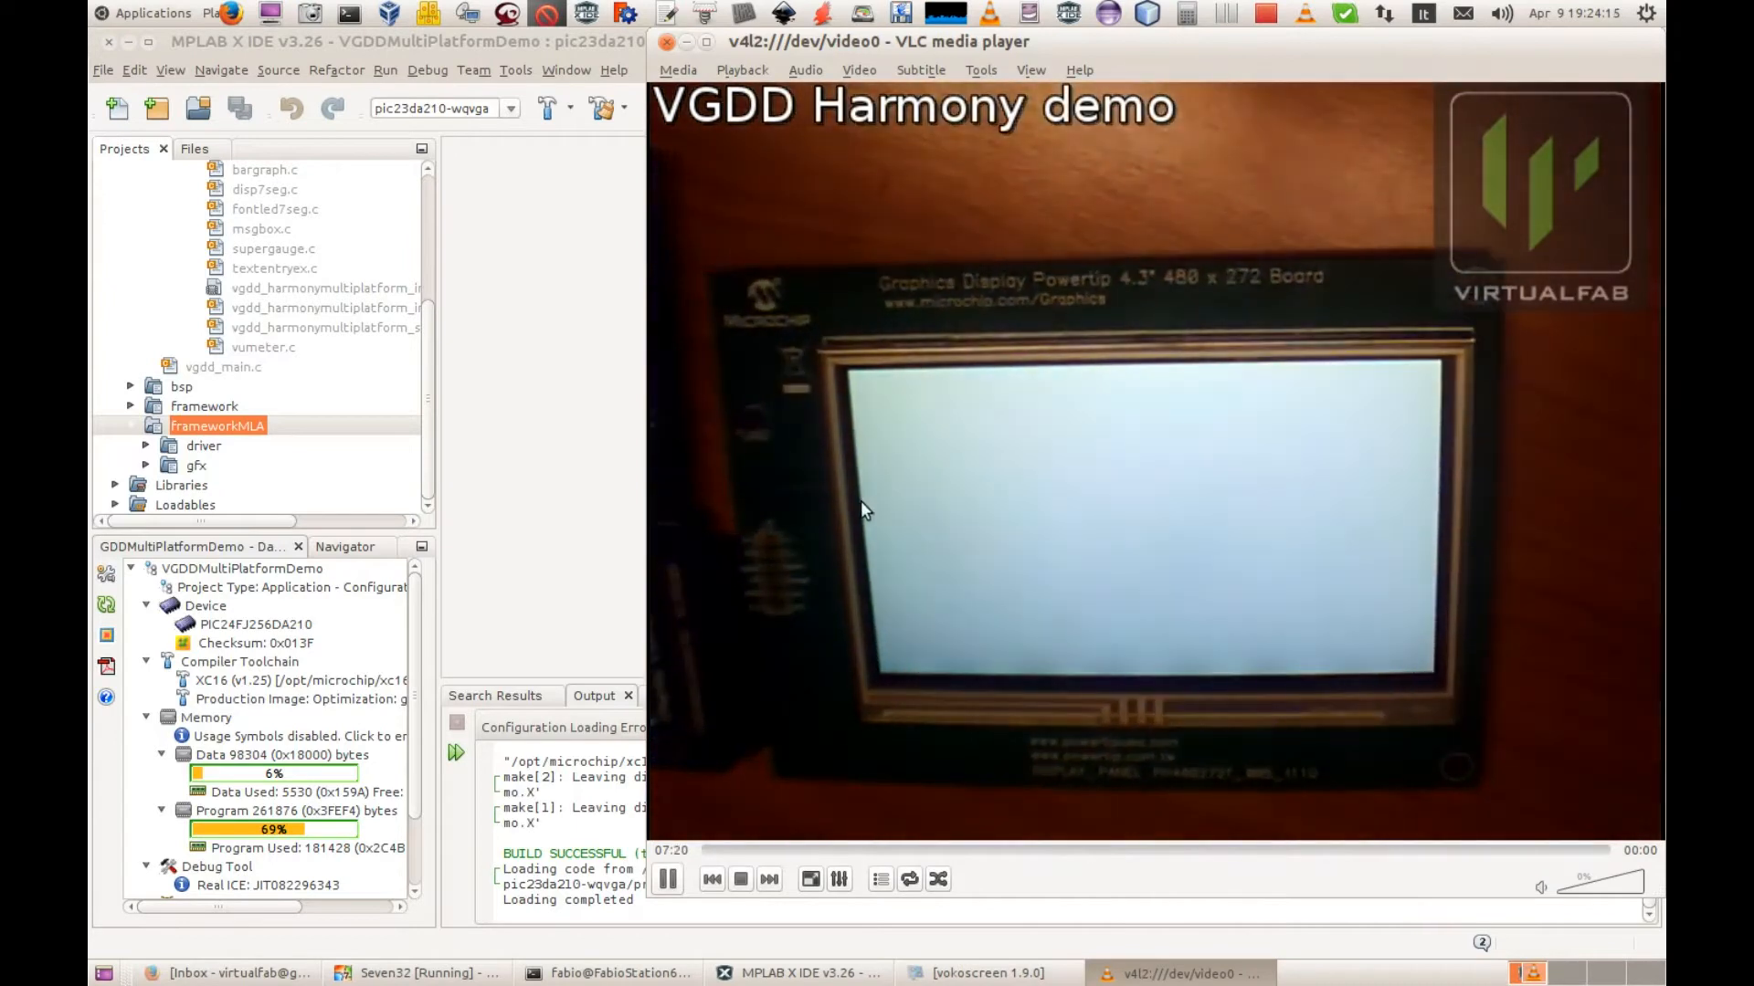
{"action": "left_click", "coordinate": [639, 368]}
{"action": "left_click", "coordinate": [667, 116]}
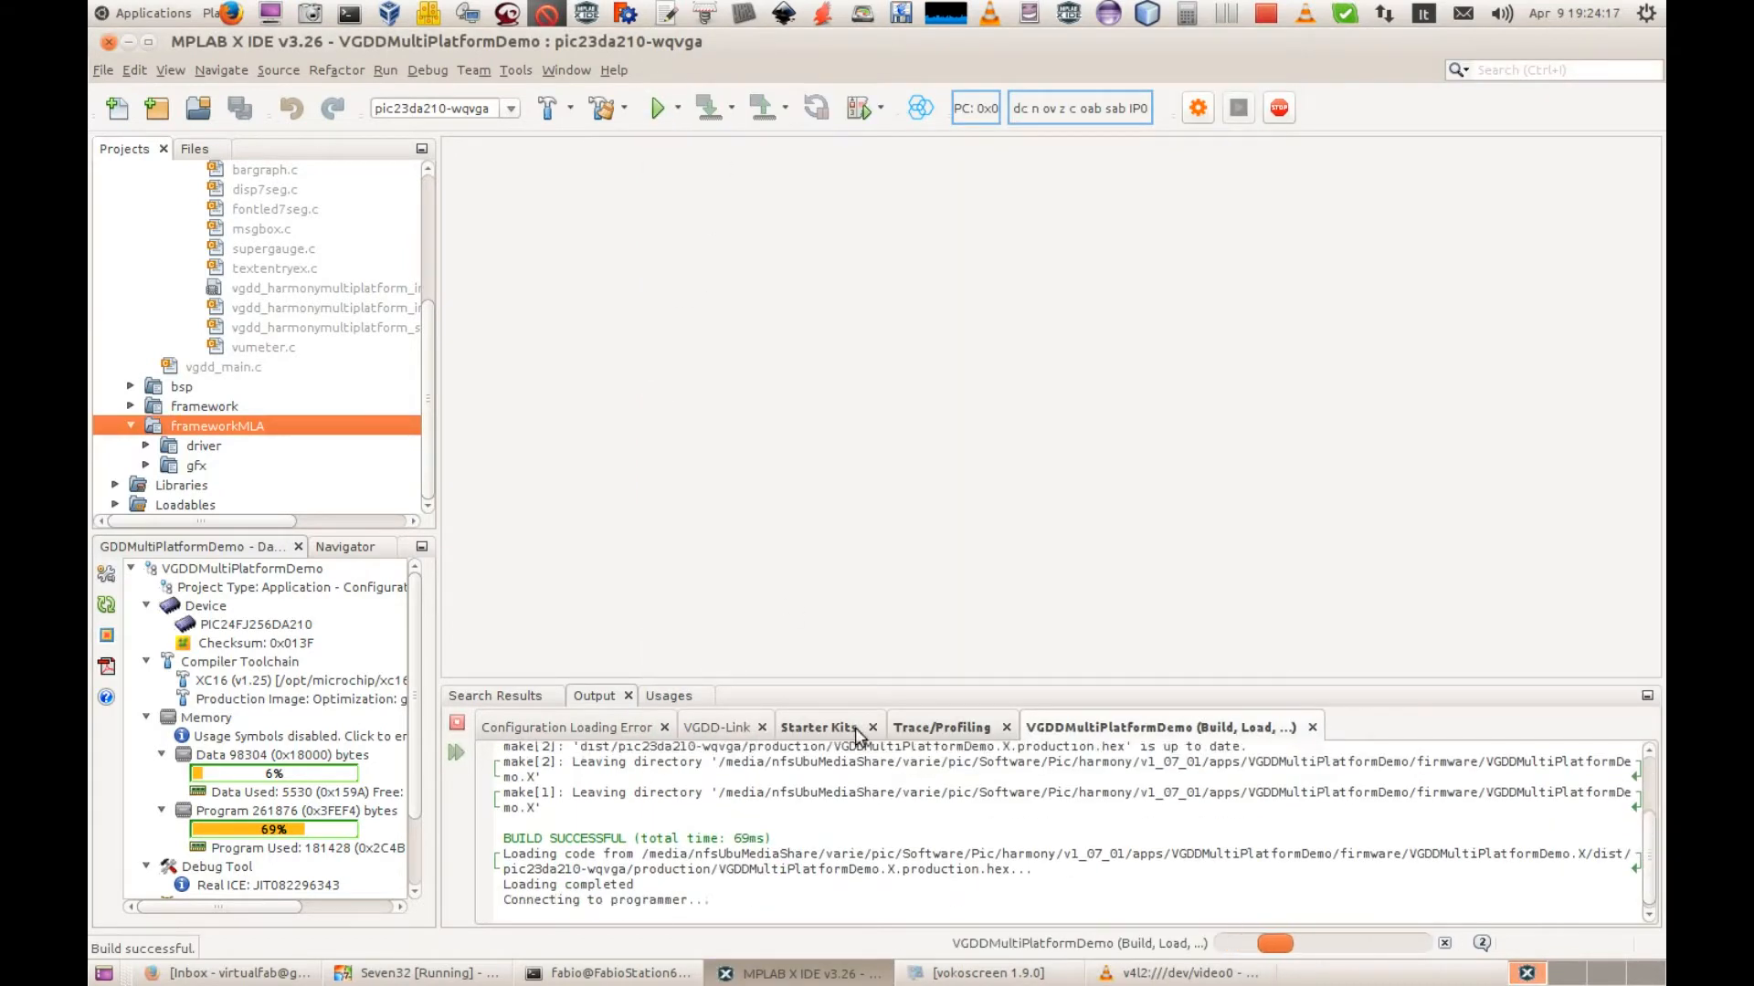
{"action": "left_click", "coordinate": [1141, 975]}
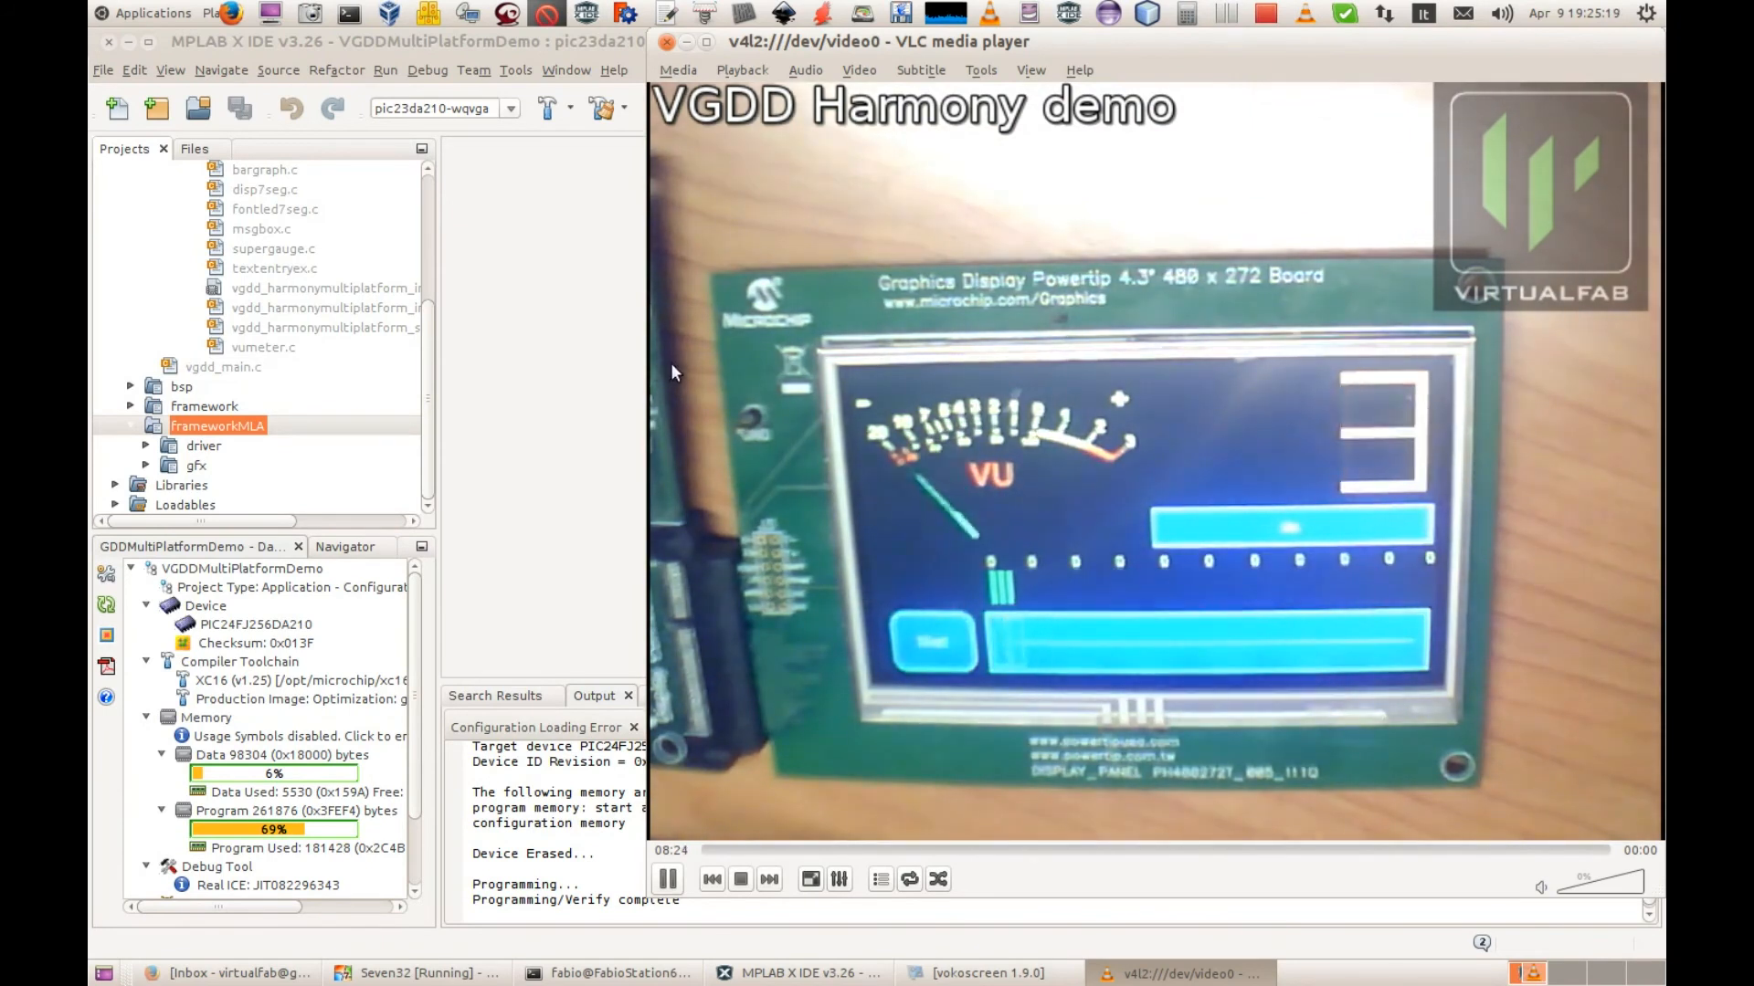
{"action": "left_click", "coordinate": [566, 305]}
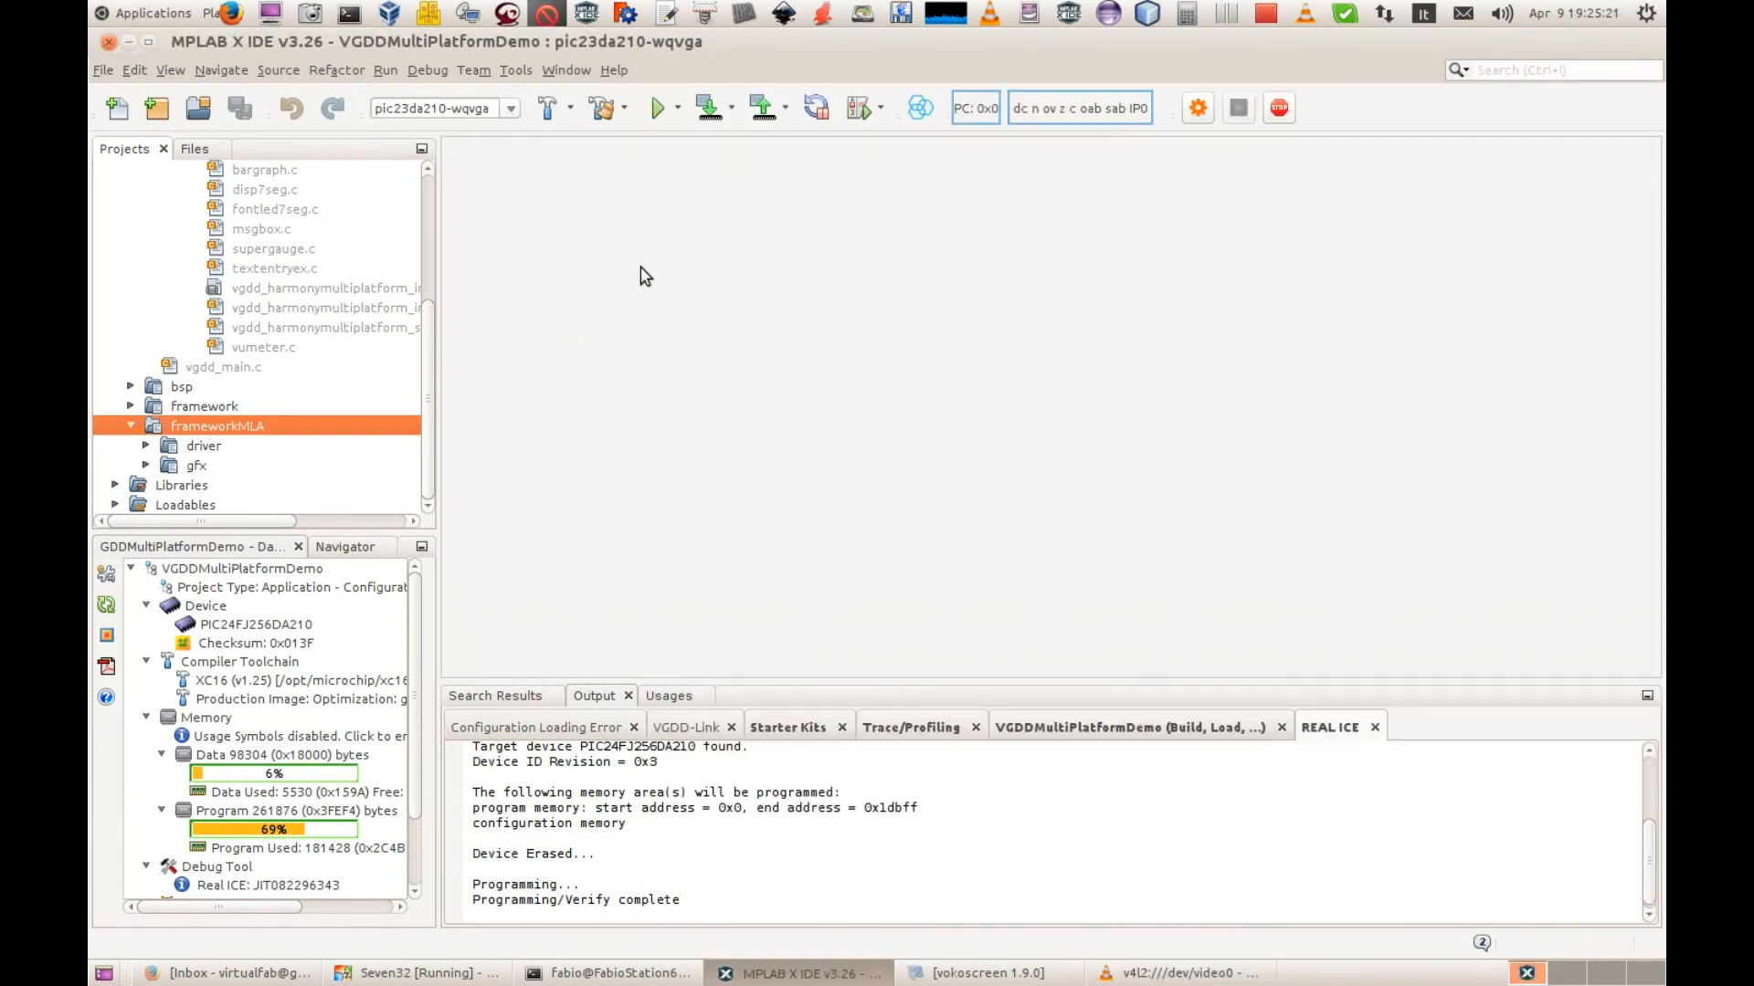